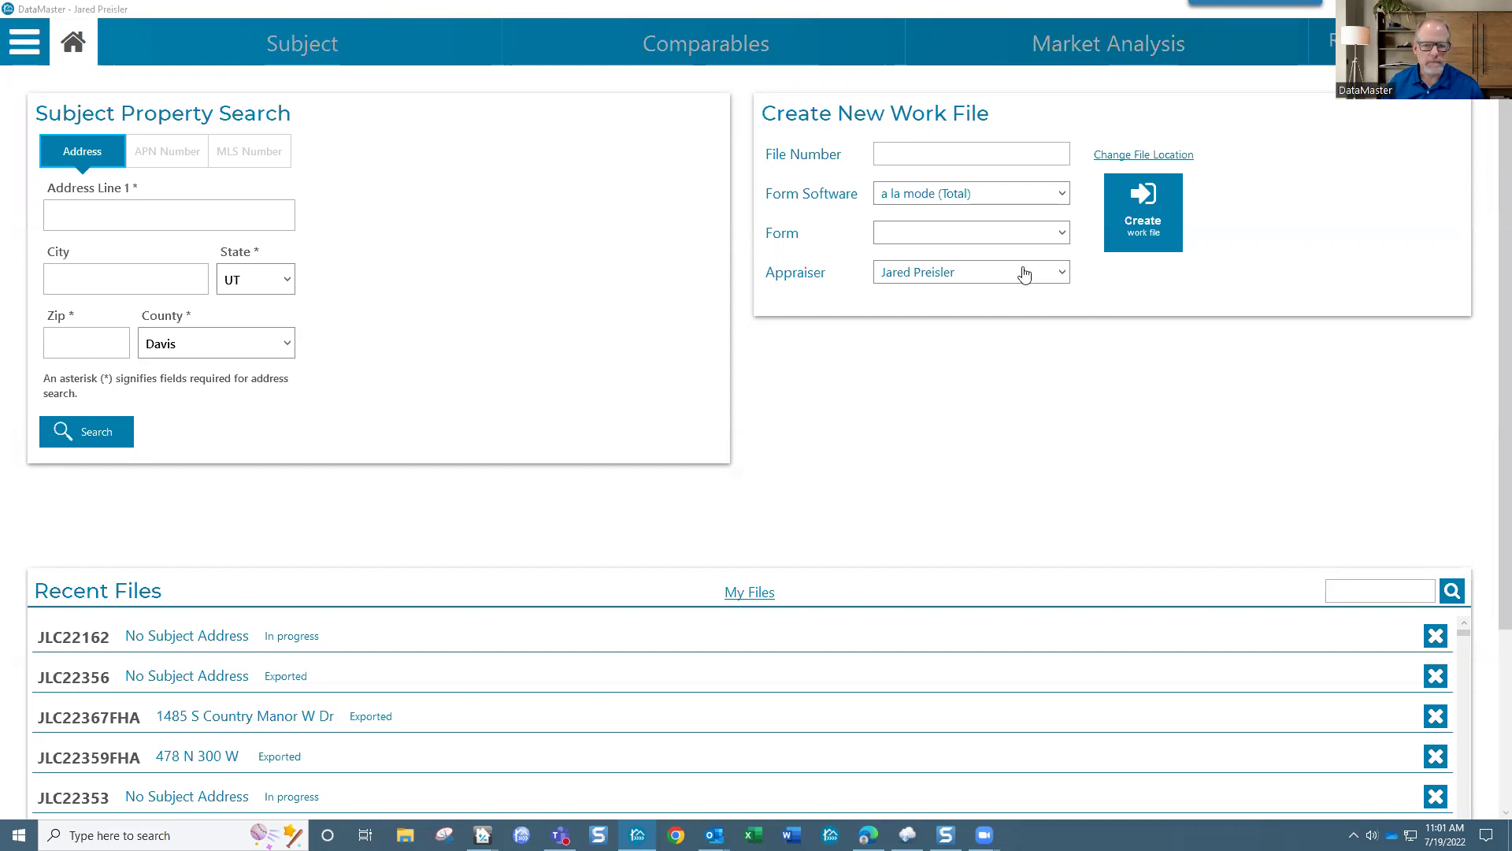
Step: Focus the File Number field on the home screen, then bring up the main menu
click(967, 152)
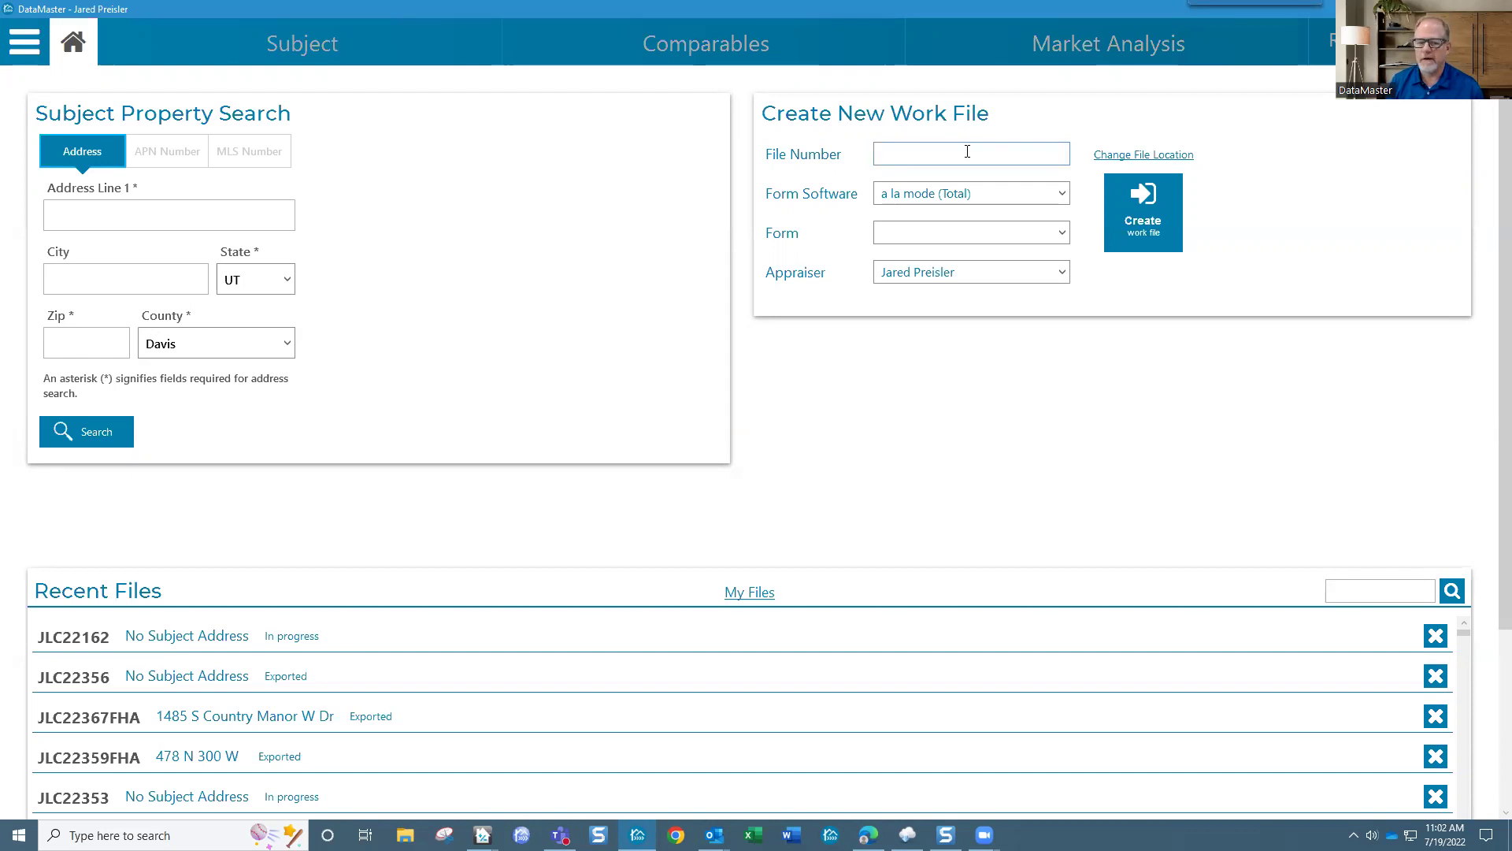
click(968, 152)
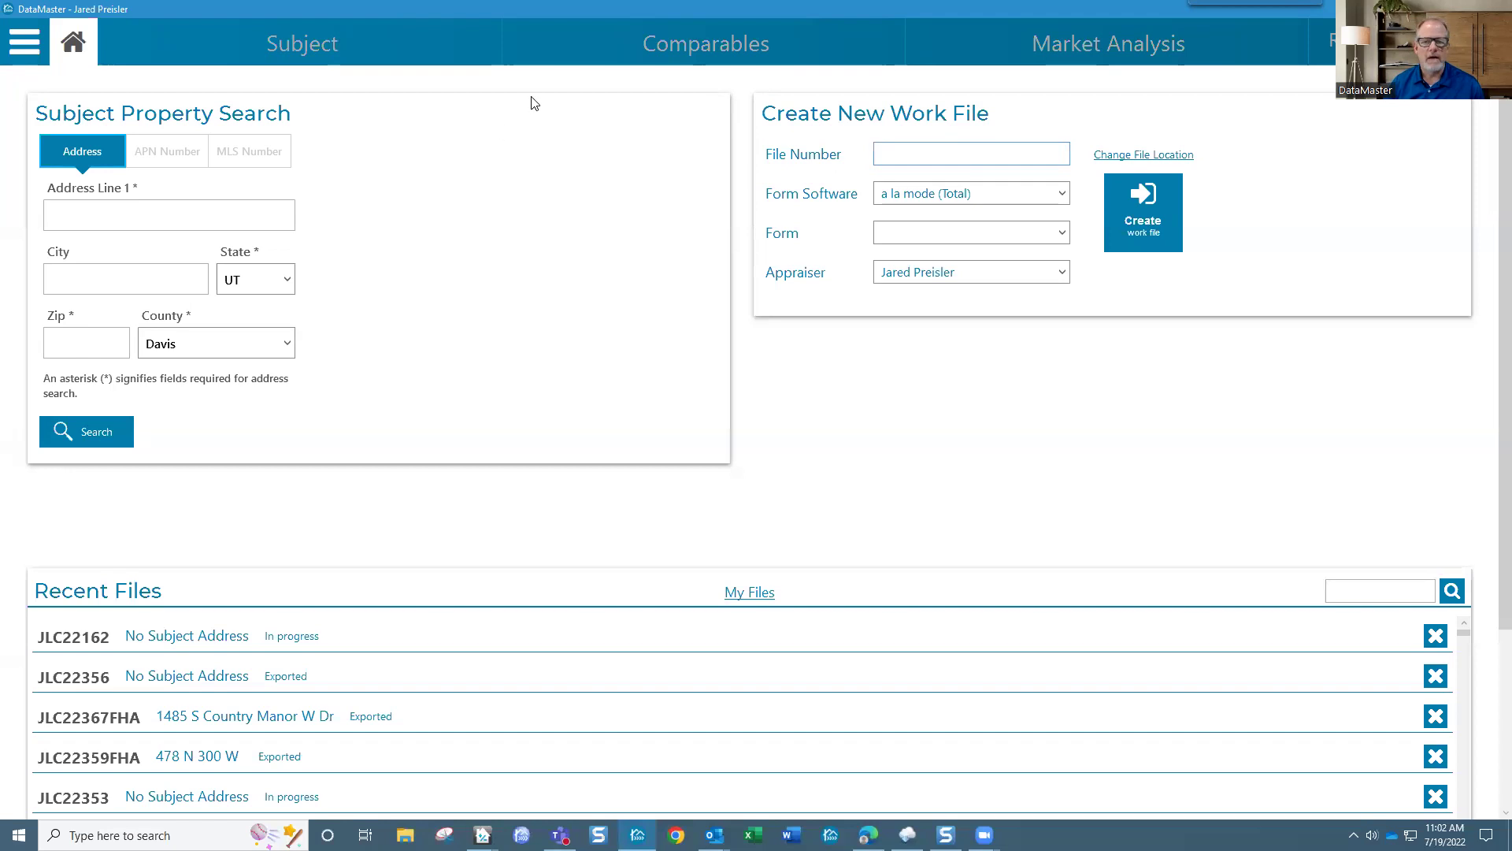
click(26, 50)
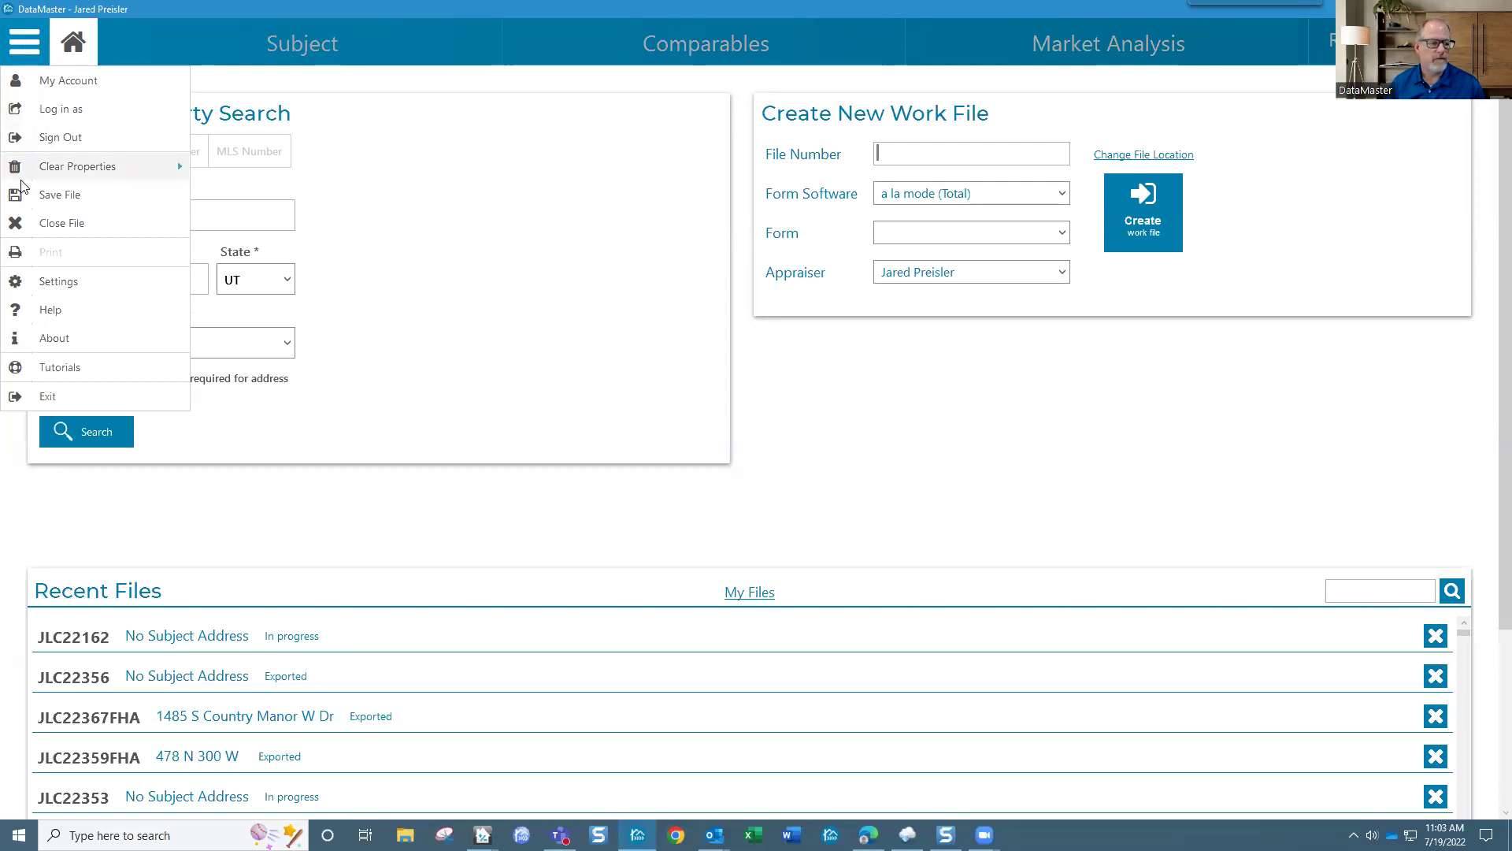
Step: Open Settings from the main menu and move the dialog up and to the right
click(60, 283)
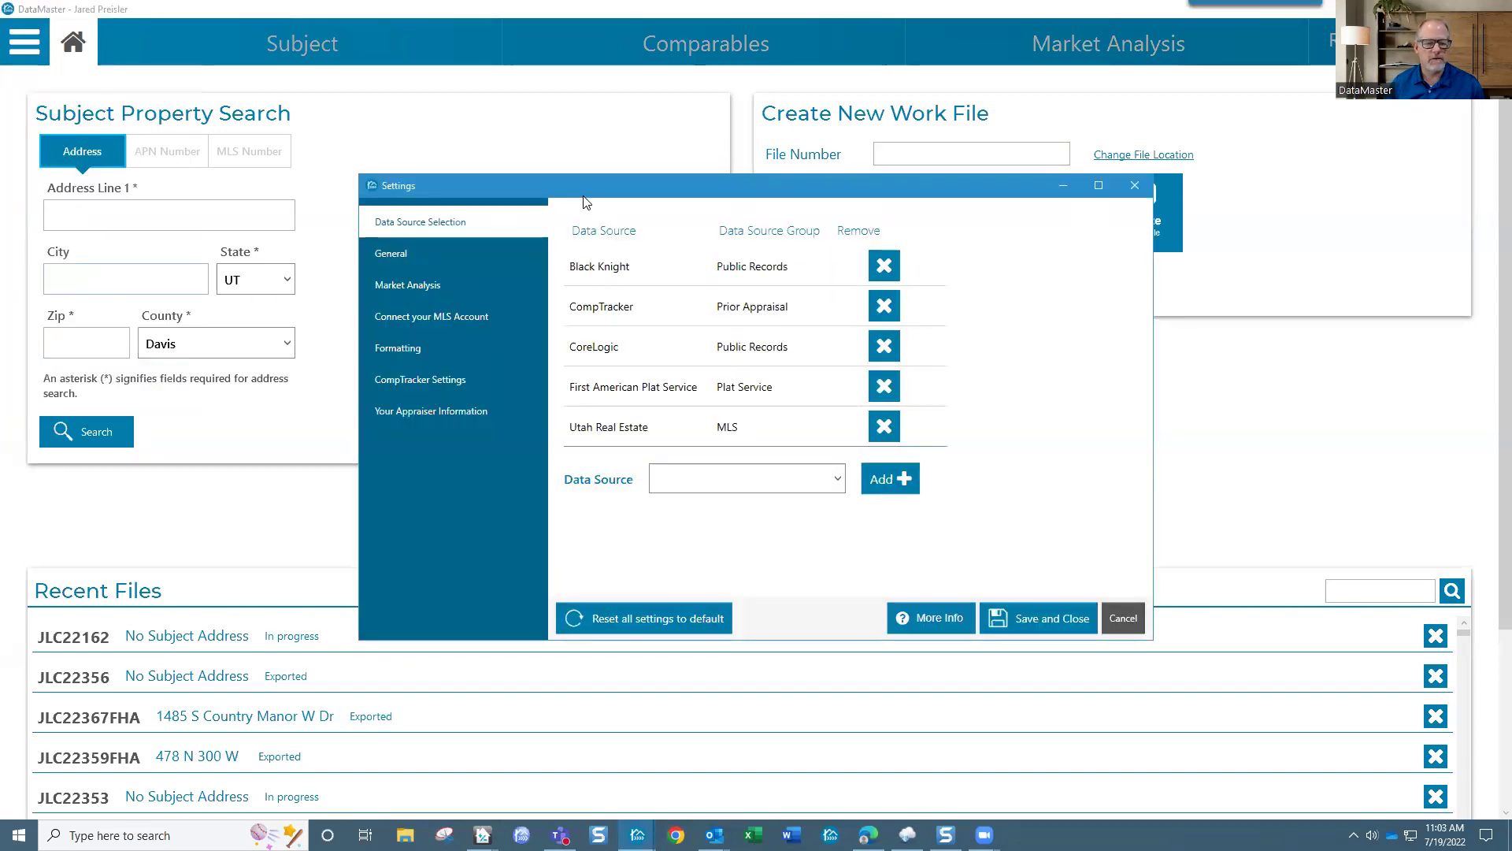
drag(598, 189, 646, 169)
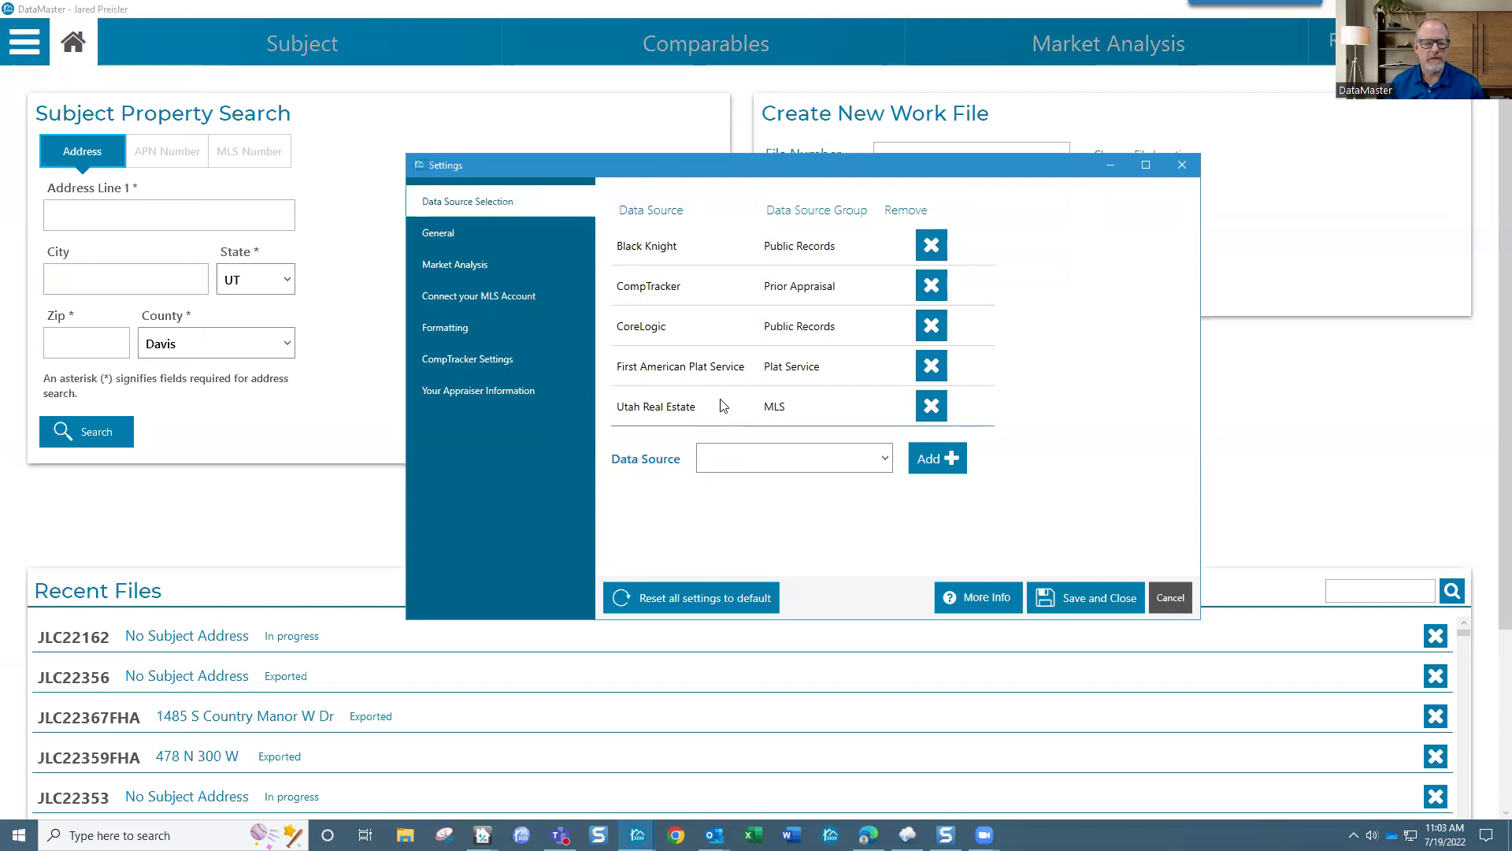
Step: Show the General settings and enlarge the Settings window to see more options
click(445, 233)
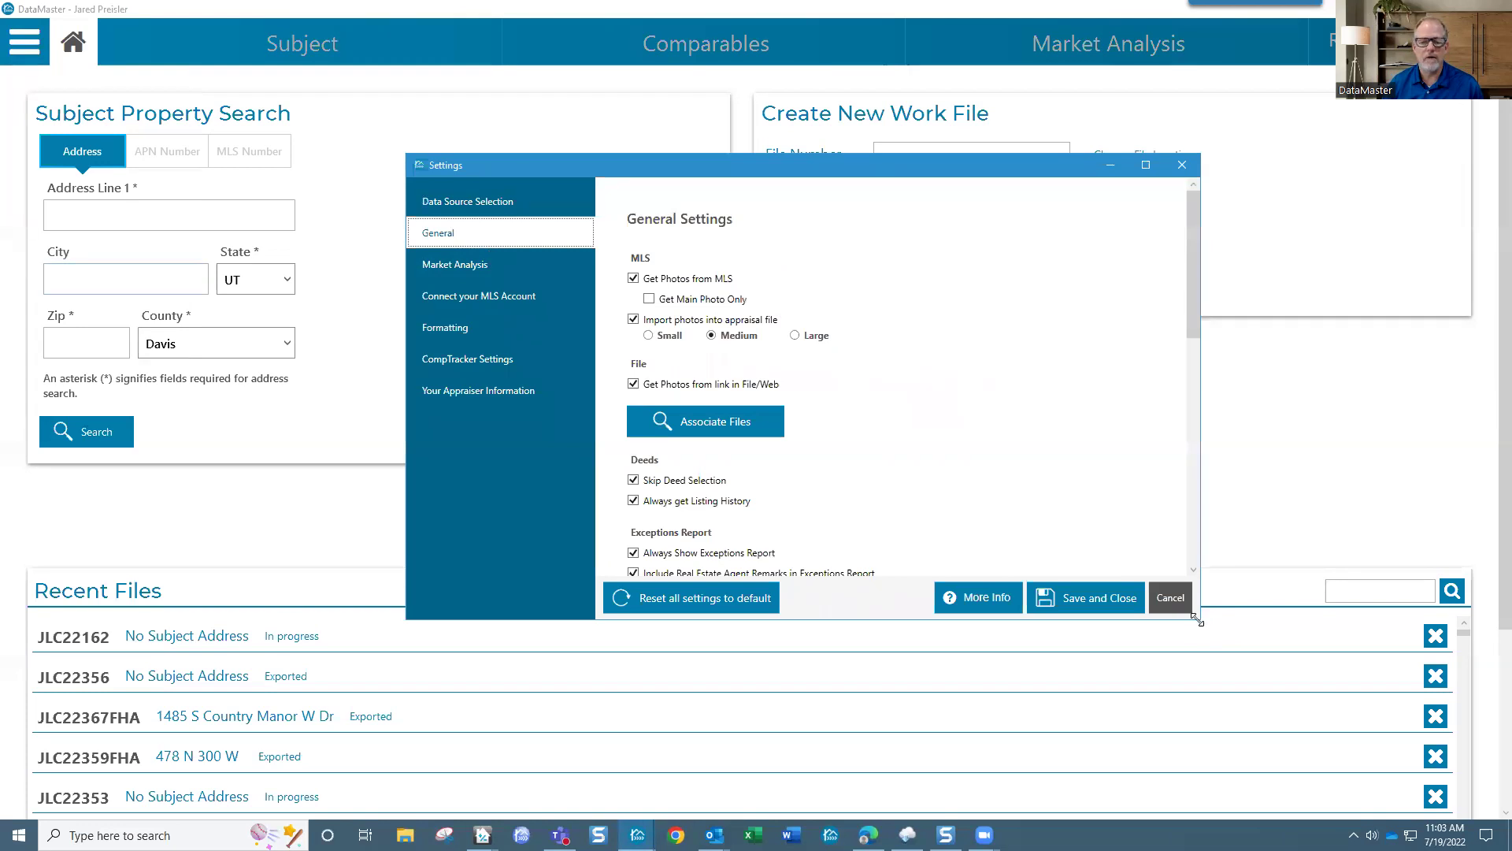
drag(1197, 621, 1247, 725)
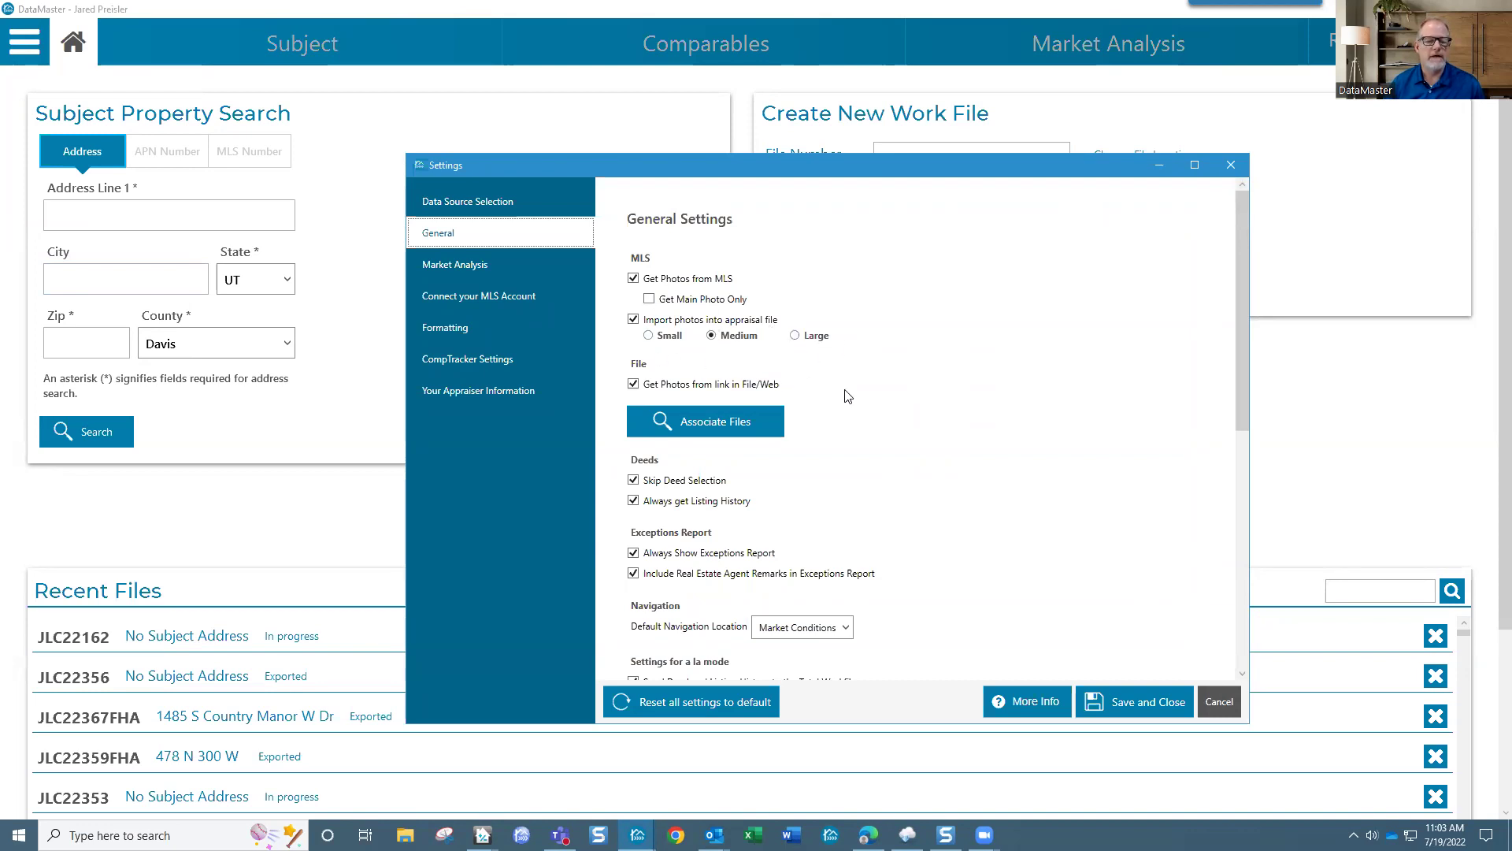
scroll(847, 395, down, 3)
scroll(849, 397, up, 2)
drag(1240, 403, 1238, 457)
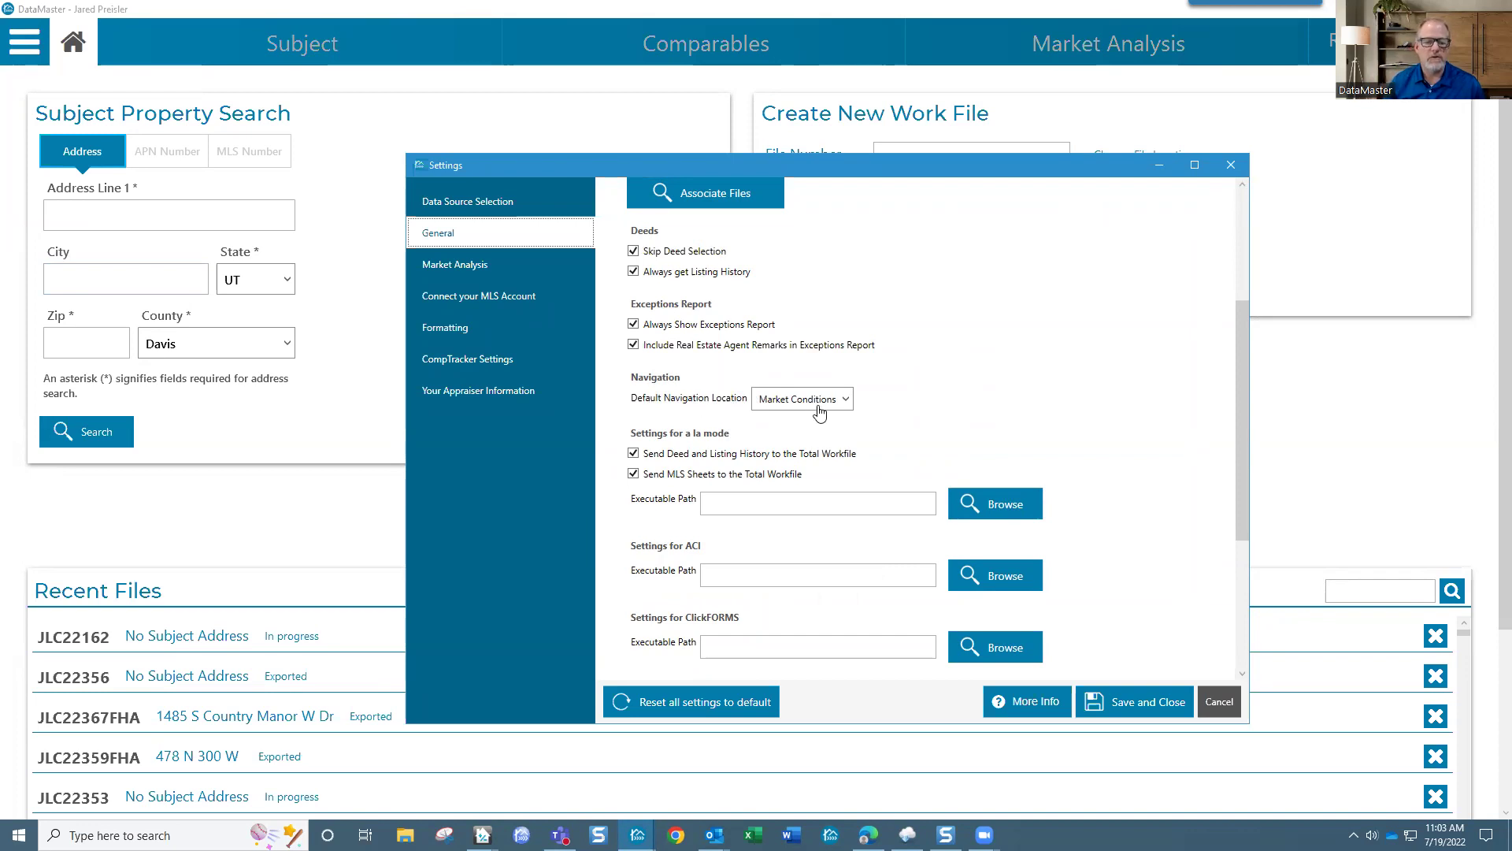
Step: Switch Default Navigation Location to Subject, then restore it to Market Conditions
click(841, 401)
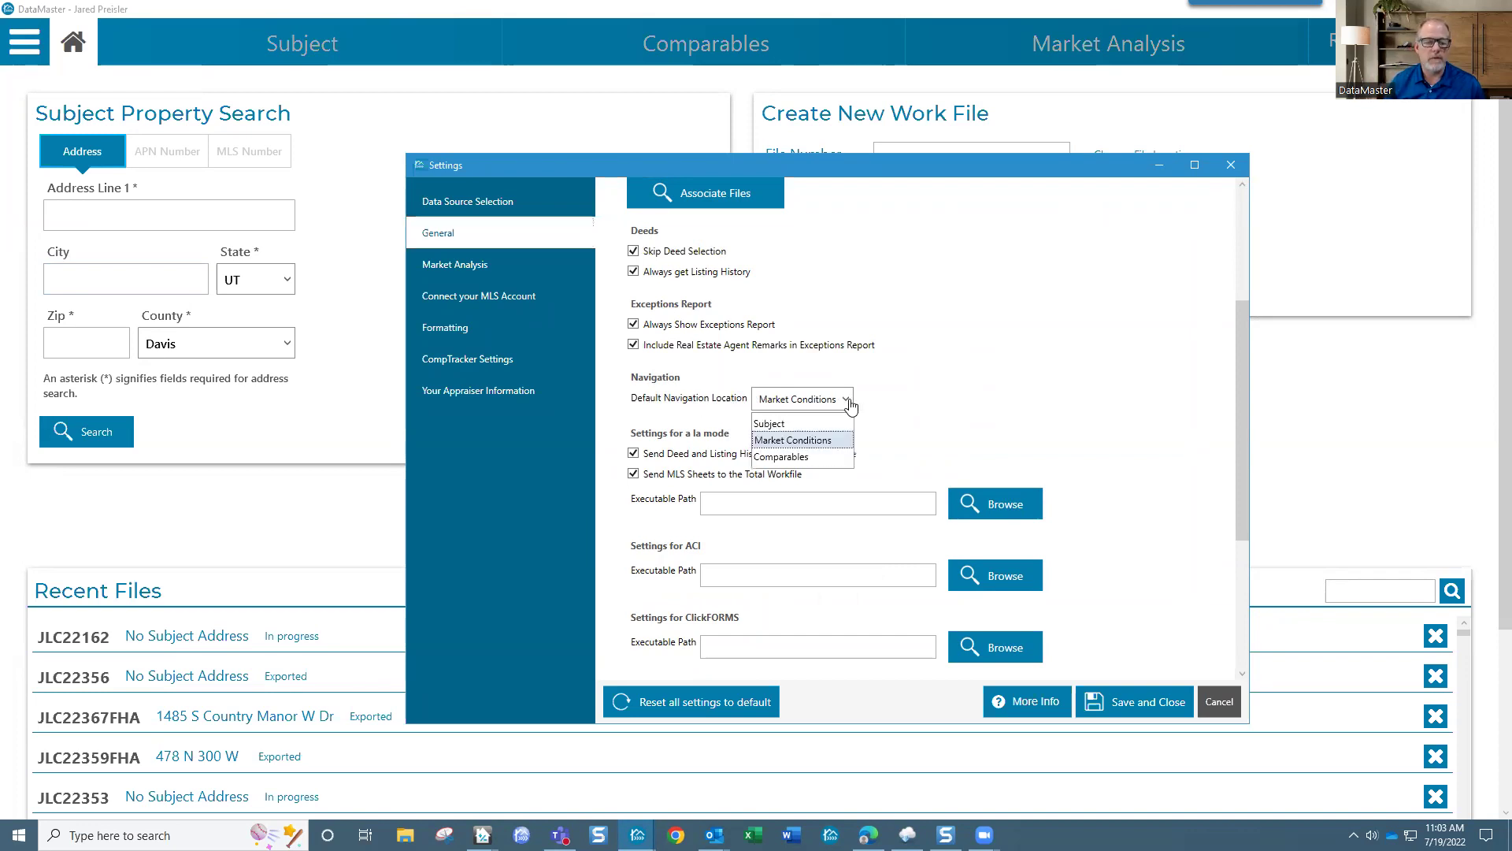
click(808, 425)
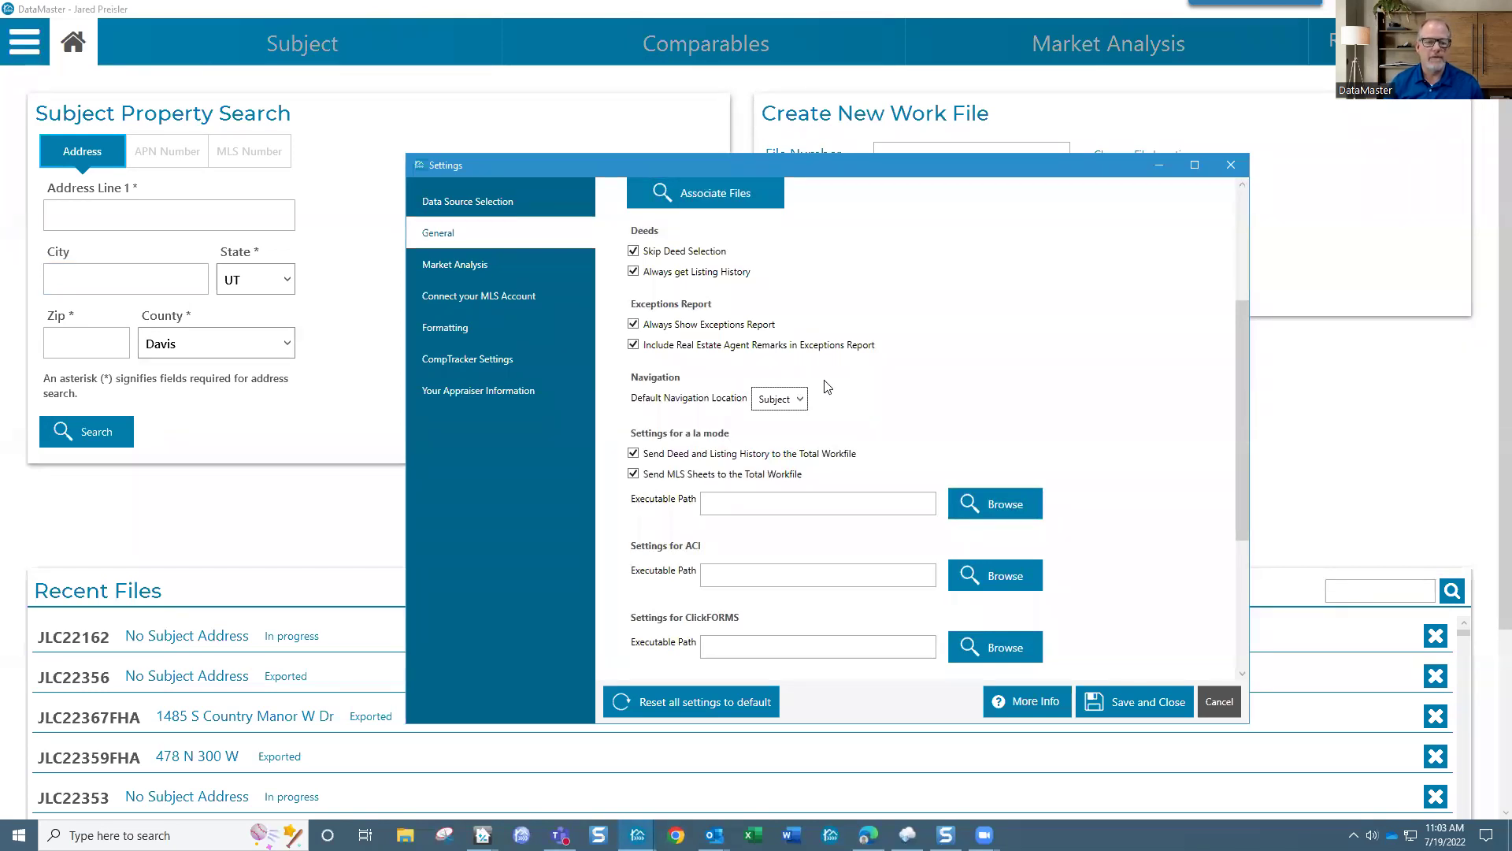
click(793, 401)
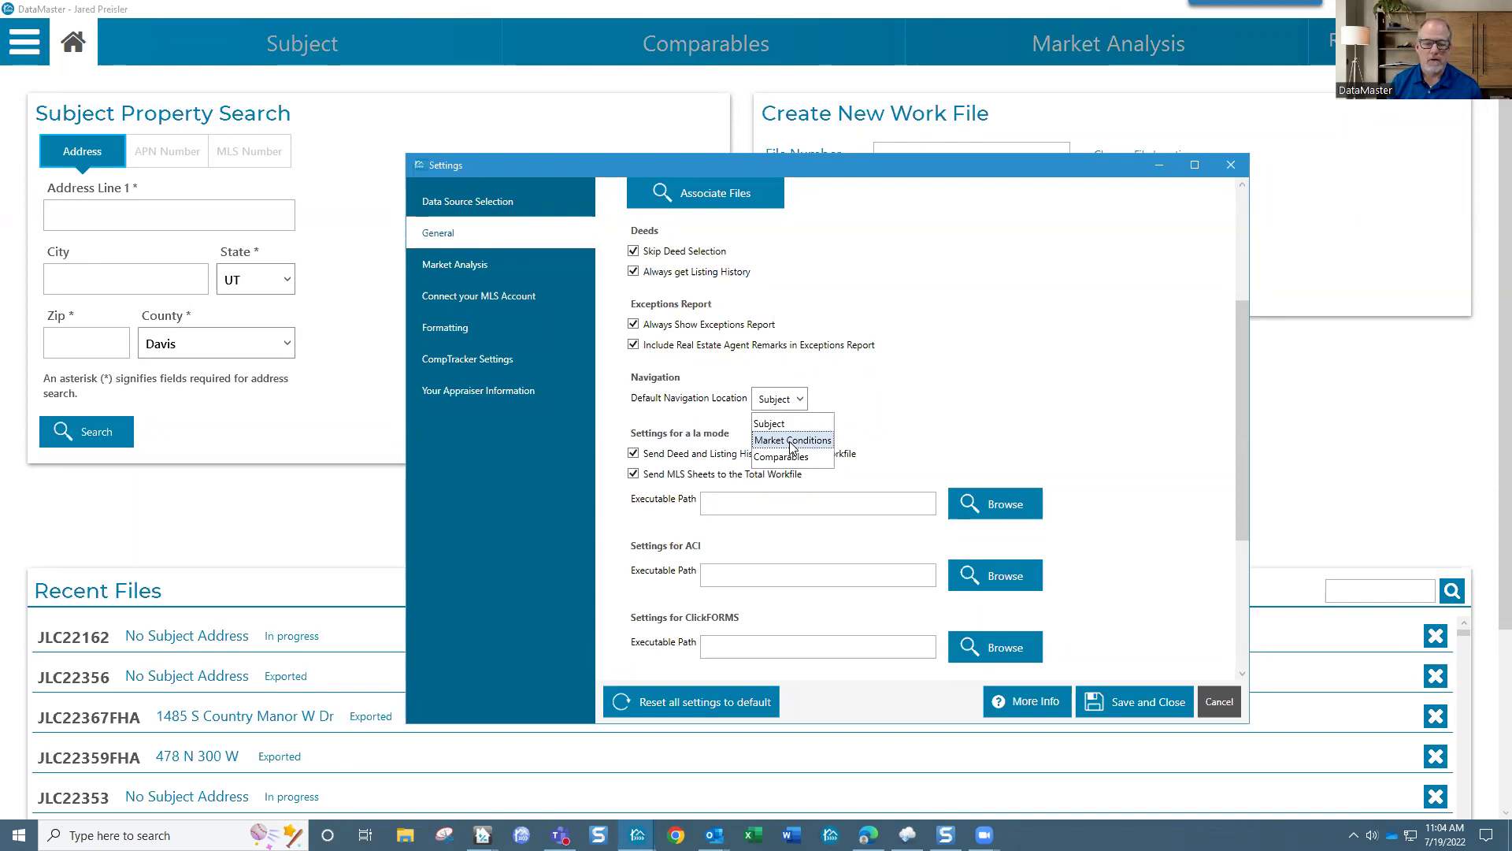
click(792, 441)
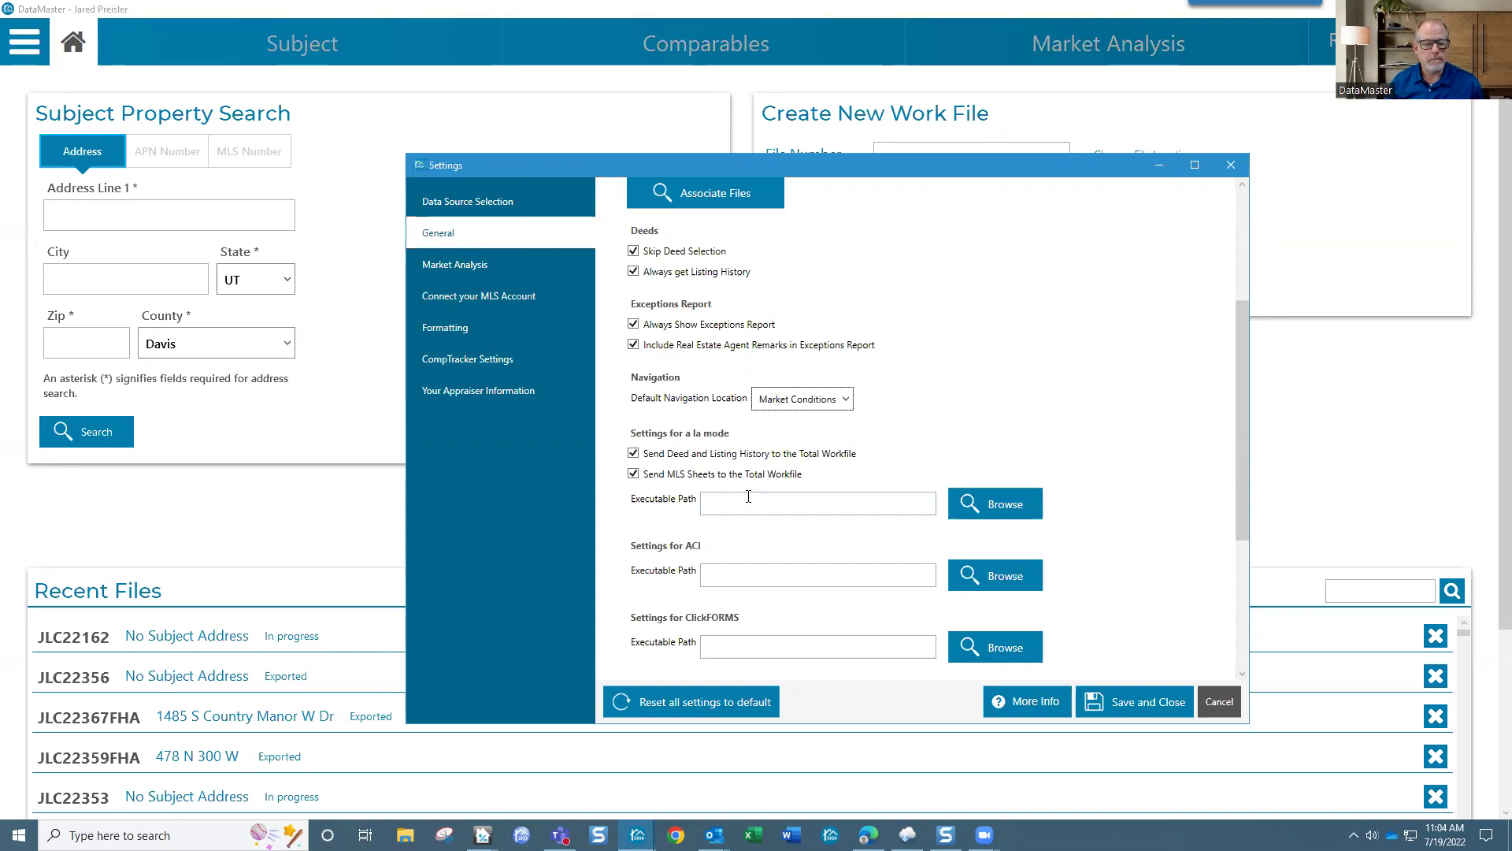
scroll(752, 592, down, 3)
scroll(666, 366, up, 3)
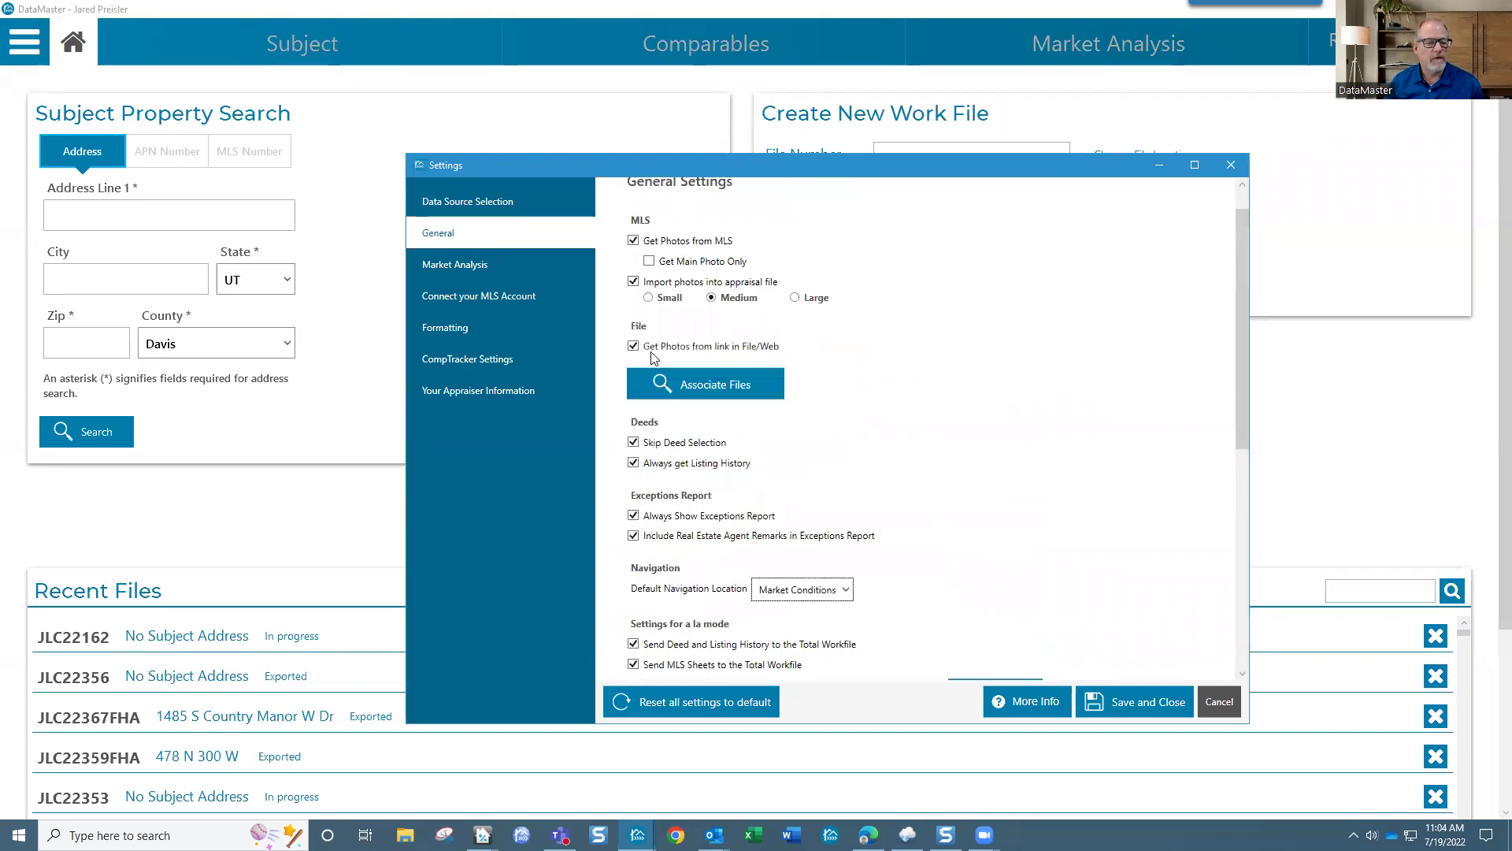
click(487, 265)
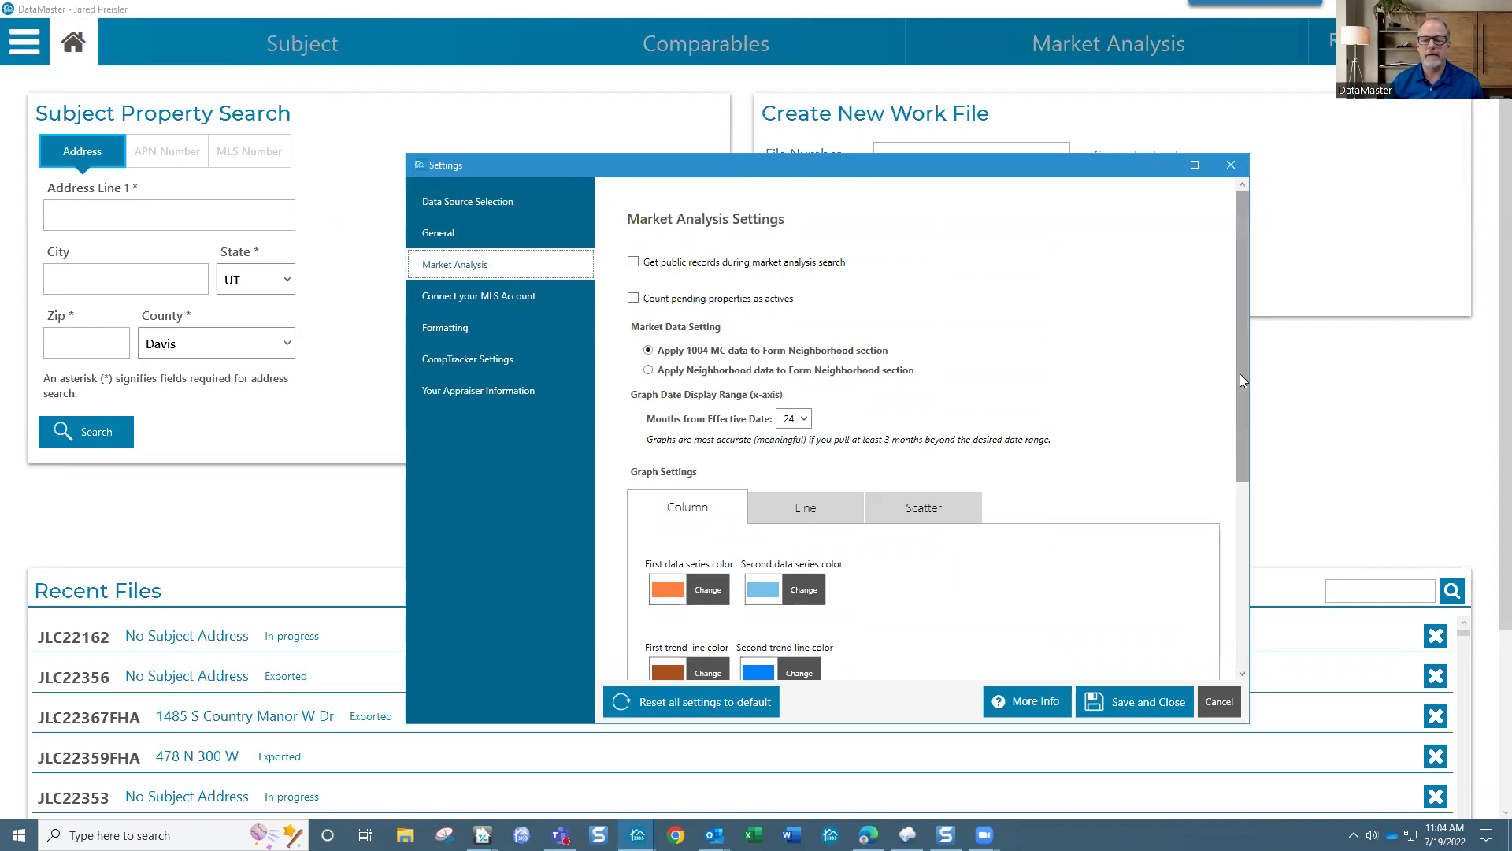
drag(1238, 373, 1247, 434)
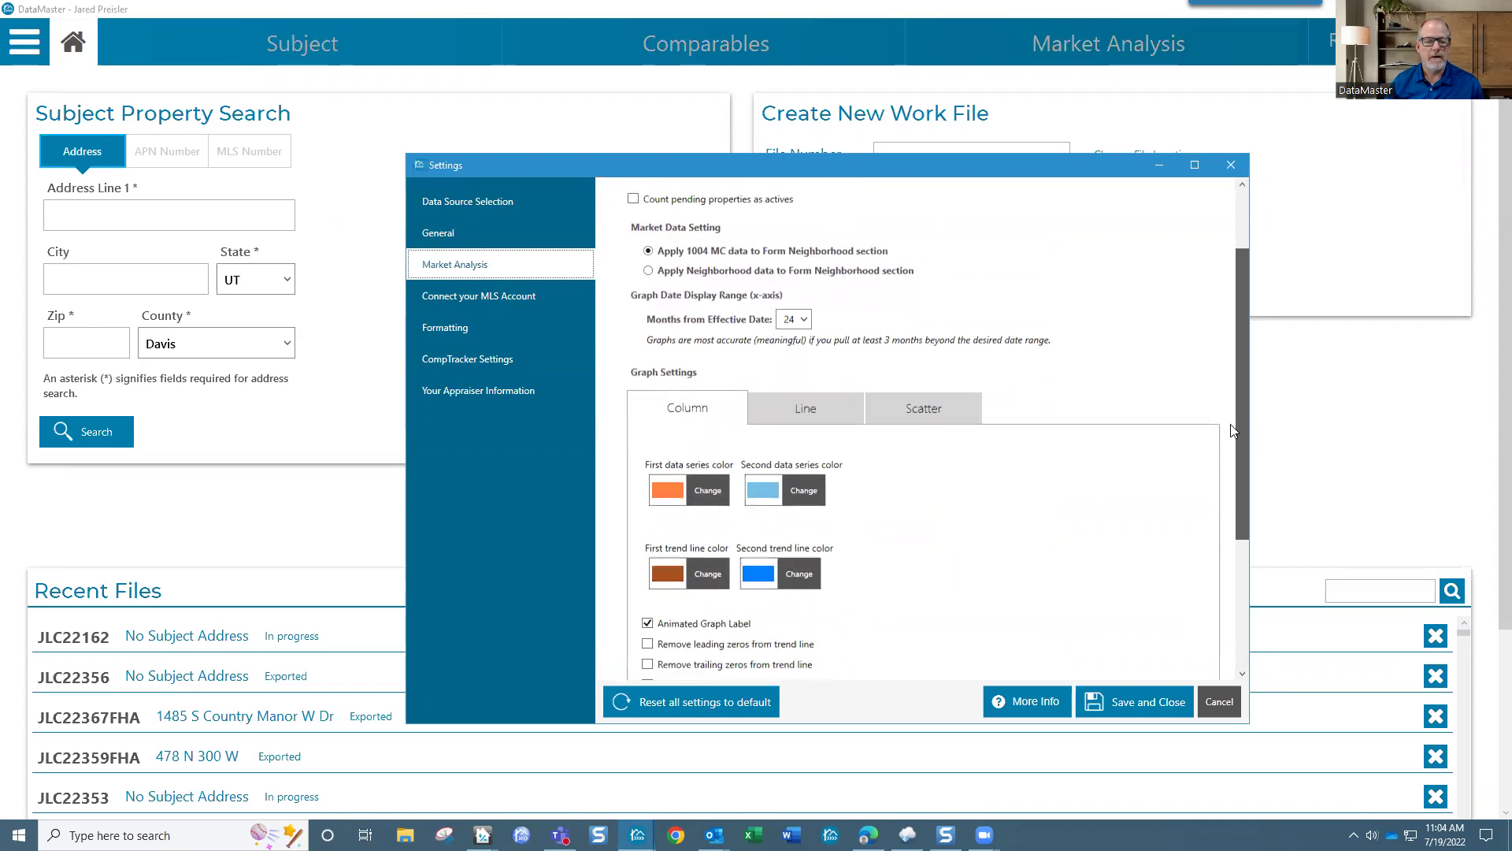
click(803, 319)
drag(806, 449, 806, 435)
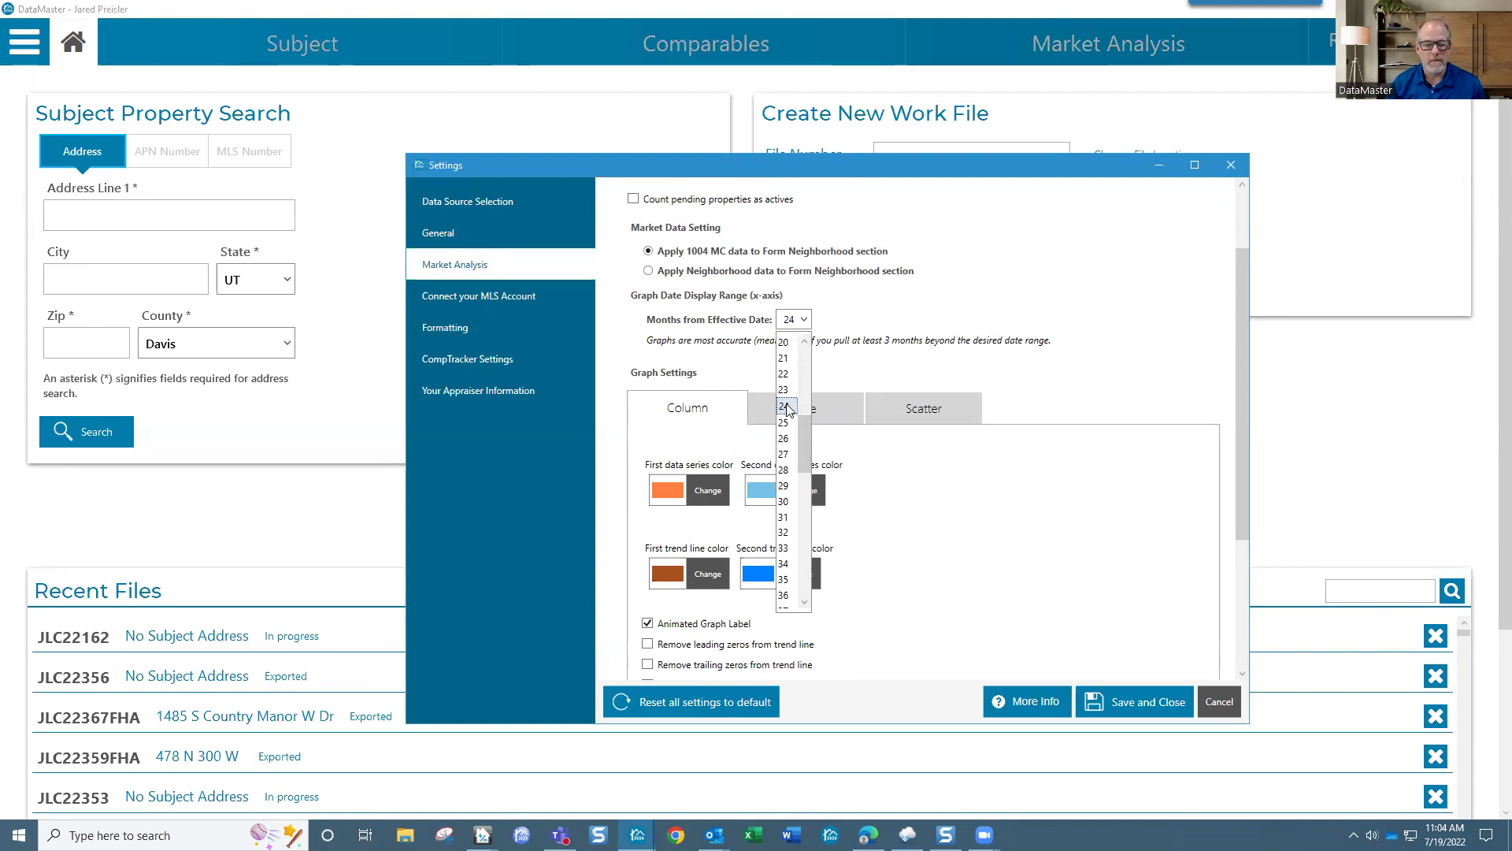
click(905, 482)
click(805, 495)
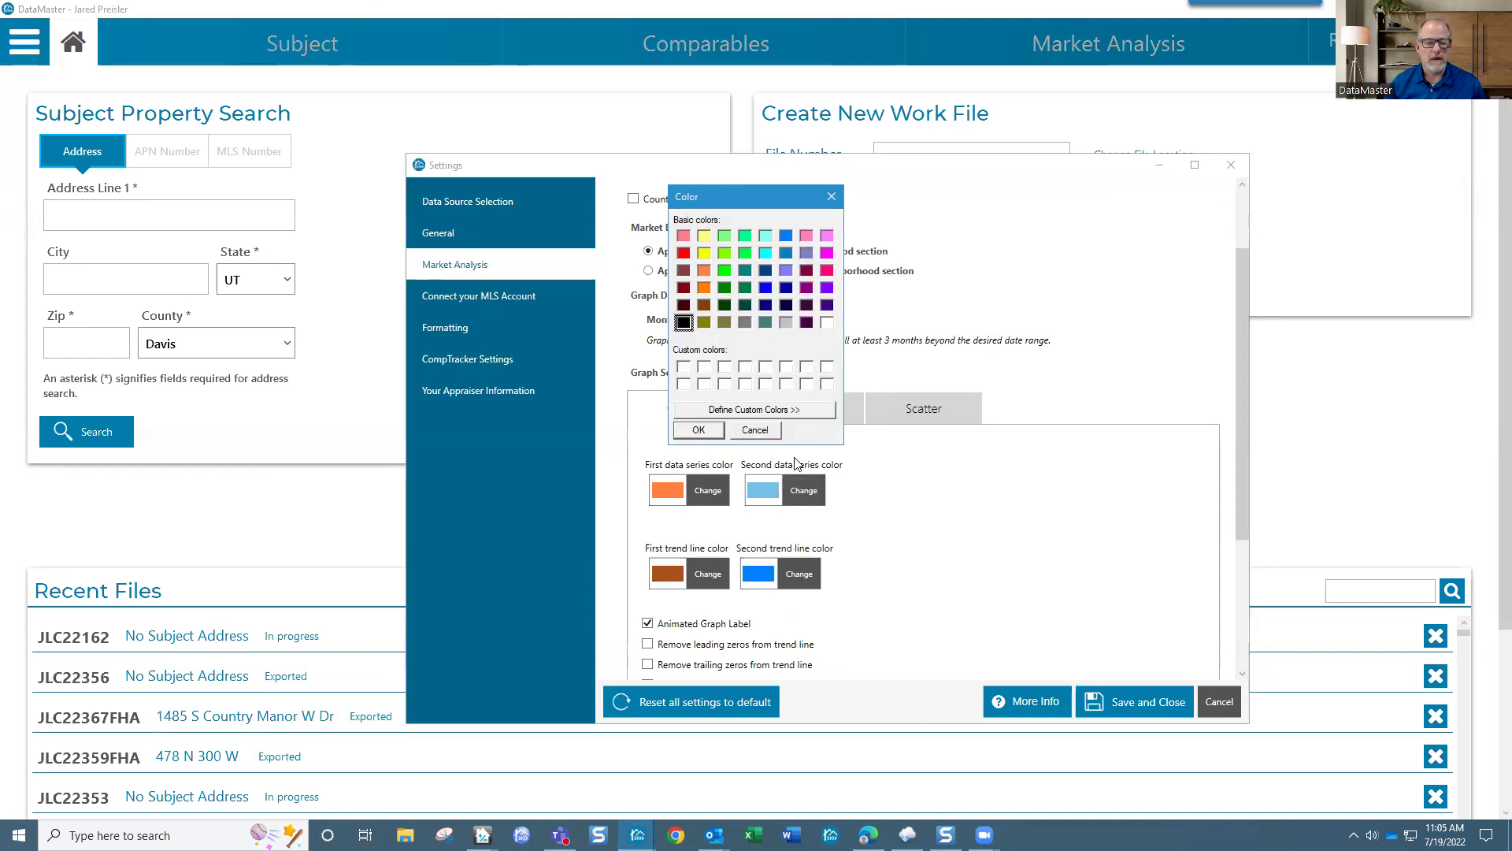
click(784, 411)
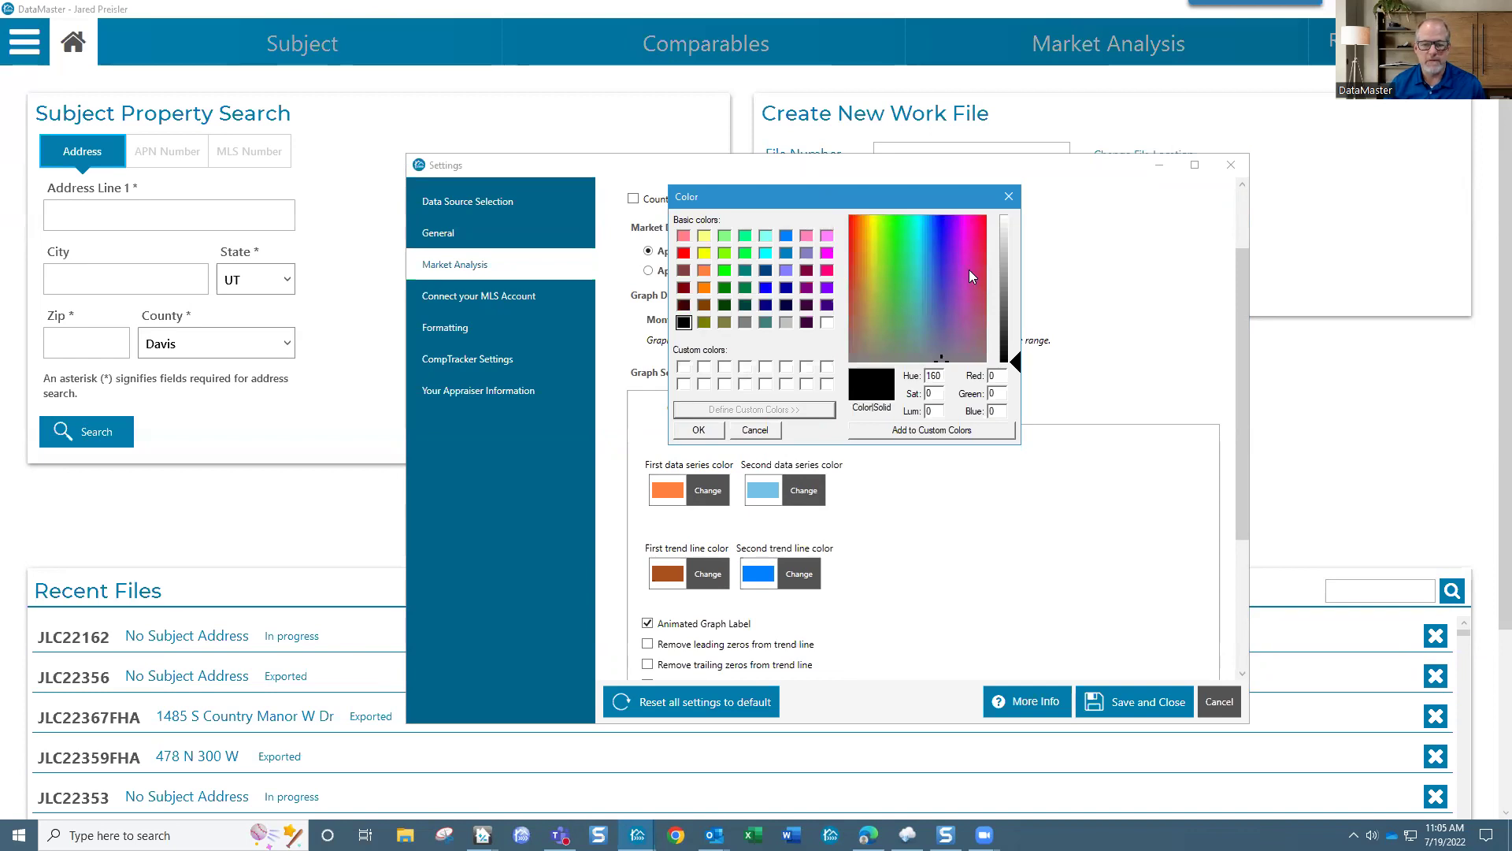
click(1009, 197)
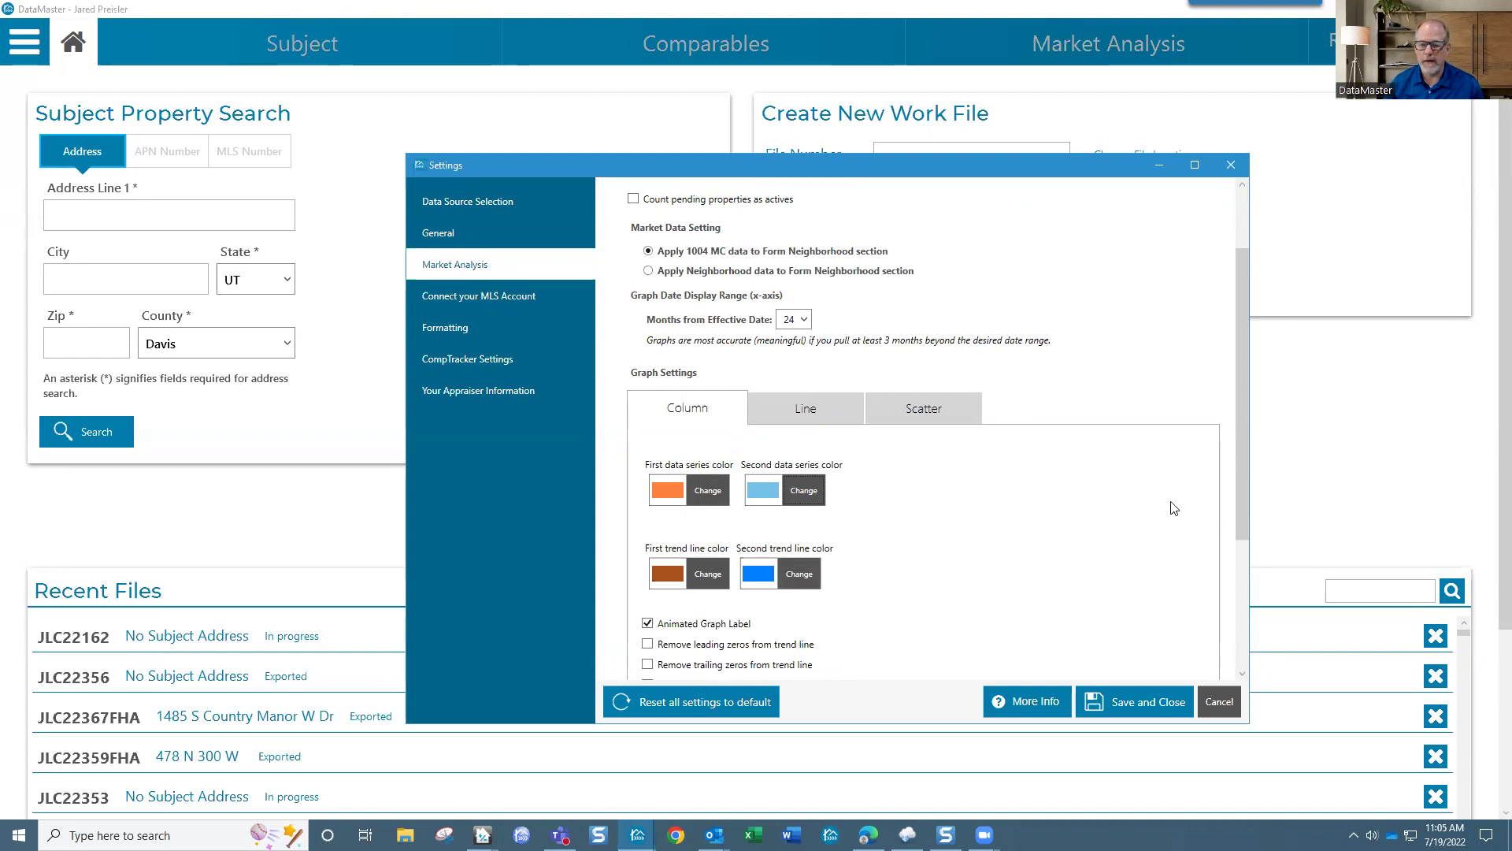
drag(1241, 457, 1234, 603)
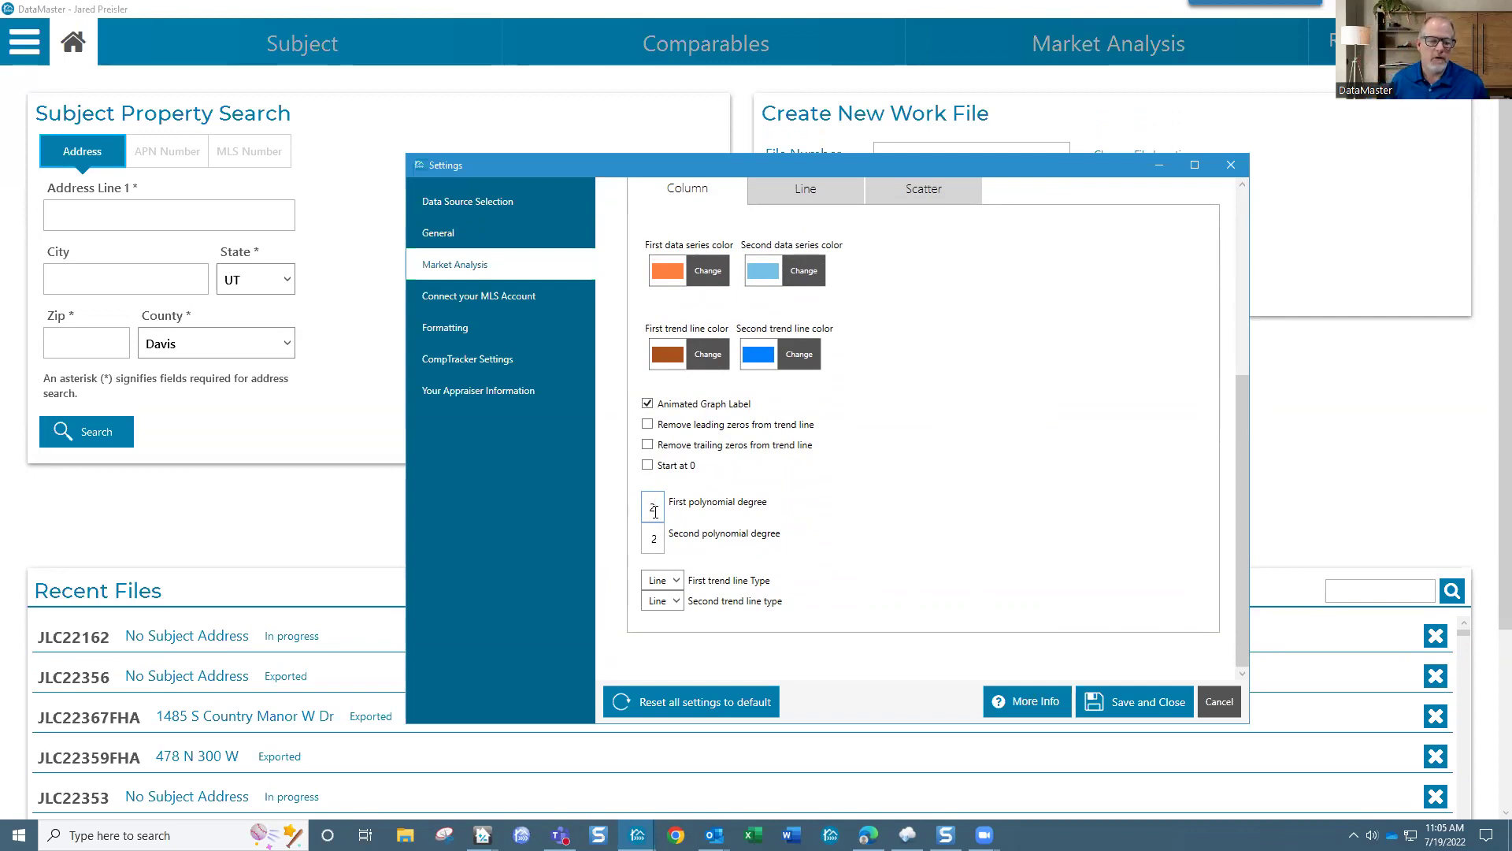
Step: Change the First polynomial degree to 1 and back to 2, then view MLS and Formatting settings
click(654, 512)
text(1)
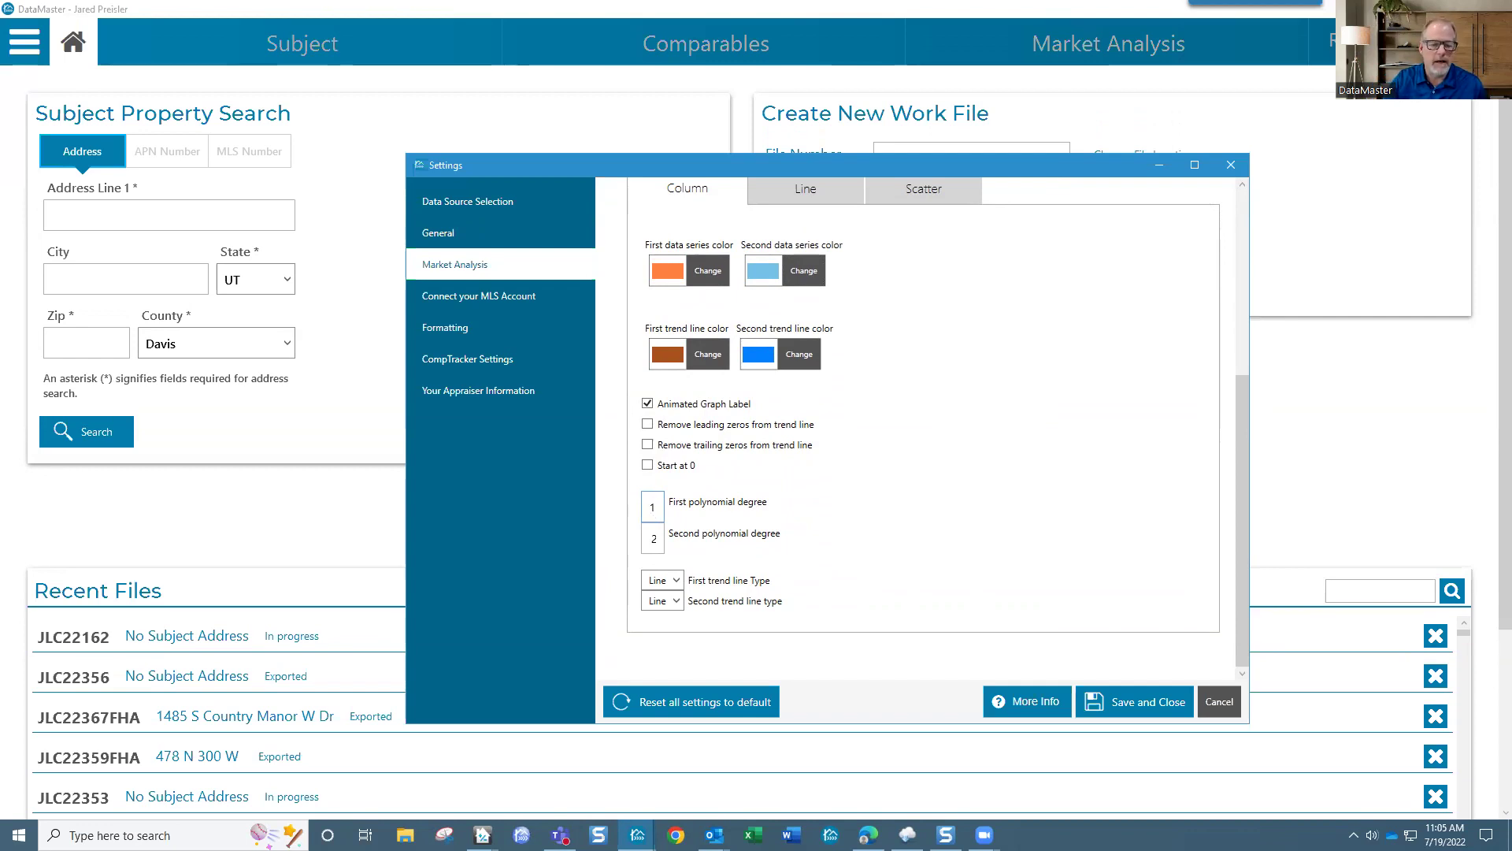
key(BackSpace)
text(2)
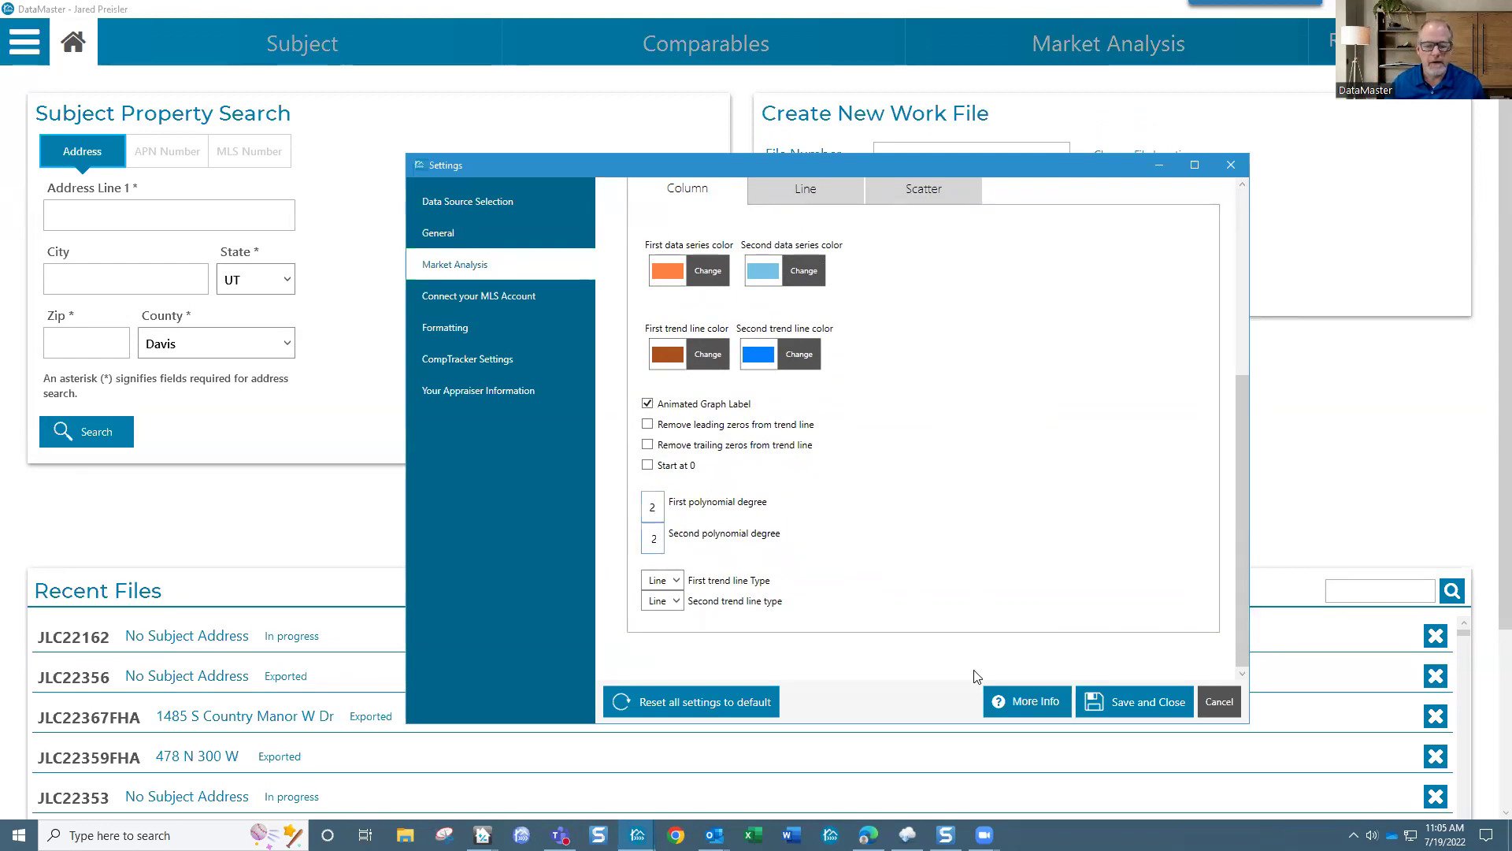
click(506, 304)
click(436, 328)
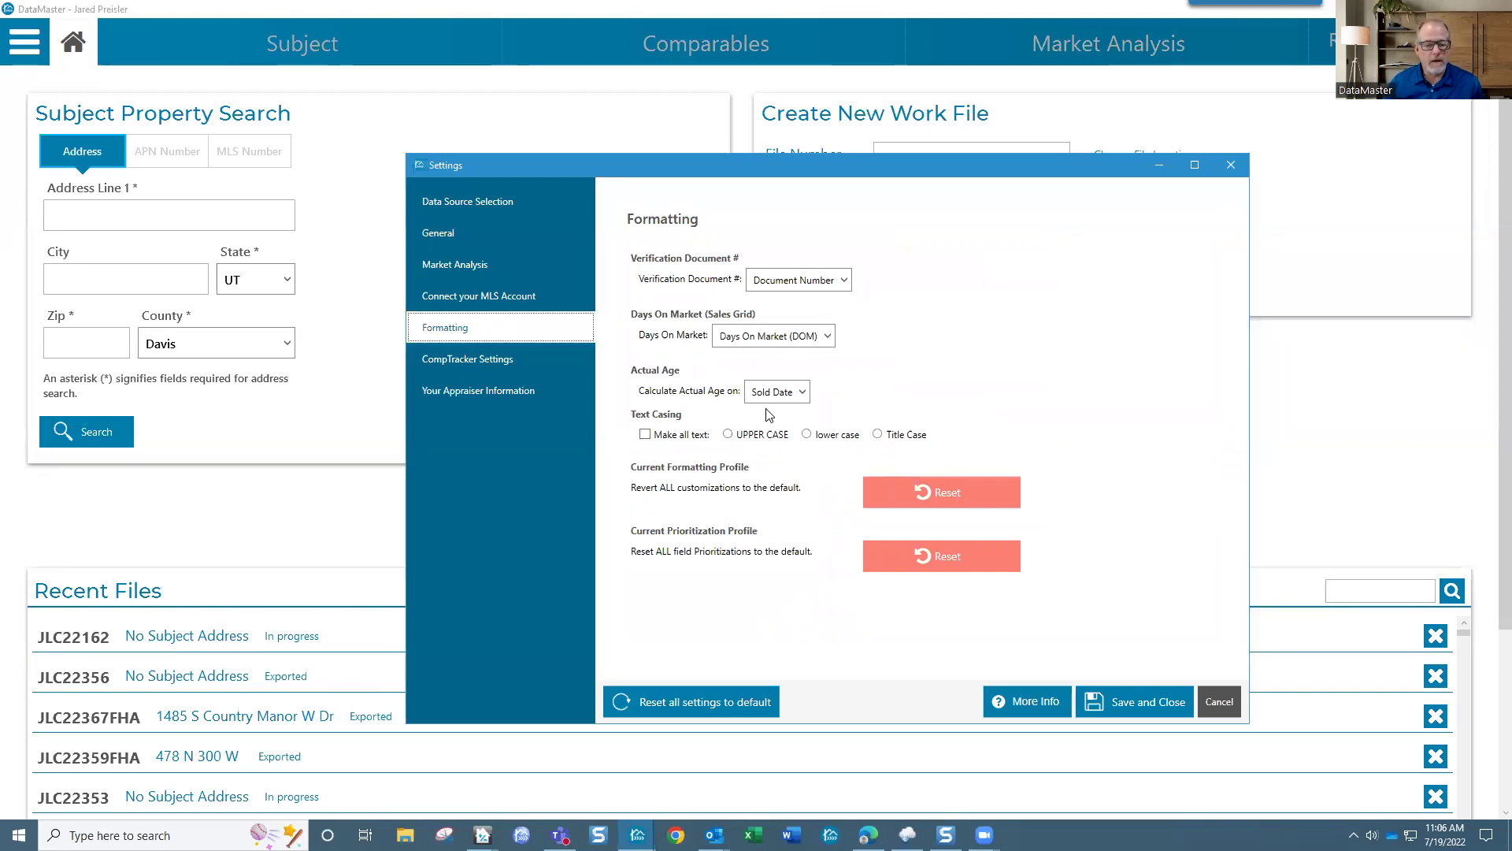
Step: Switch actual age calculation to Effective Date, then back to Sold Date
click(802, 394)
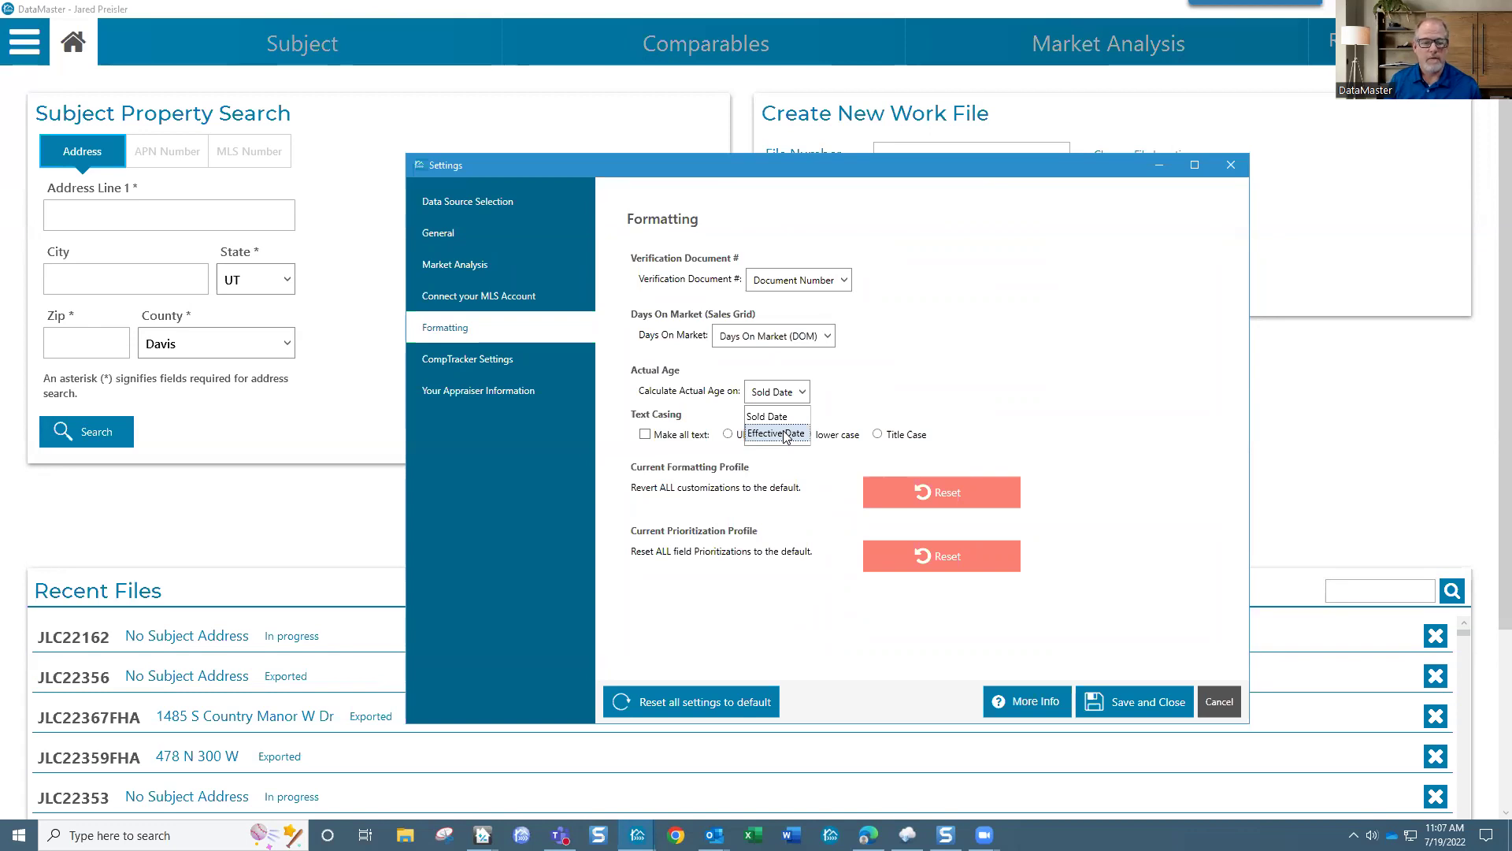
click(785, 434)
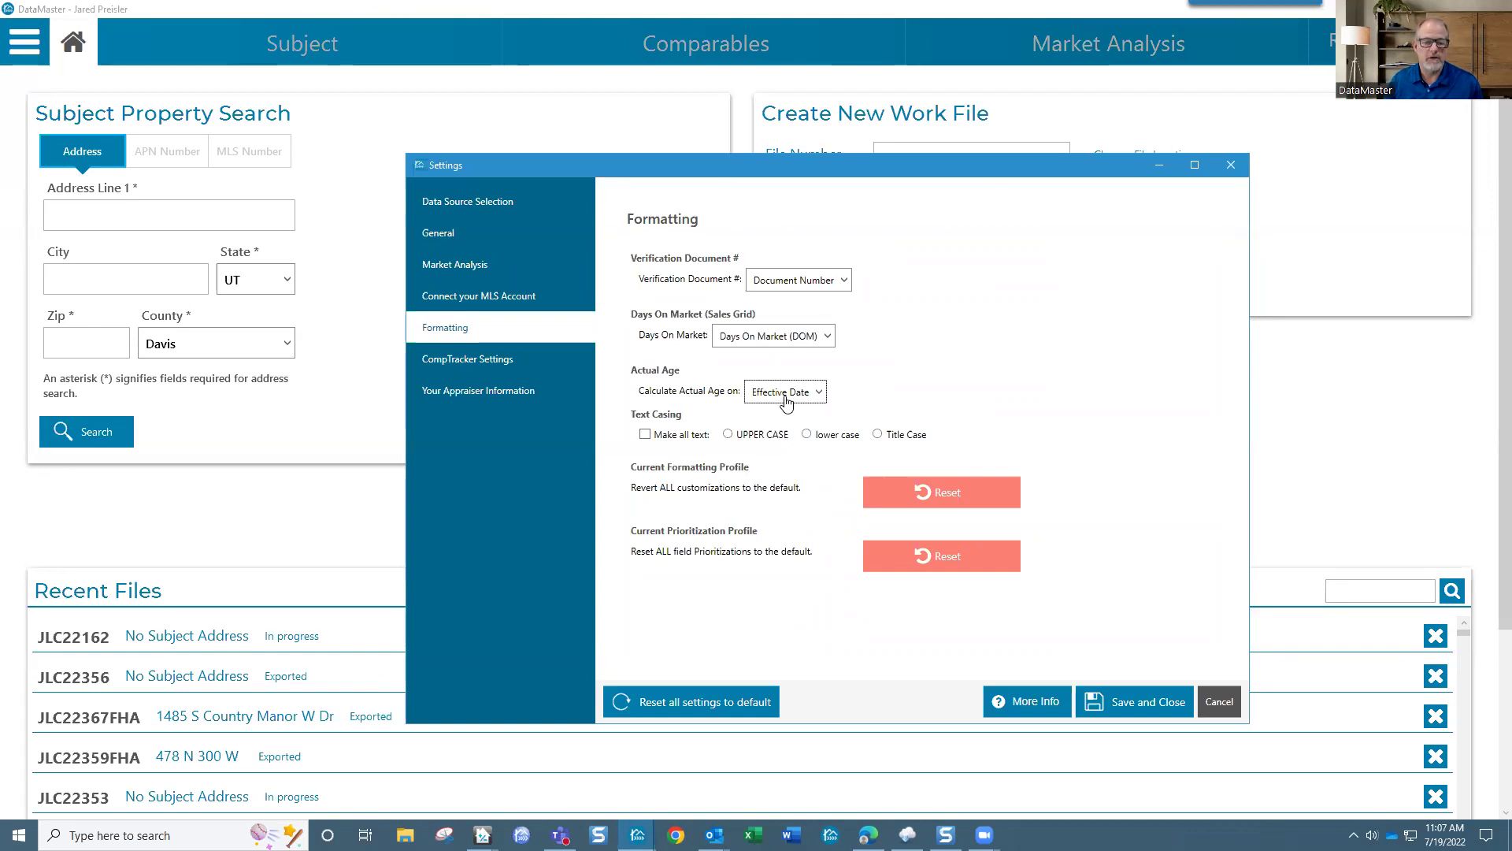
click(785, 396)
click(783, 417)
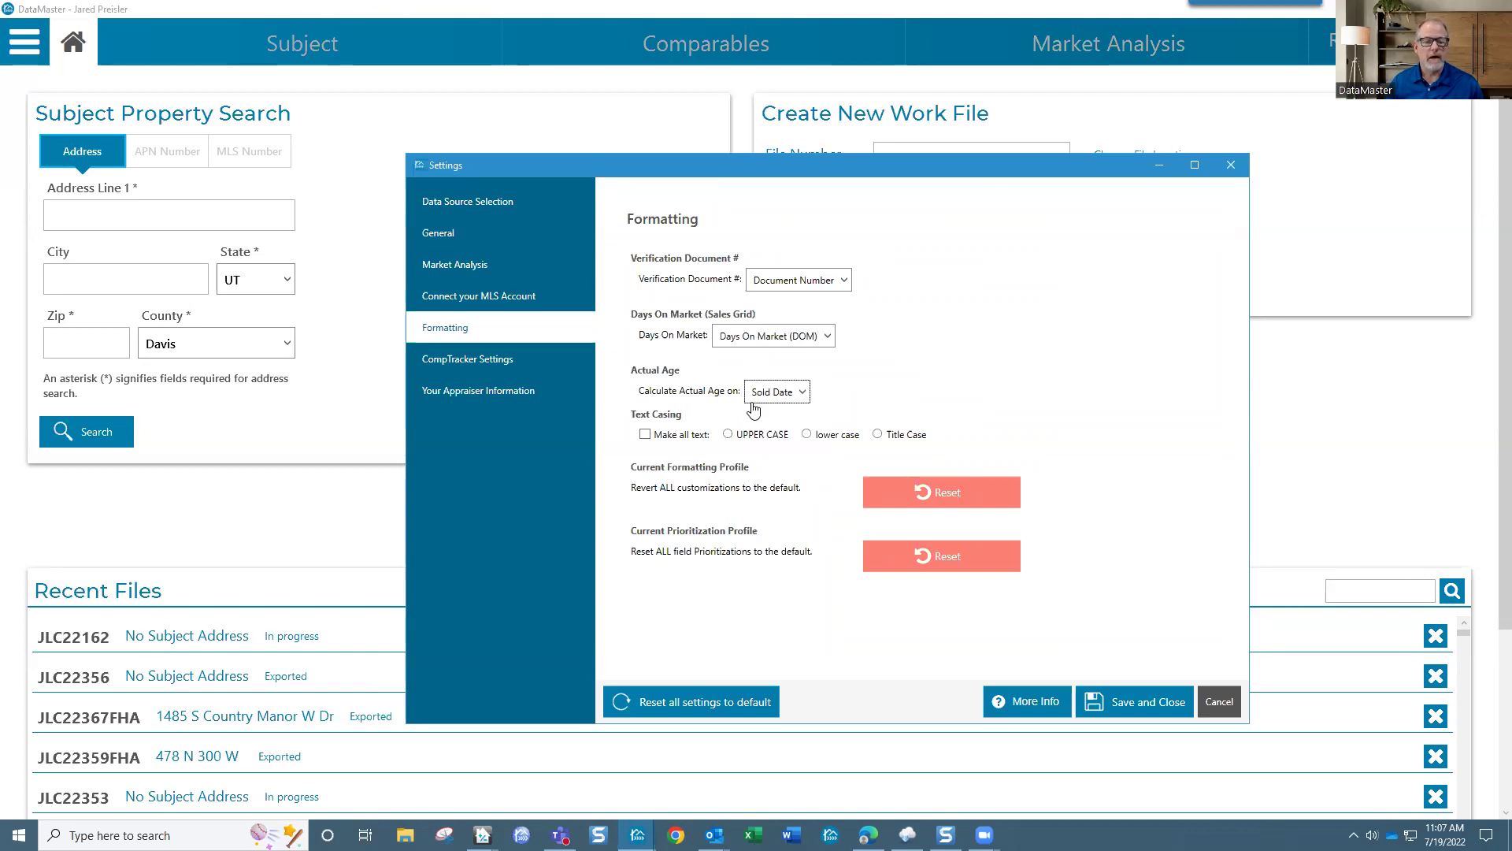
click(844, 398)
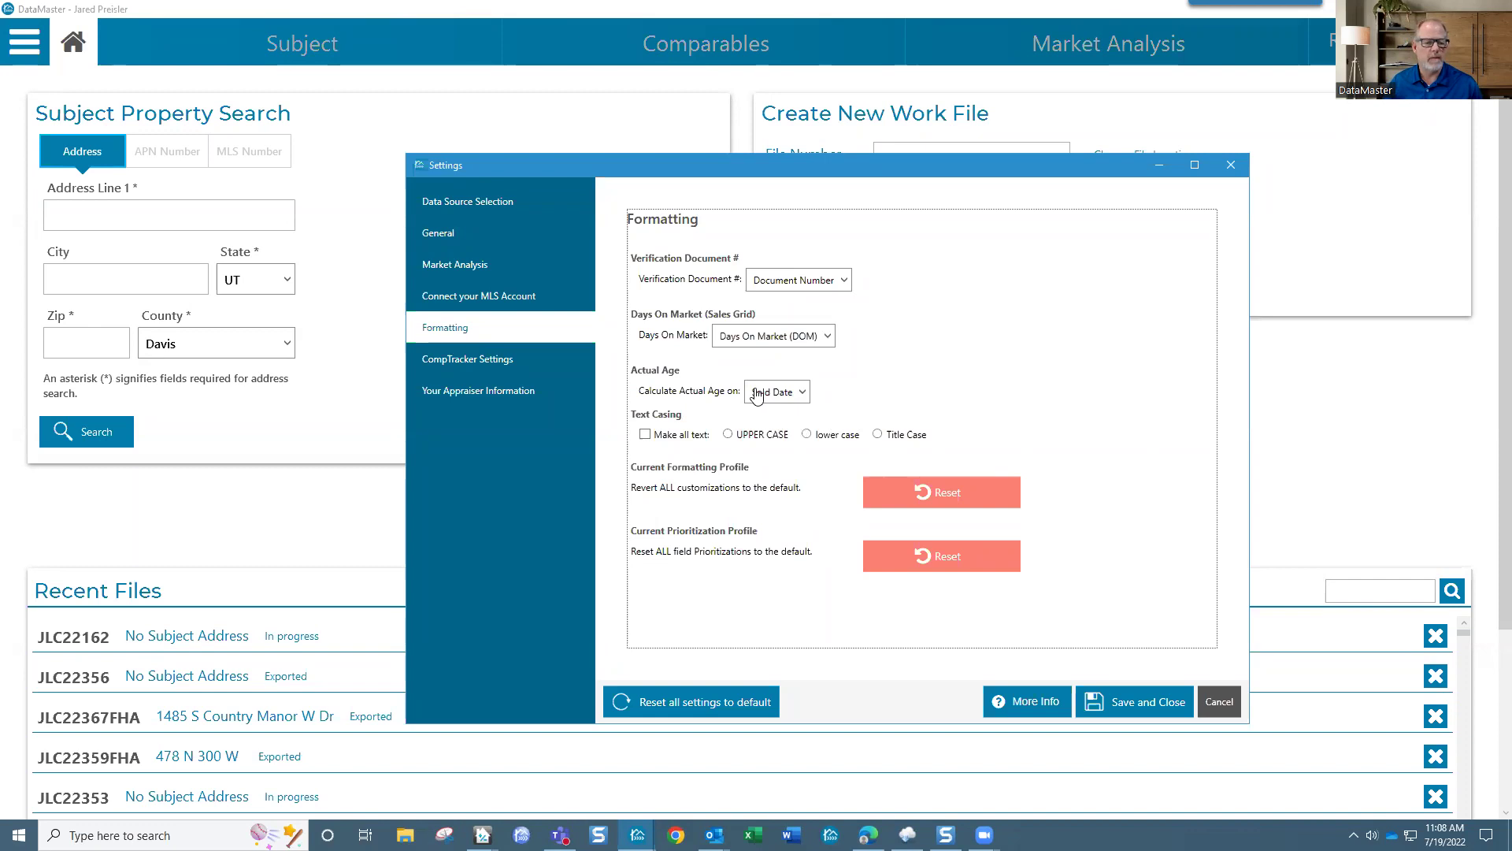
click(461, 360)
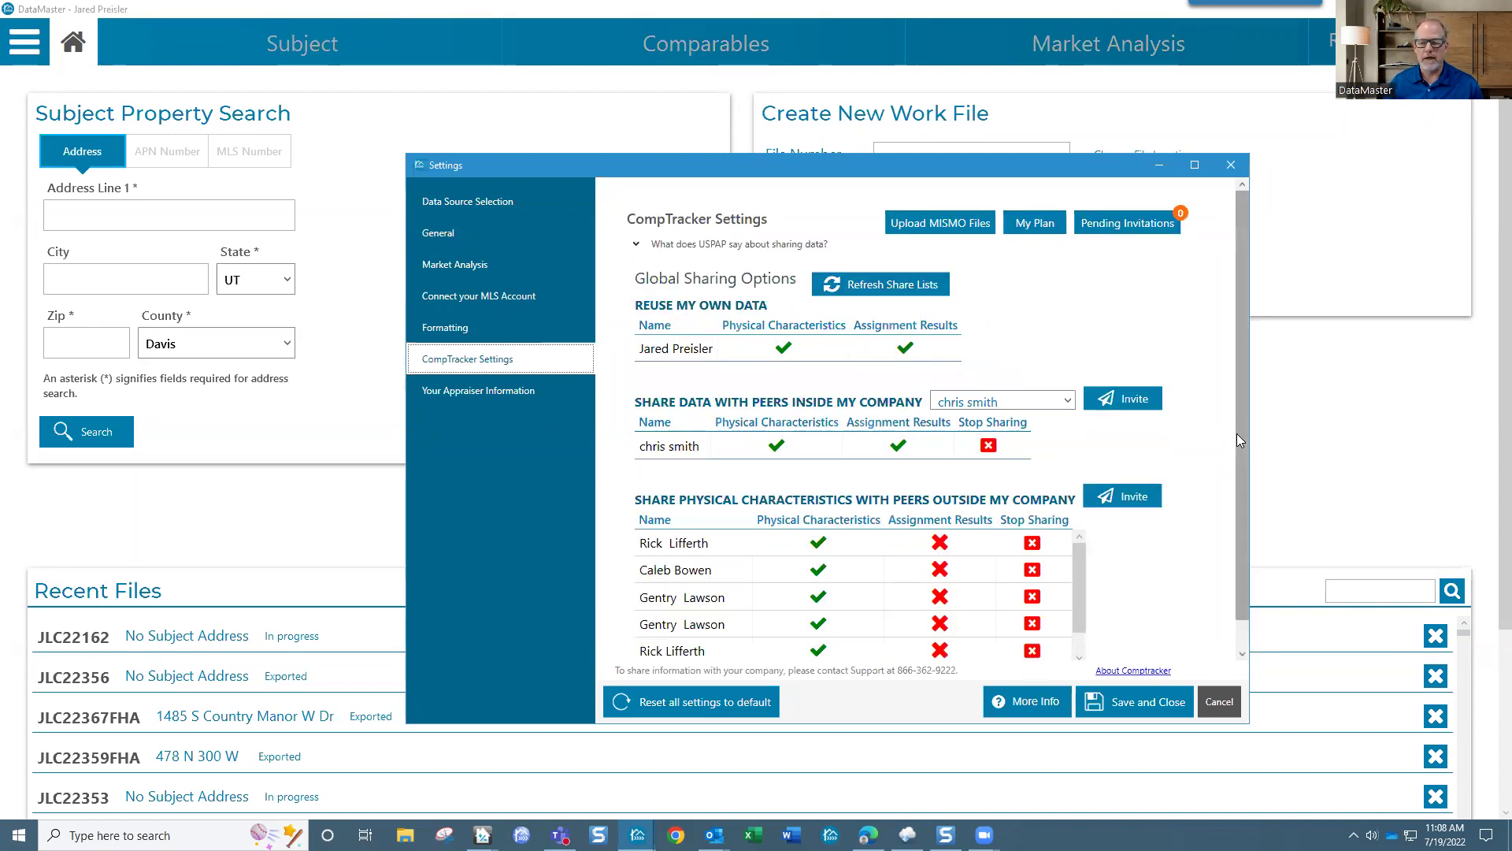
drag(1238, 435, 1234, 501)
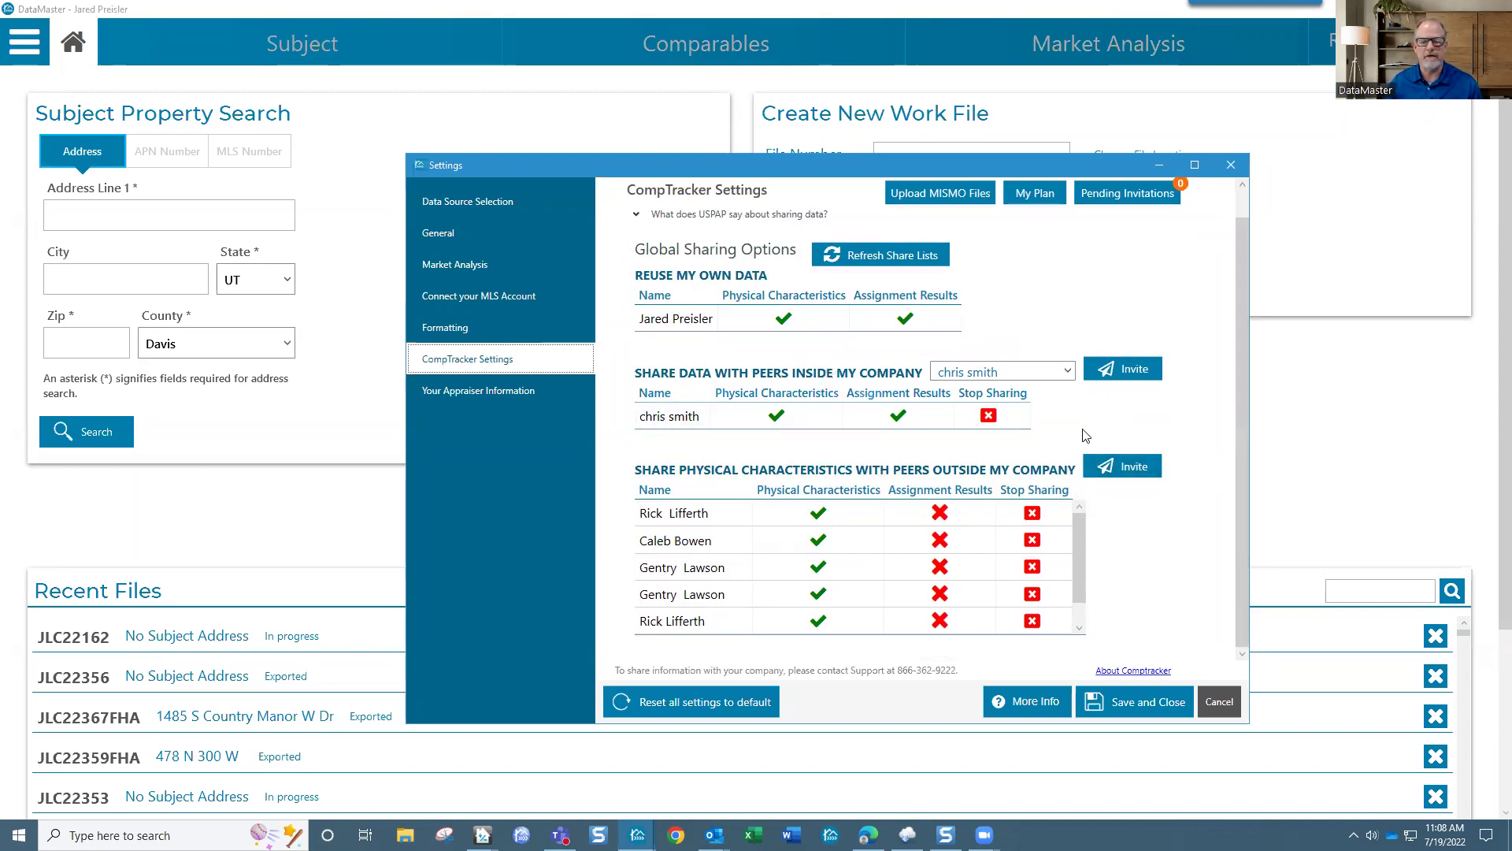
drag(1235, 434, 1240, 409)
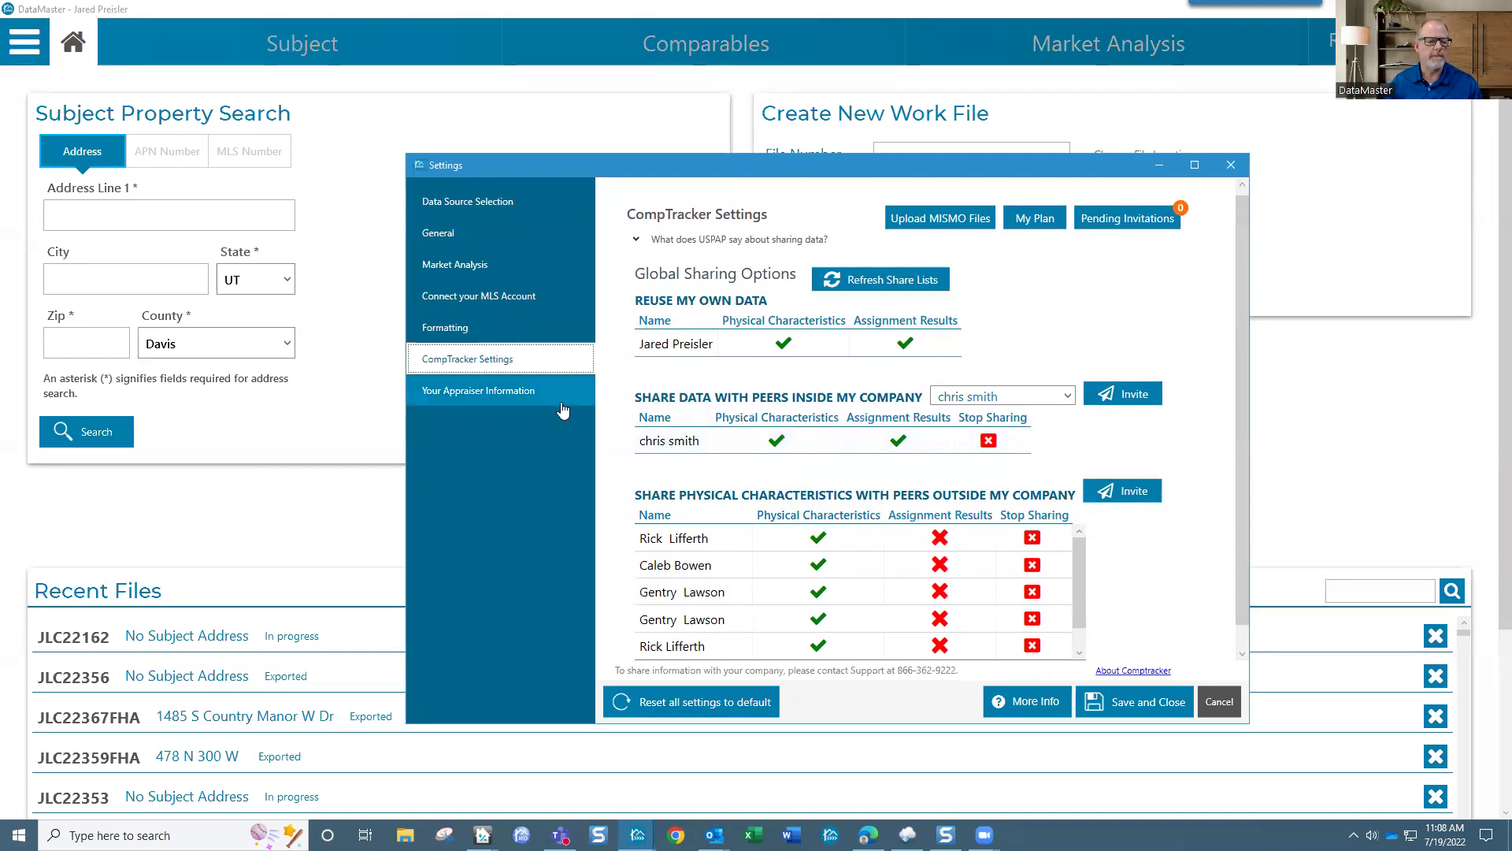
Step: View Your Appraiser Information, then save and close the Settings dialog
click(523, 394)
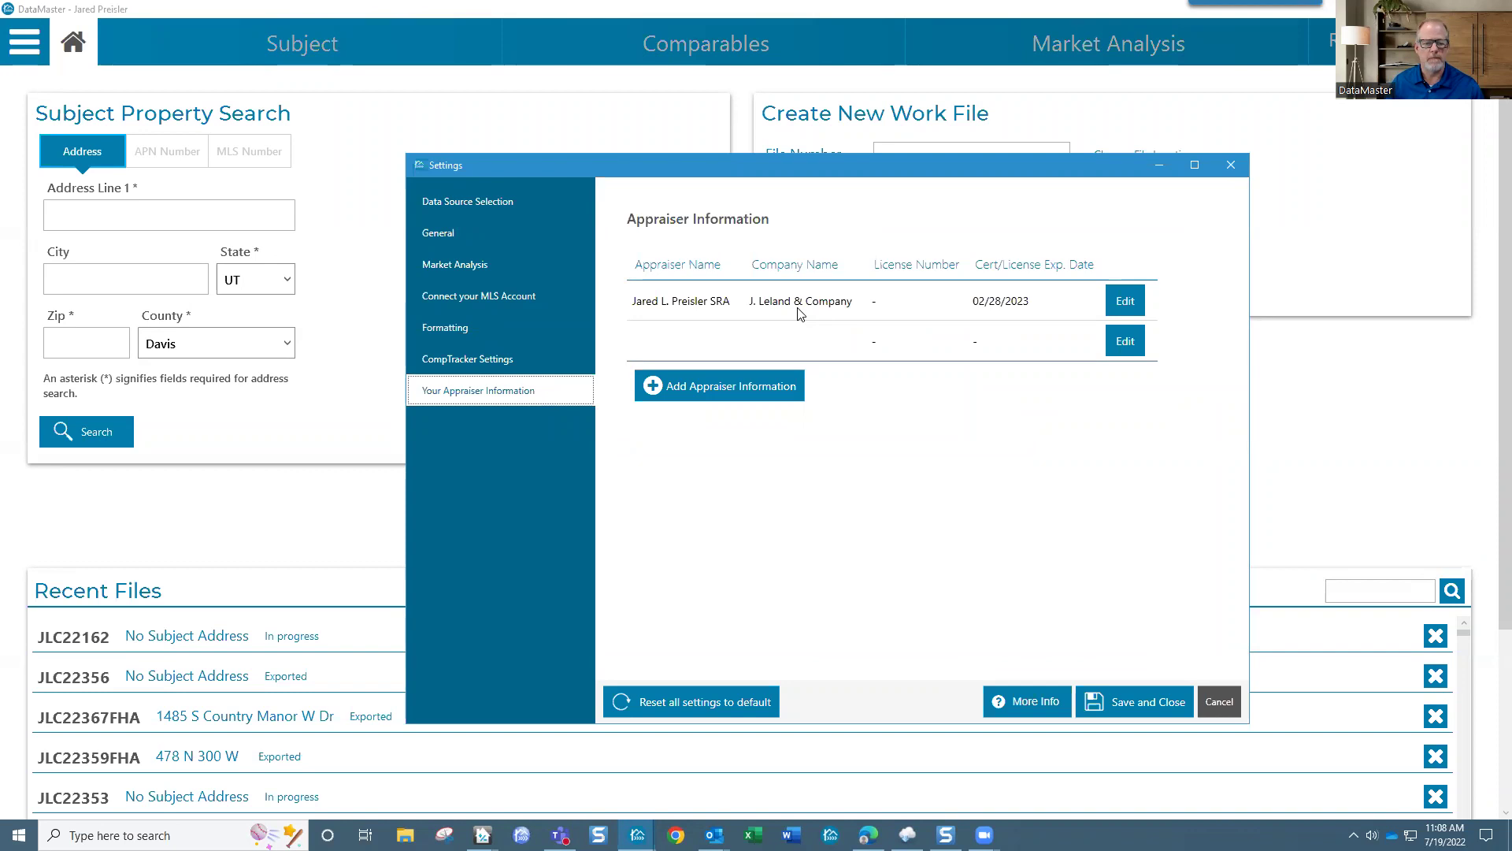
click(1152, 700)
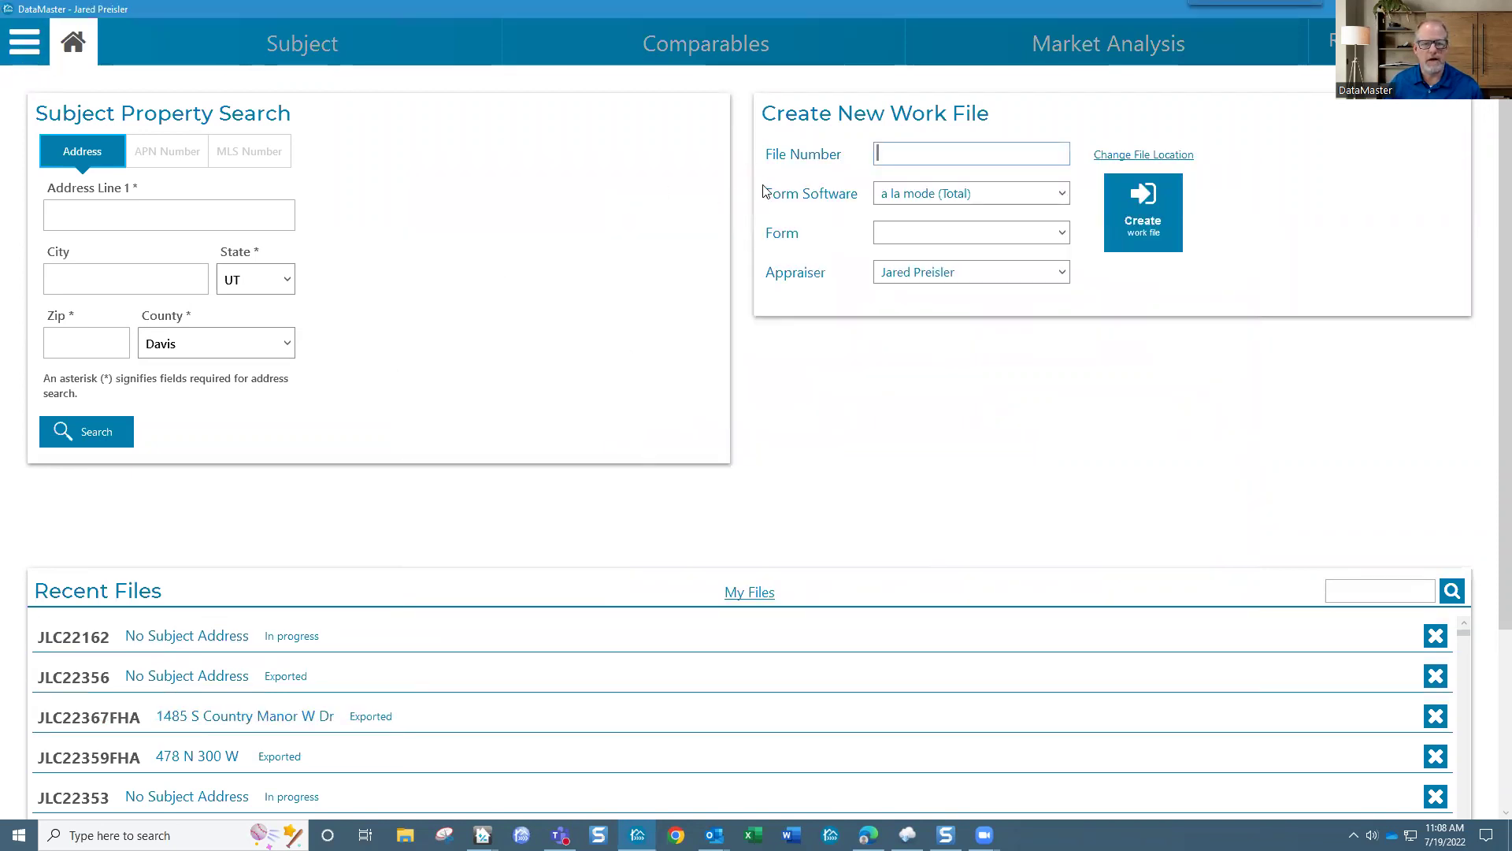
Step: Create work file TueTips on the 1004 URAR - UAD form, keeping the existing appraiser
text(Tu)
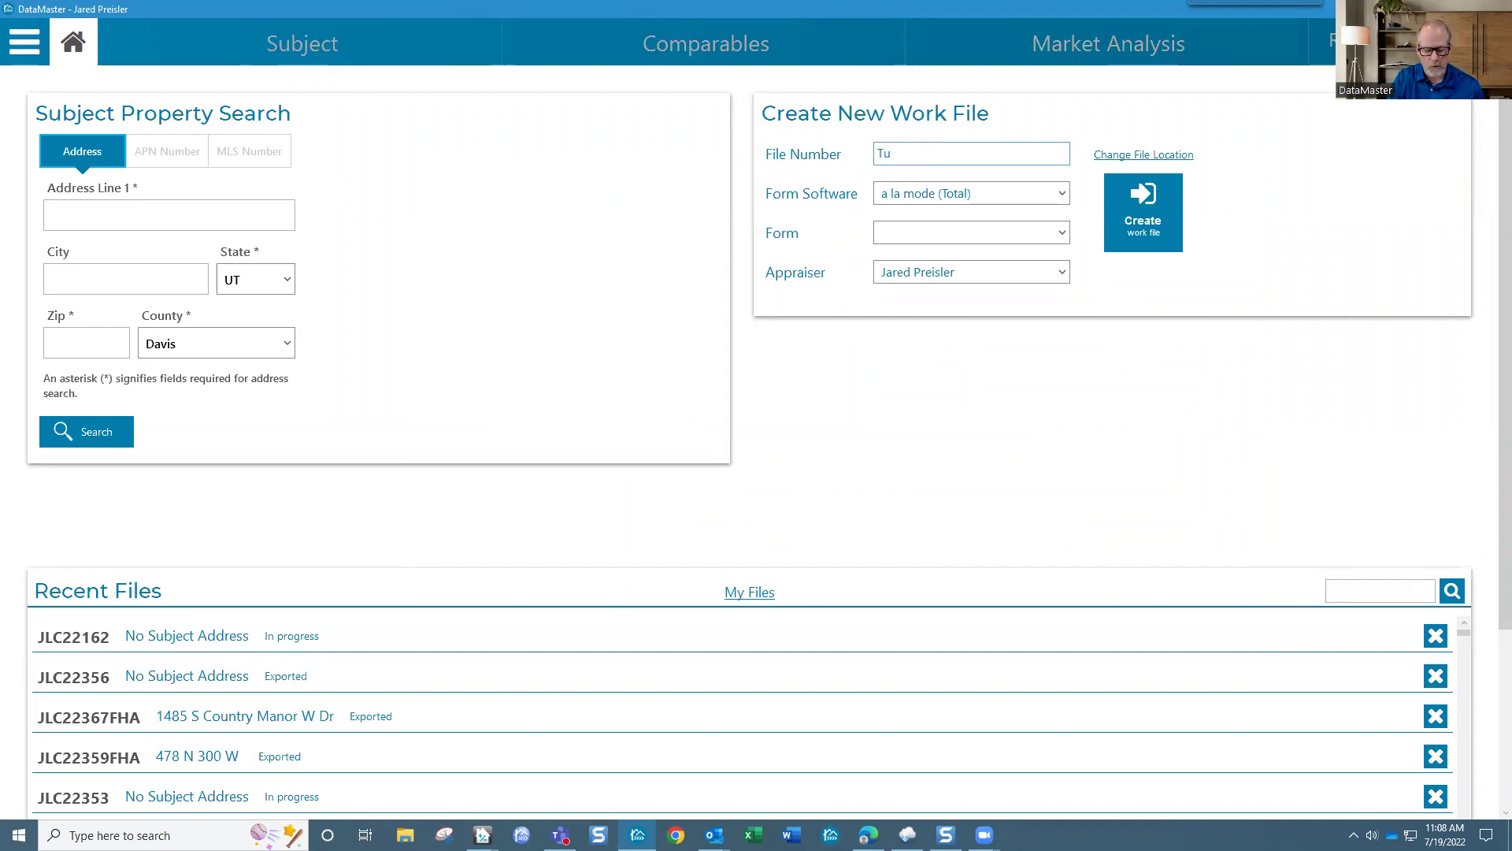
text(e)
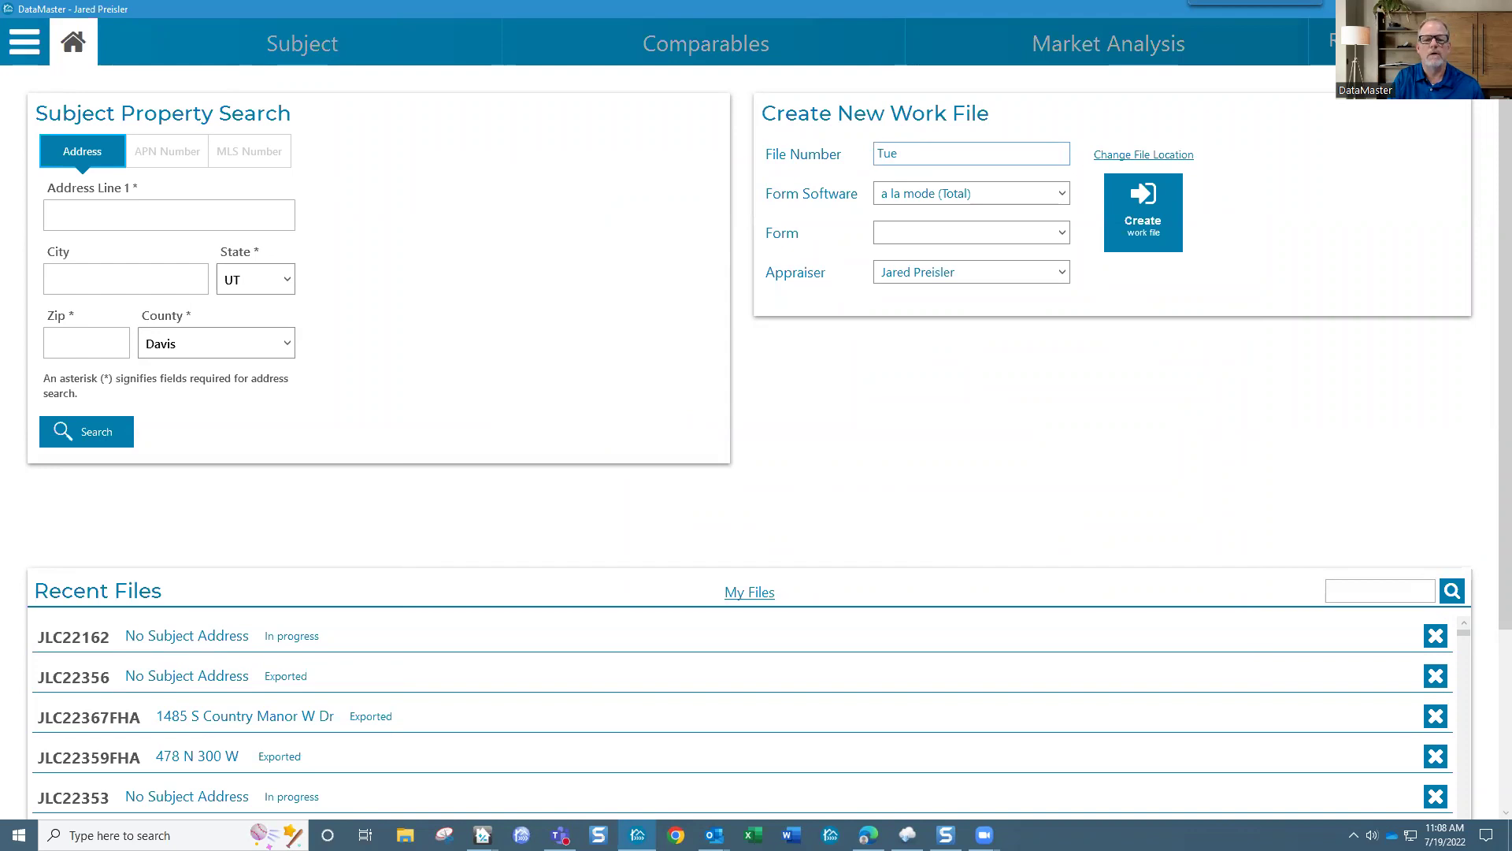
text(Tip)
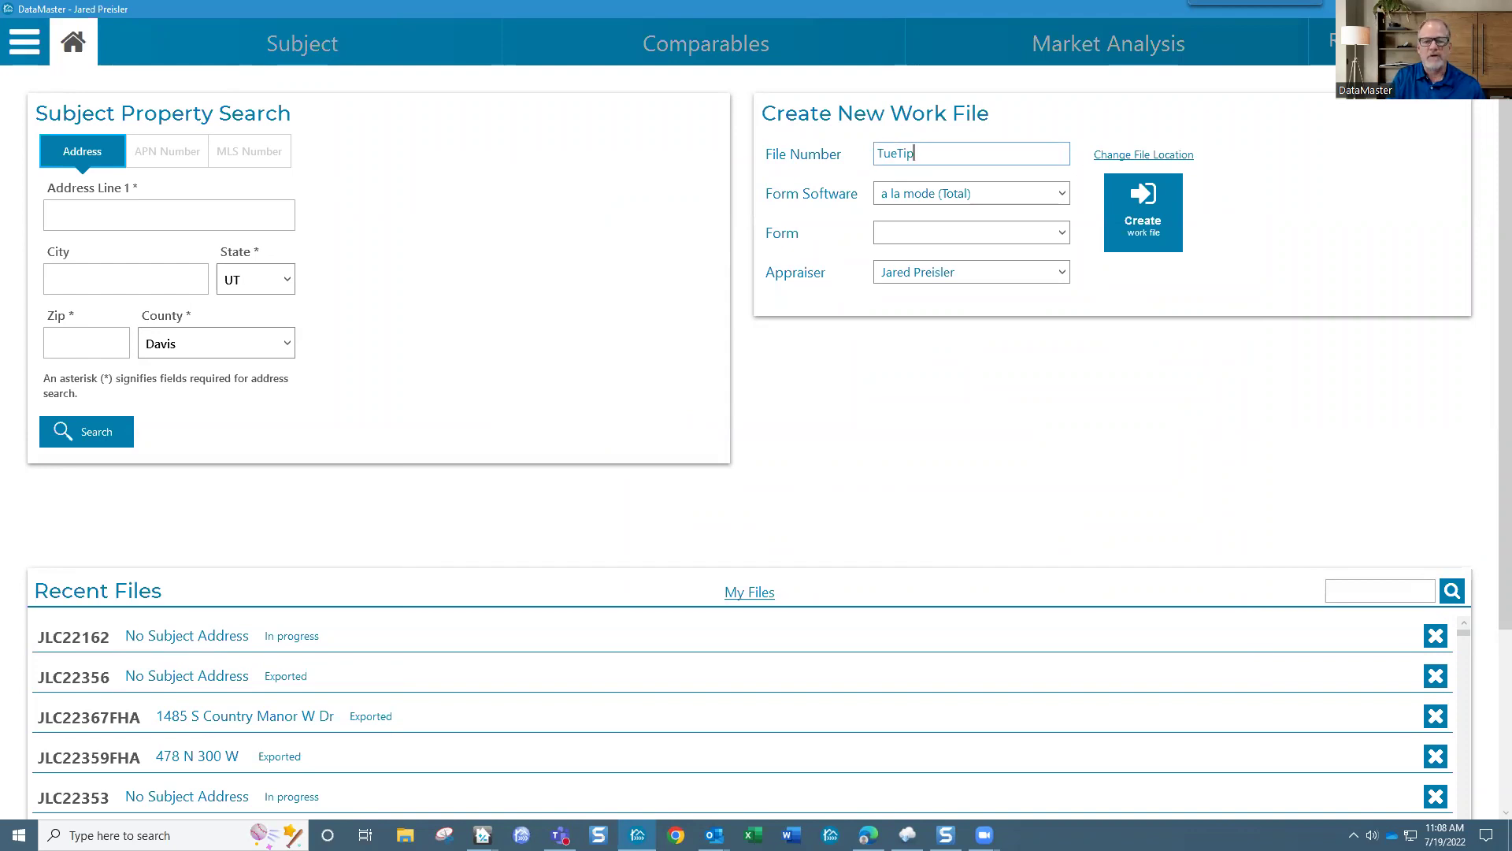
text(s)
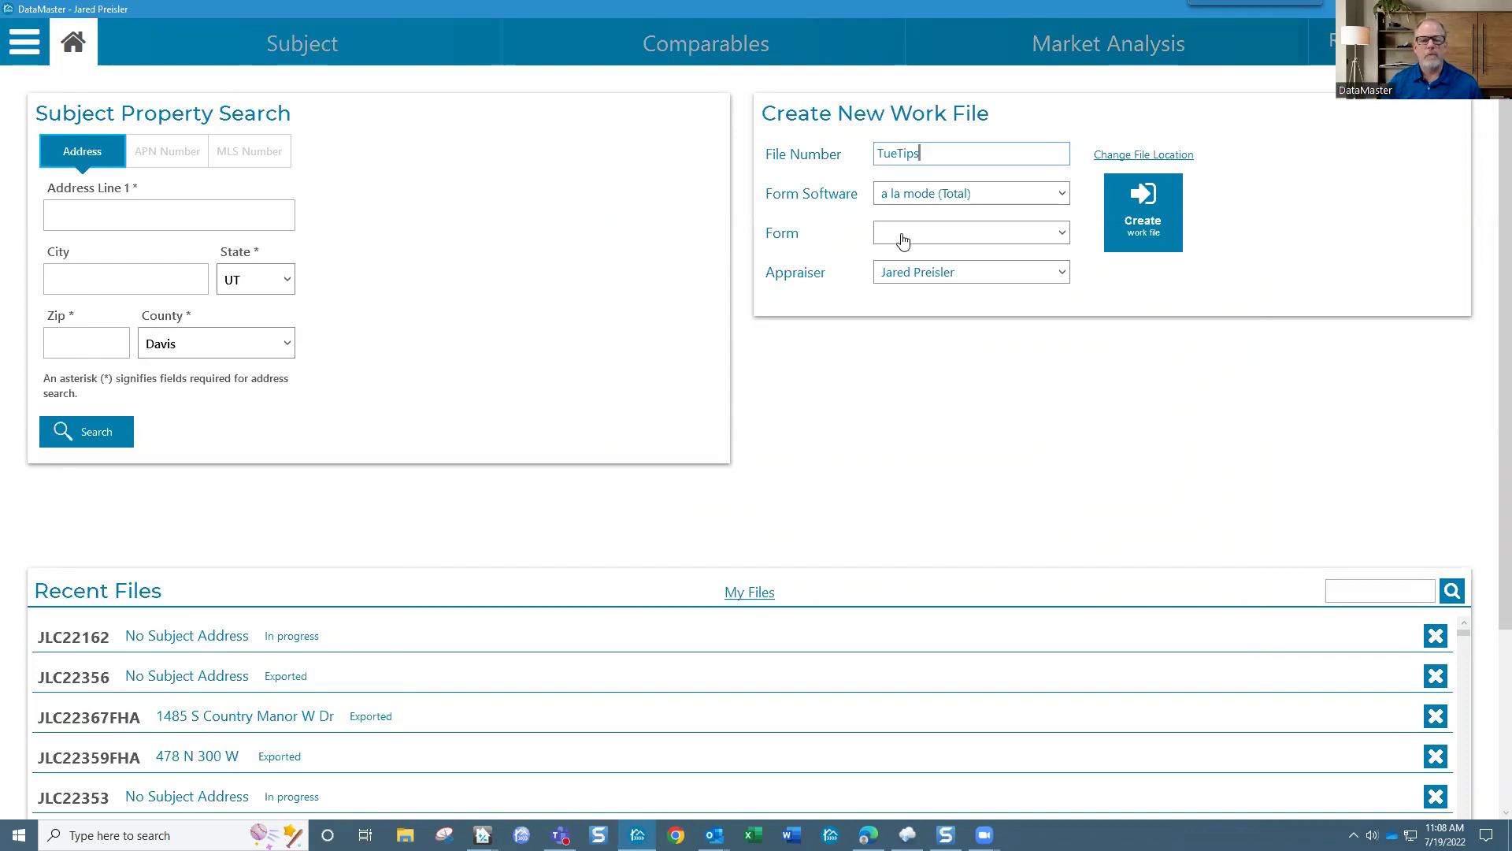
click(909, 234)
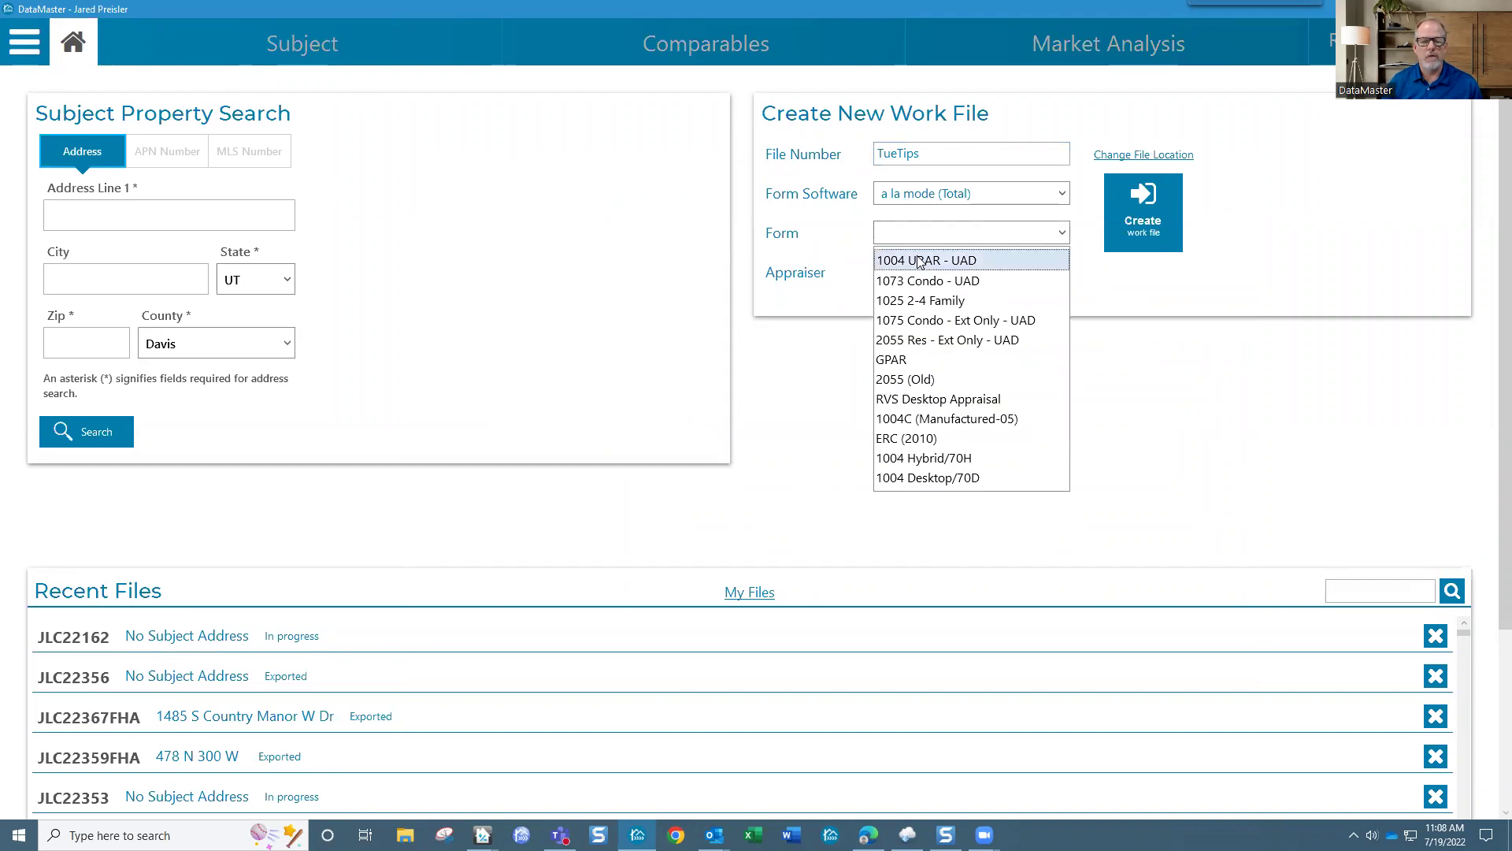
click(920, 261)
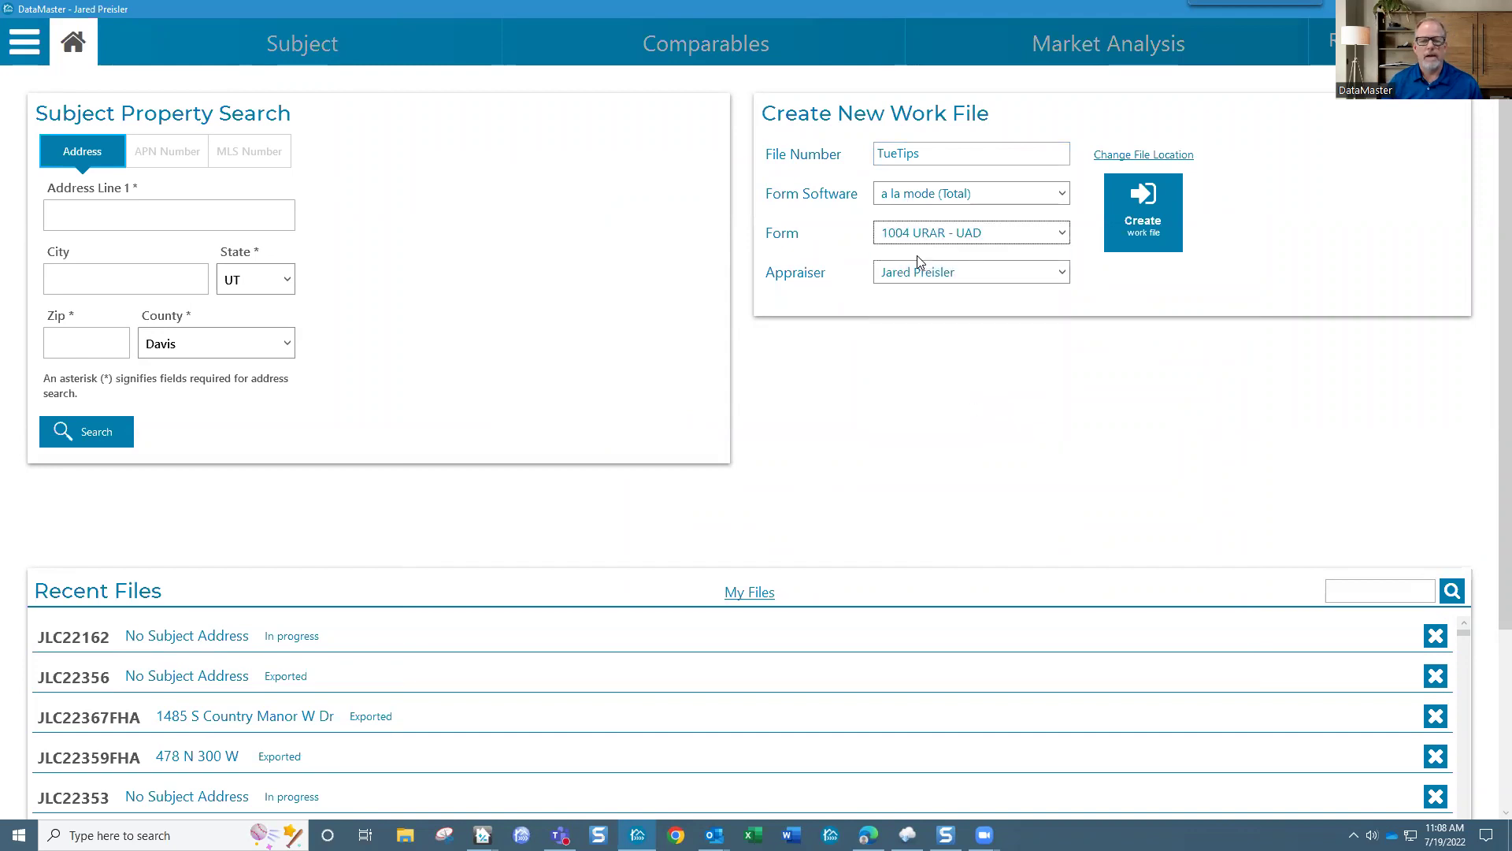
click(982, 282)
click(956, 318)
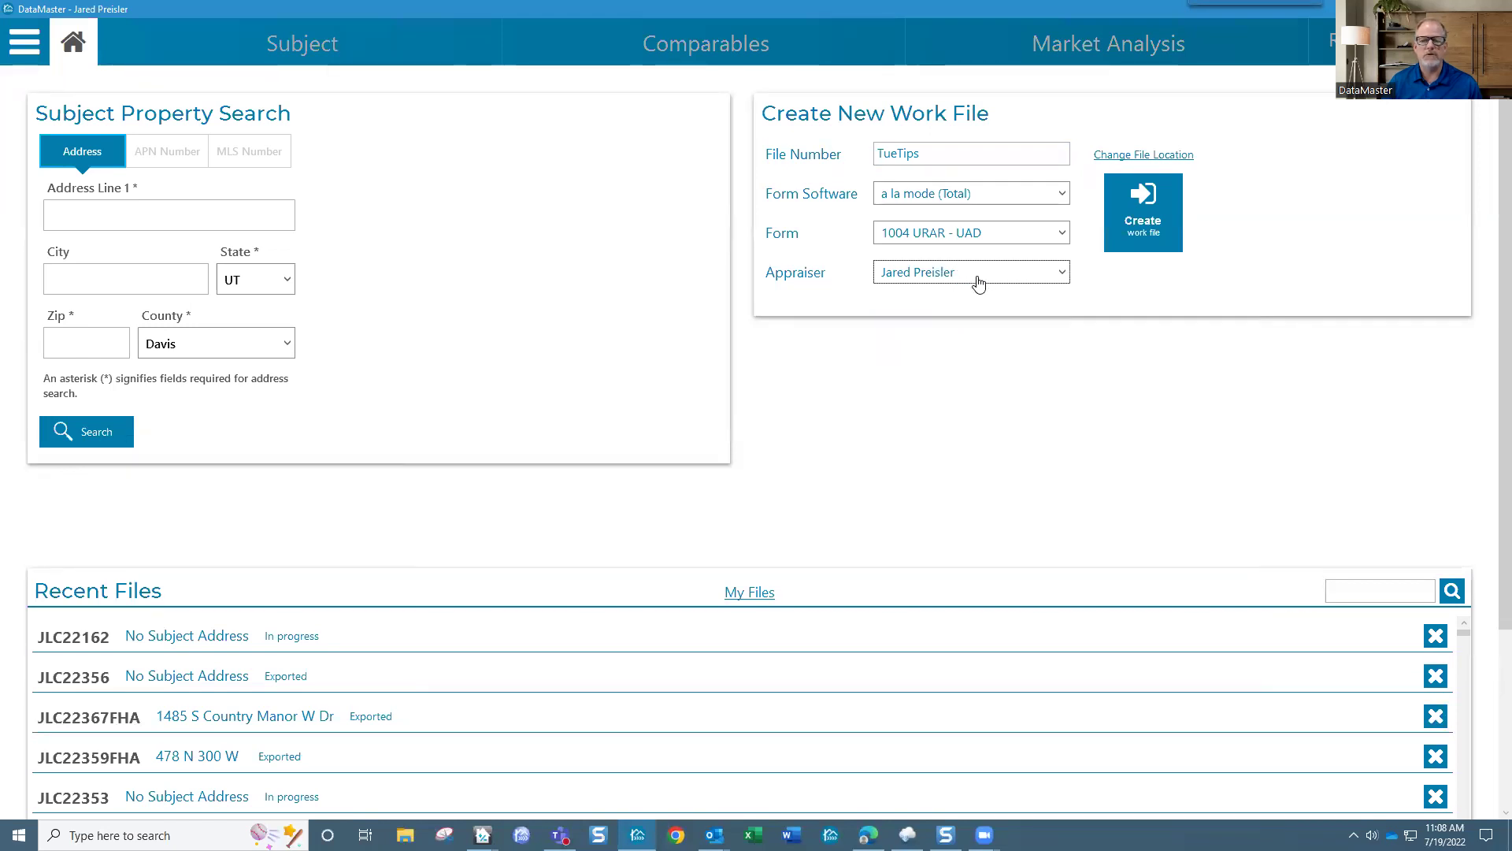
click(1134, 234)
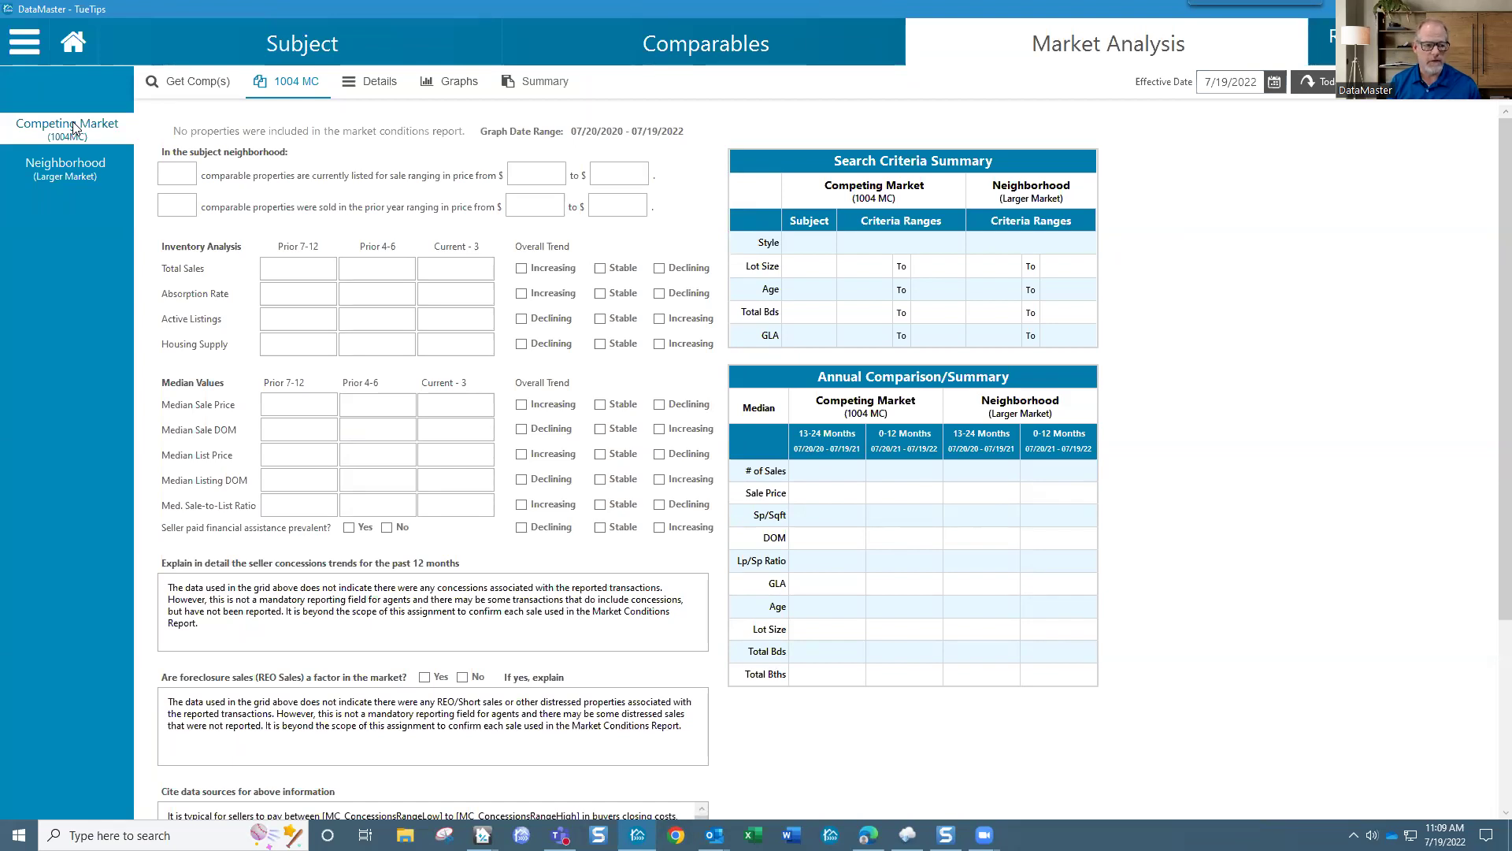
Step: From Get Comp(s), choose to open a market conditions file for the Competing Market
click(187, 82)
click(445, 346)
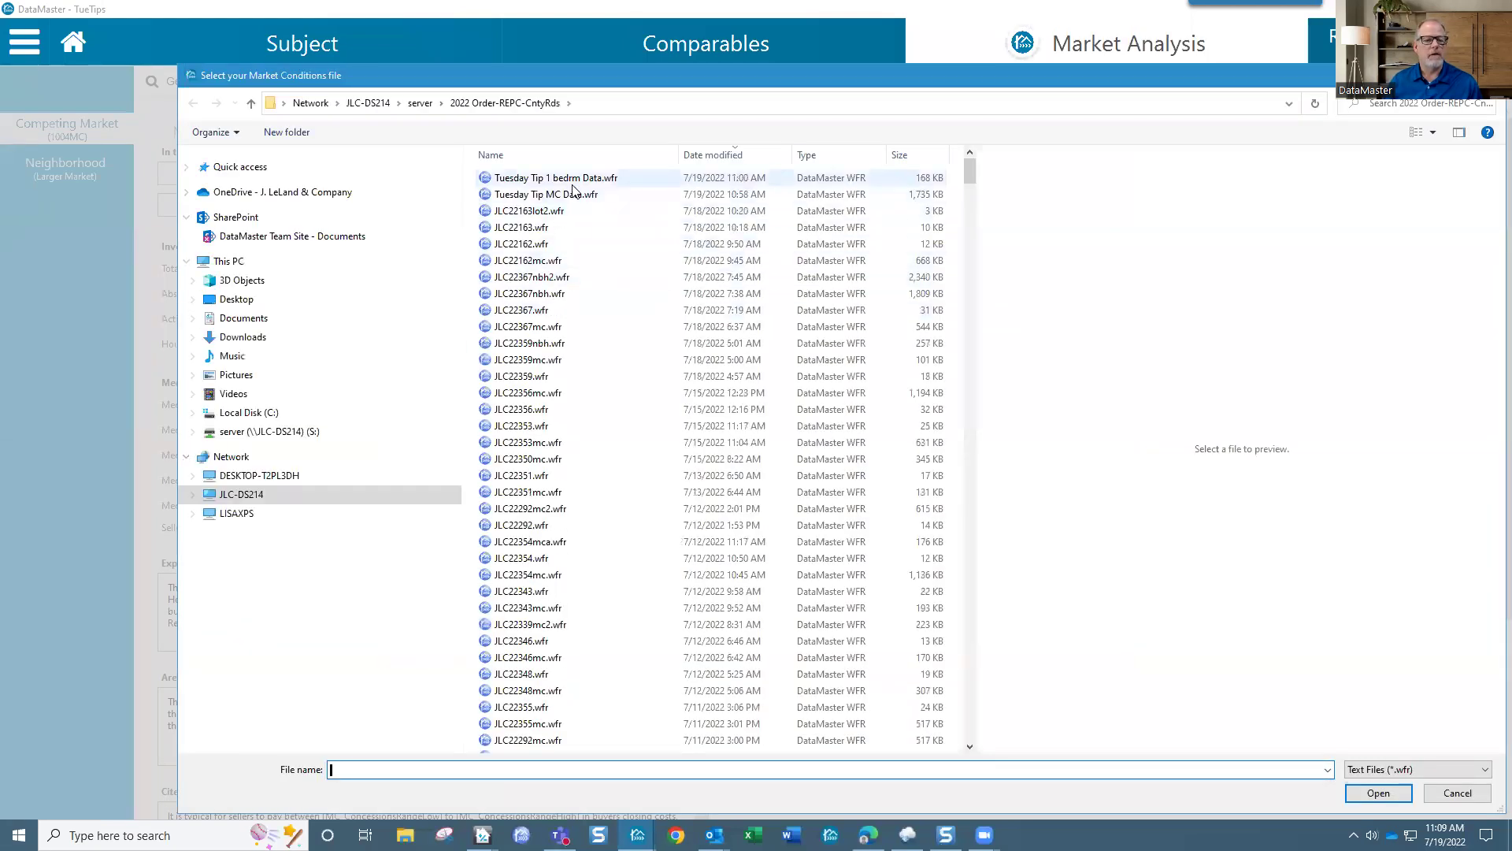
Step: Load Tuesday Tip 1 bedrm Data.wfr into the Competing Market and glance at the Neighborhood page
click(578, 179)
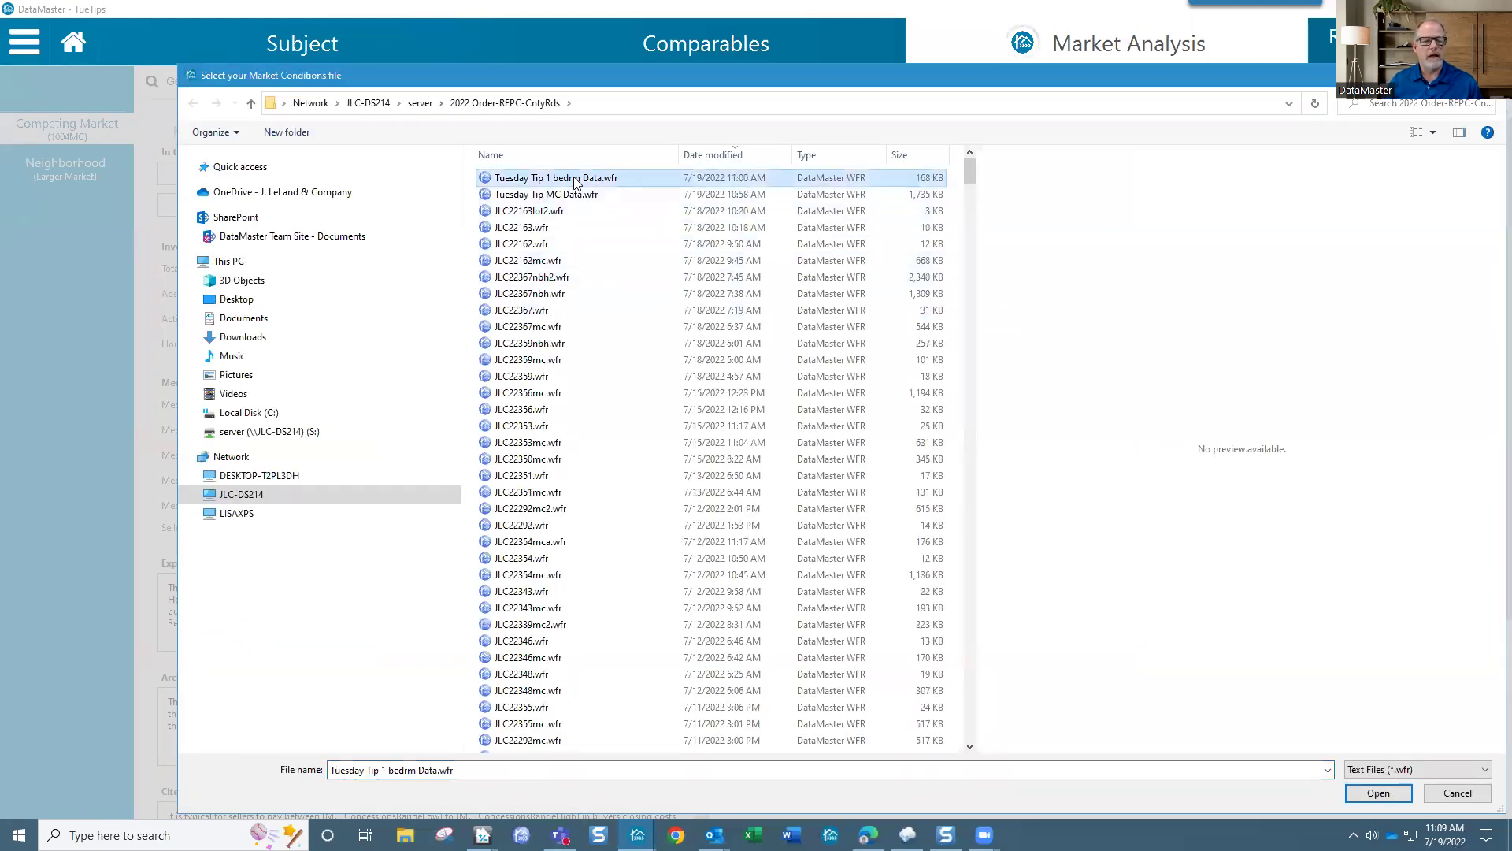
click(1378, 792)
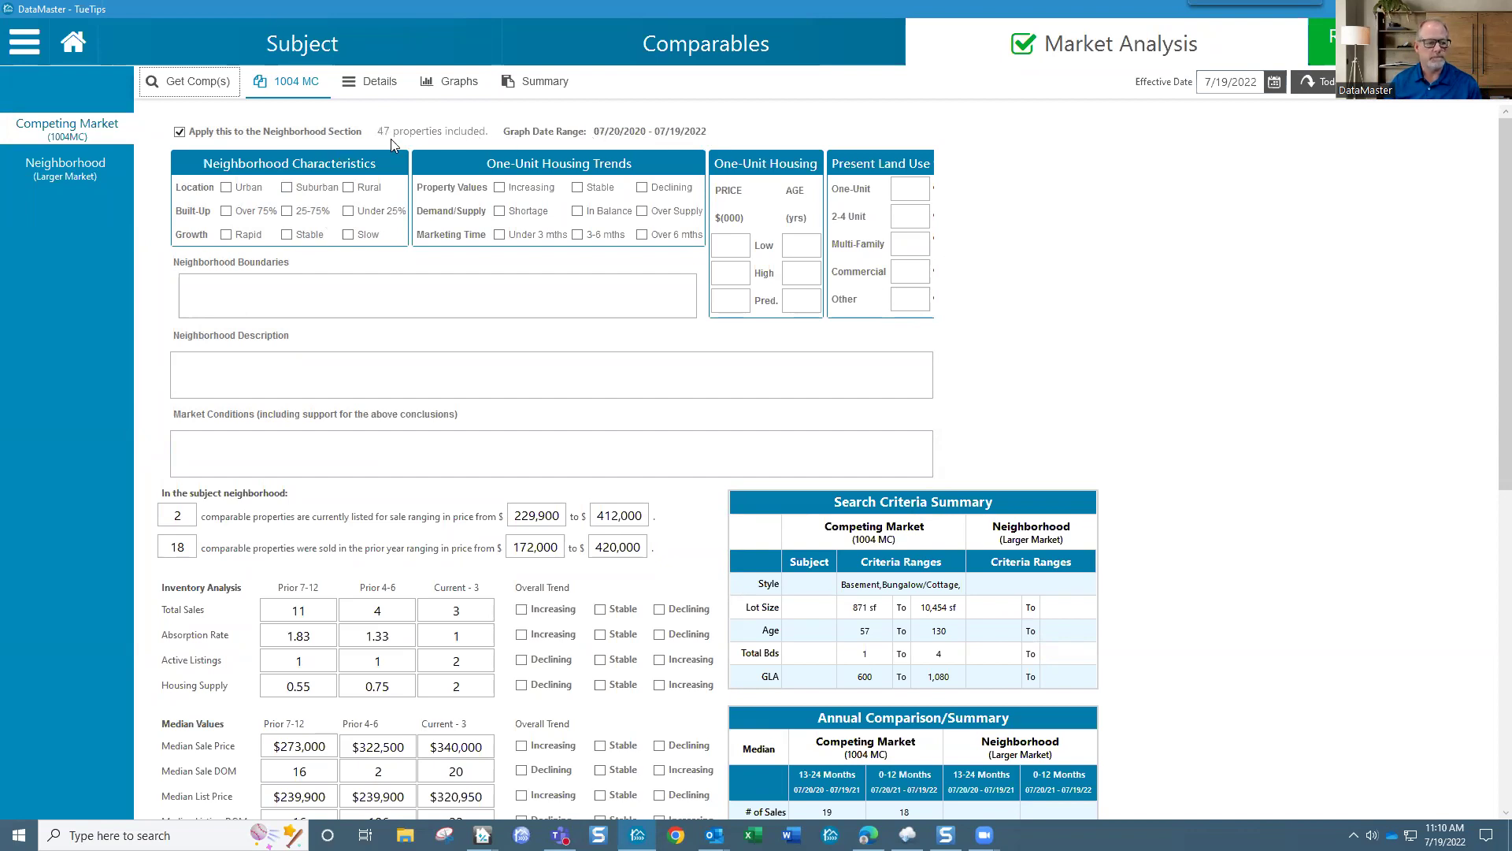
click(75, 174)
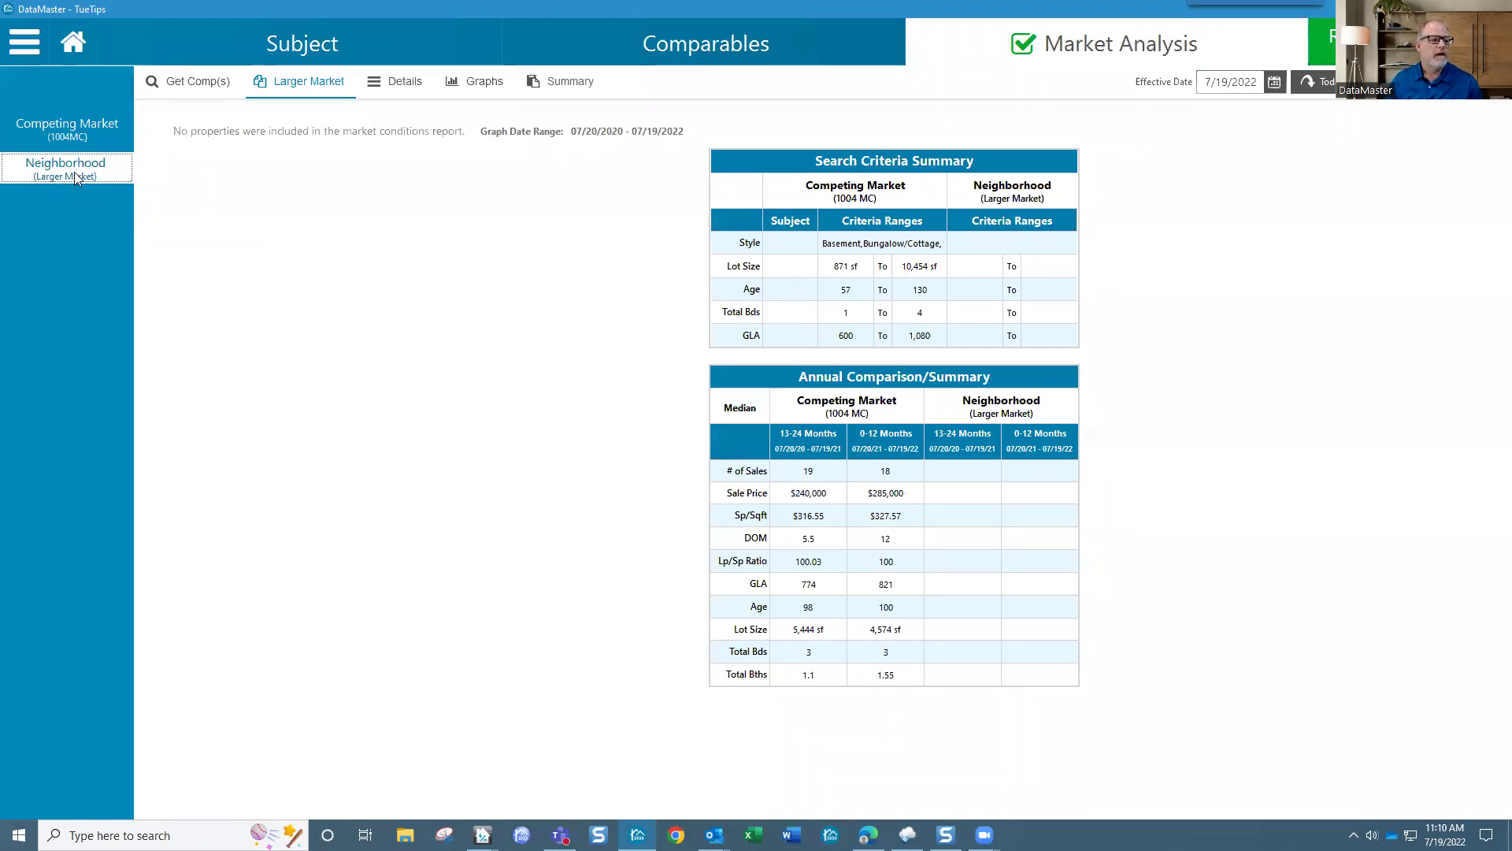
click(79, 137)
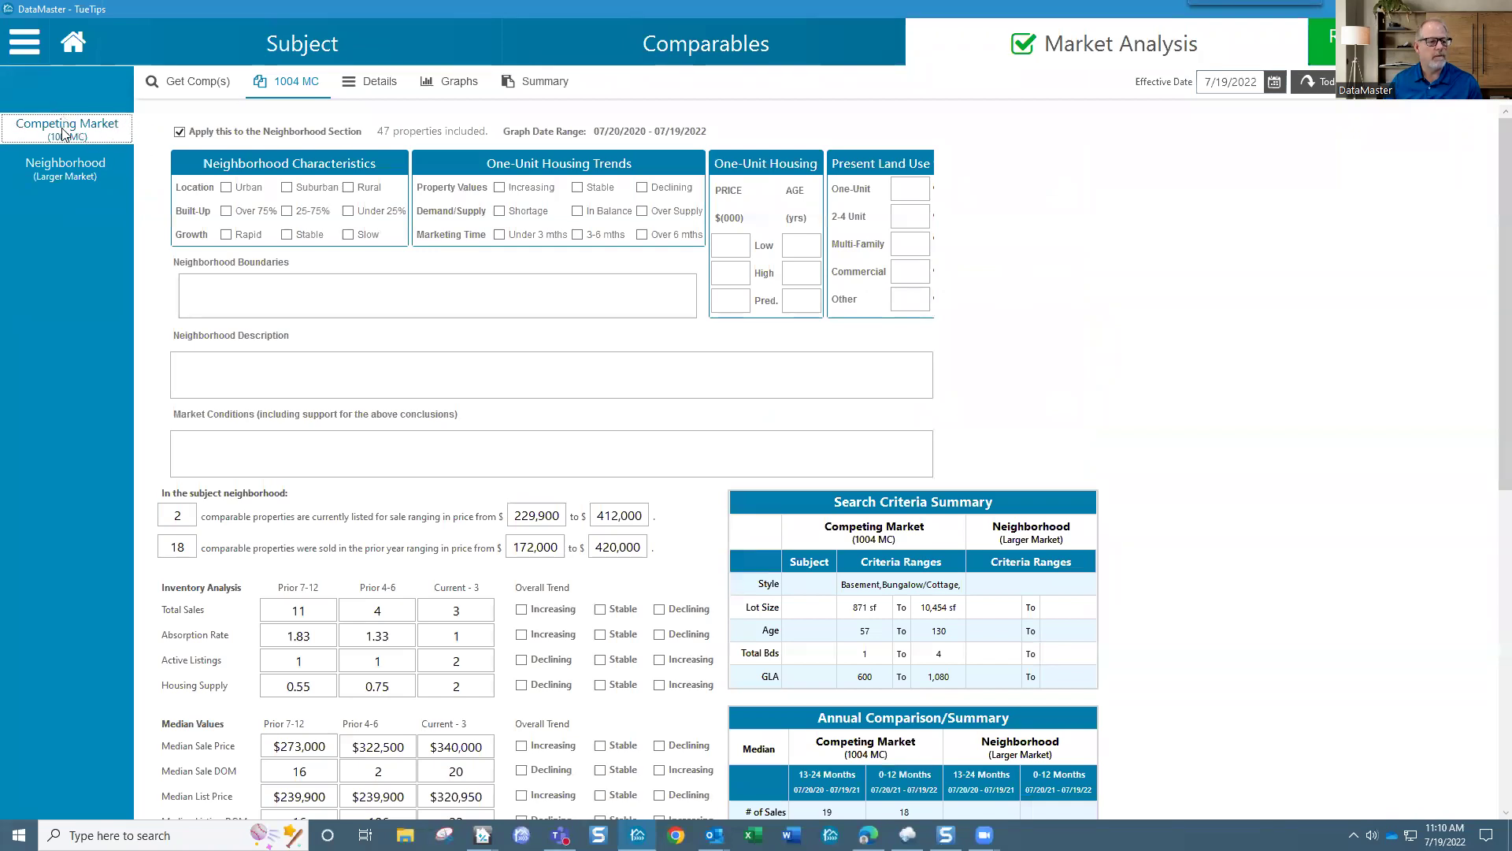
Step: Import Tuesday Tip MC Data.wfr into the Neighborhood (Larger Market) analysis, loading 480 properties
click(83, 177)
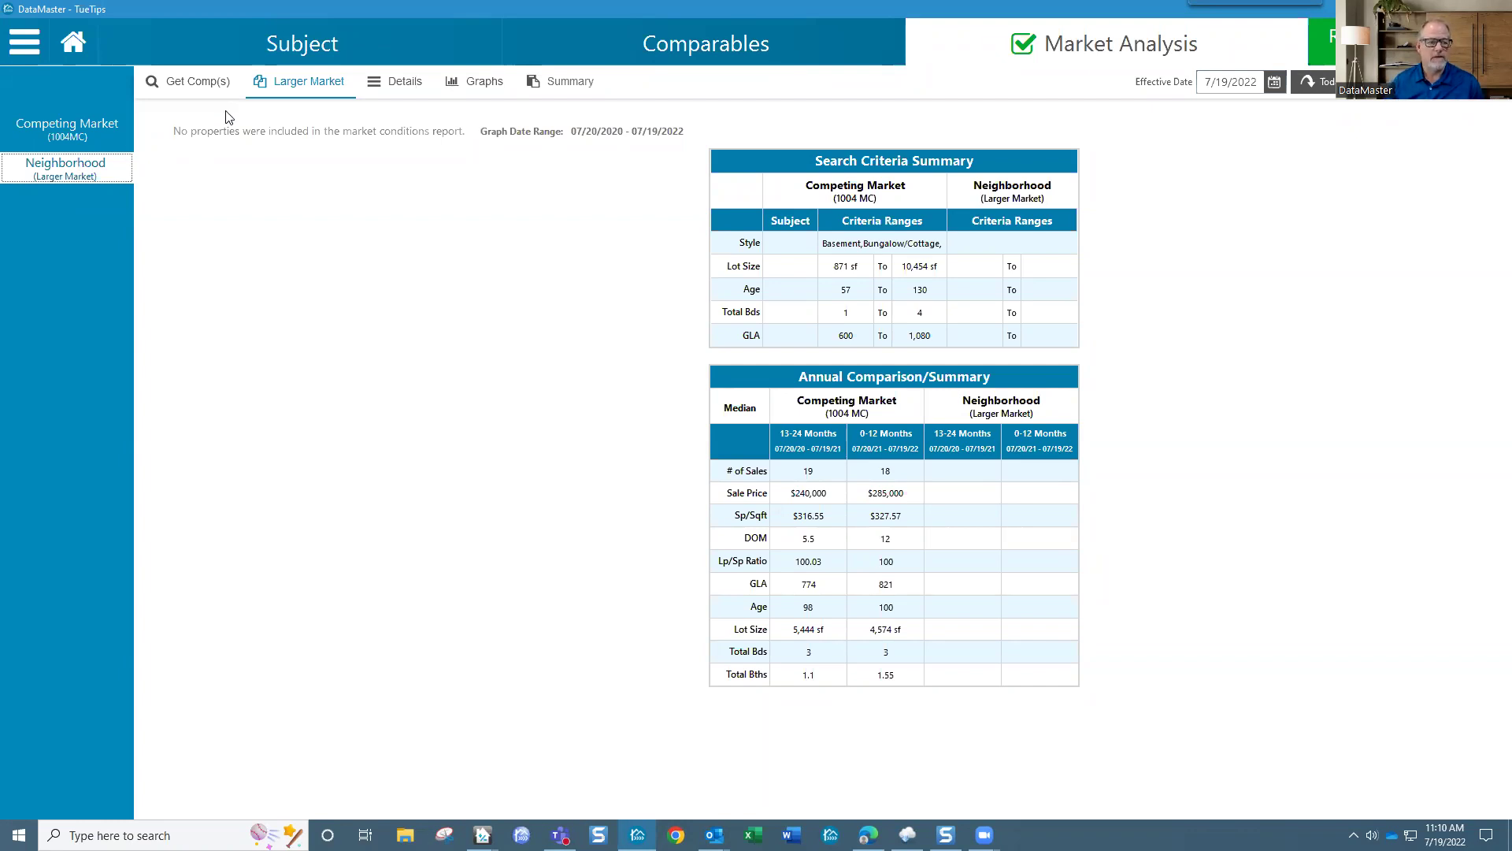
click(211, 90)
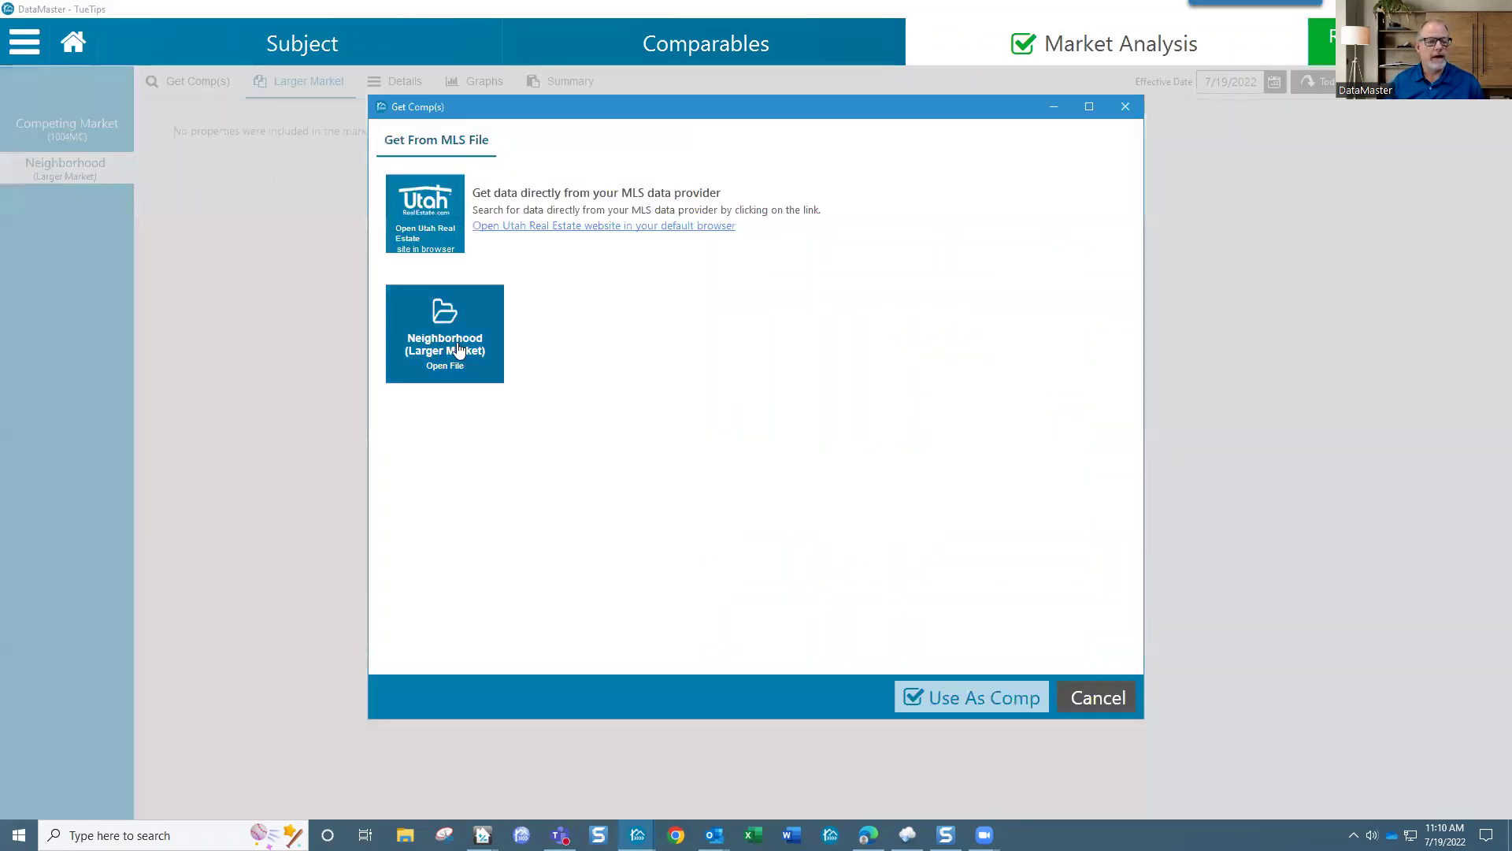
click(463, 347)
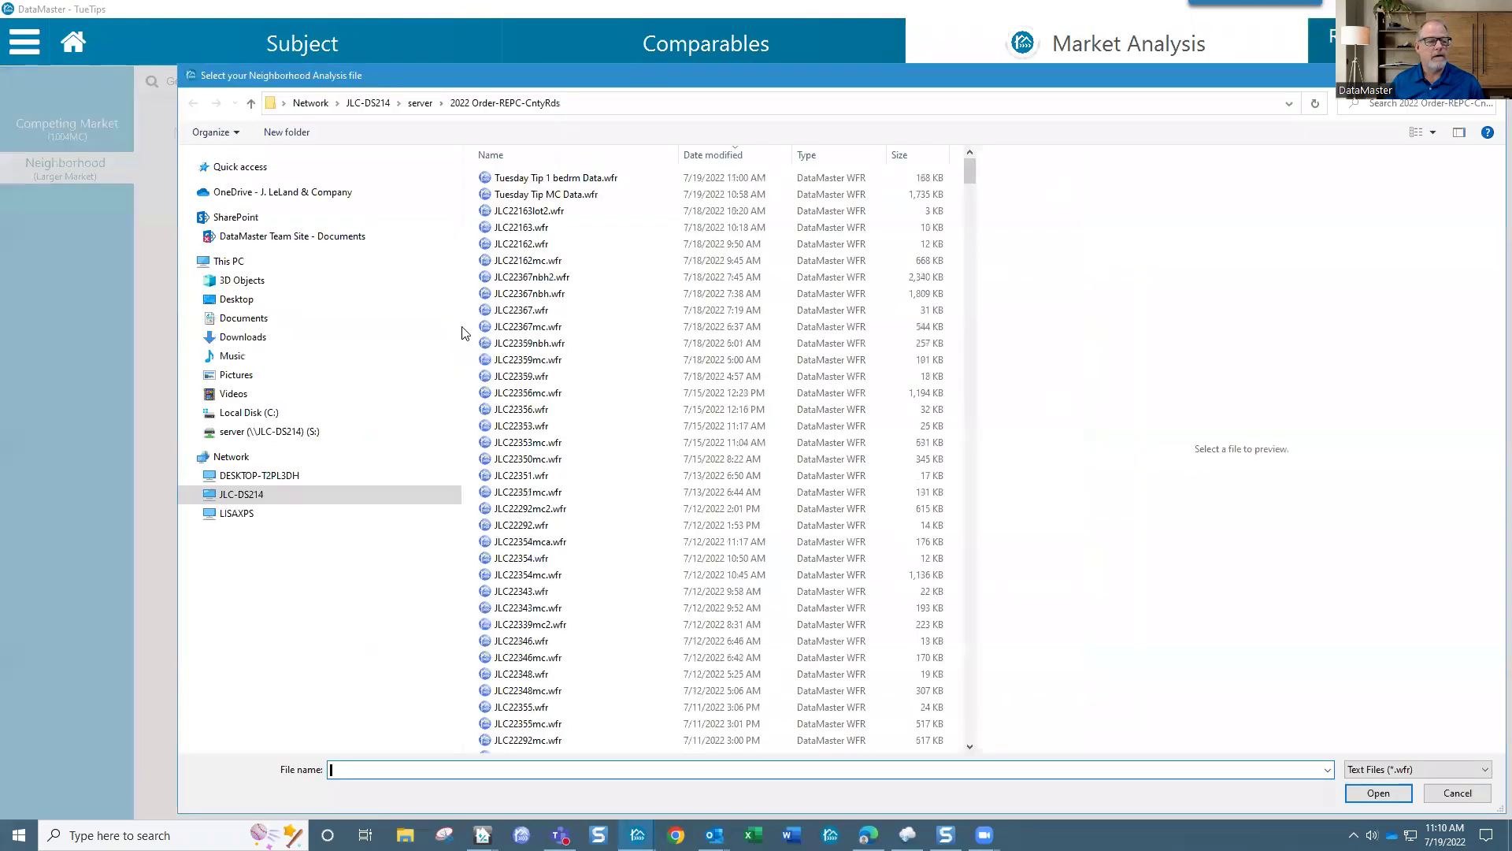
click(556, 194)
click(1377, 792)
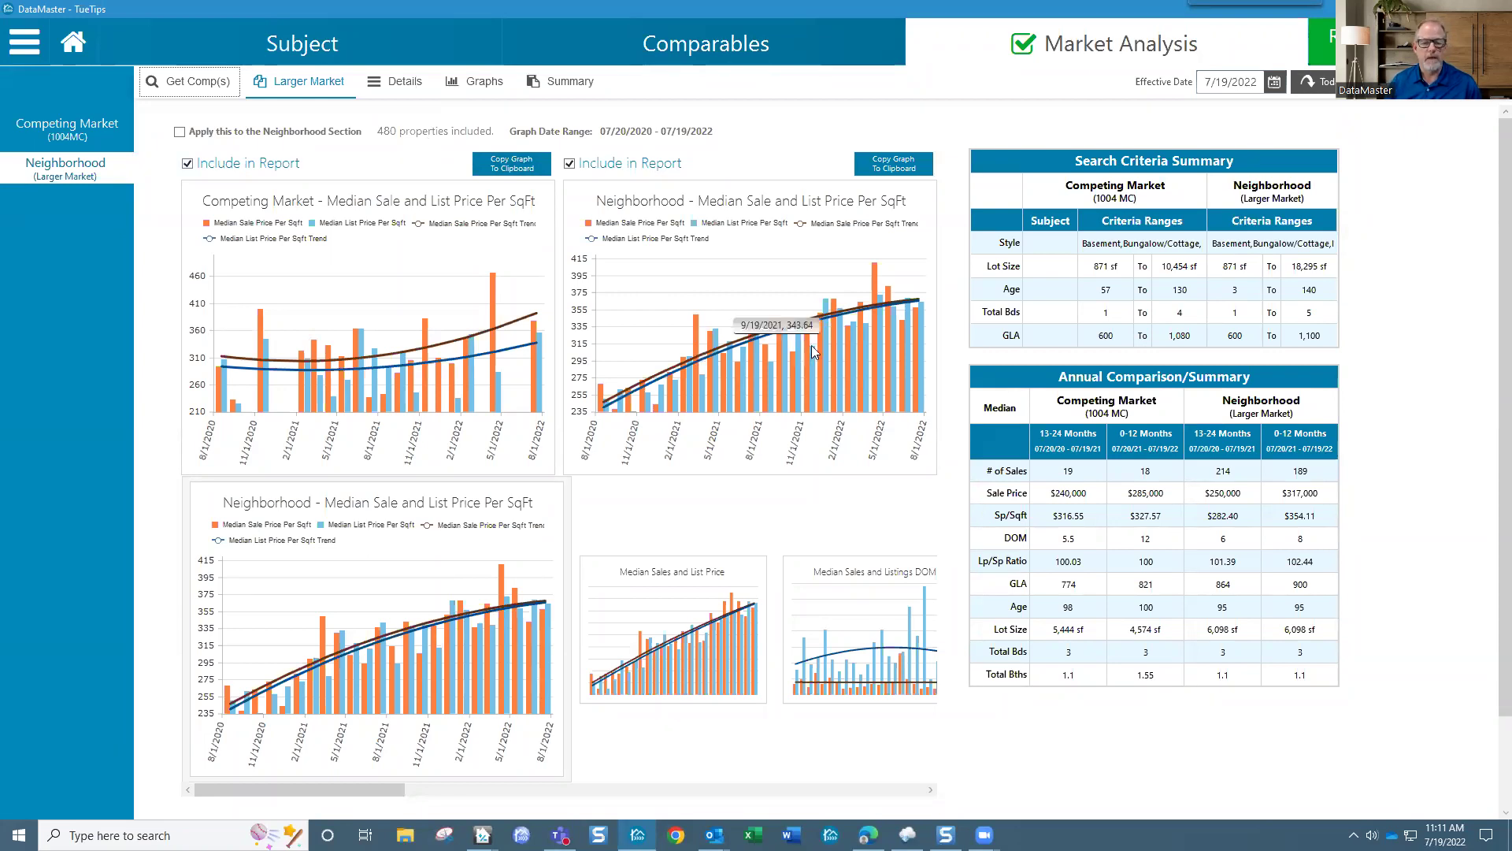
mouse_move(884, 316)
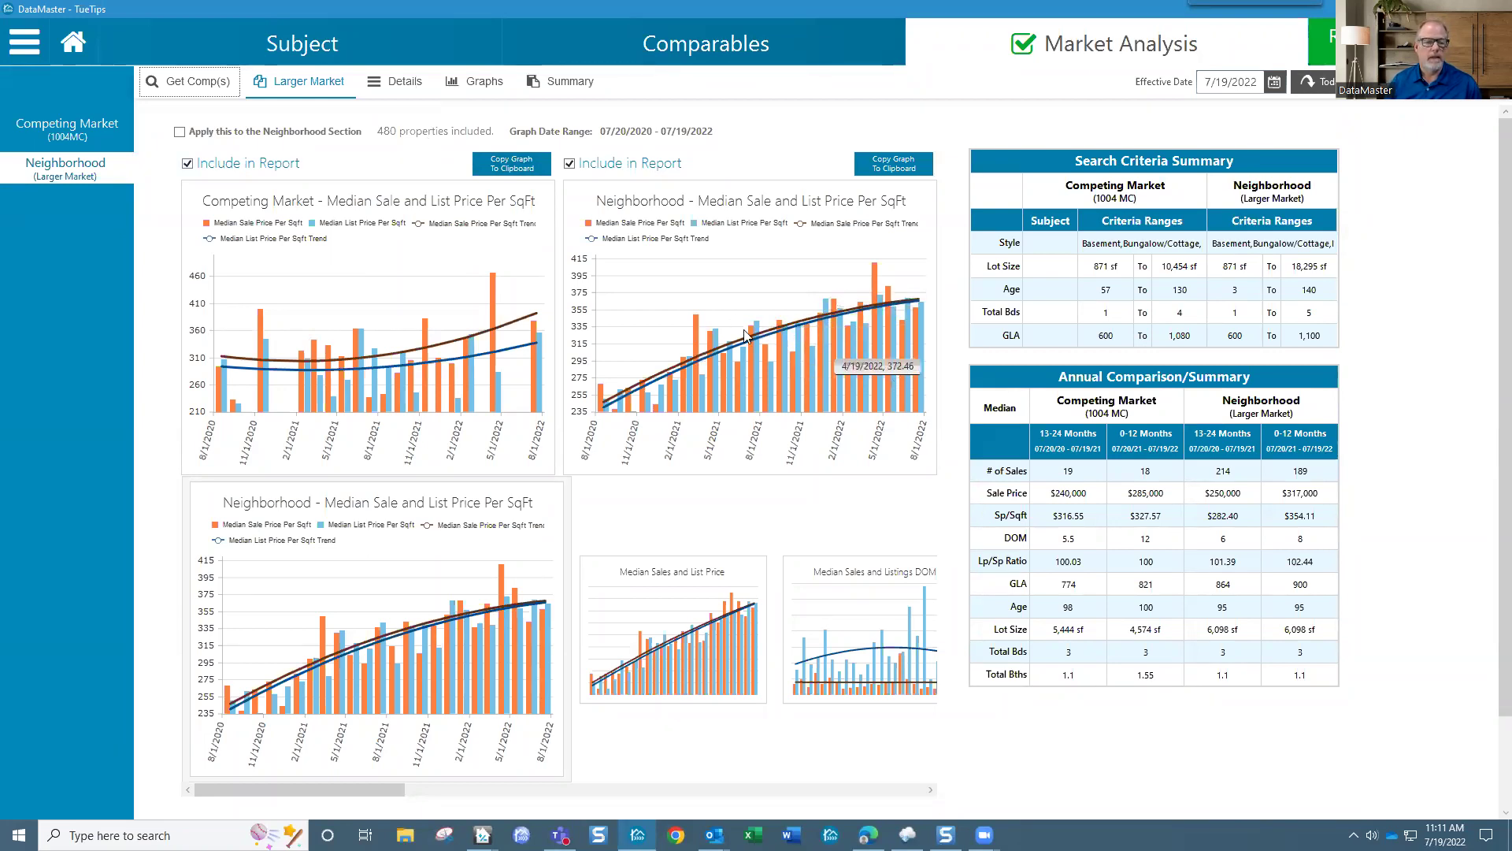
Step: Show the larger-market median sale and list price per SqFt graphs, then their market conditions Summary
click(377, 135)
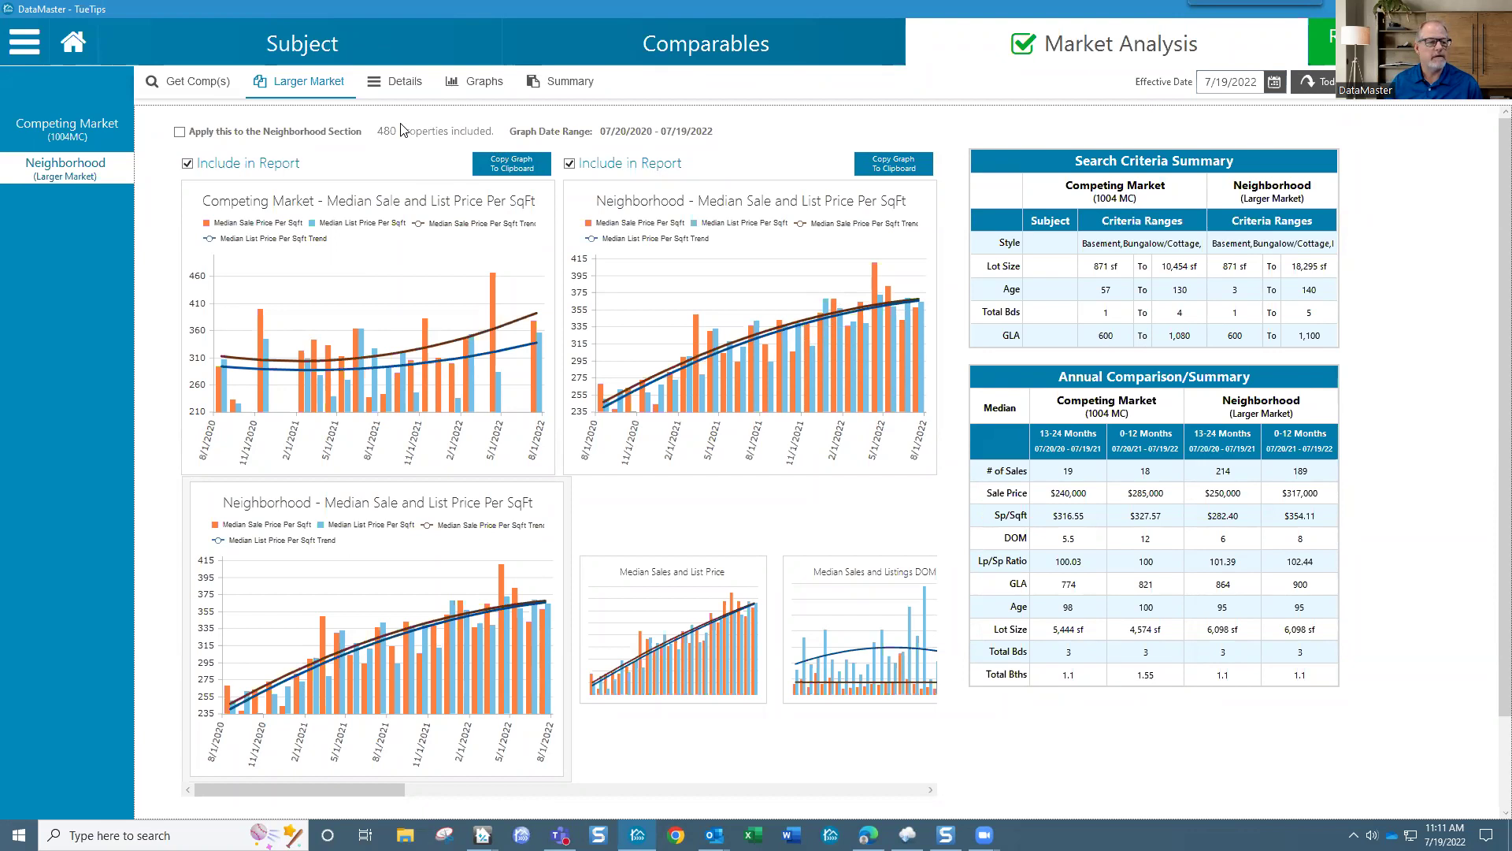
click(81, 132)
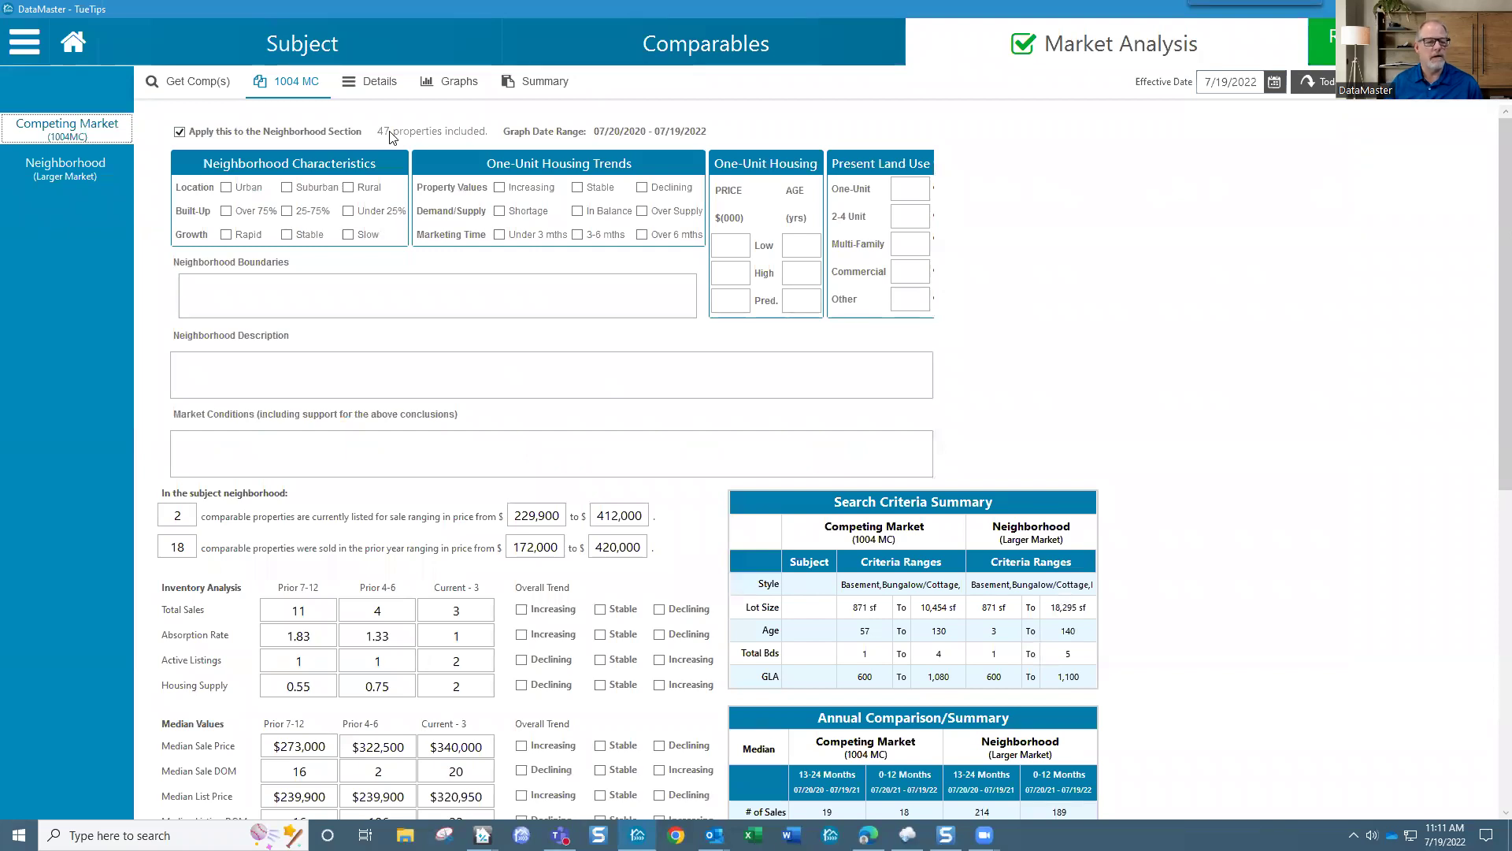
click(84, 173)
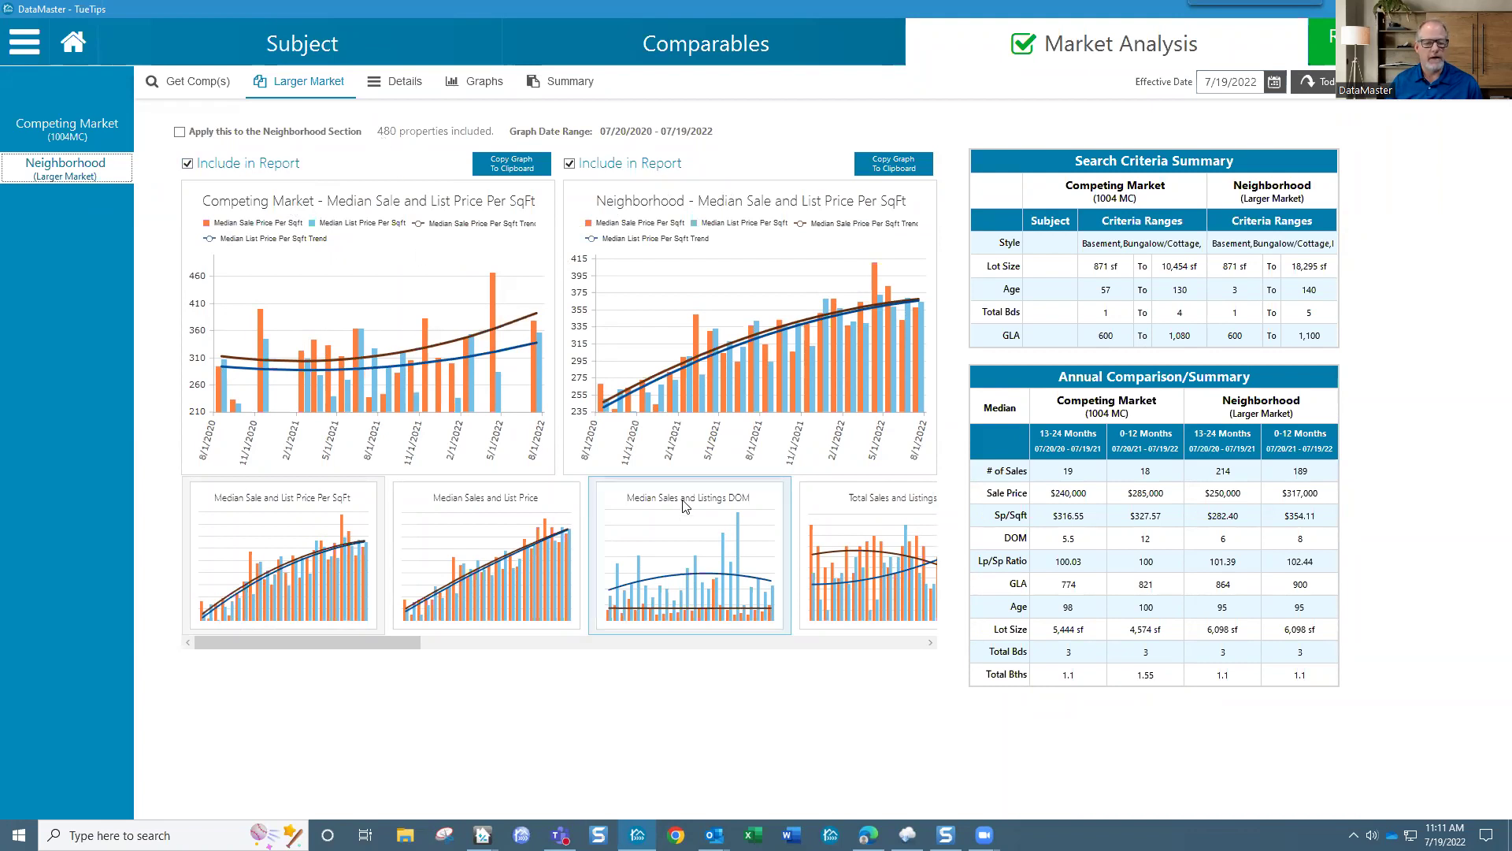
click(536, 561)
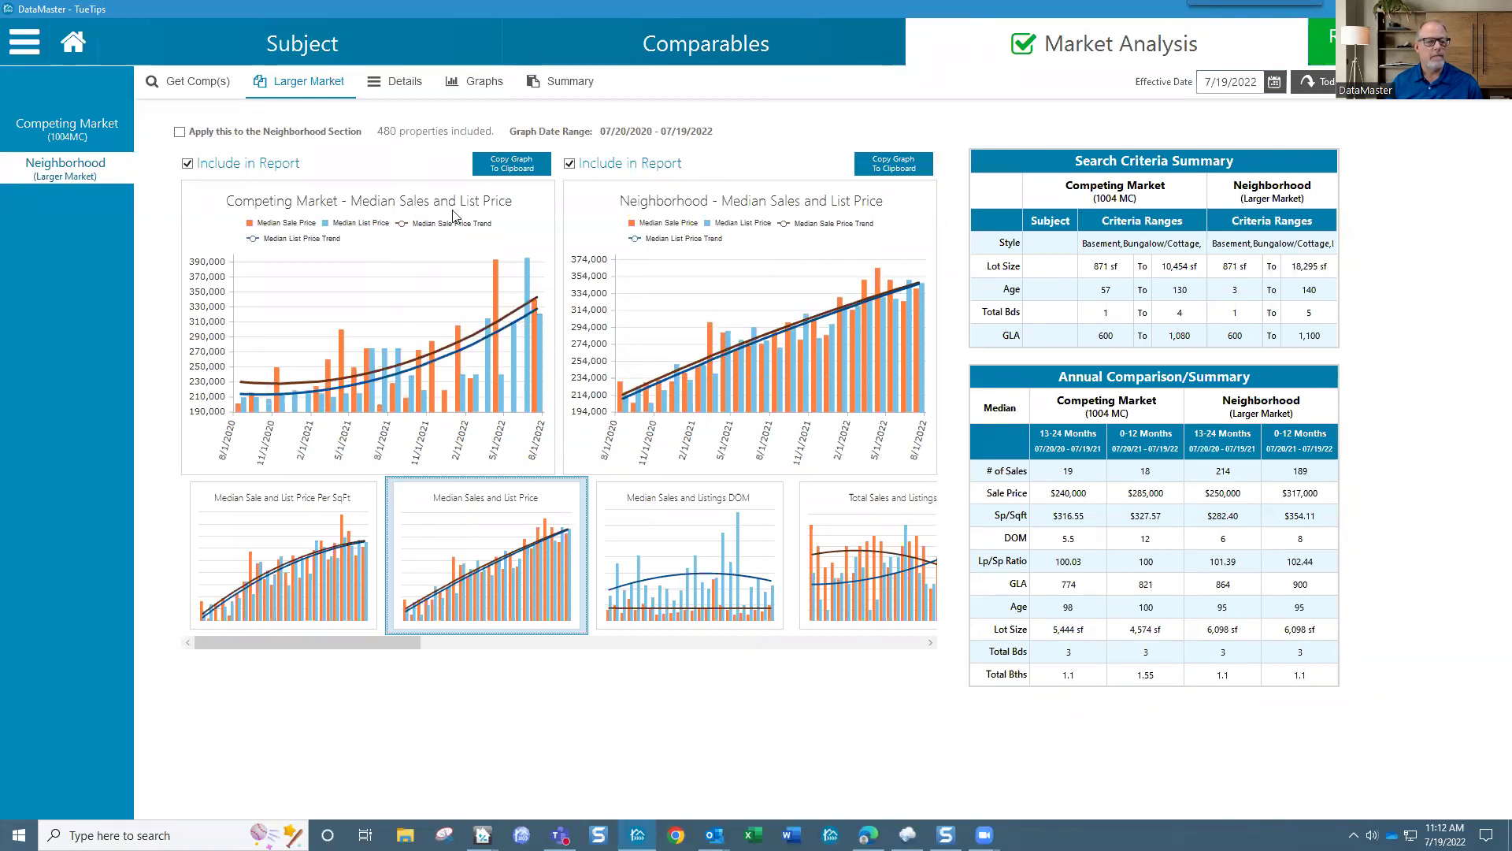
click(311, 555)
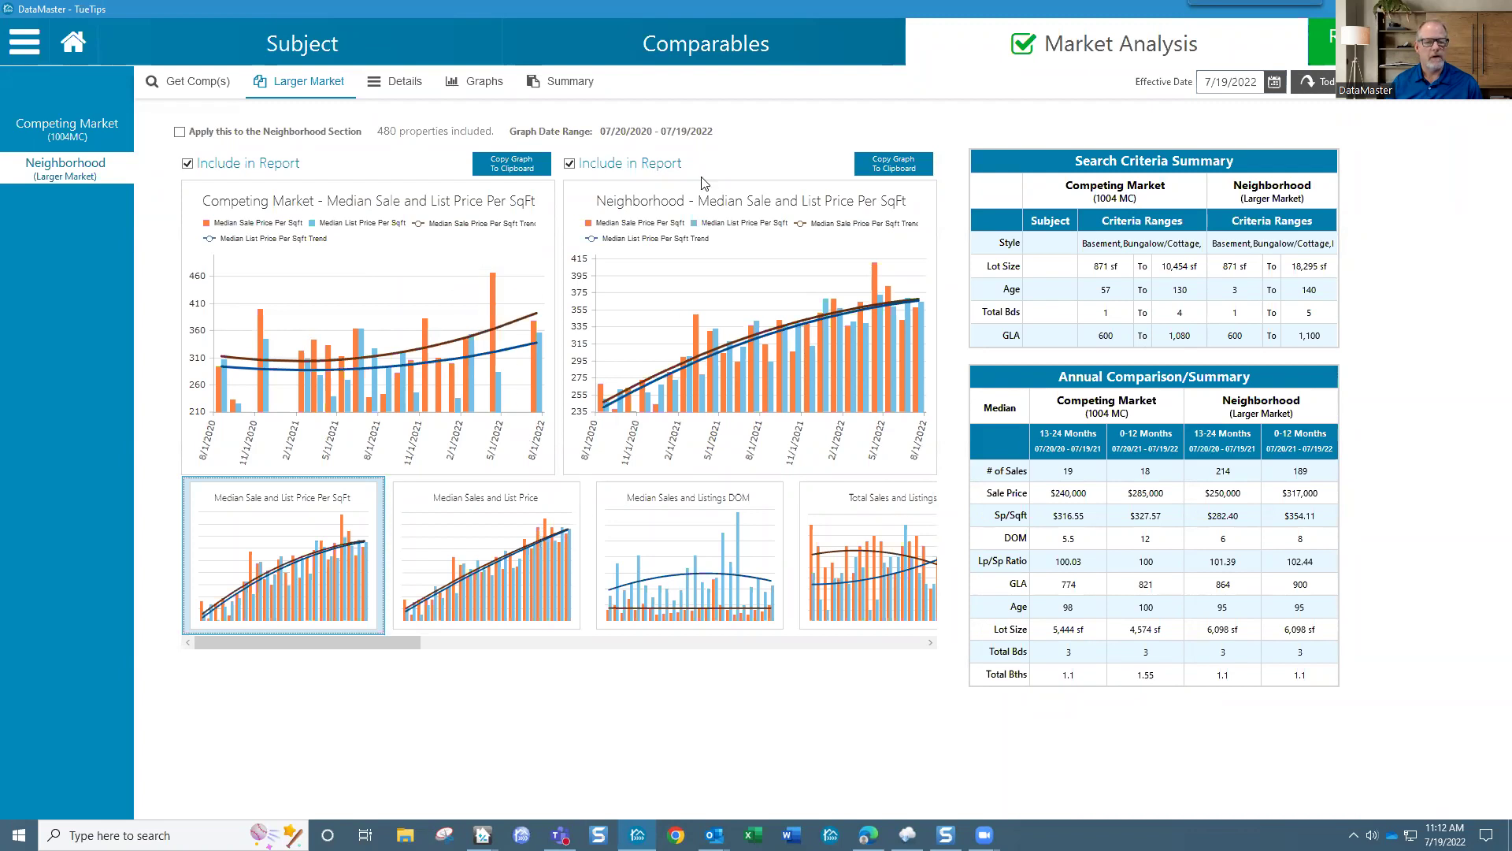
click(569, 83)
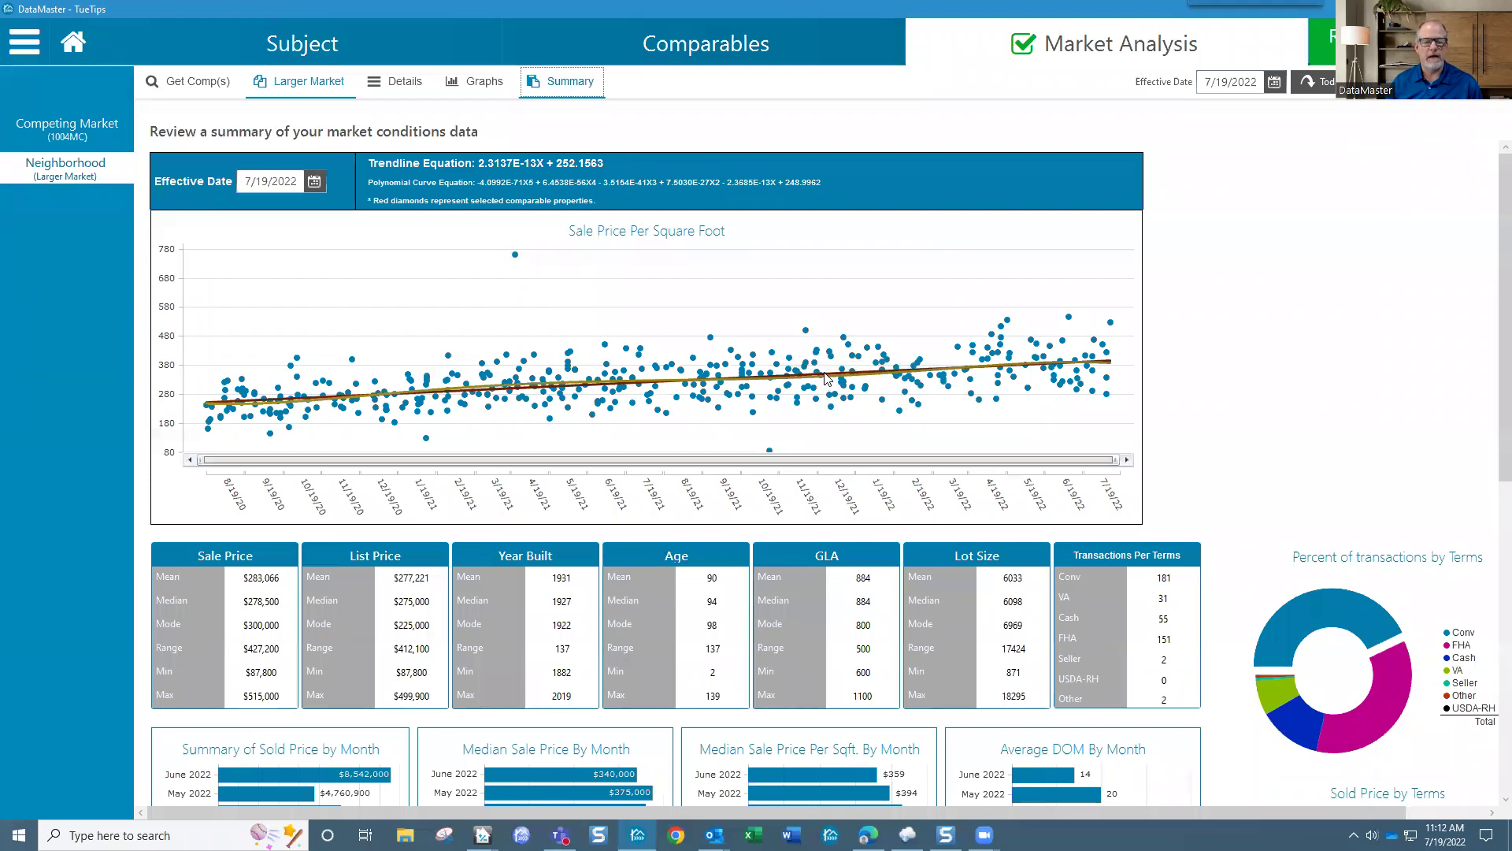
Step: Open the Competing Market summary and scroll to the Annual column of its monthly median table
click(91, 142)
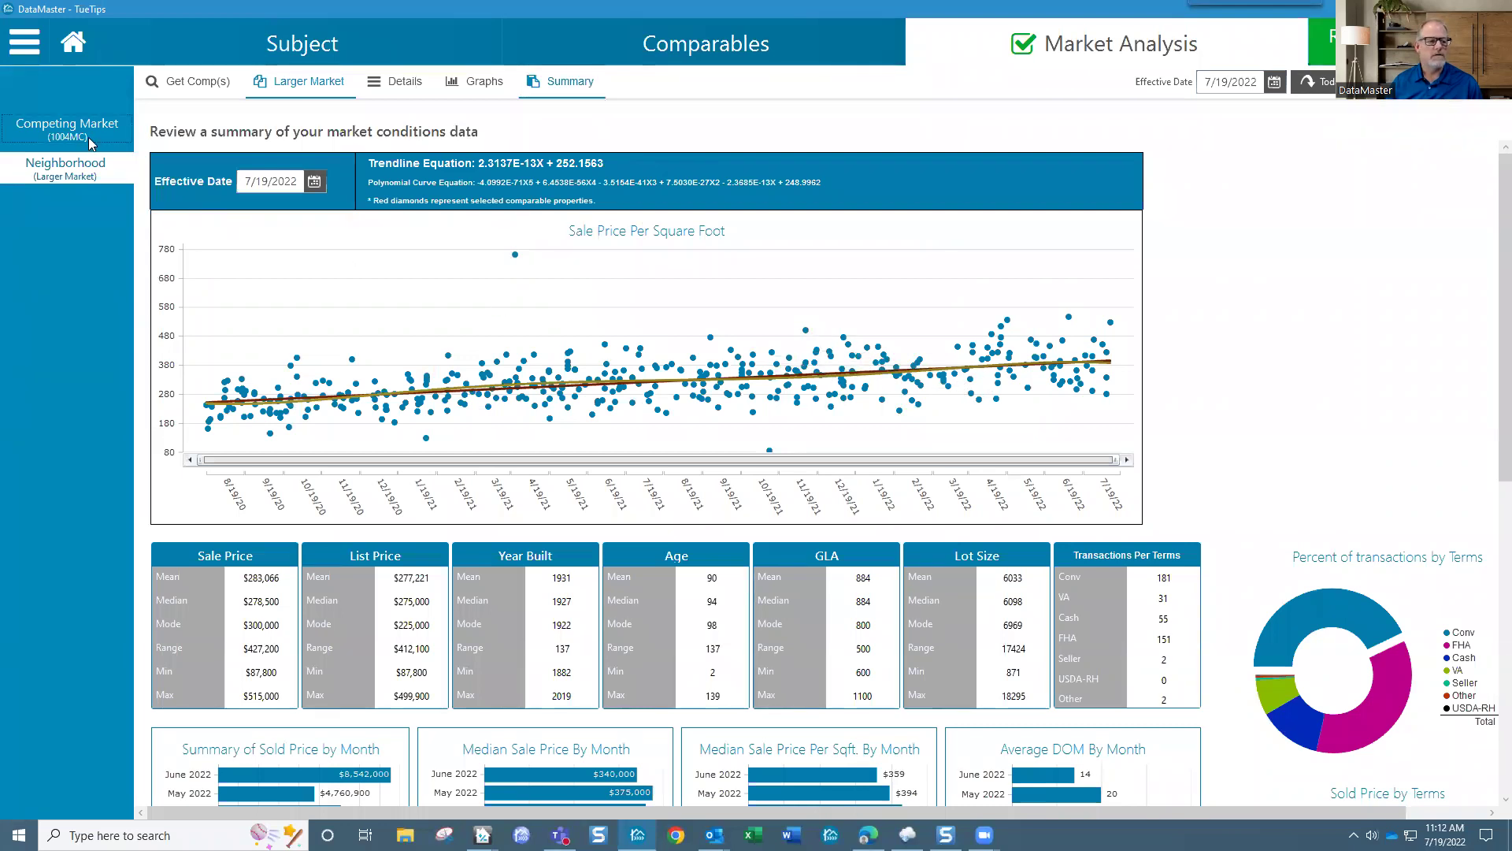
click(542, 85)
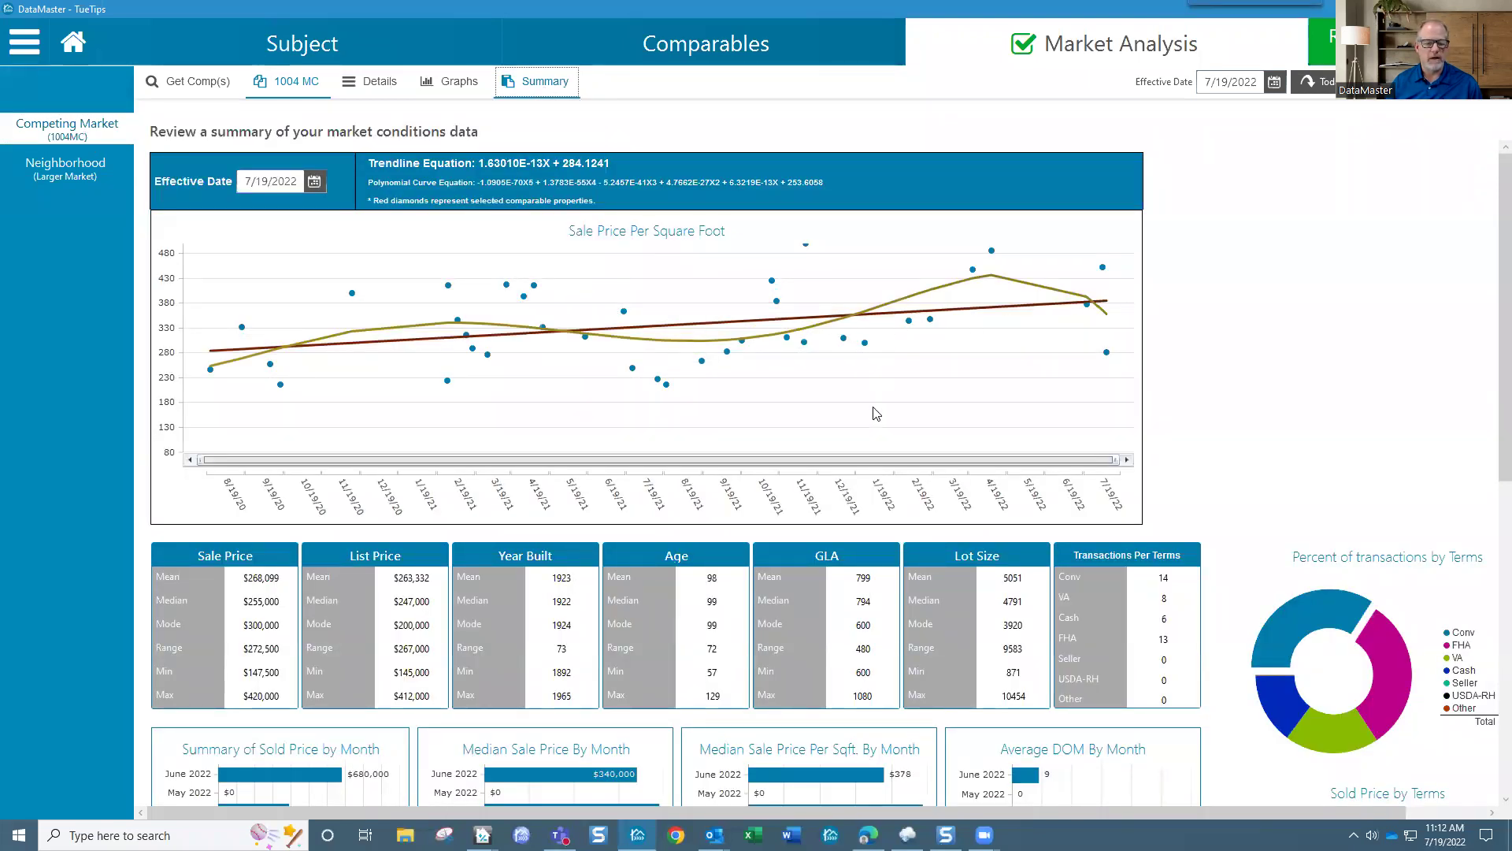
drag(1492, 359, 1492, 693)
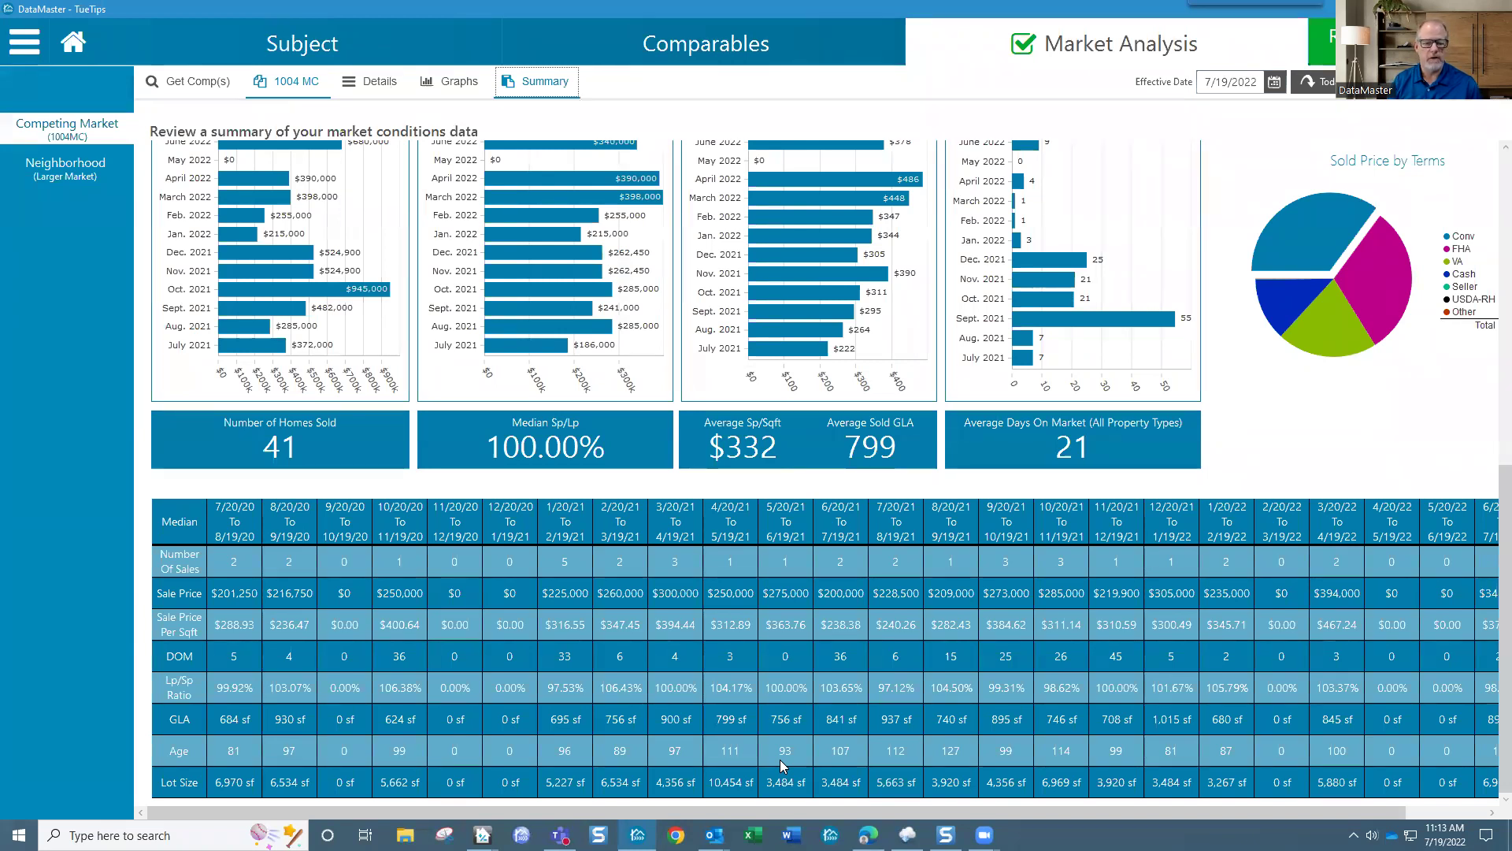
drag(490, 806, 455, 799)
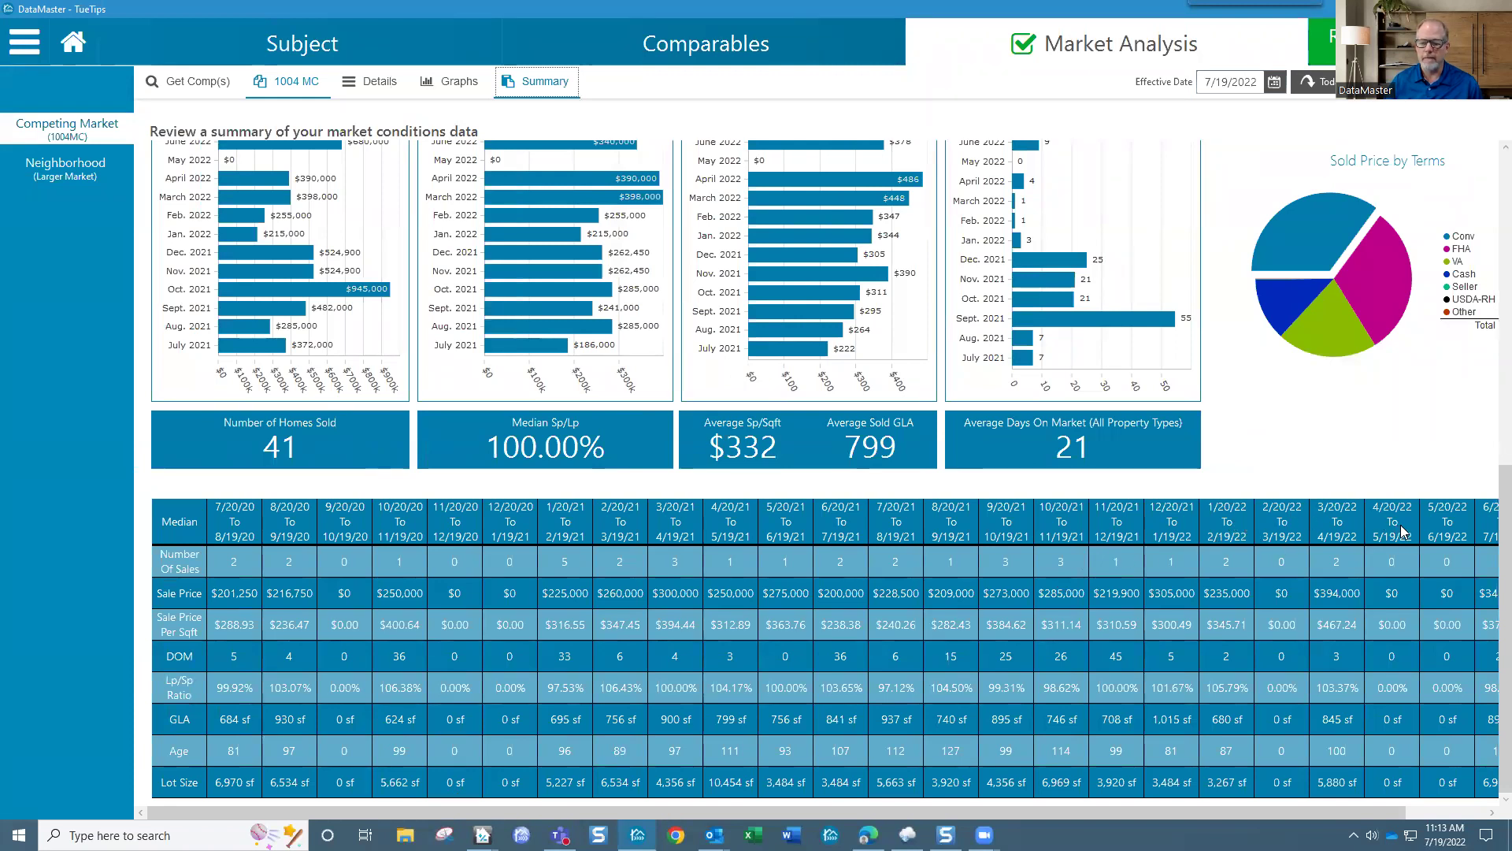
drag(712, 805, 793, 803)
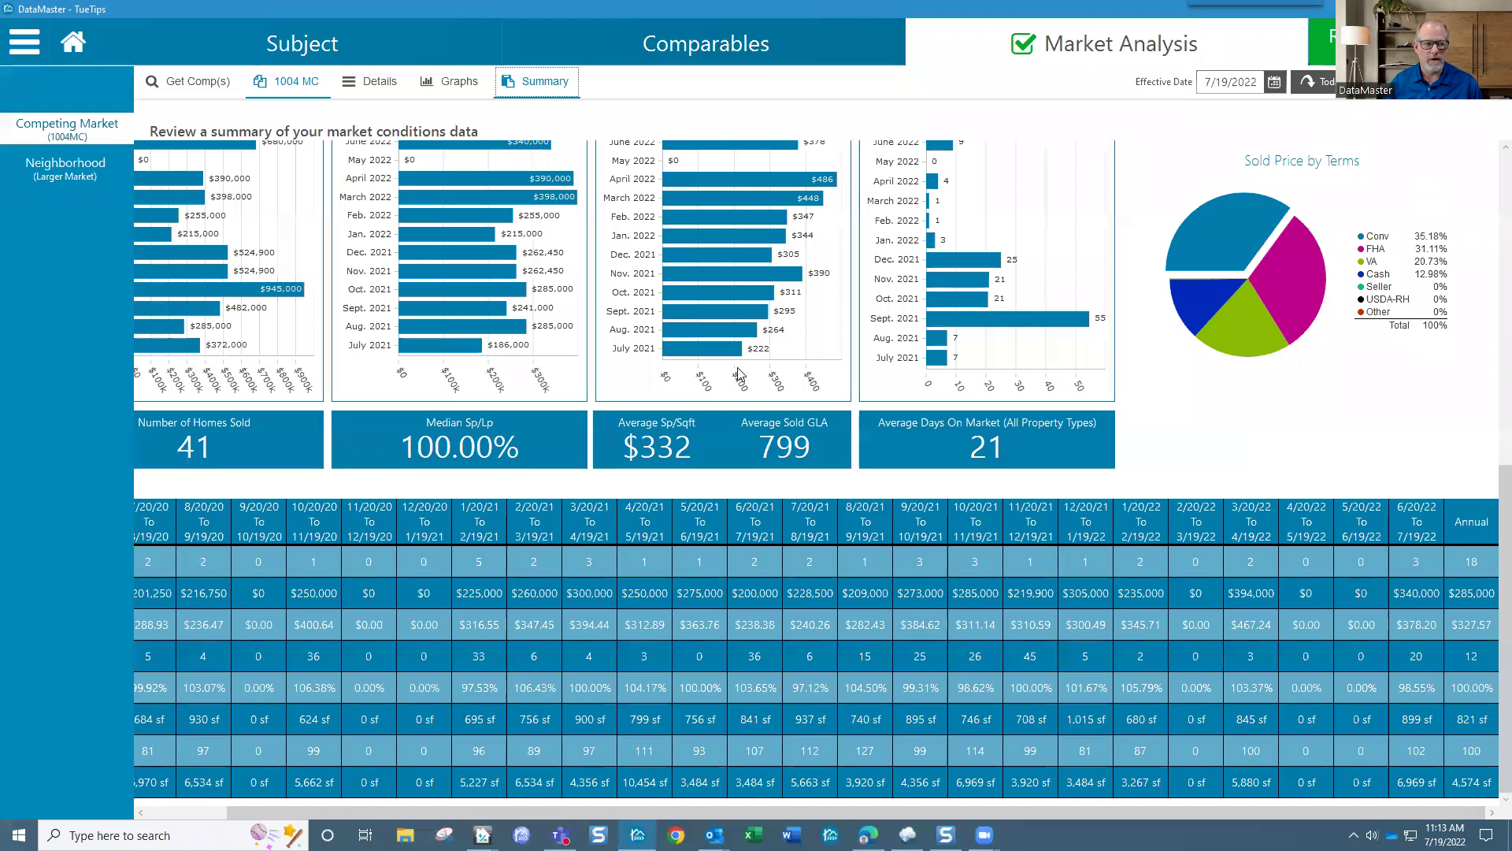
click(25, 40)
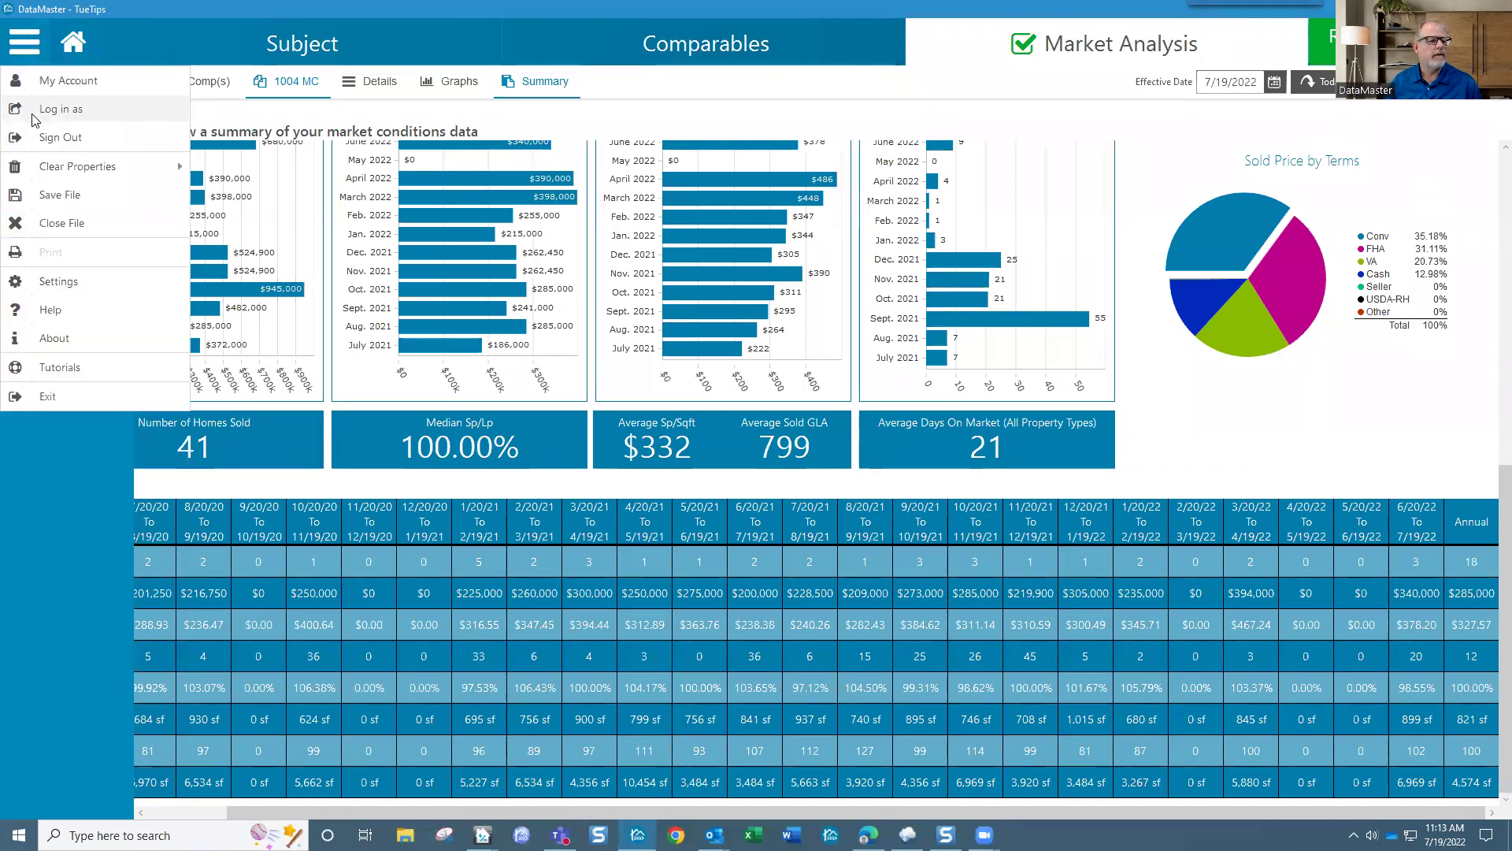
click(65, 282)
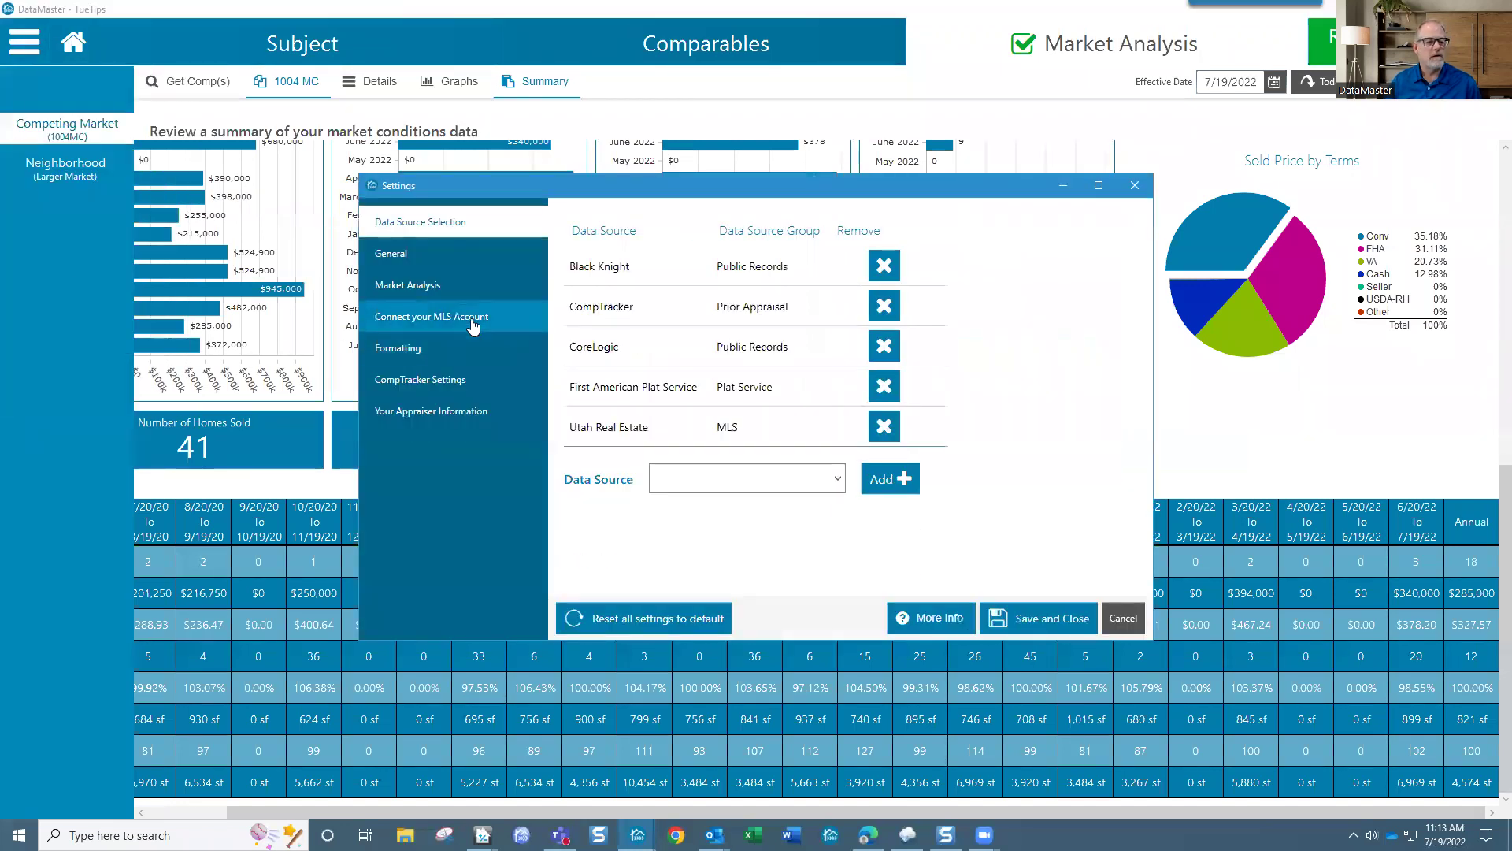
click(434, 289)
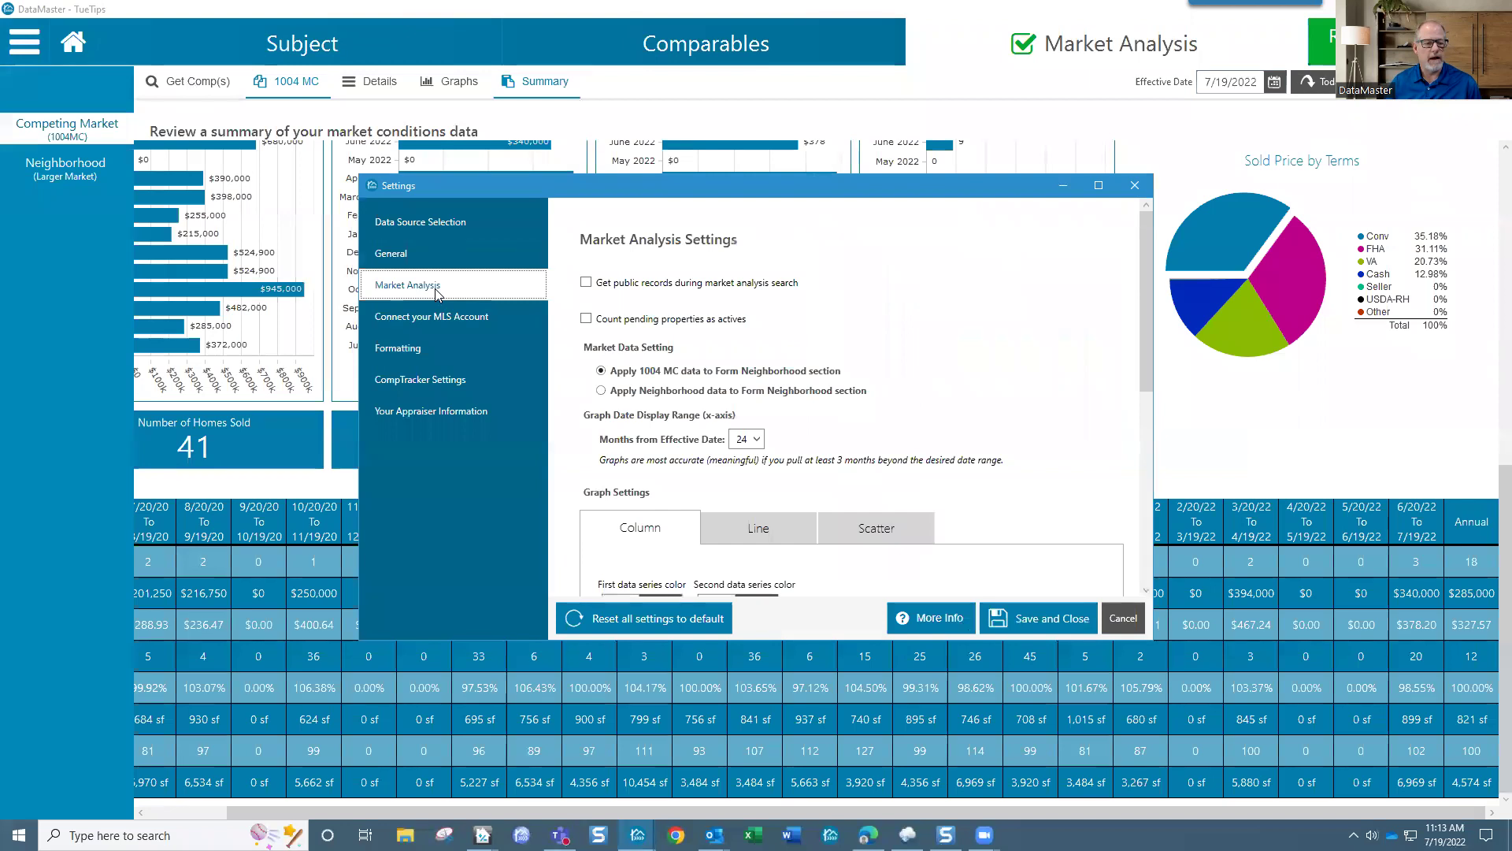
click(756, 440)
drag(758, 582, 779, 539)
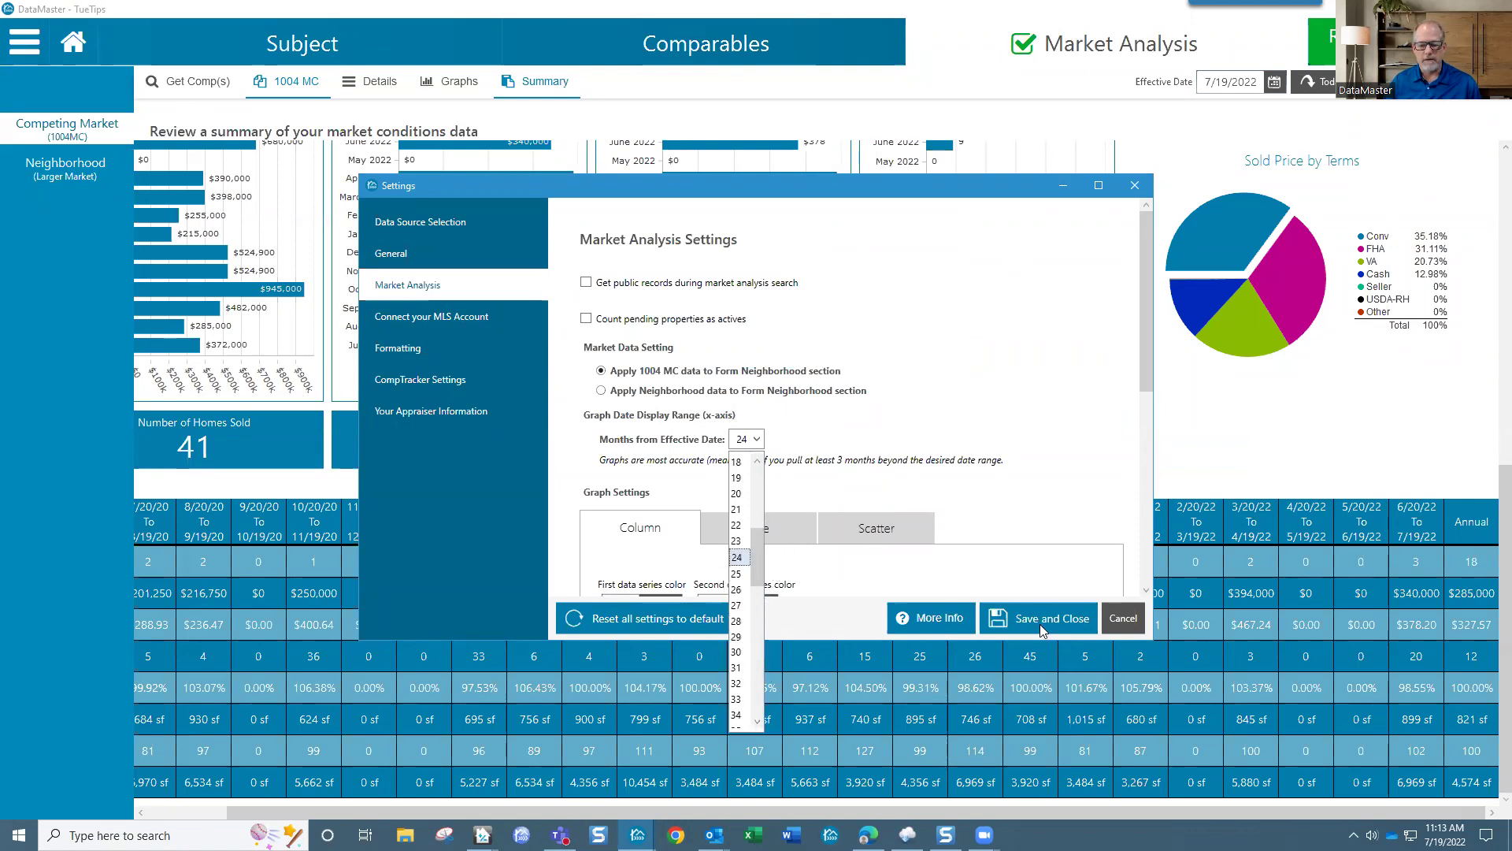
click(1120, 626)
click(1123, 619)
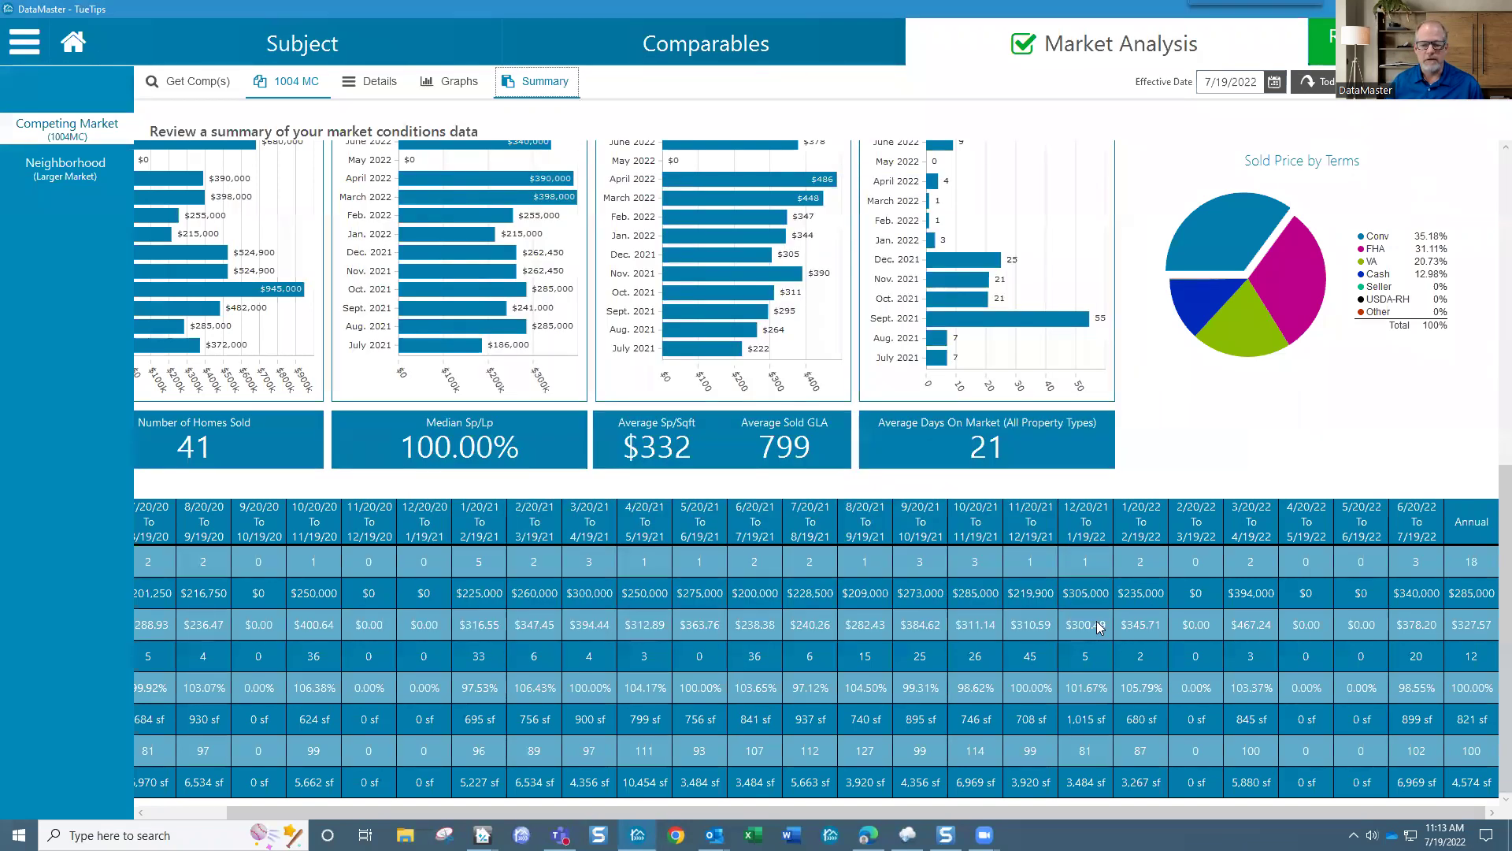
Step: Scroll to the top and switch back to the Neighborhood (Larger Market) graphs
scroll(849, 376, up, 5)
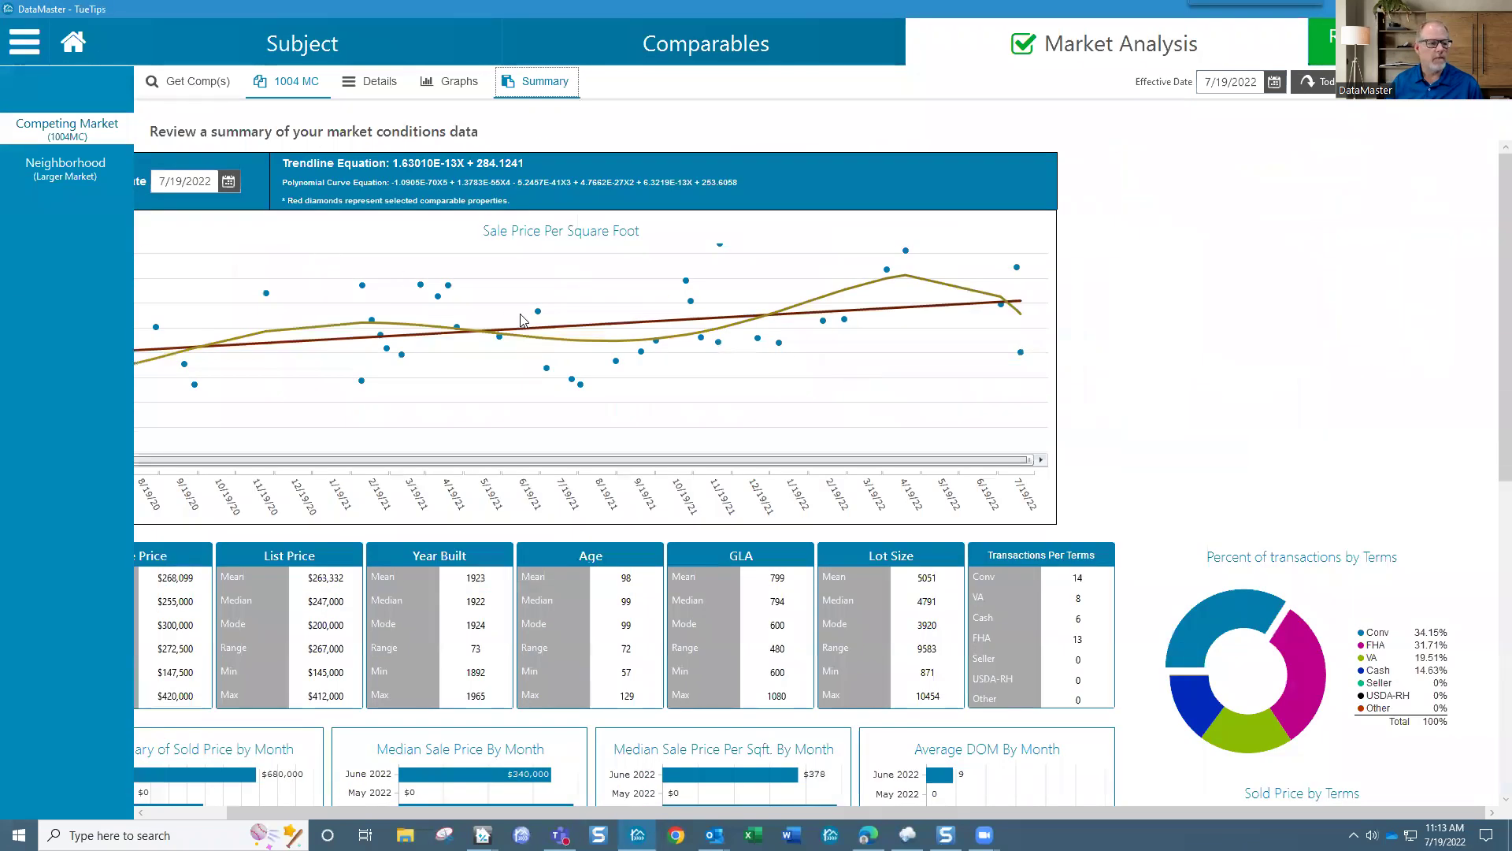
click(87, 167)
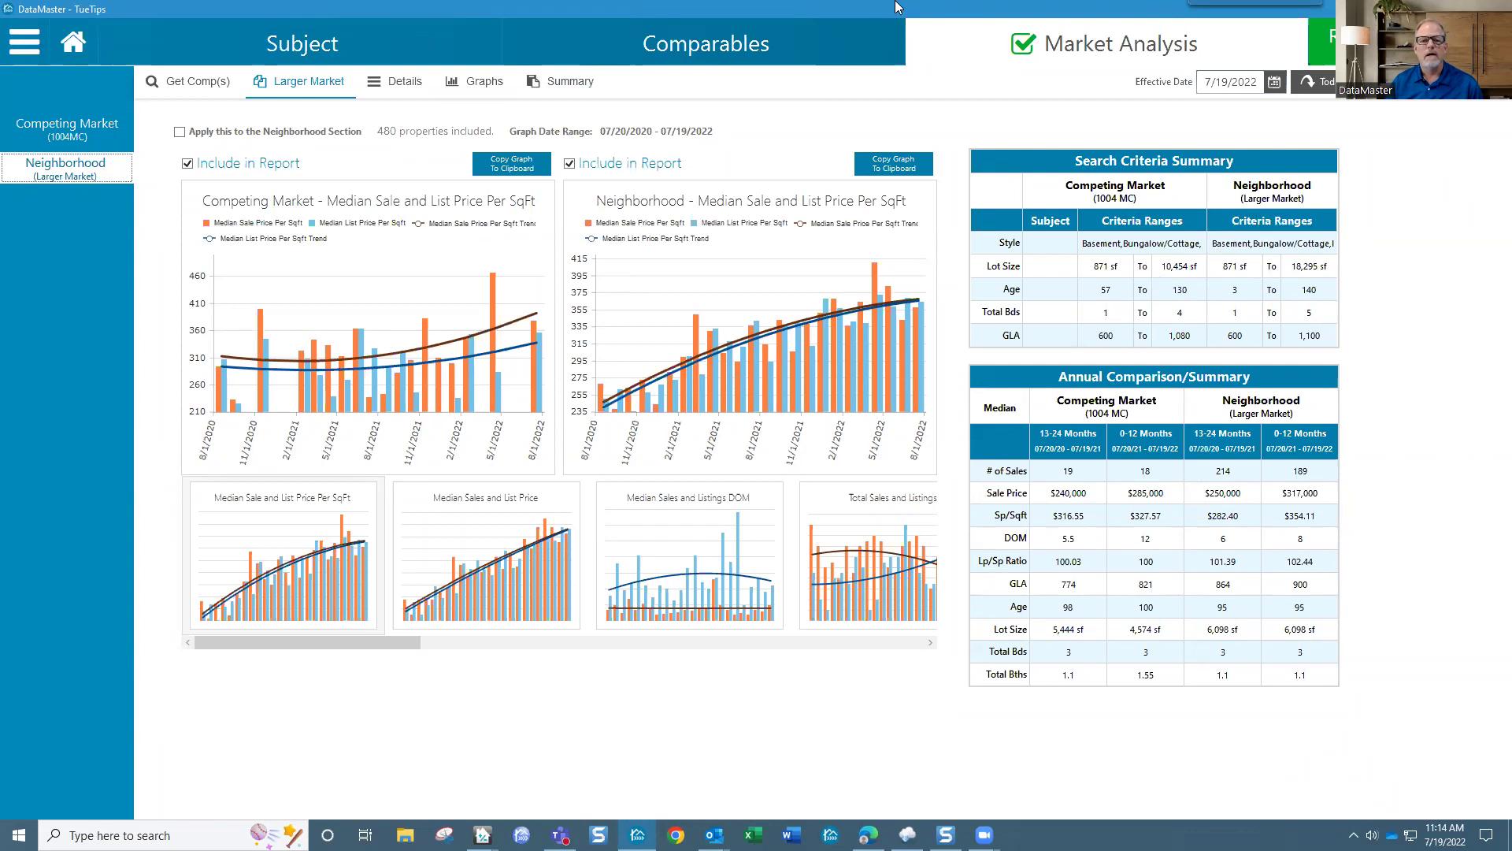
Step: Capture the Annual Comparison/Summary table with Snagit as a 500 x 438px image
click(1258, 24)
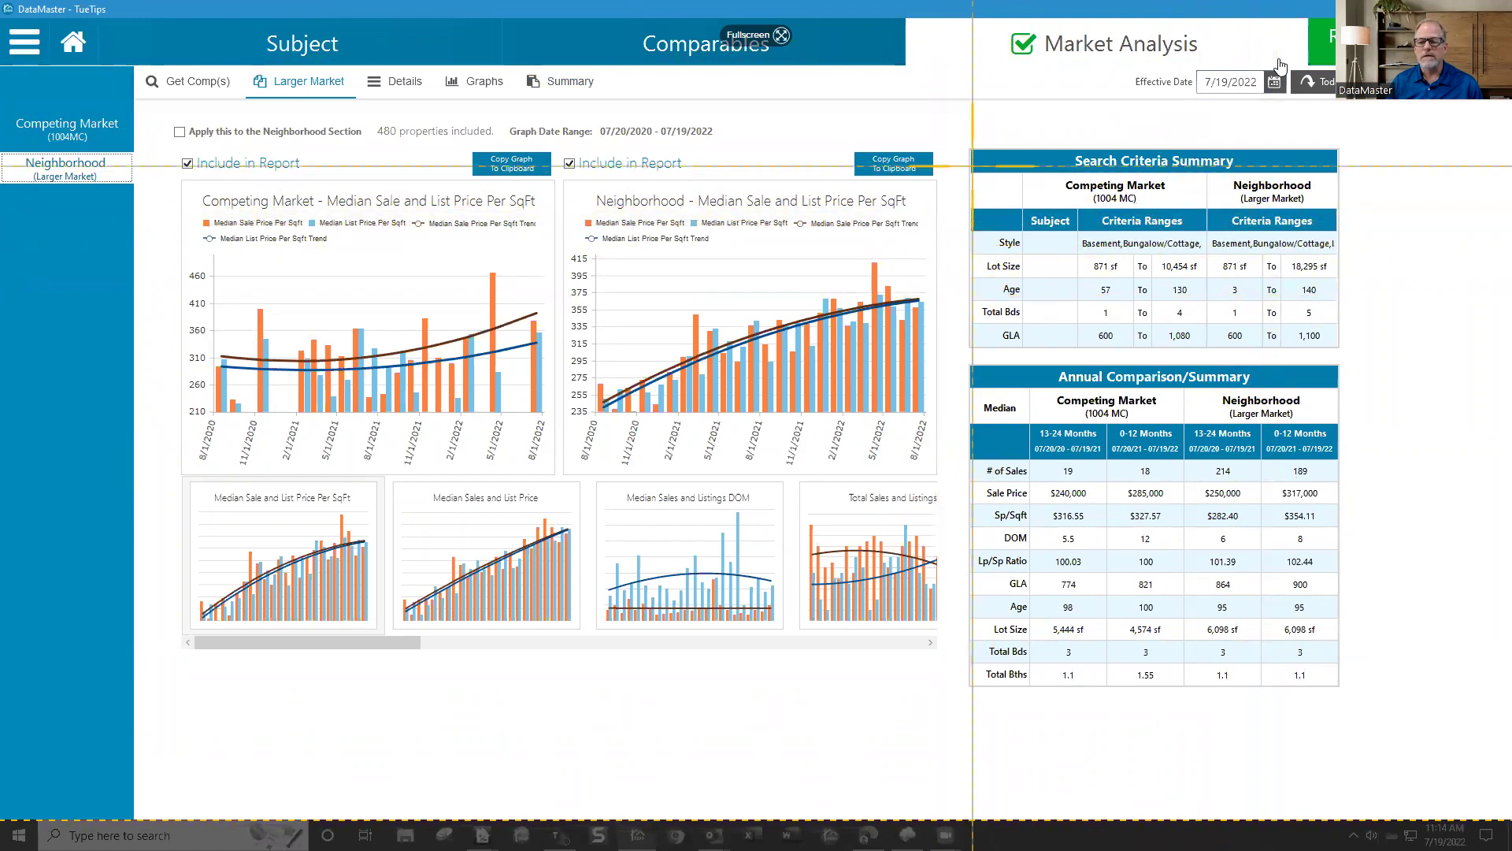
drag(963, 357, 1356, 701)
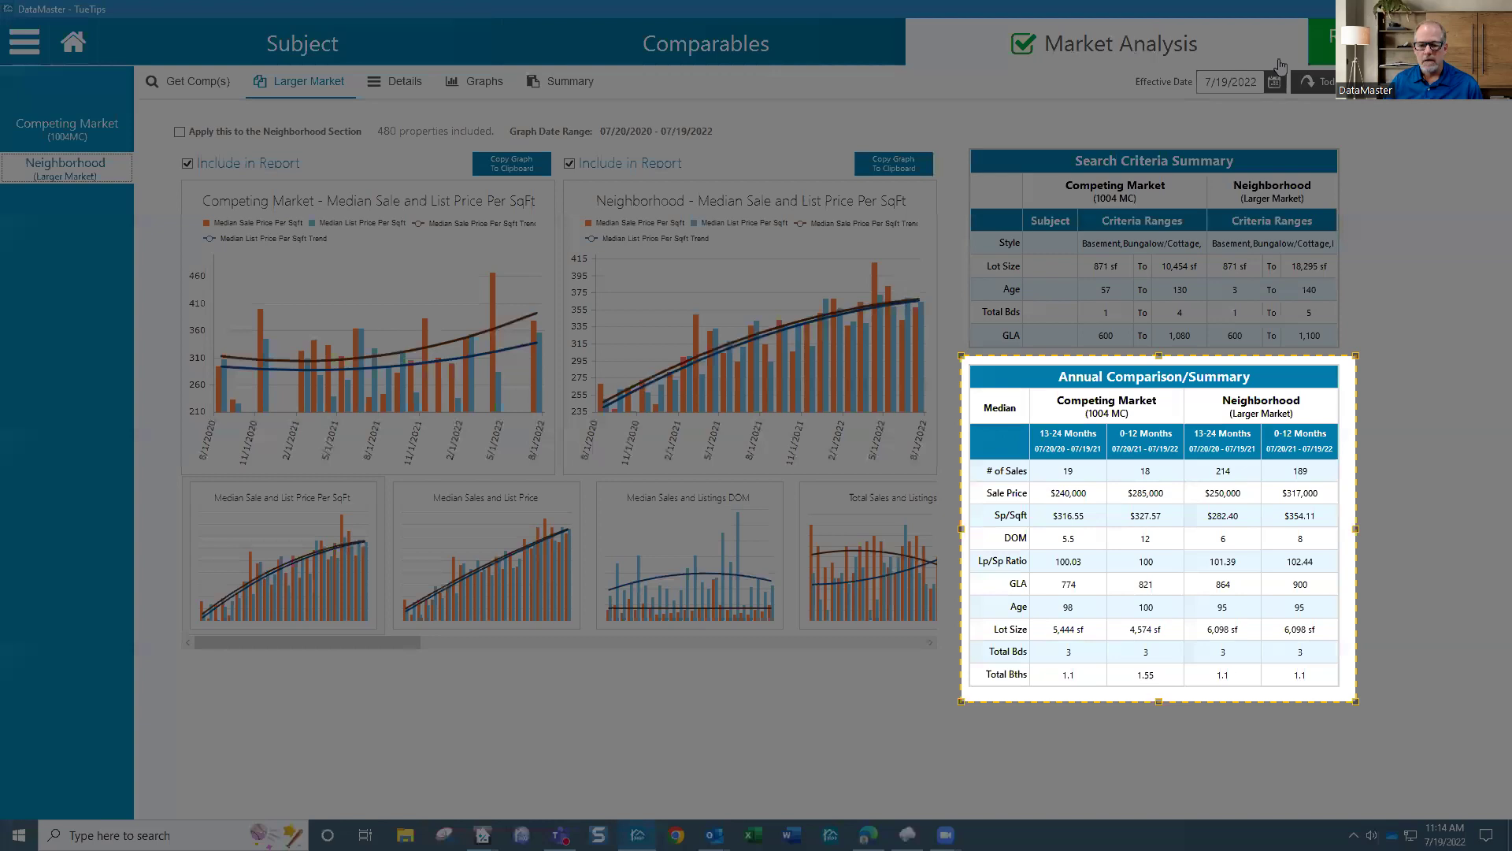
click(995, 738)
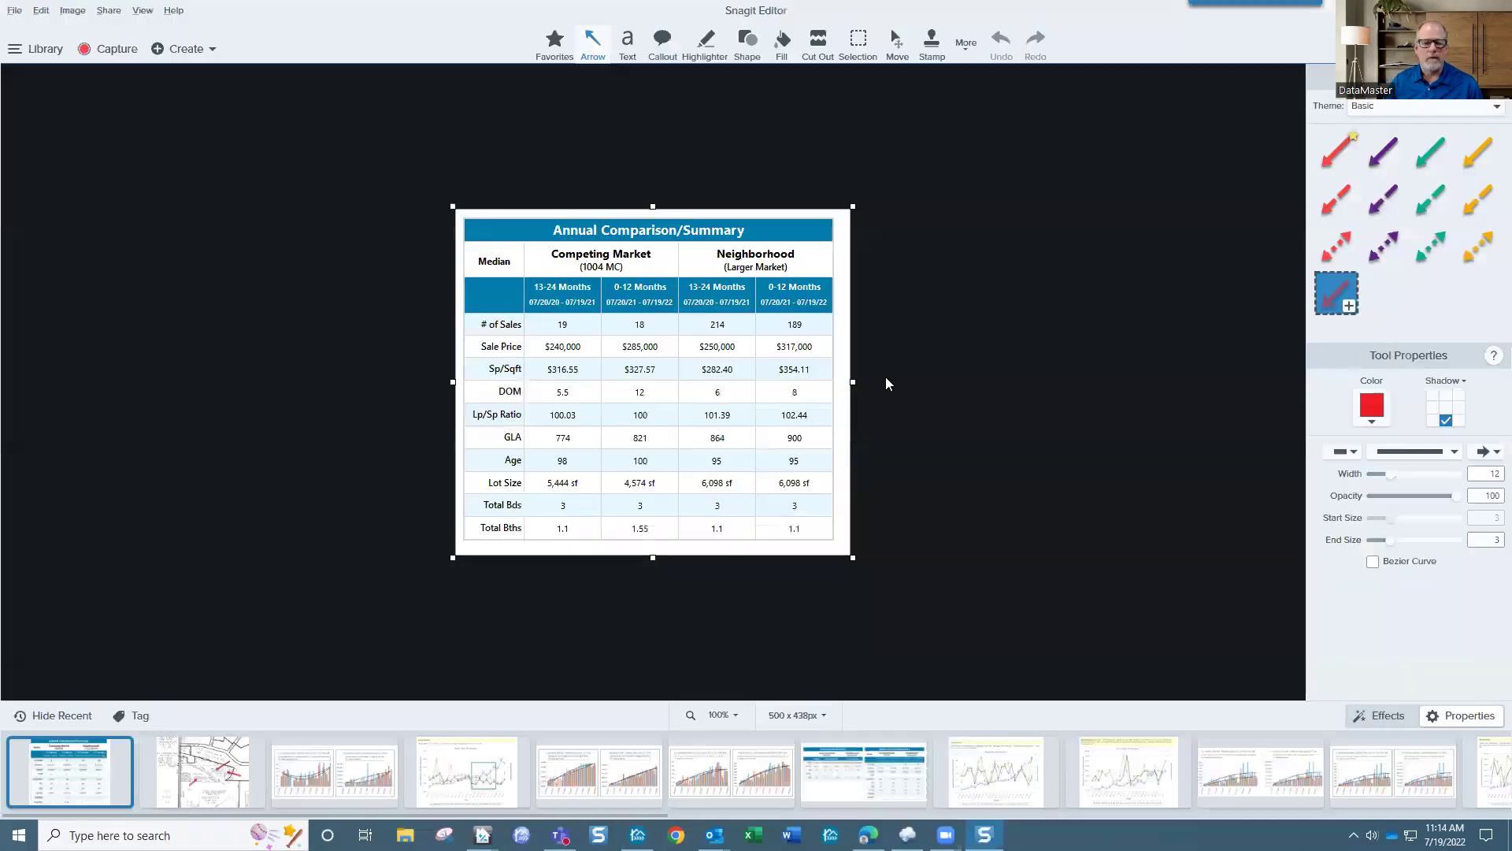
Step: Zoom the captured table to 150% in Snagit Editor, then return to DataMaster
click(736, 716)
drag(704, 657, 716, 664)
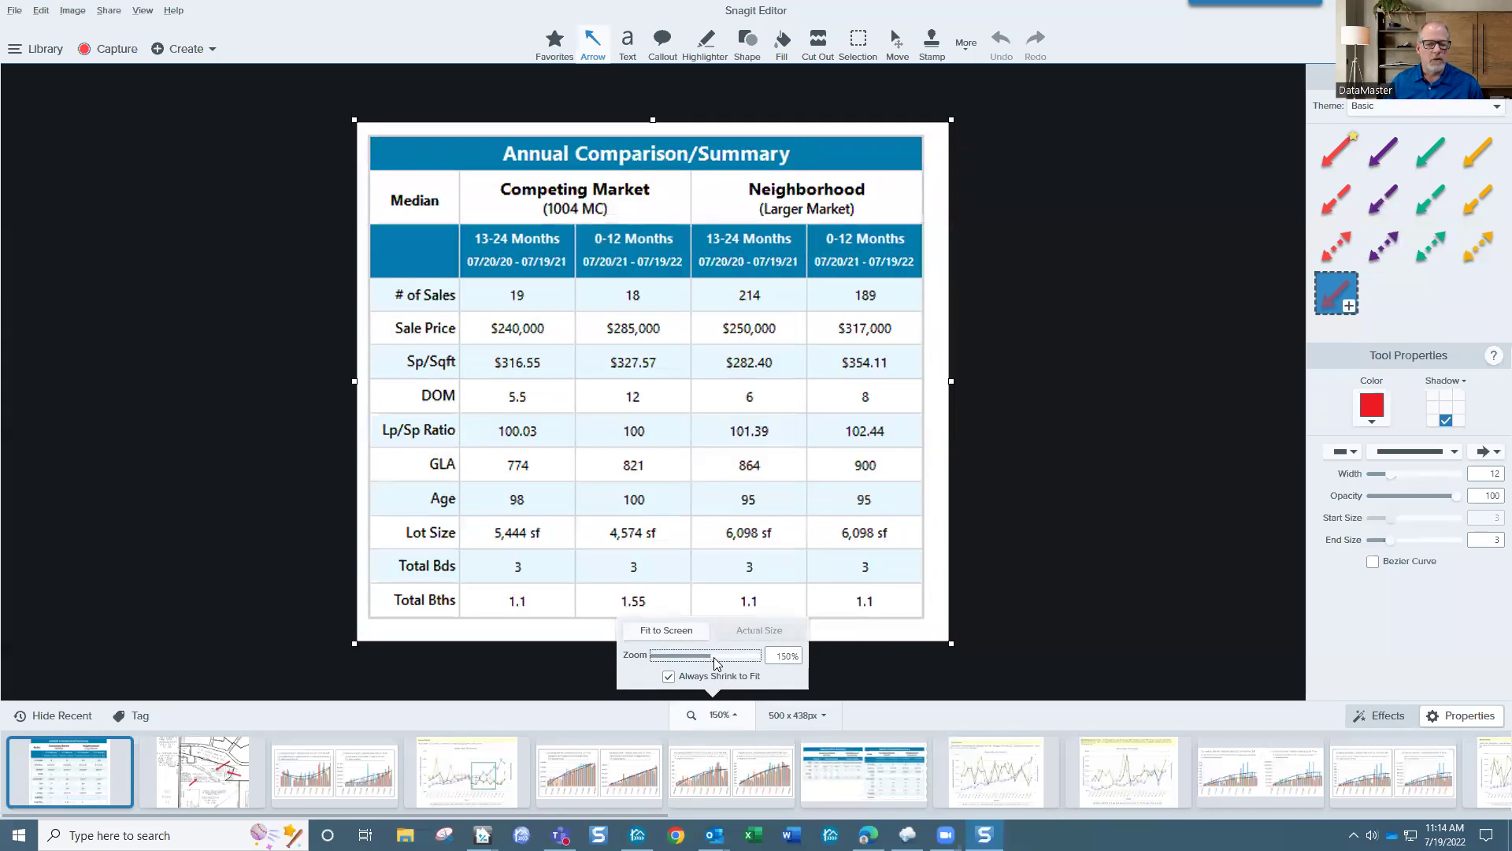
click(1058, 603)
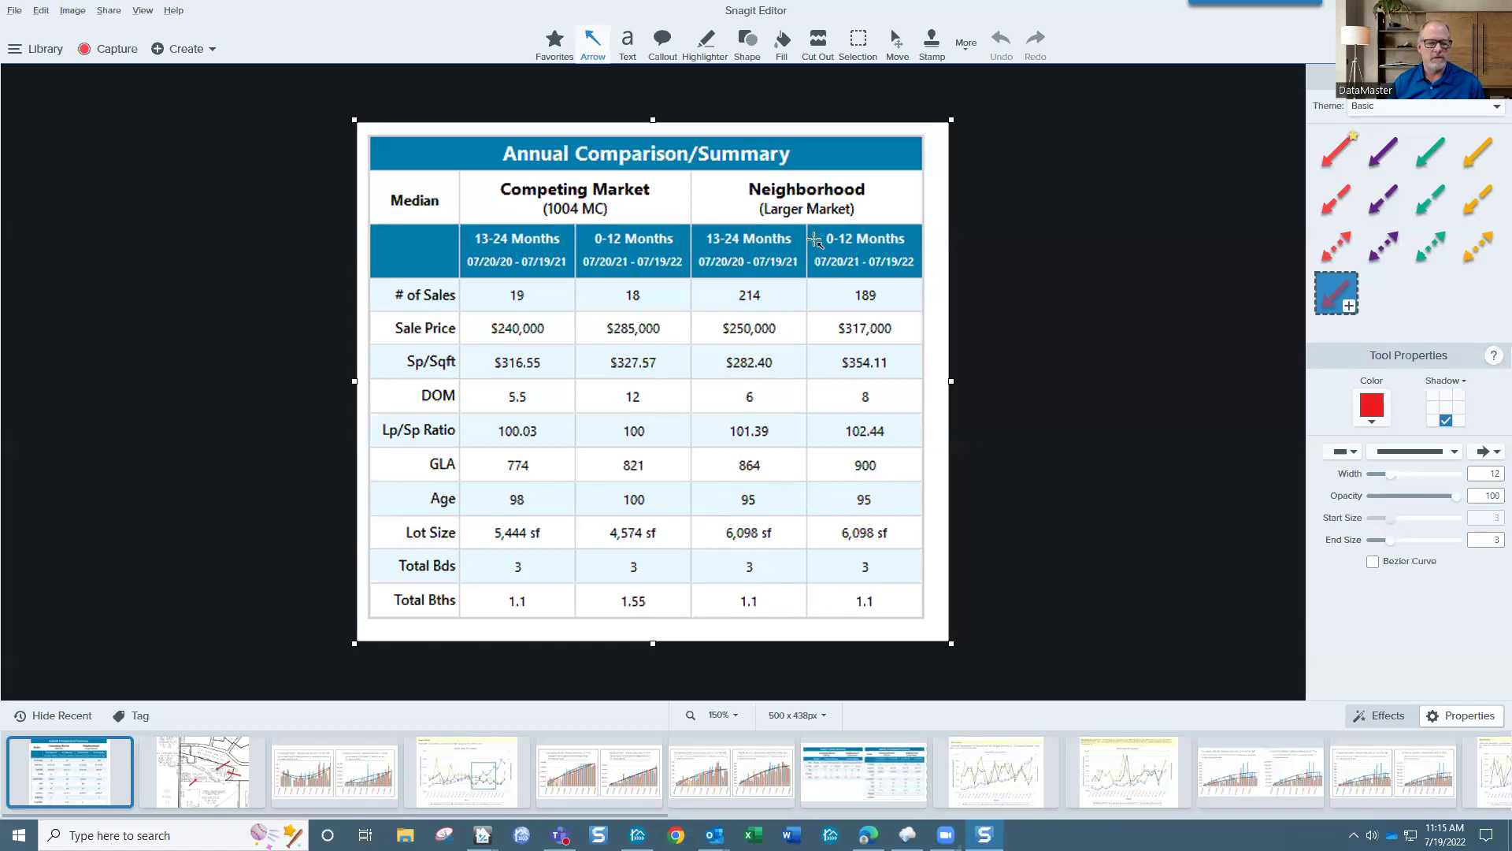
key(alt+Tab)
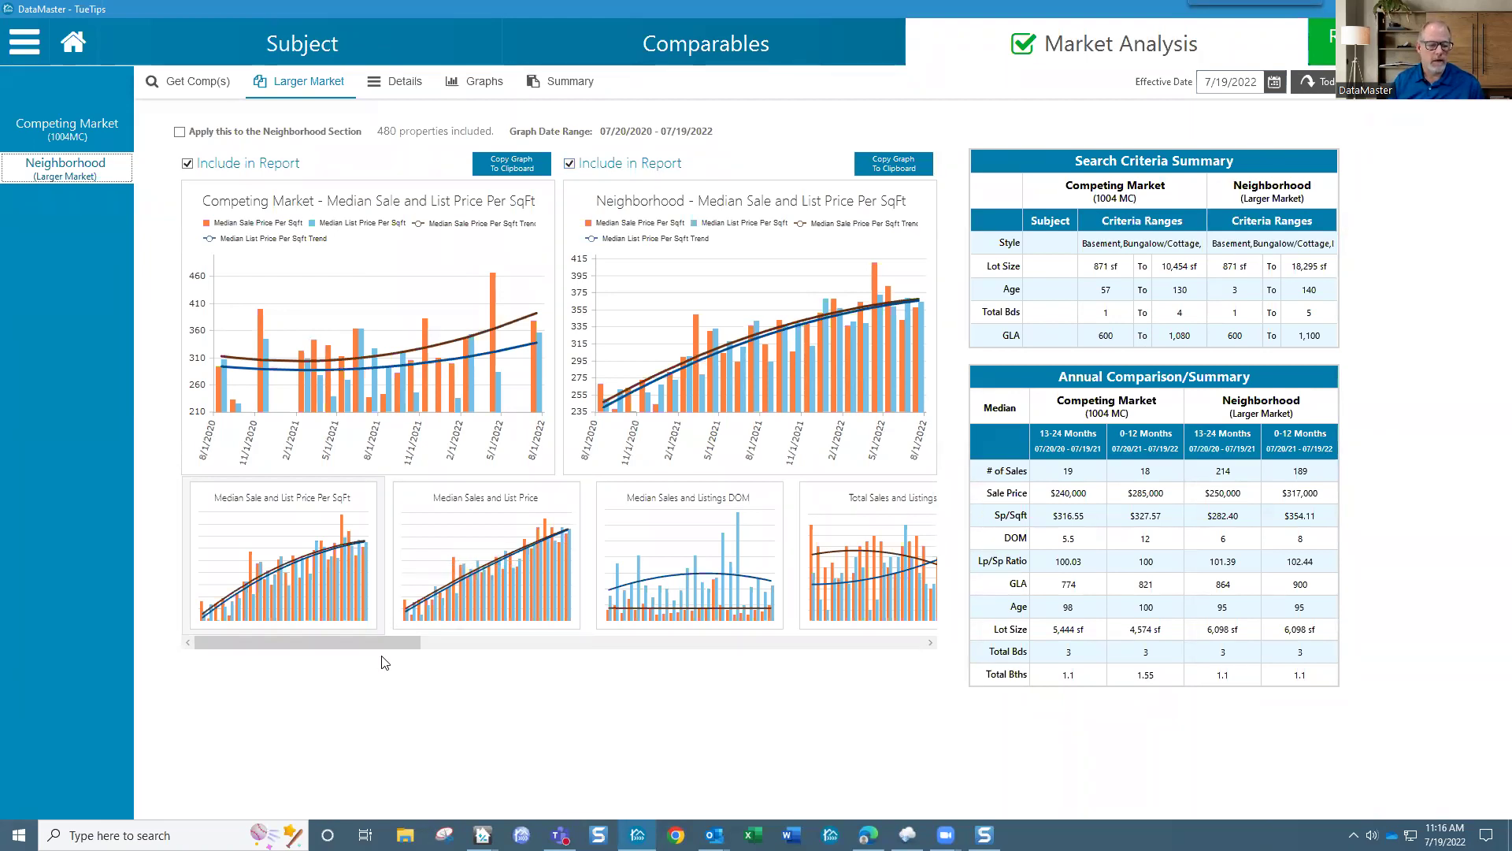
Step: Browse the DOM, total sales and price graphs, then open the empty Comparables Sales Grid
drag(386, 642, 464, 642)
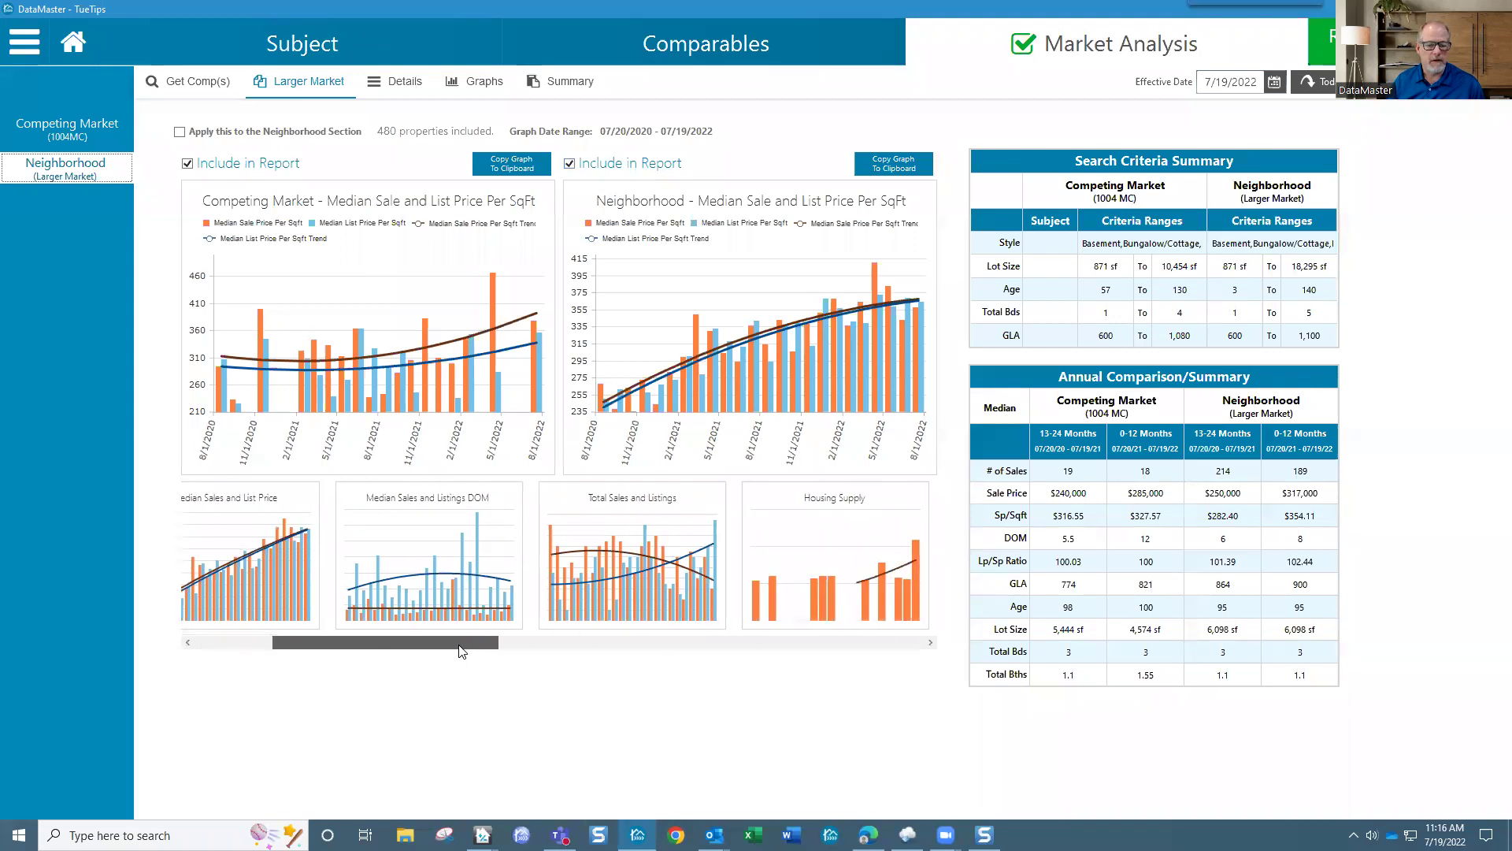
click(509, 593)
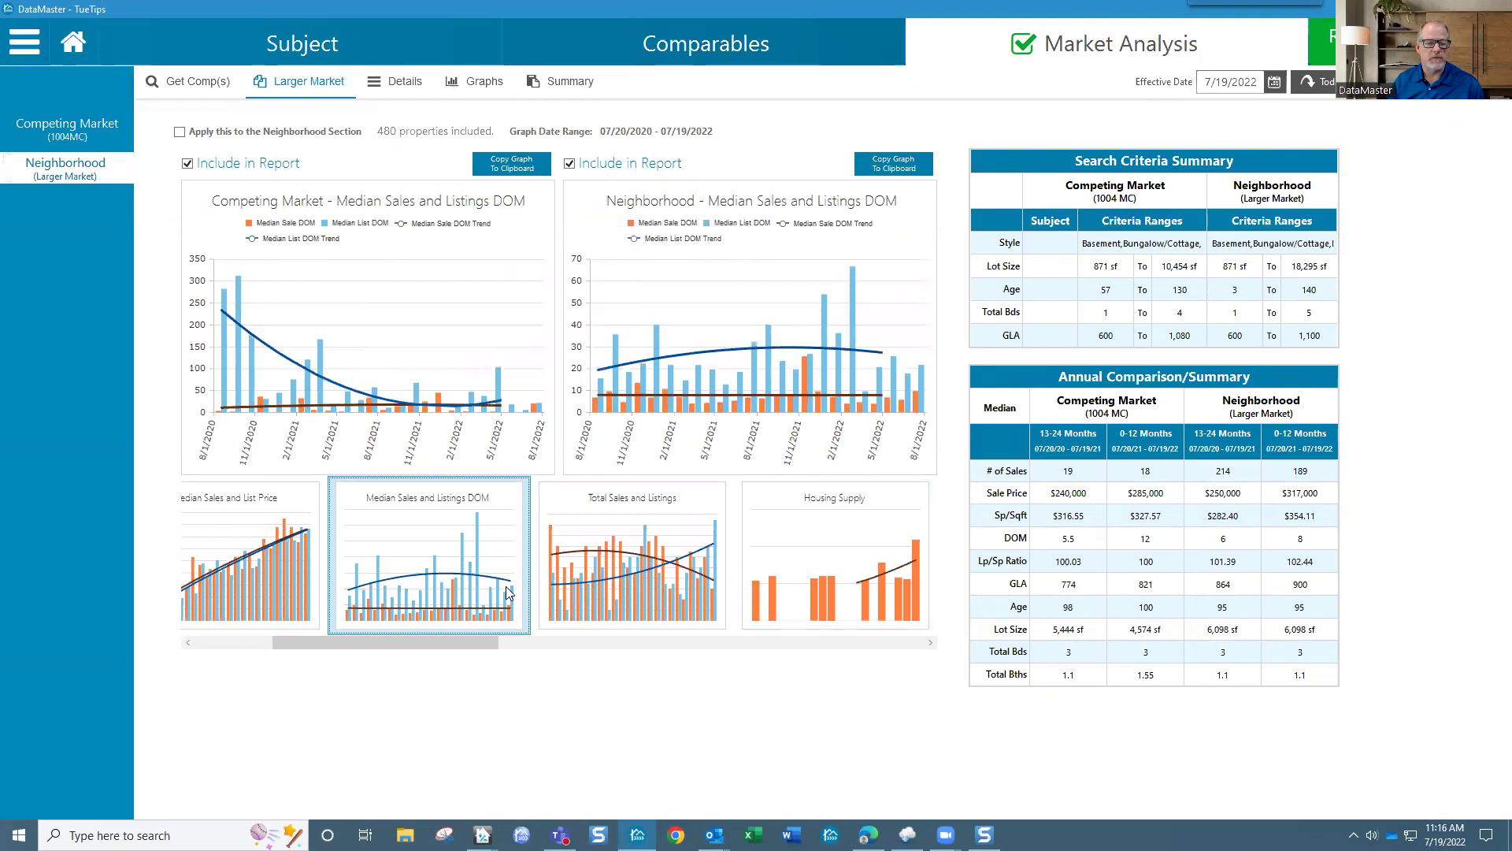
click(638, 589)
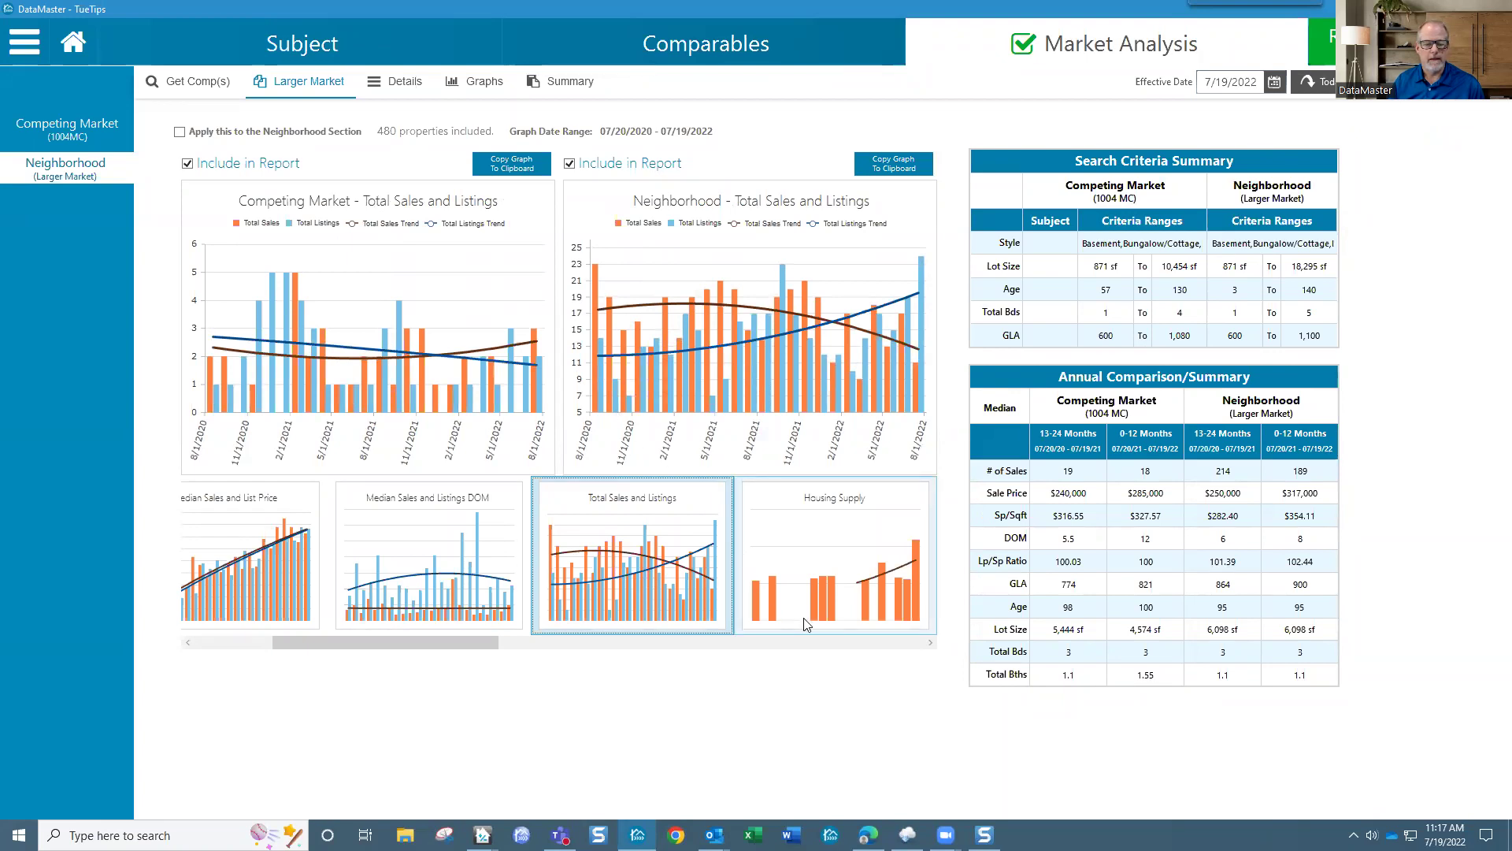
drag(473, 640, 680, 652)
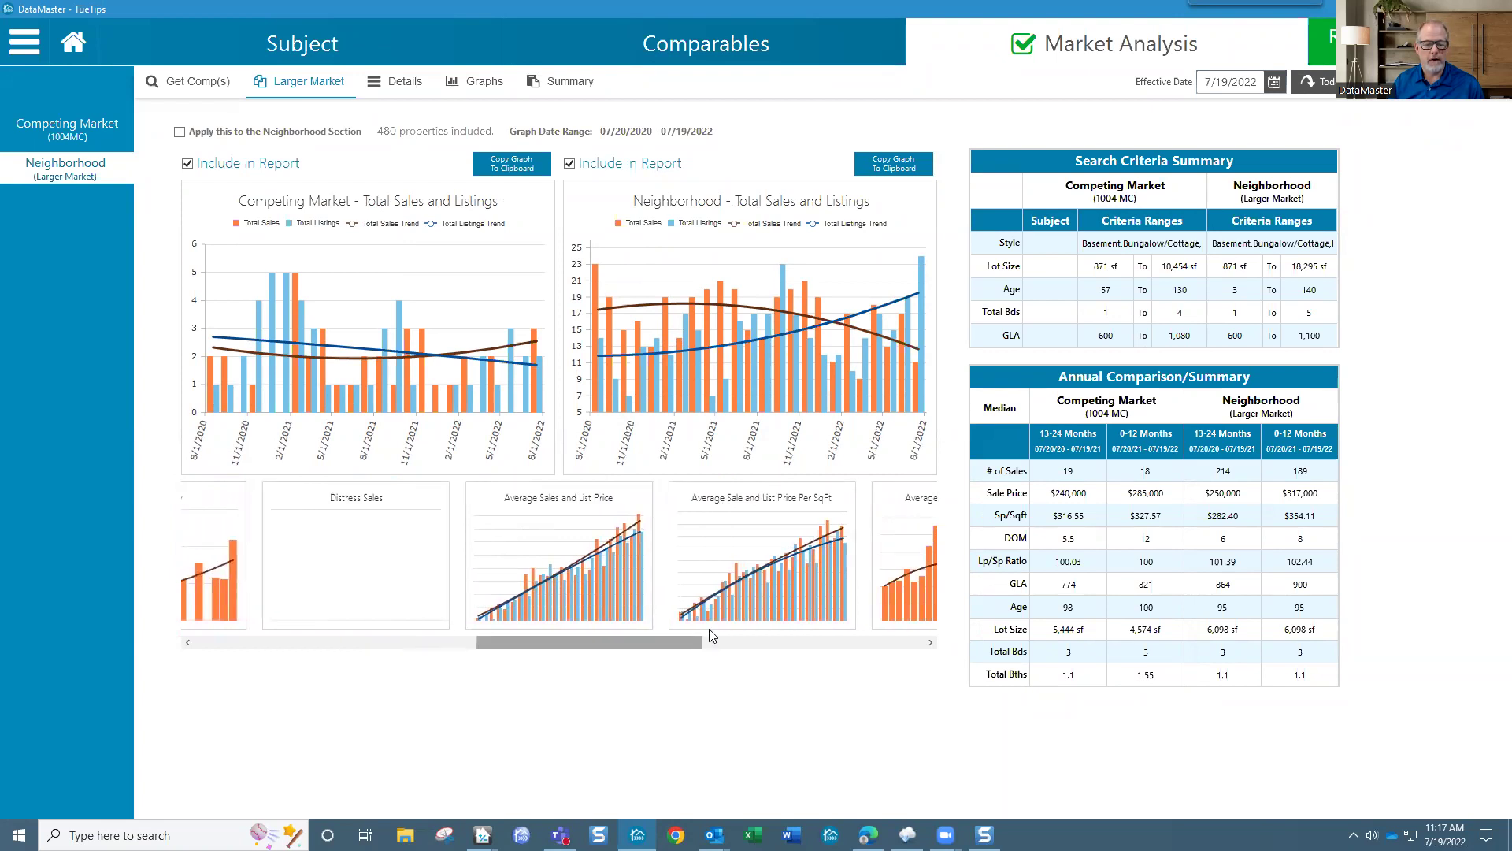
click(761, 567)
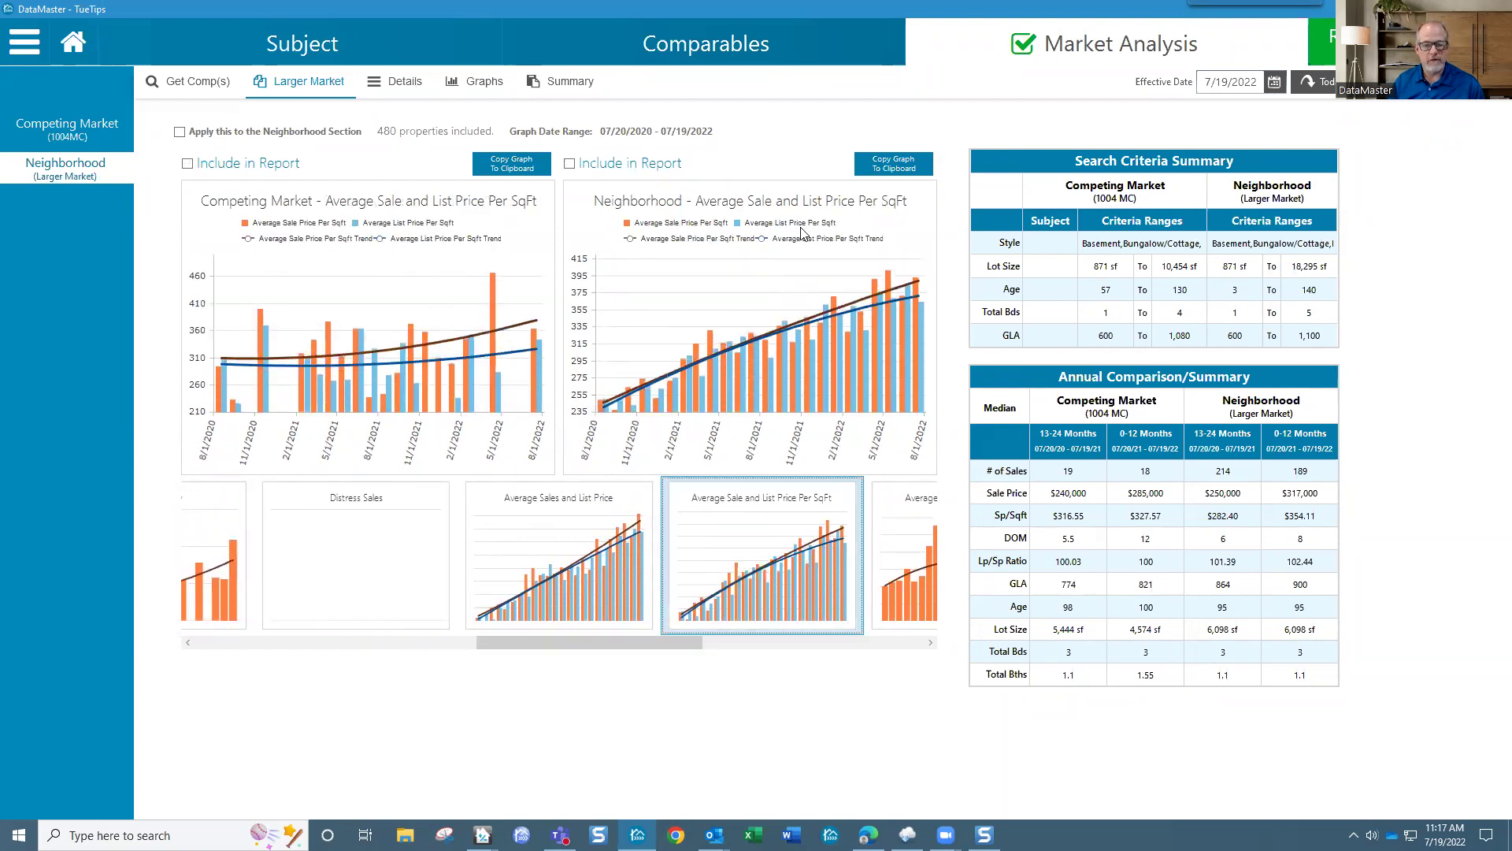
drag(610, 647, 315, 646)
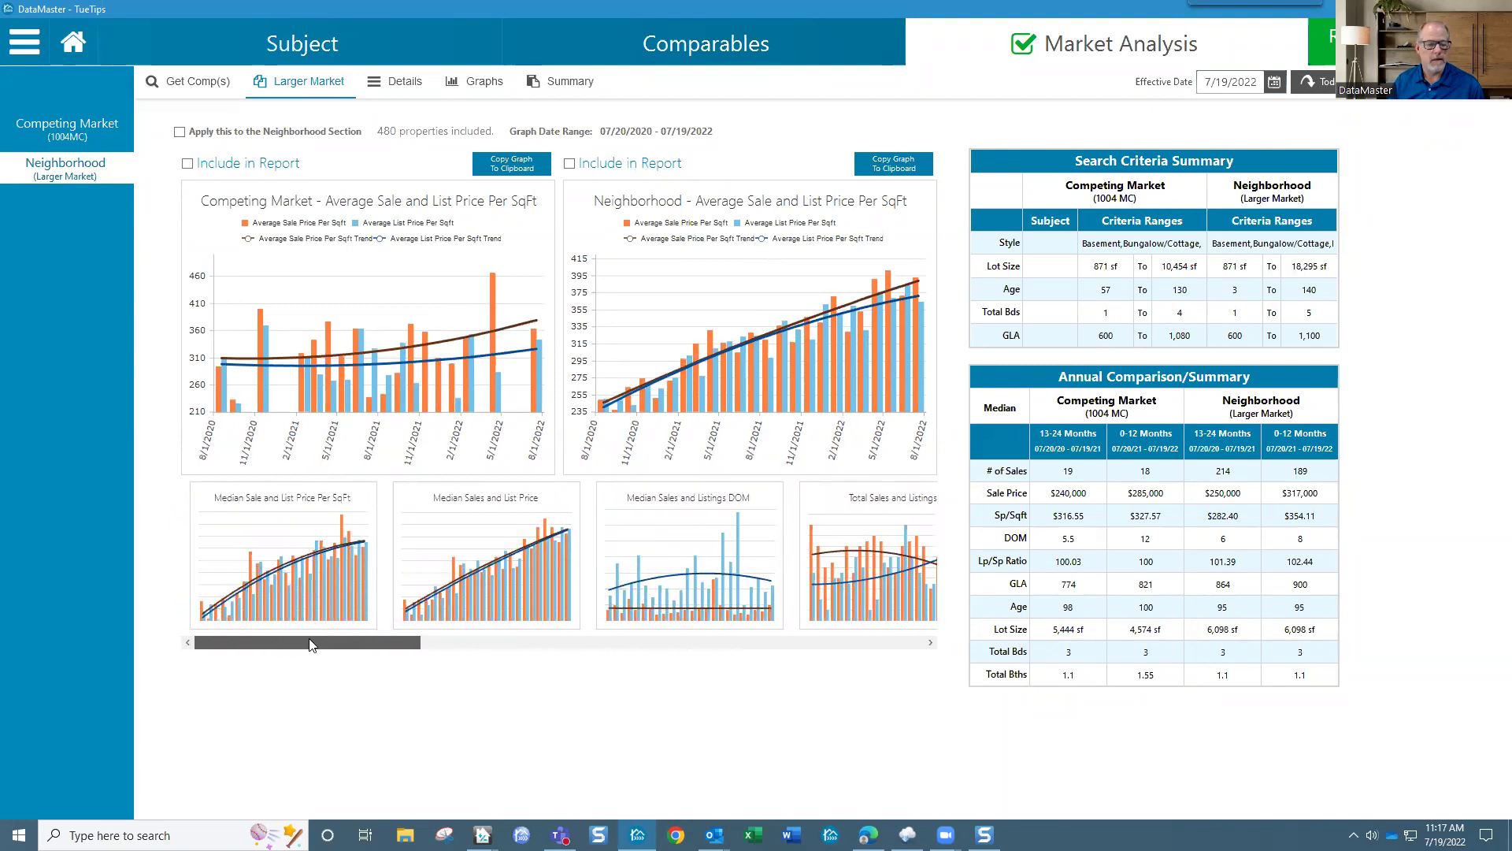
click(432, 571)
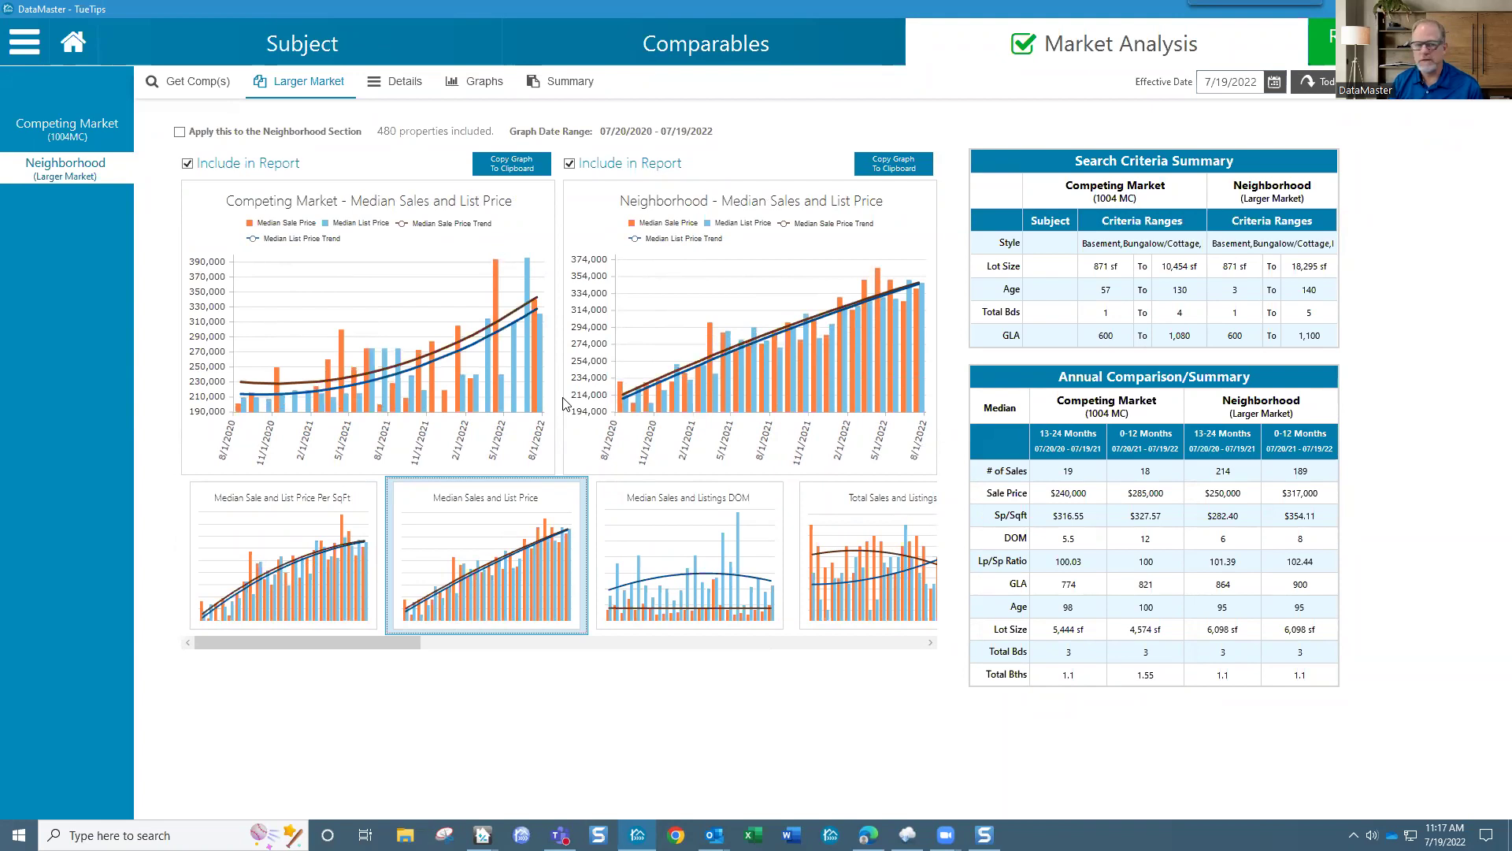
click(797, 49)
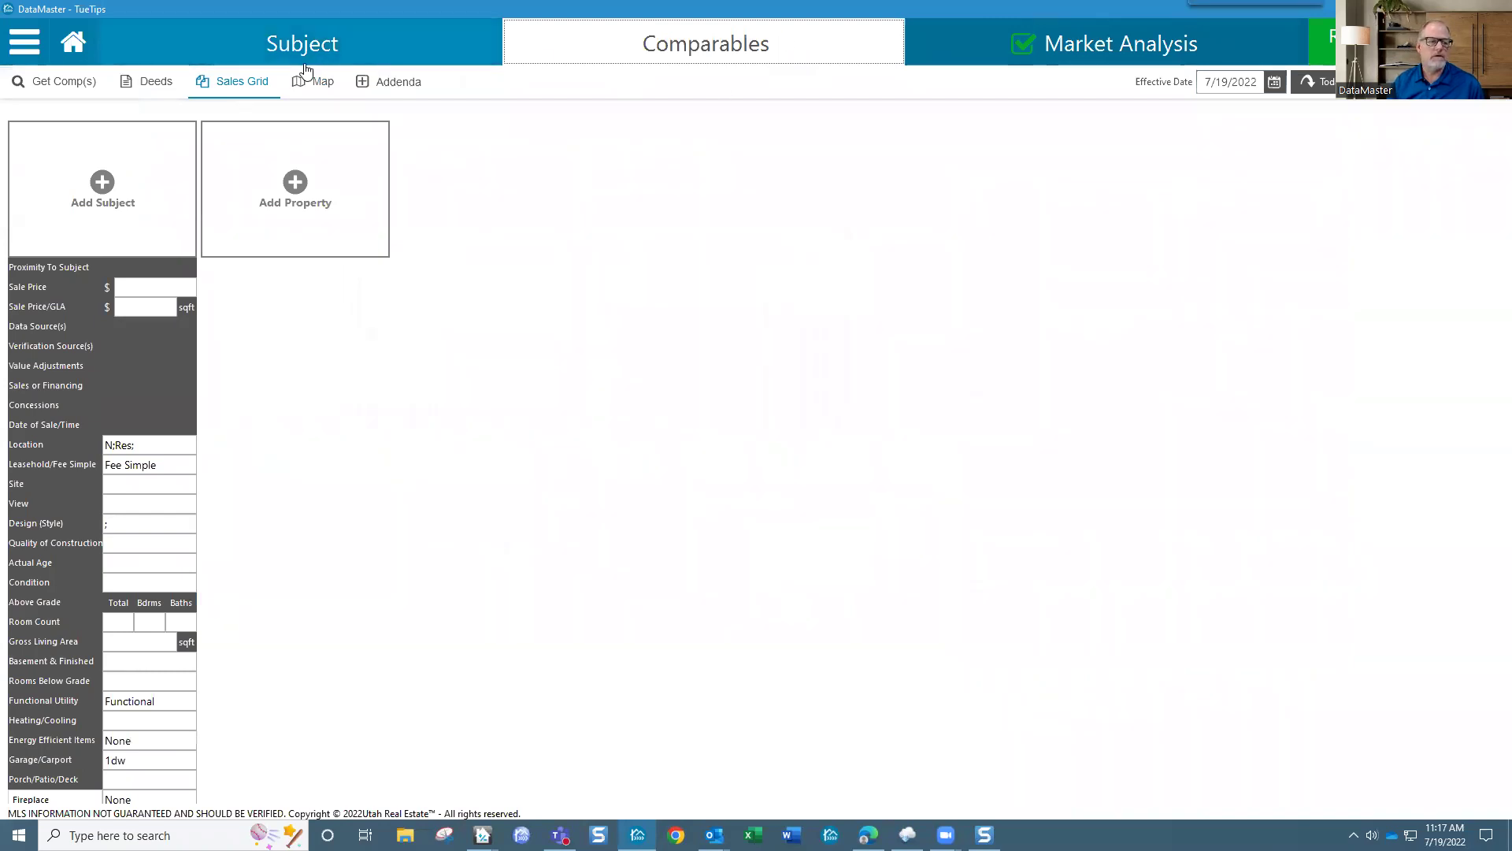
Step: Add Weber County listing MLS 1820301 as the subject property by MLS number search
click(95, 186)
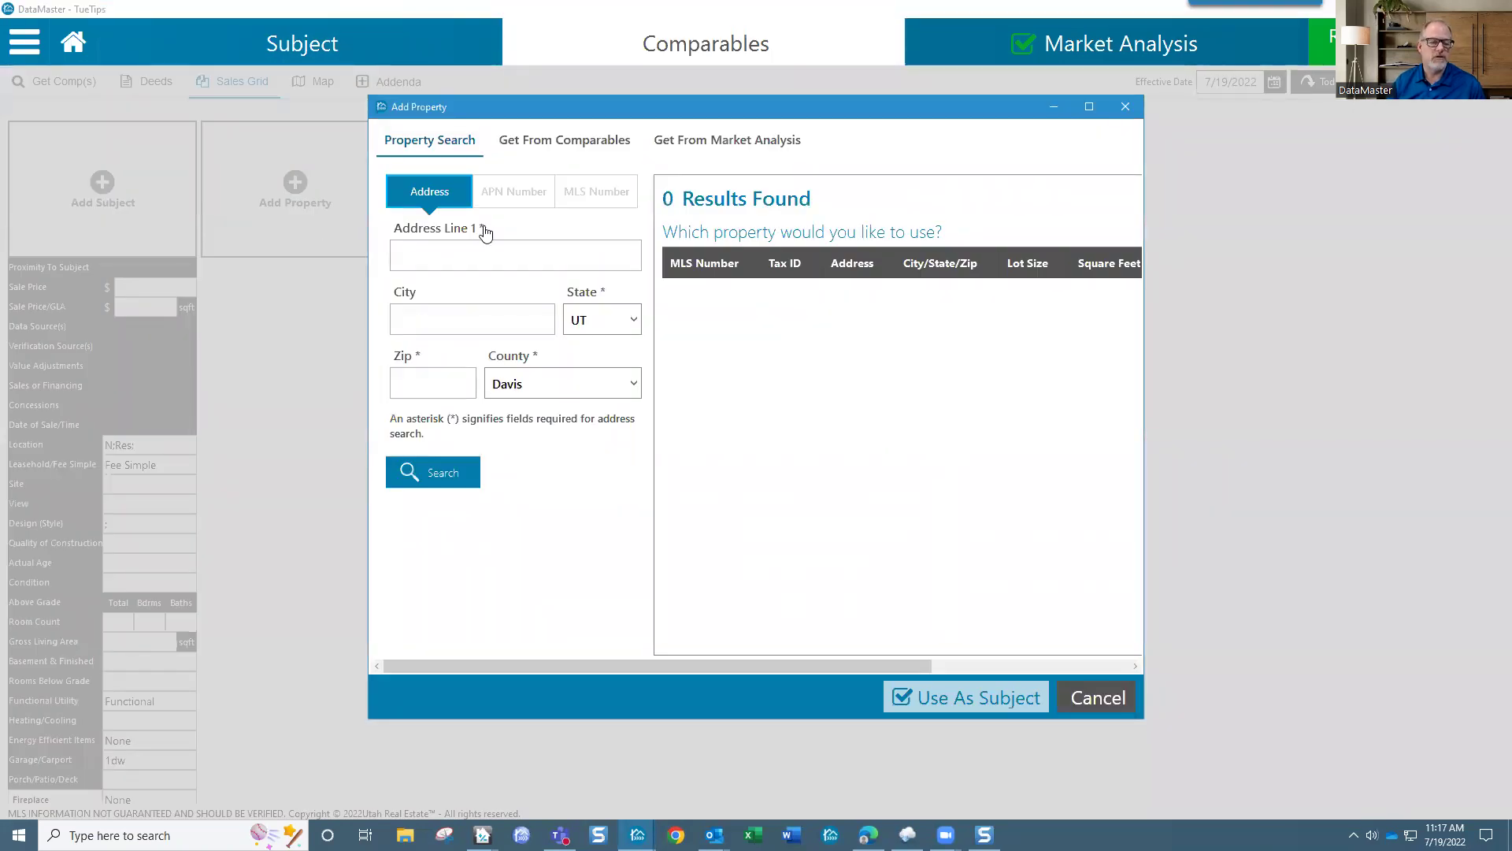
click(633, 385)
scroll(596, 437, down, 4)
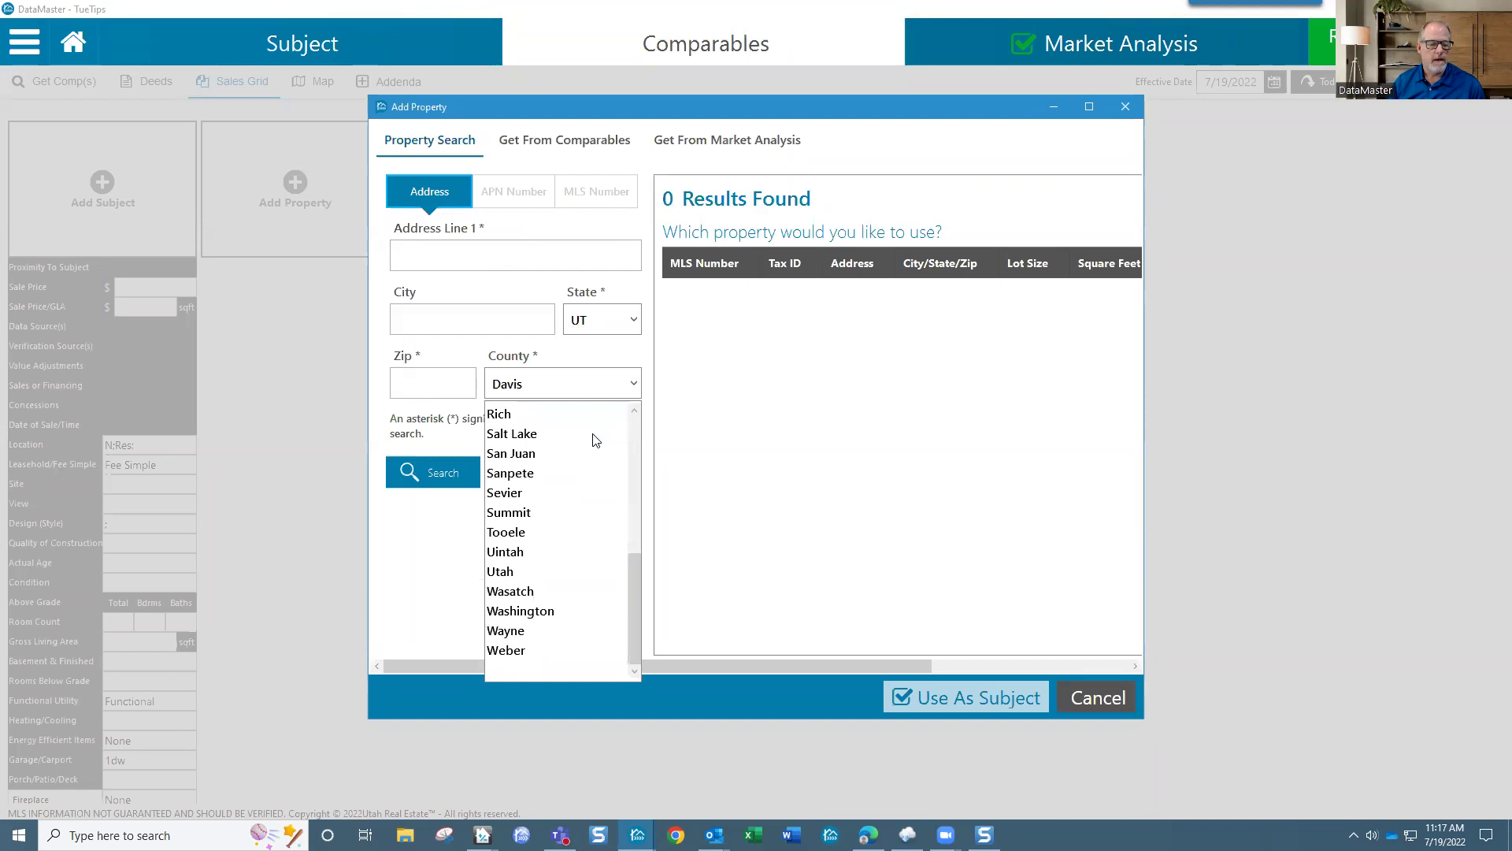
click(543, 649)
click(478, 270)
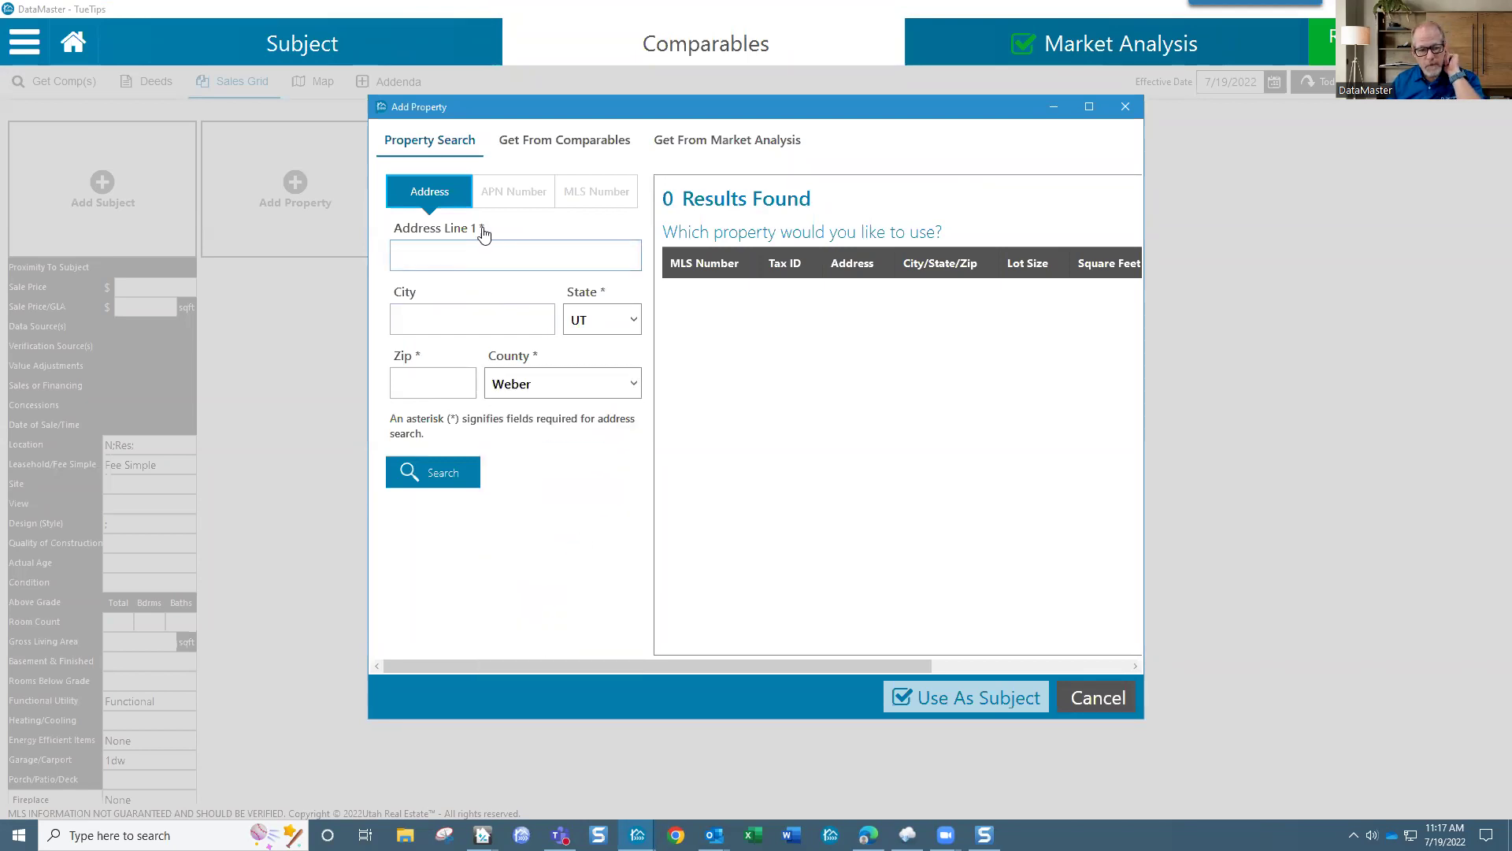
click(501, 197)
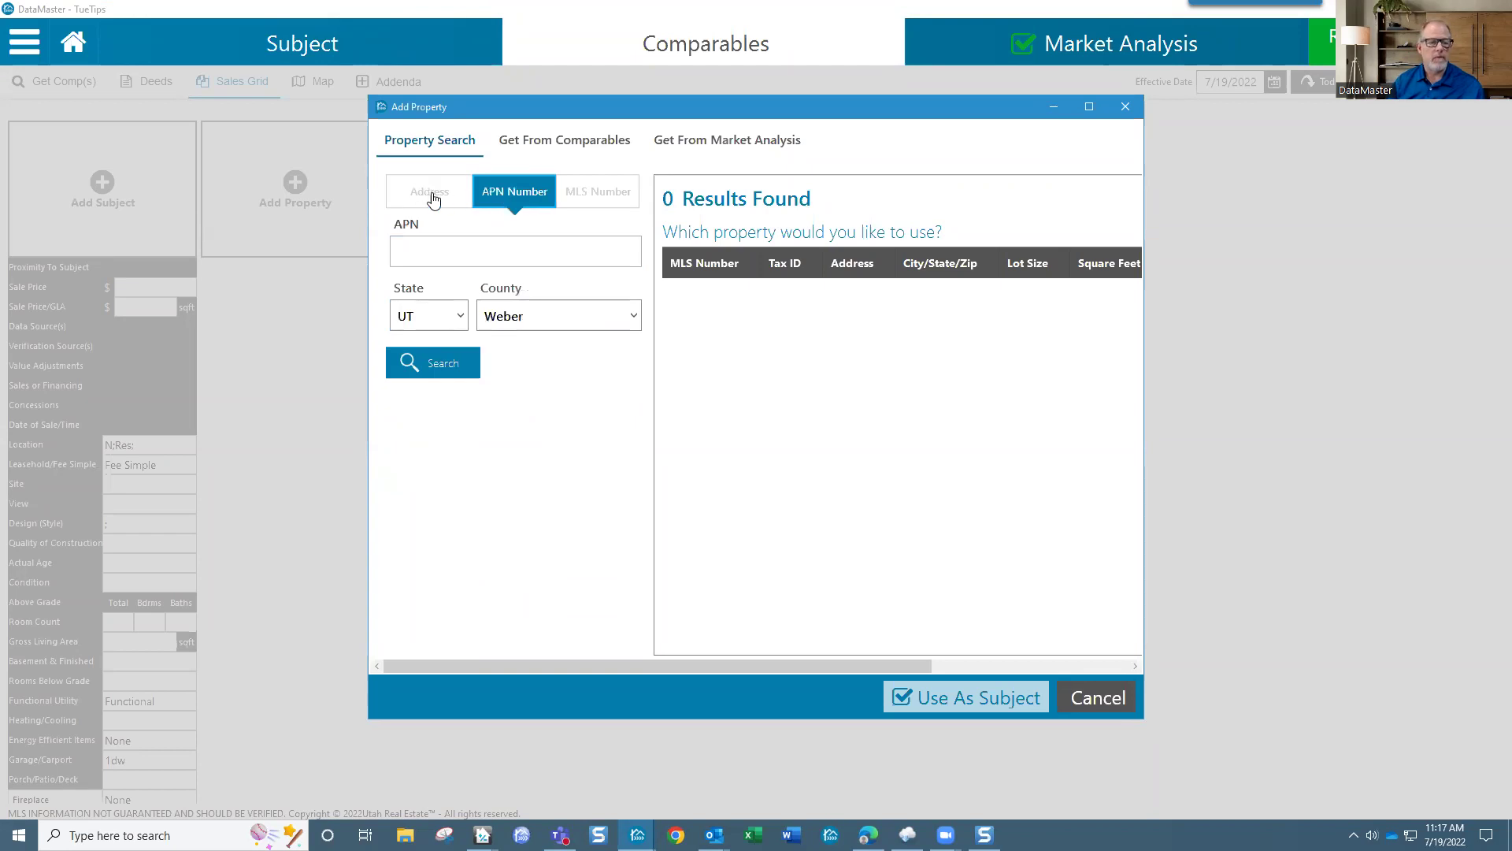
click(585, 197)
click(517, 261)
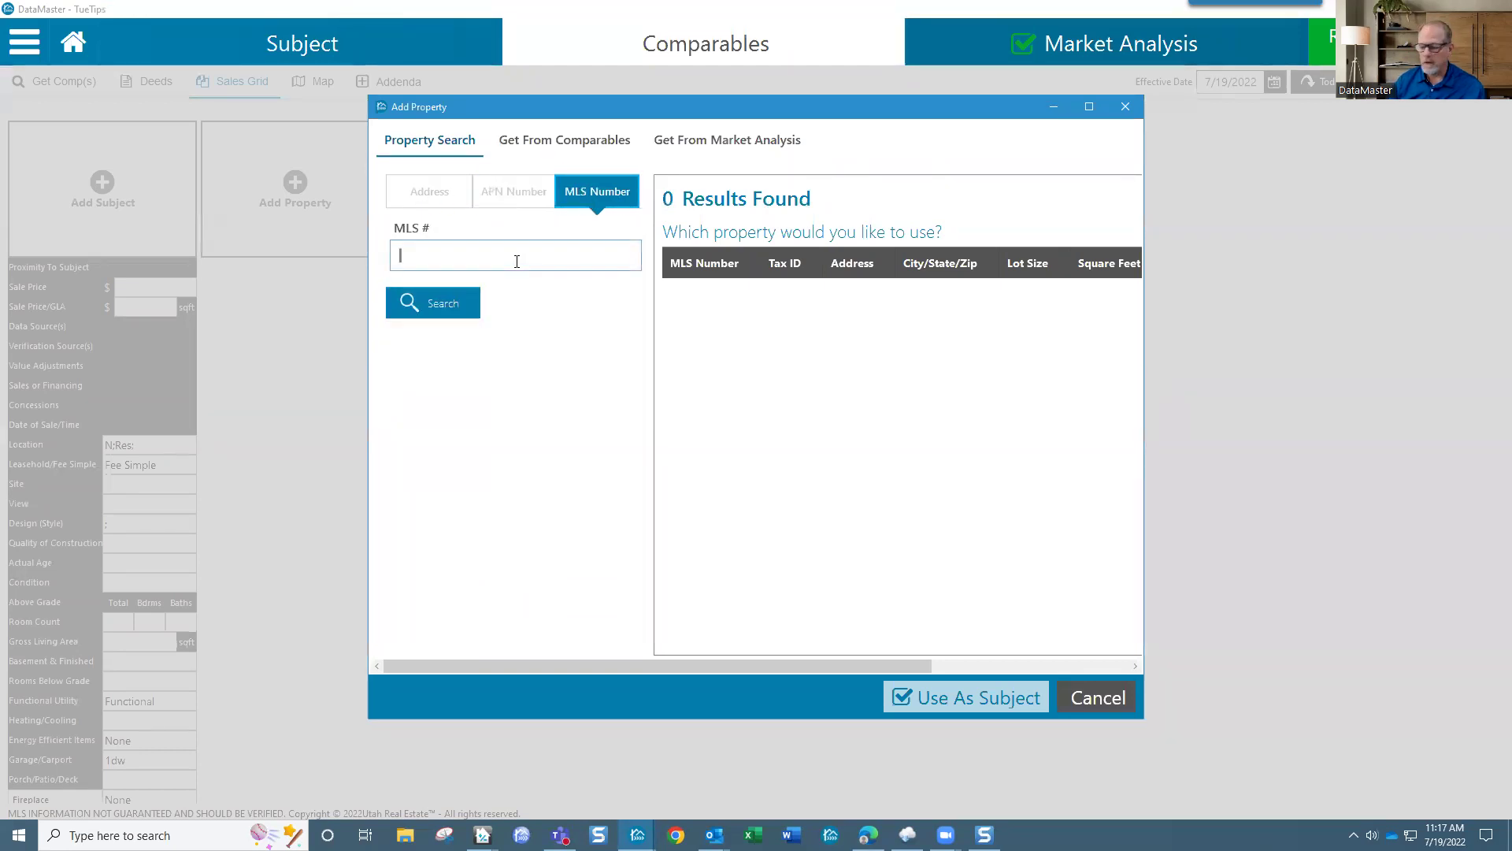
text(182030)
text(1)
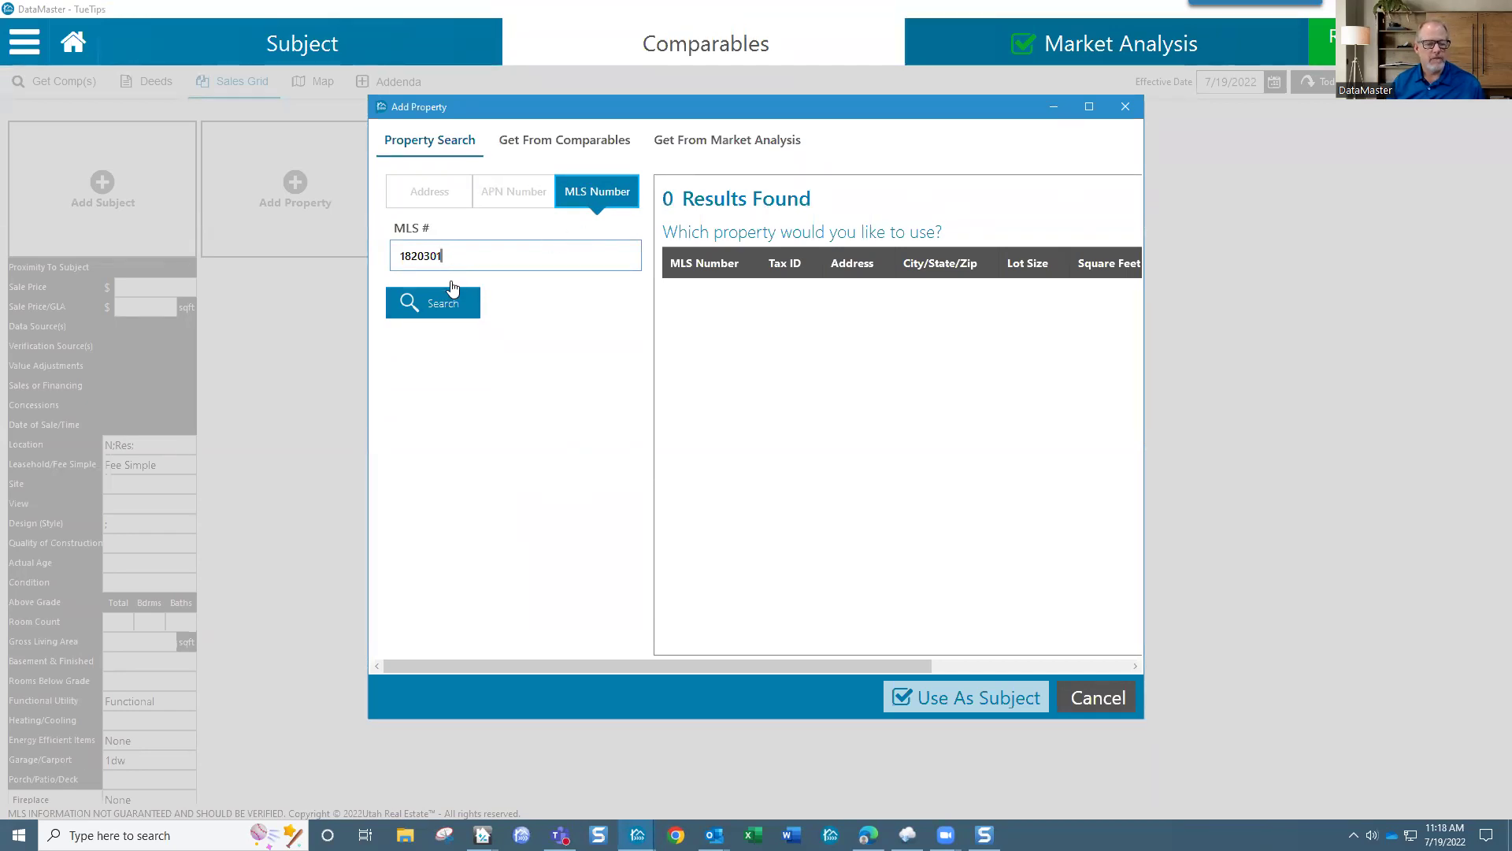
click(443, 305)
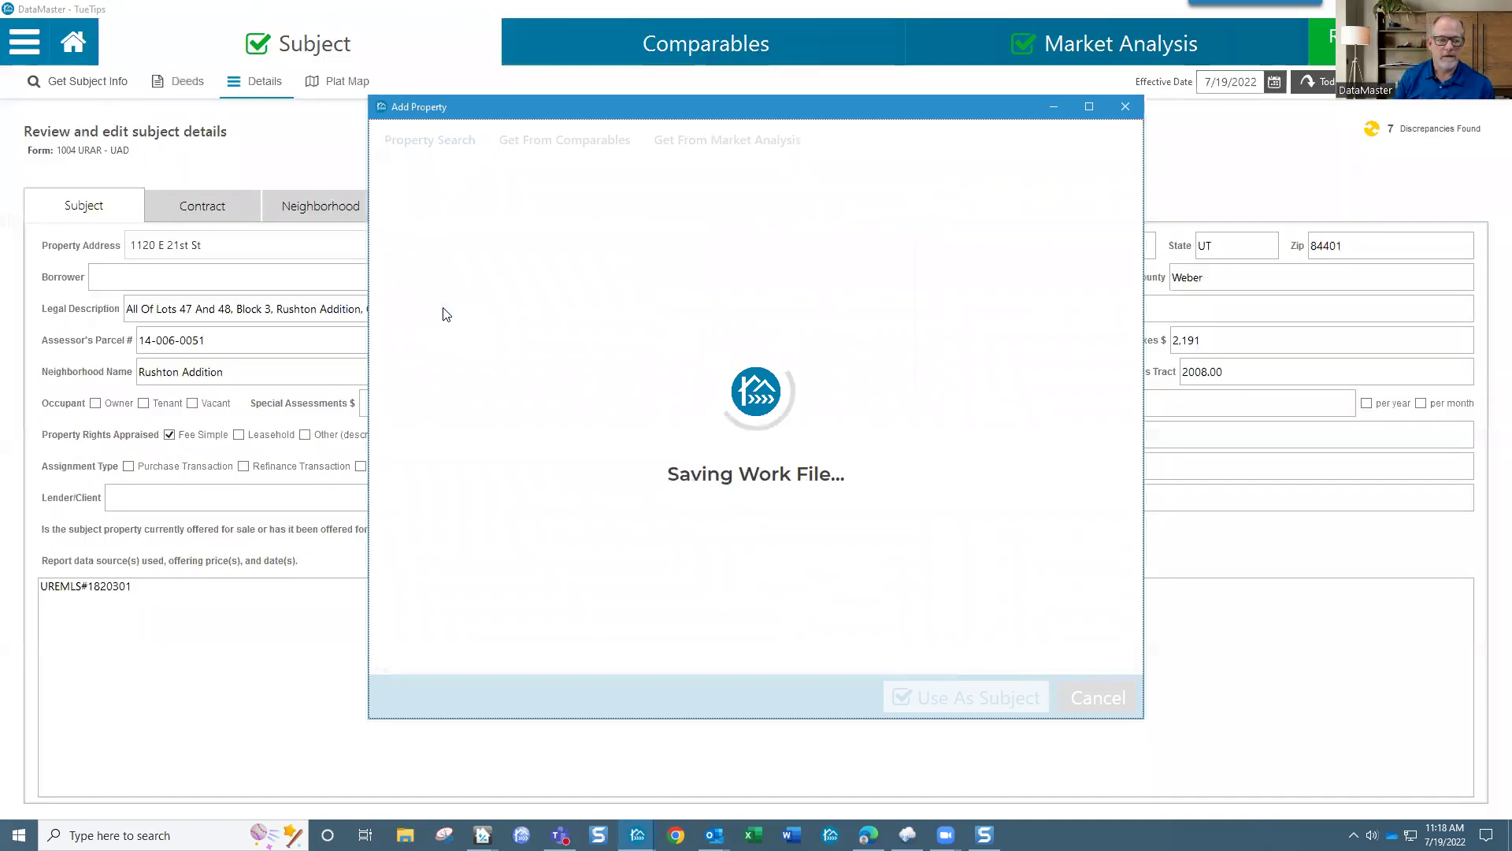
Step: Enter 3 as the subject's total room count and start adding comparable properties
click(708, 59)
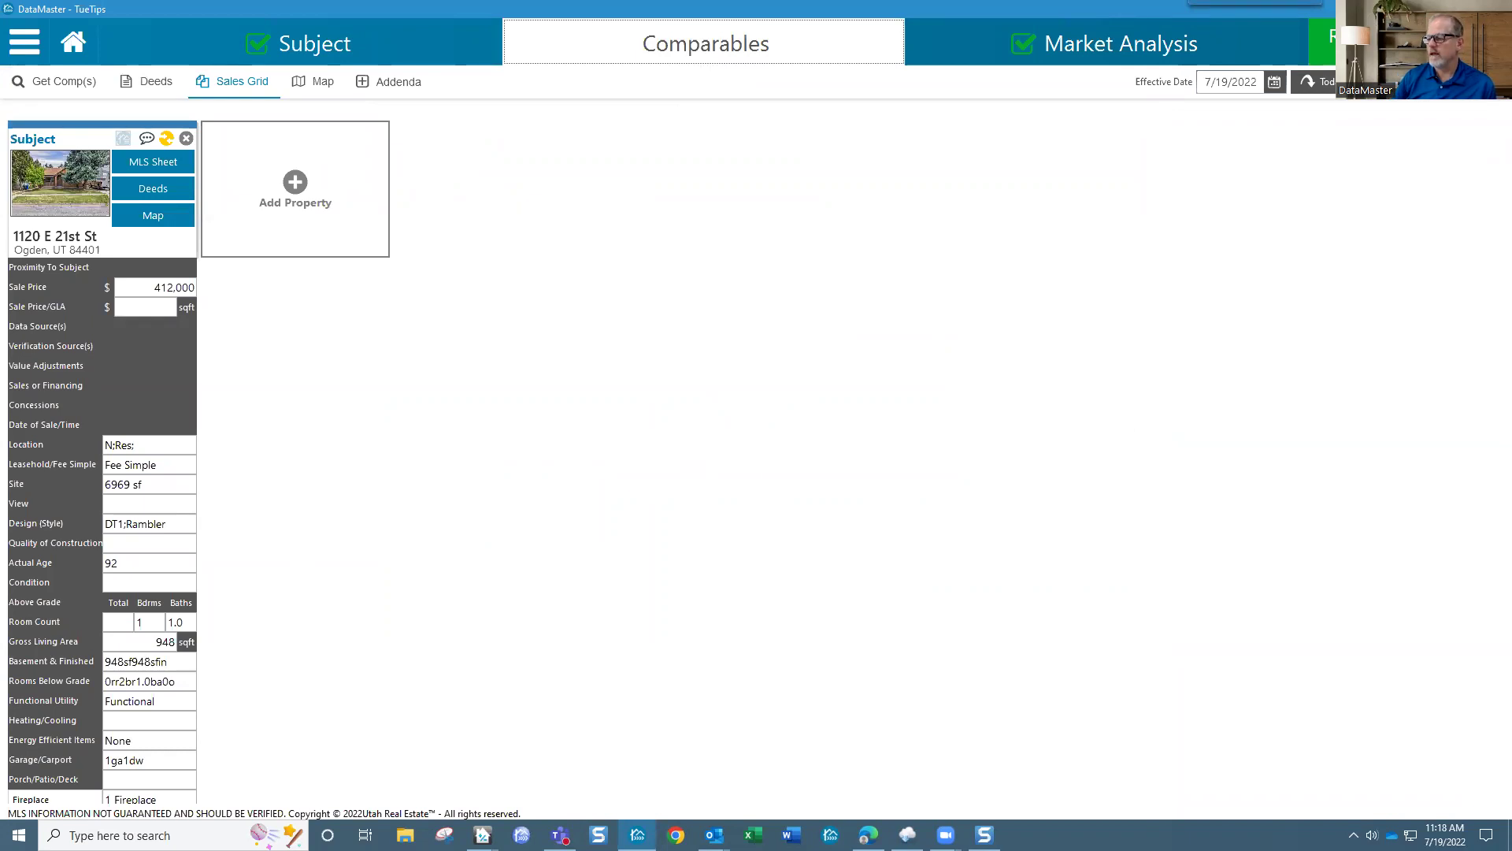
click(156, 622)
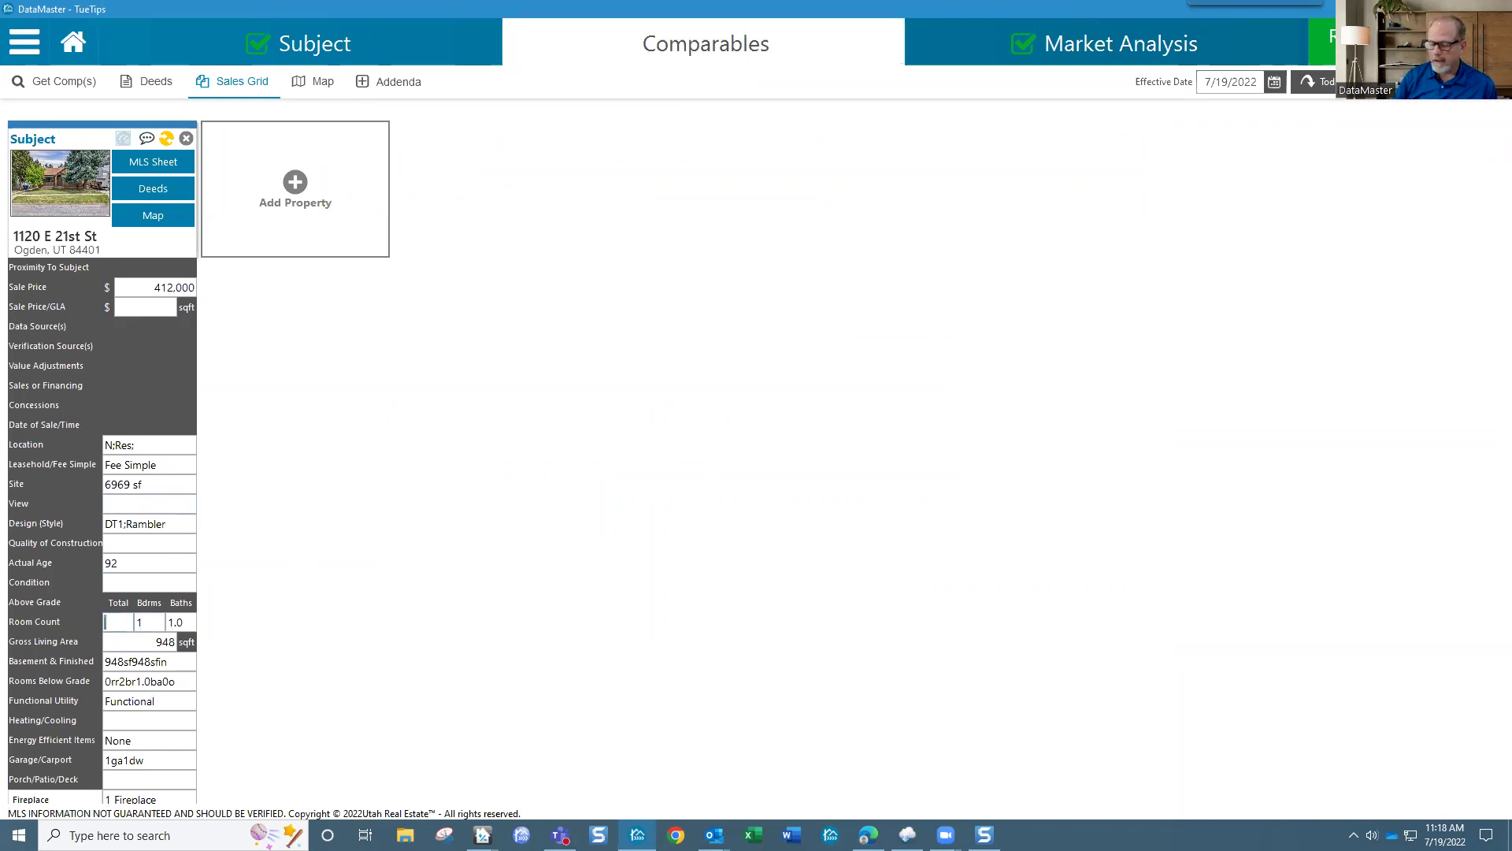
text(3)
key(Tab)
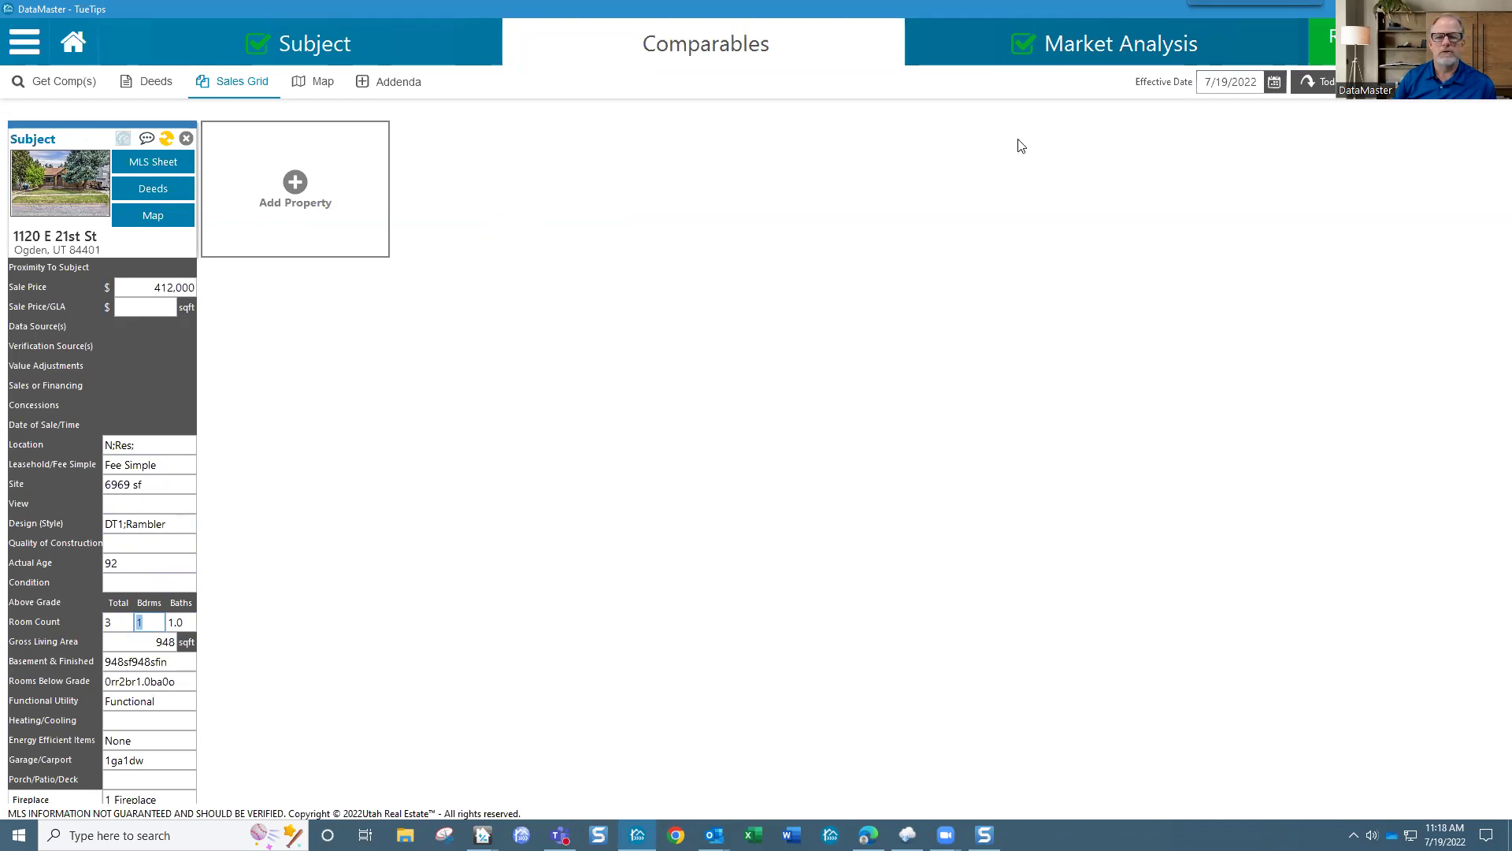
click(298, 189)
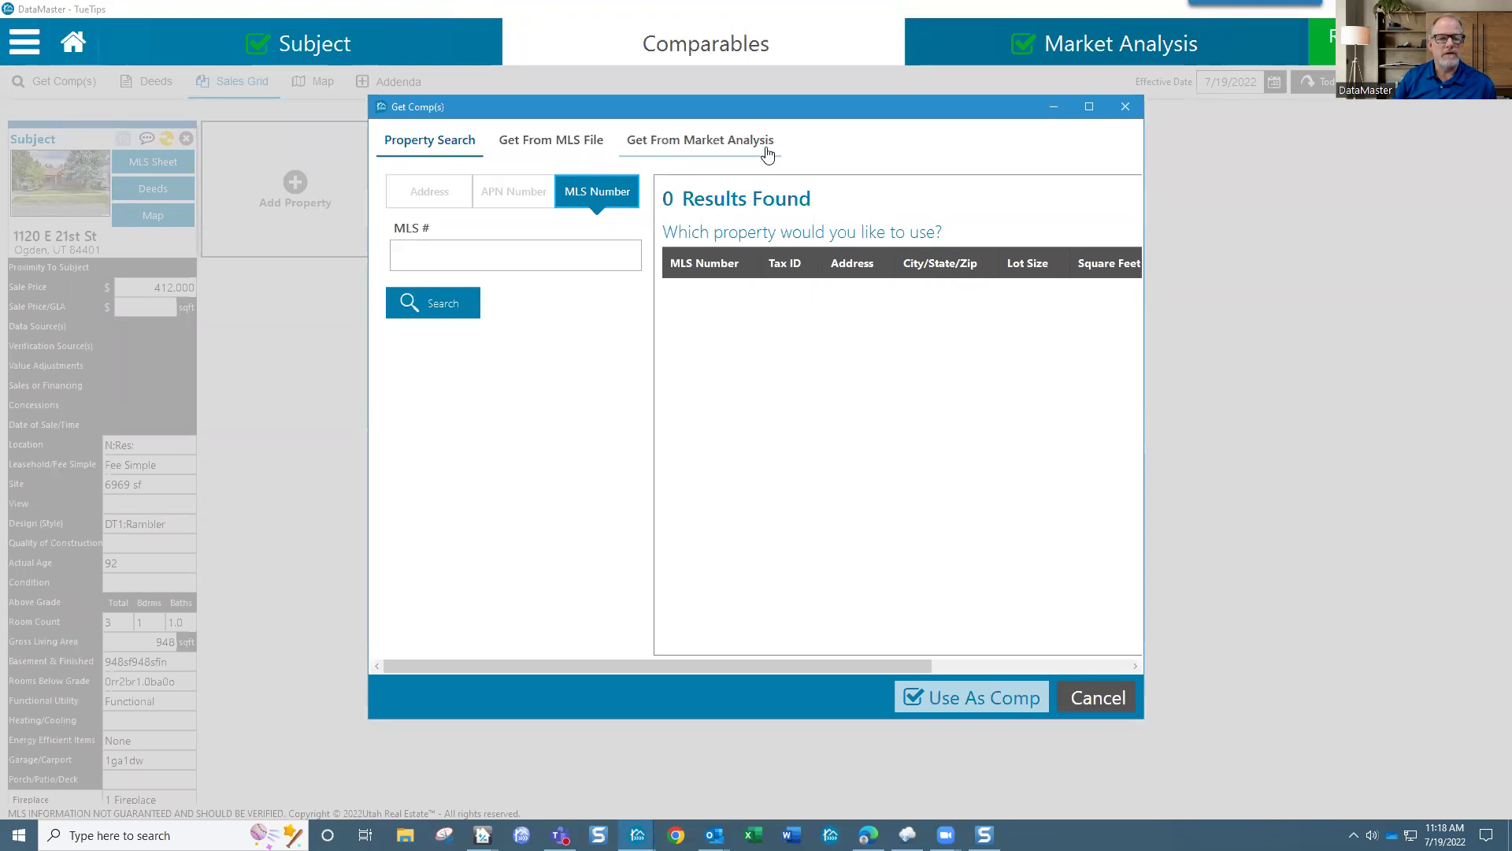
Step: List the market analysis properties in a widened dialog, sorted by close date newest first
click(728, 150)
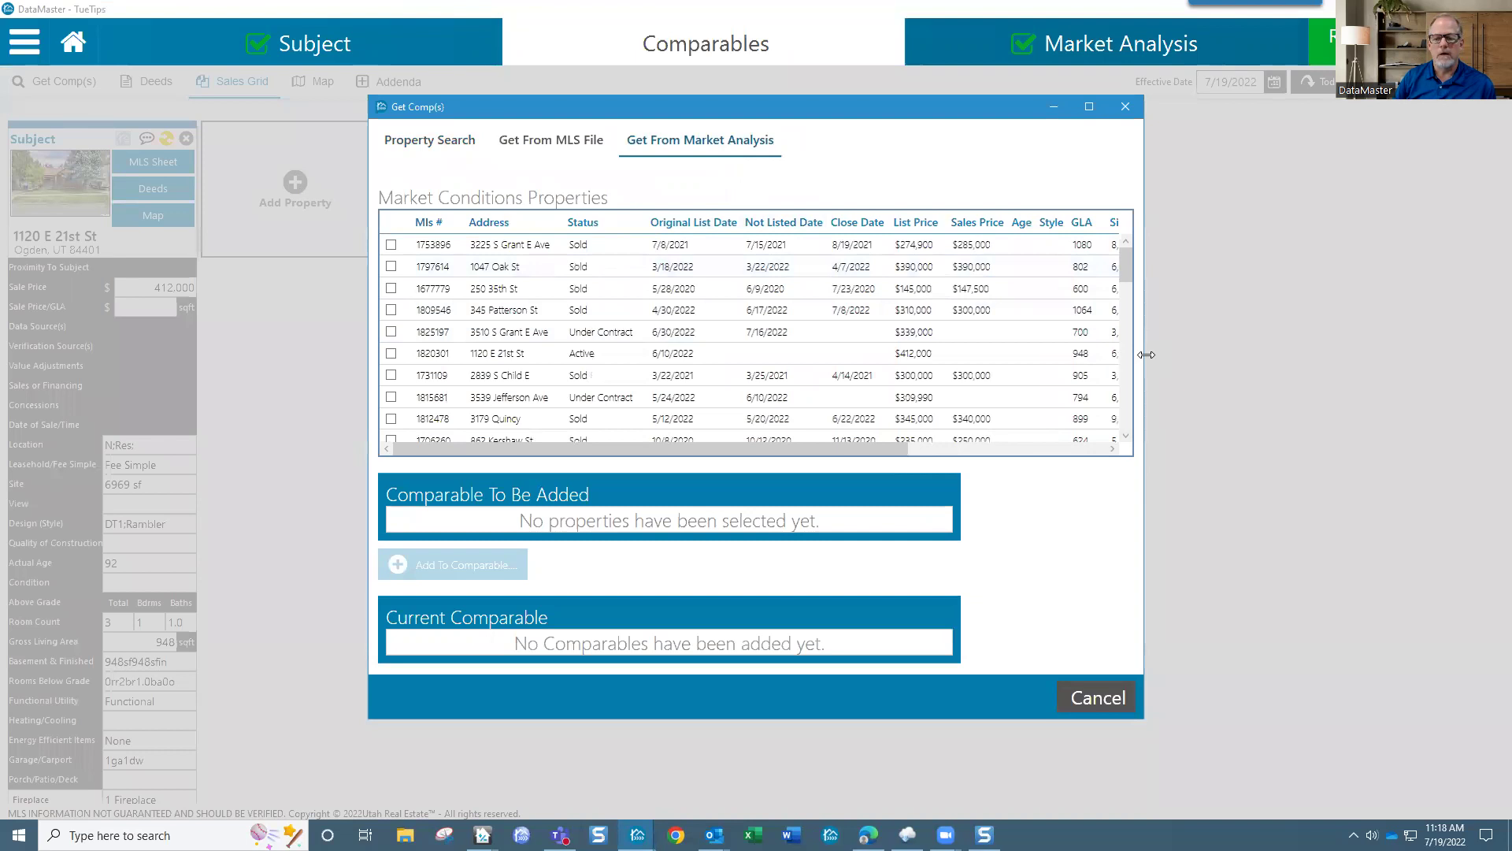
drag(1146, 354, 1406, 354)
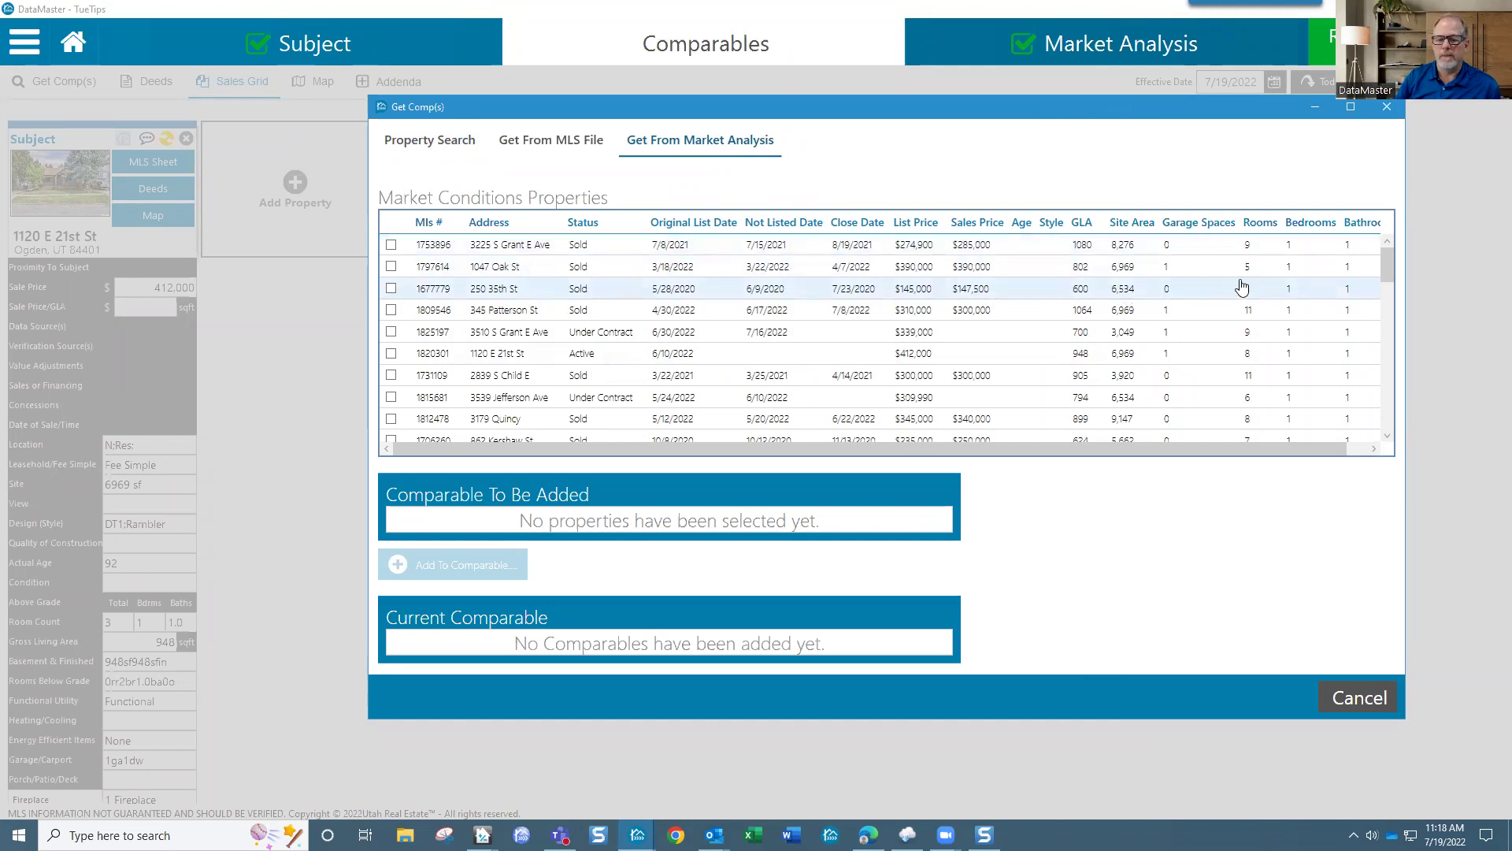
click(868, 230)
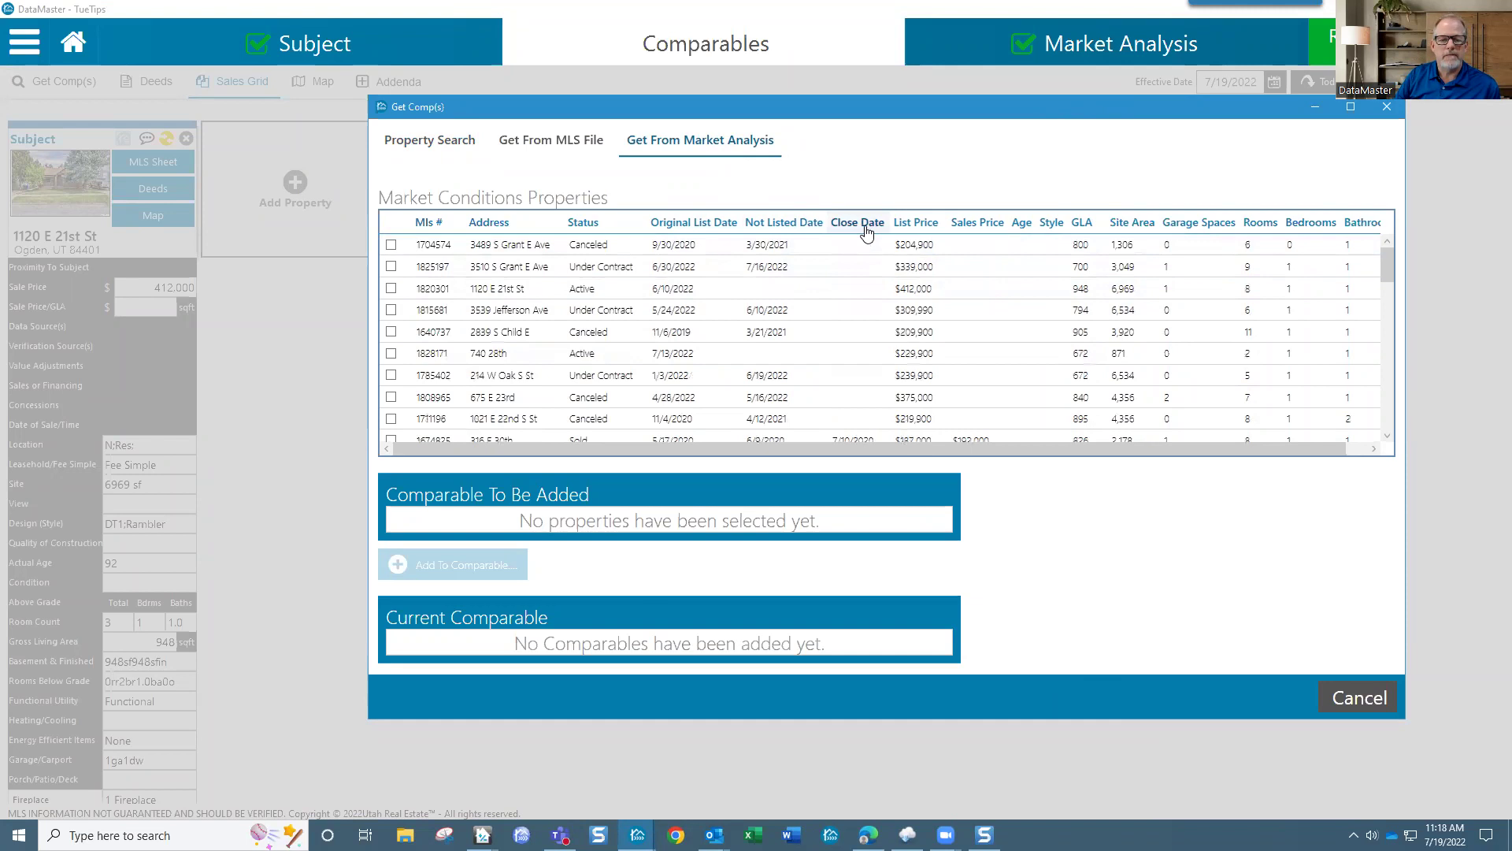
click(867, 230)
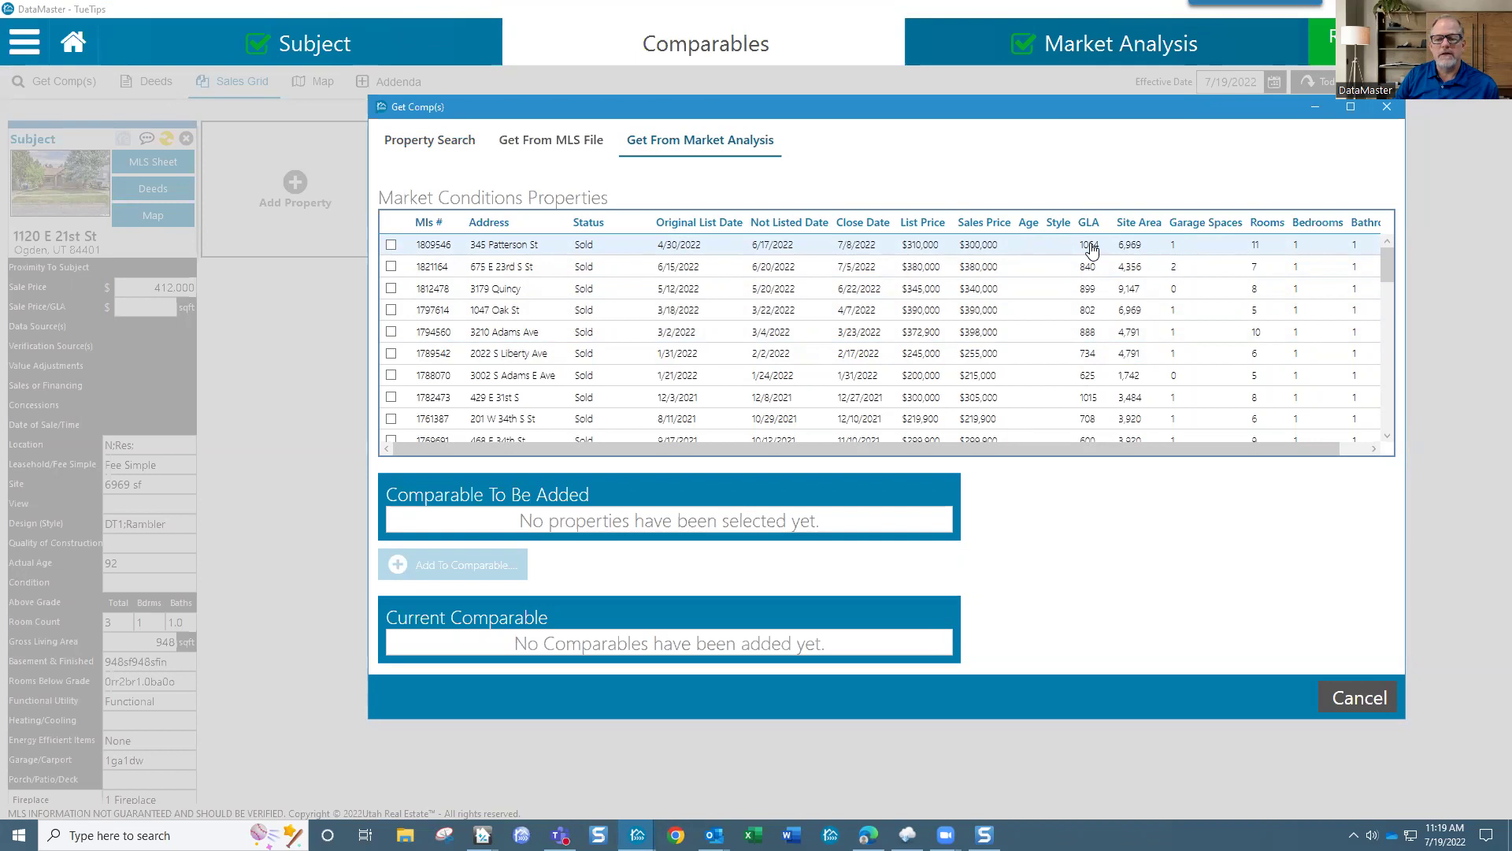
mouse_move(1006, 450)
mouse_down()
mouse_move(1091, 452)
mouse_move(977, 452)
mouse_up()
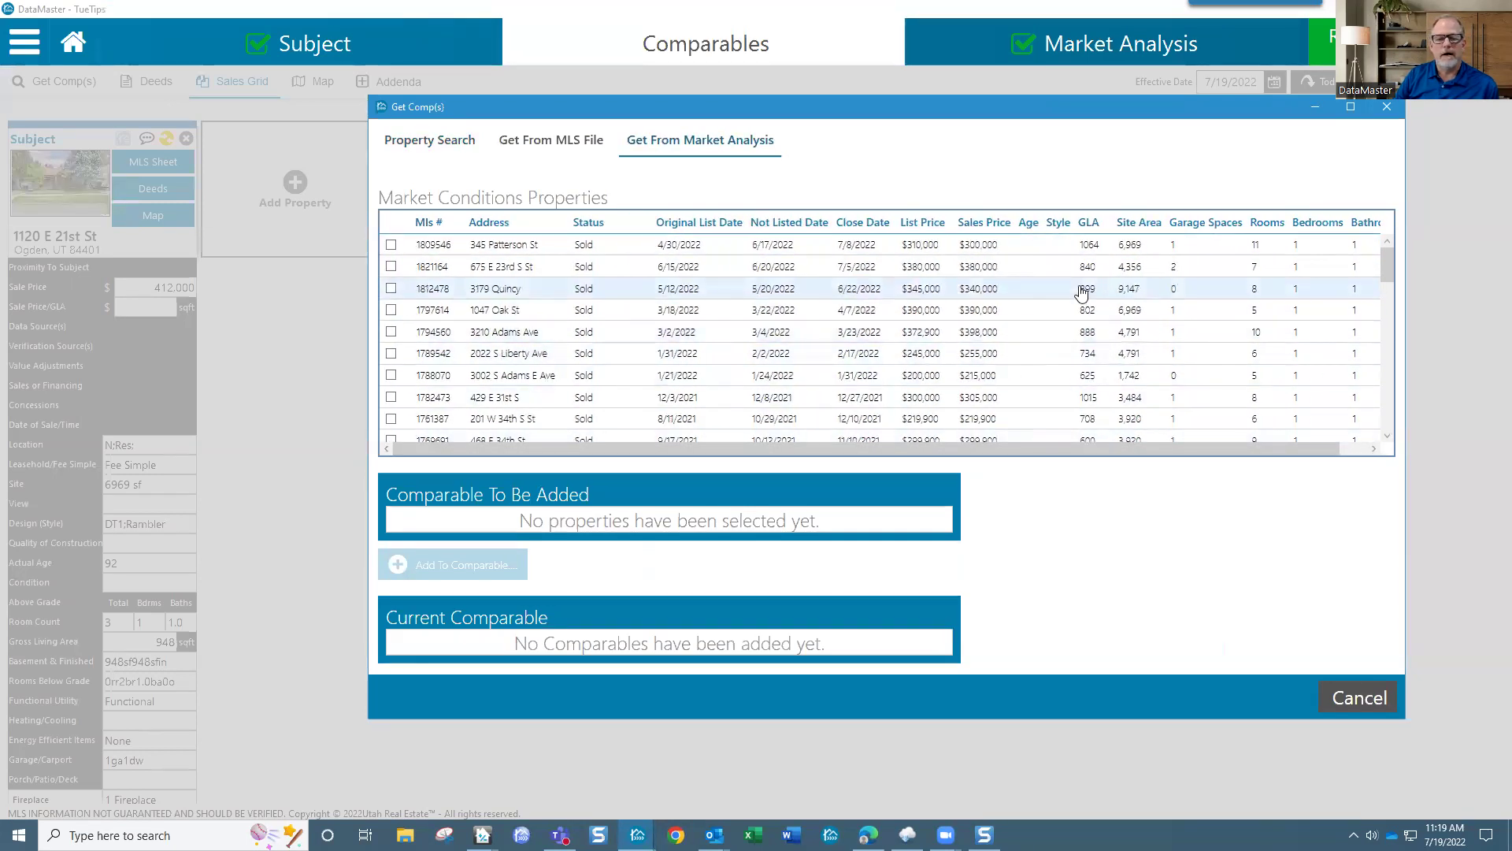
Step: Add the $380,000, $390,000 and $255,000 sales and $229,900 listing as comparables
click(390, 267)
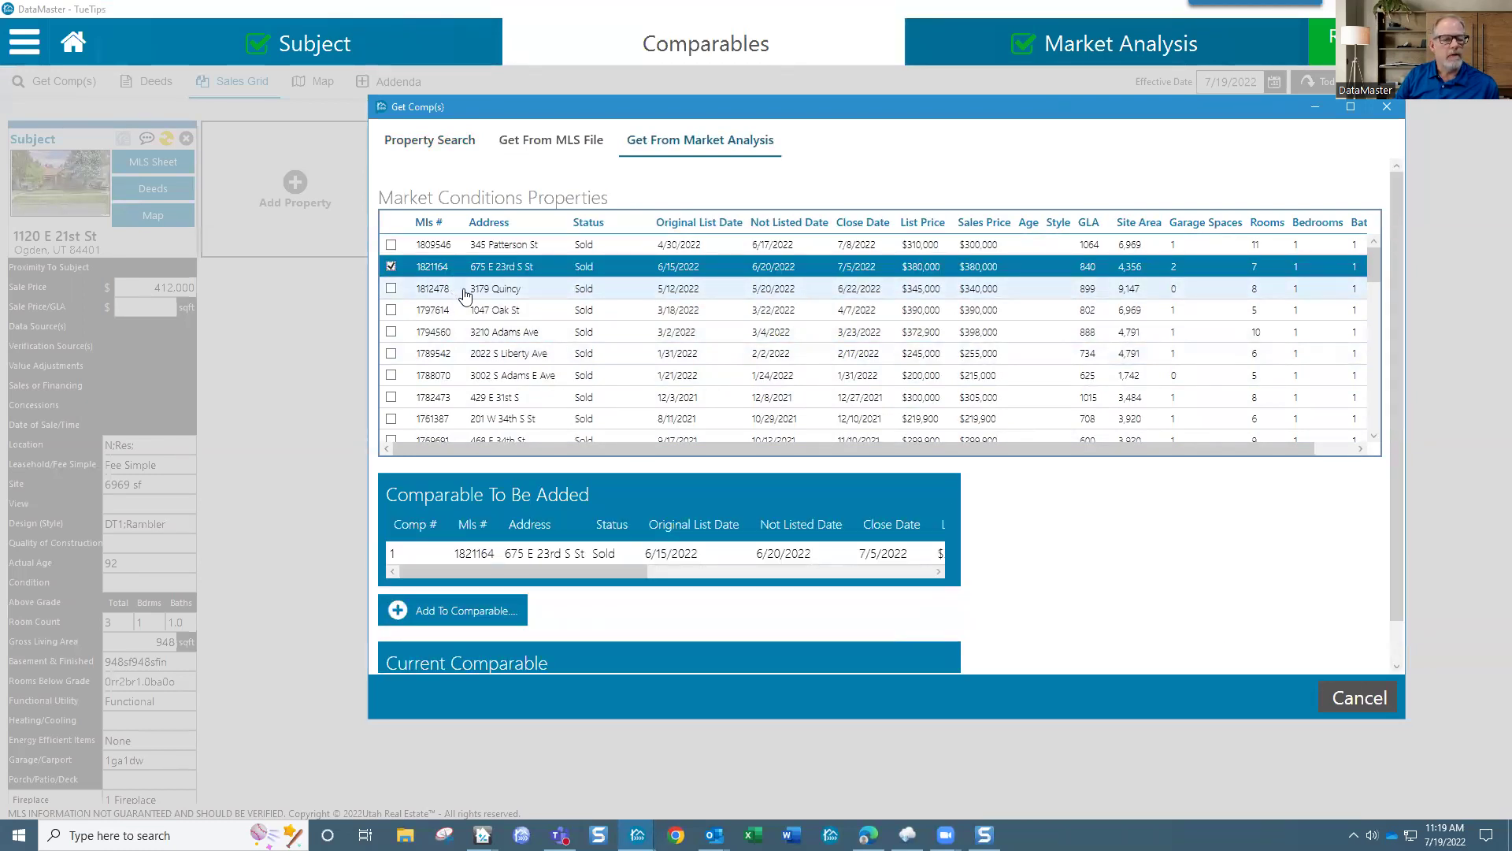
click(391, 311)
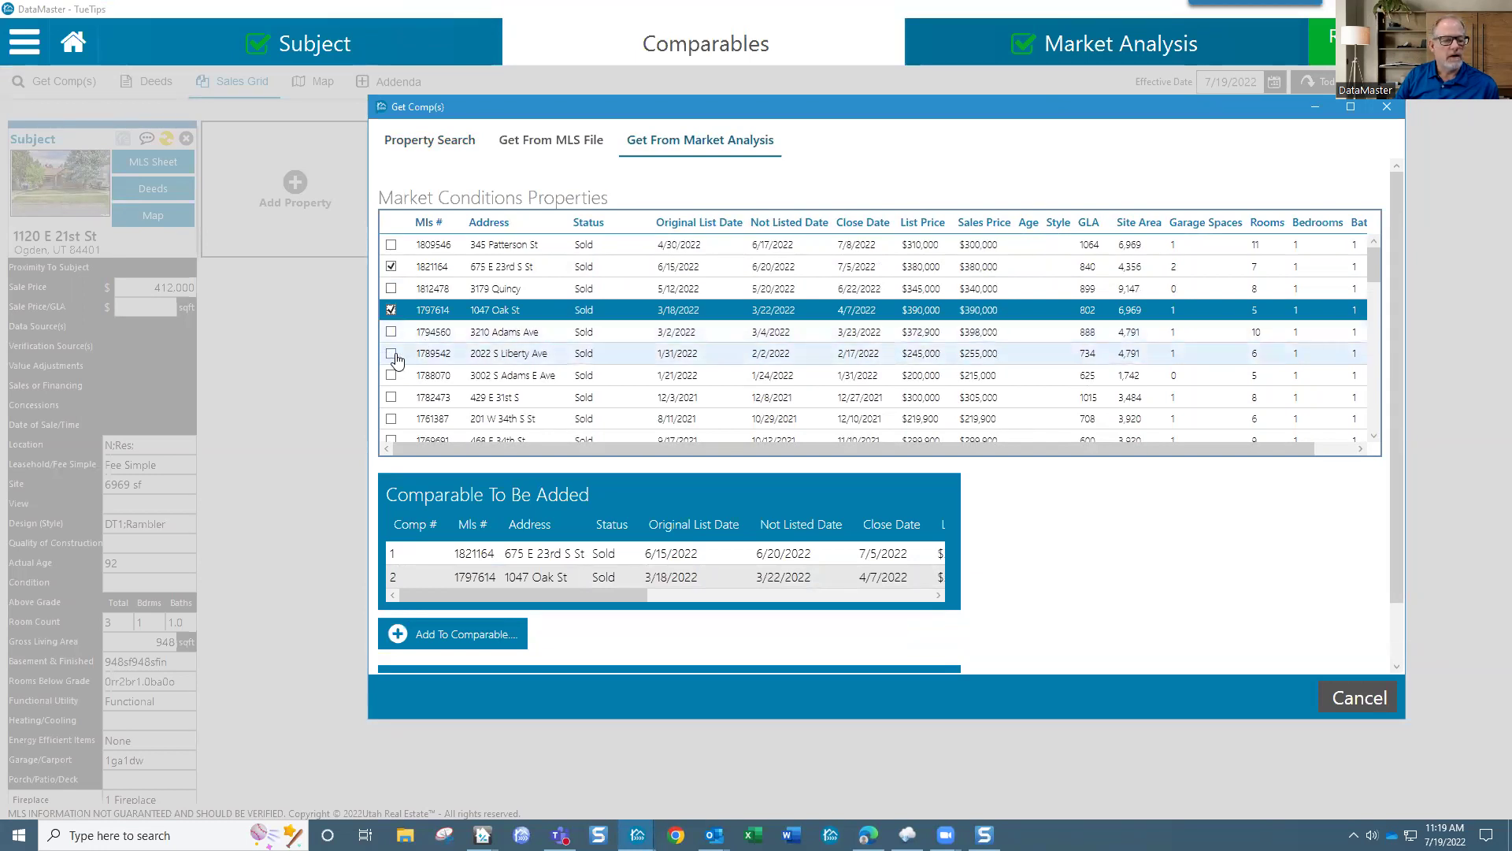
click(392, 353)
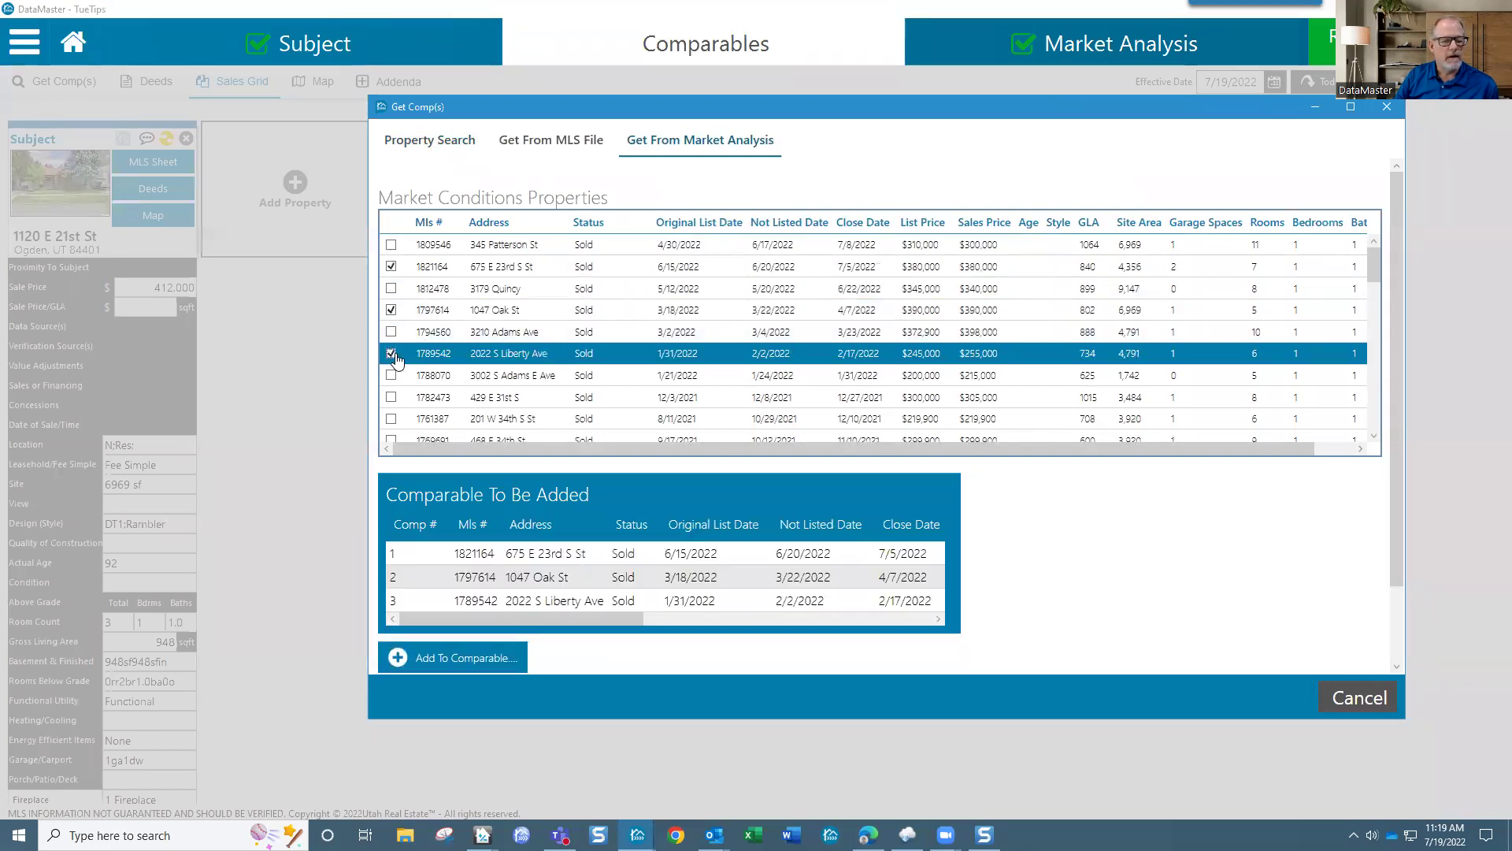
scroll(946, 409, down, 3)
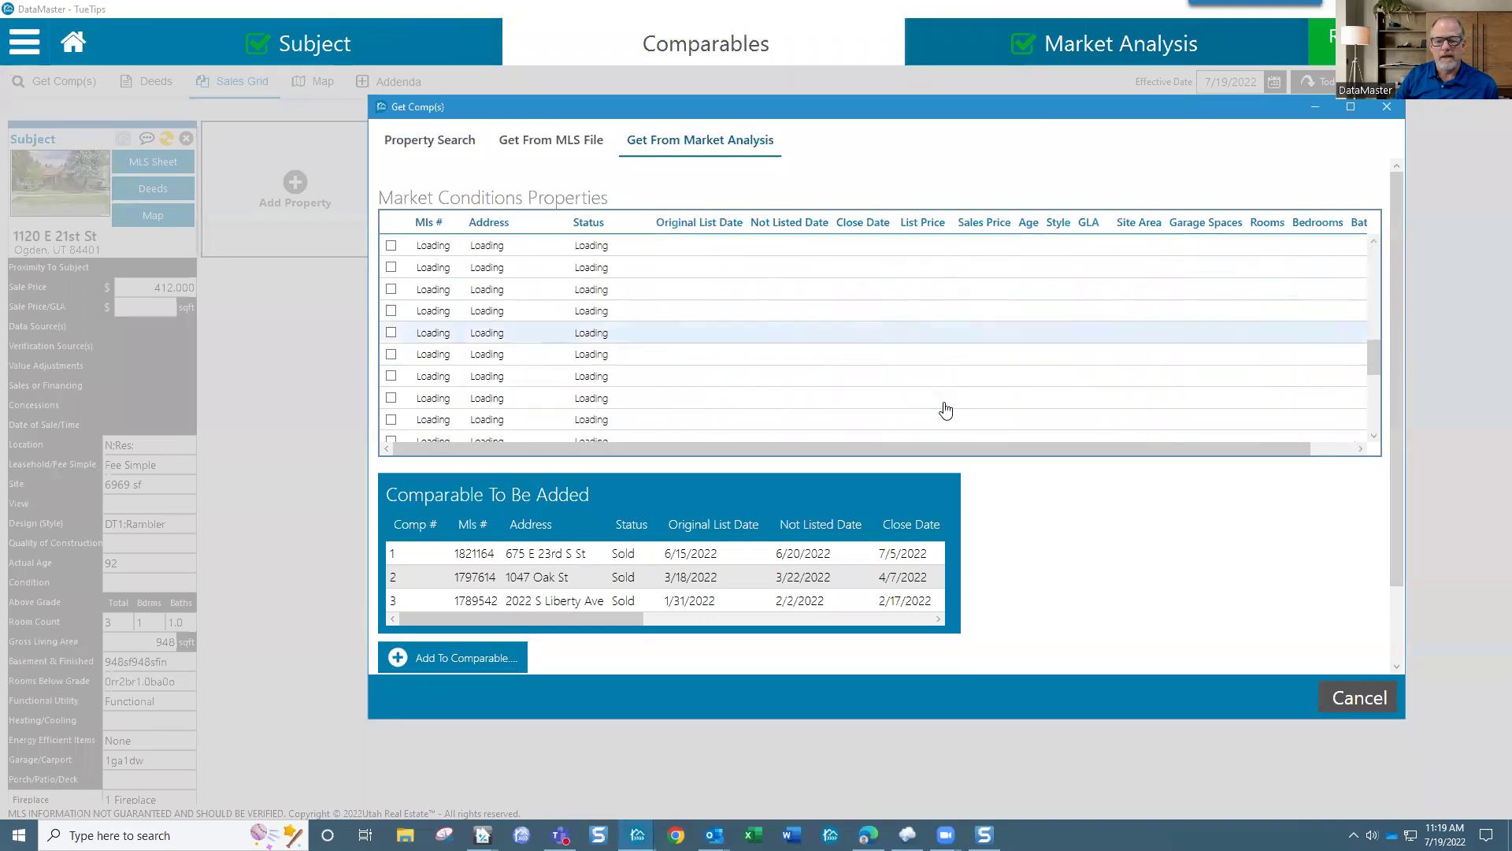
scroll(946, 409, down, 5)
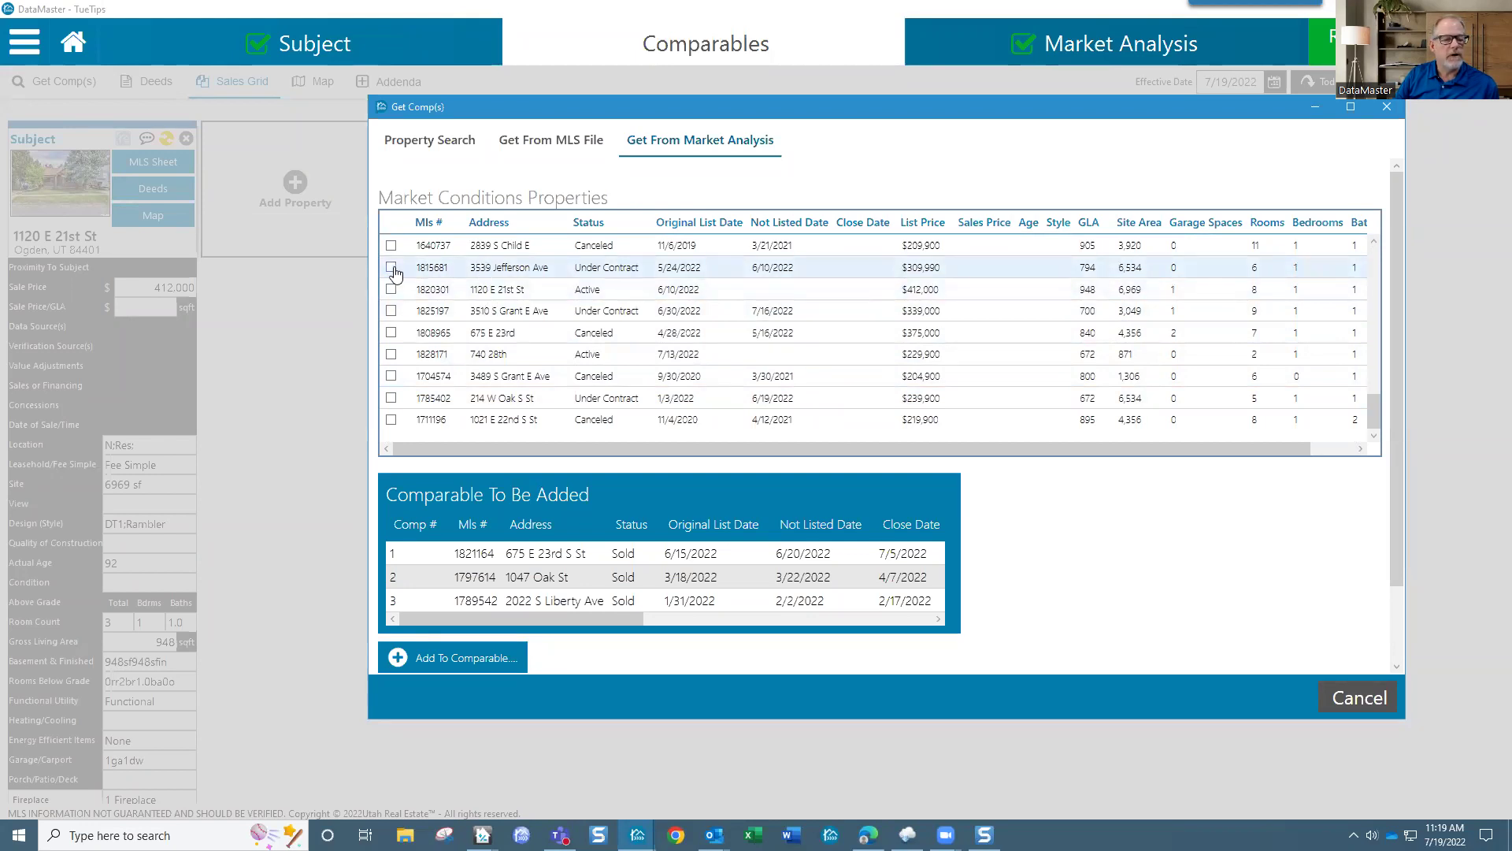
click(391, 354)
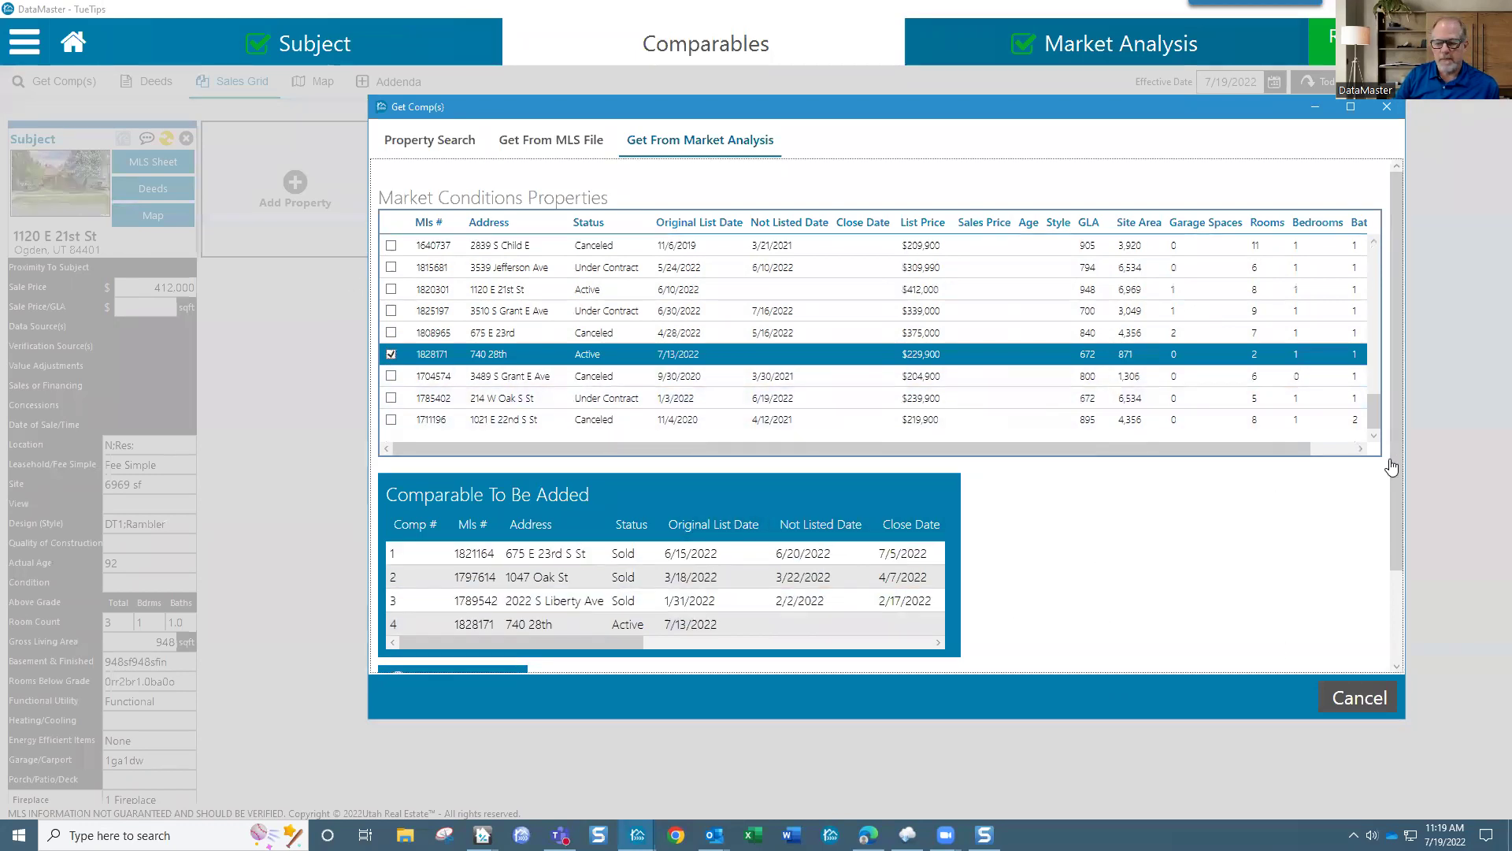
drag(1398, 481, 1399, 575)
click(460, 571)
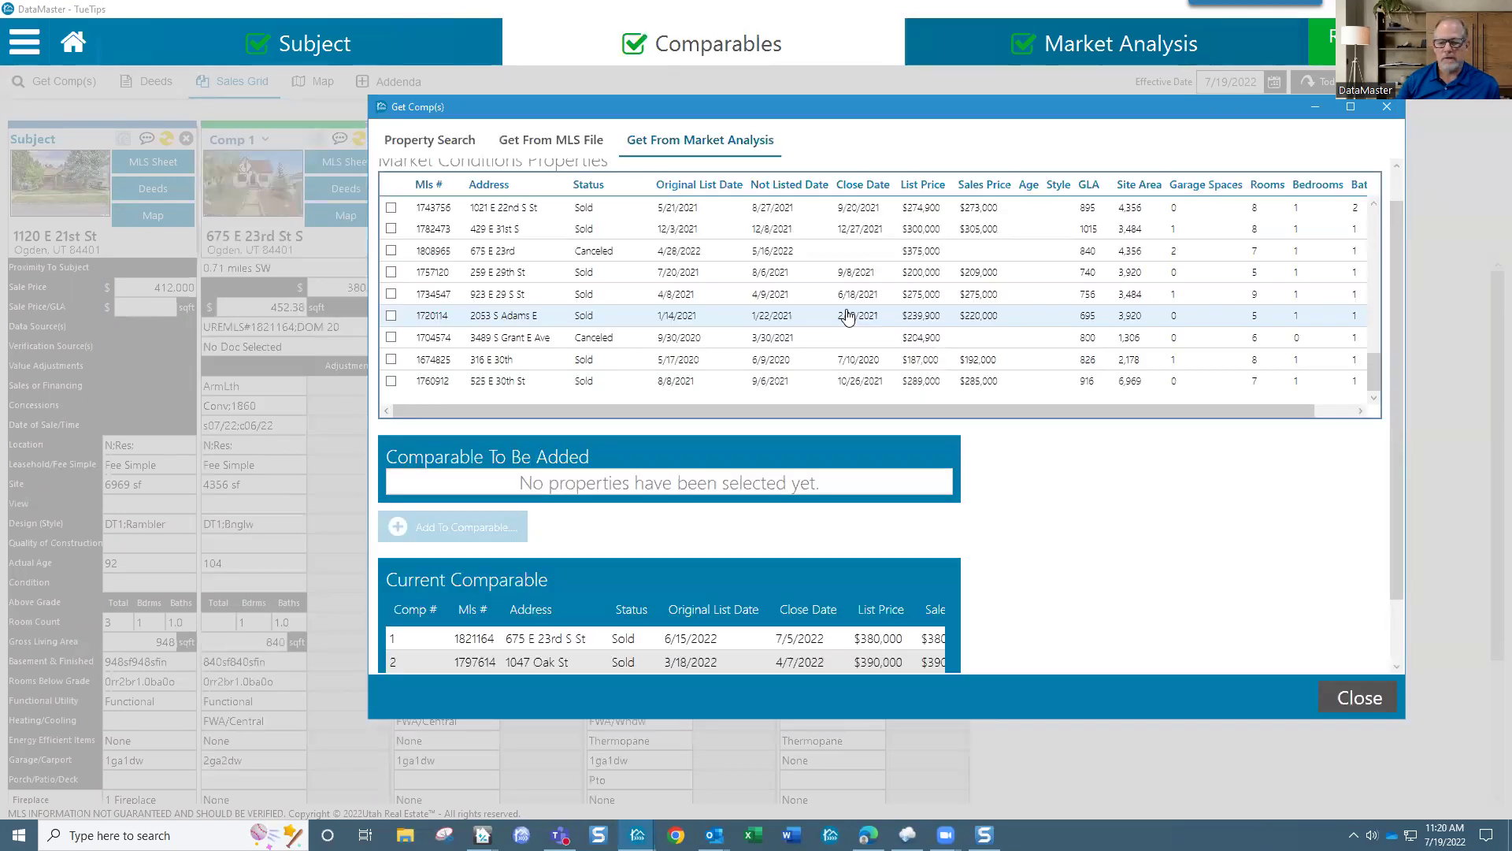
scroll(965, 267, up, 5)
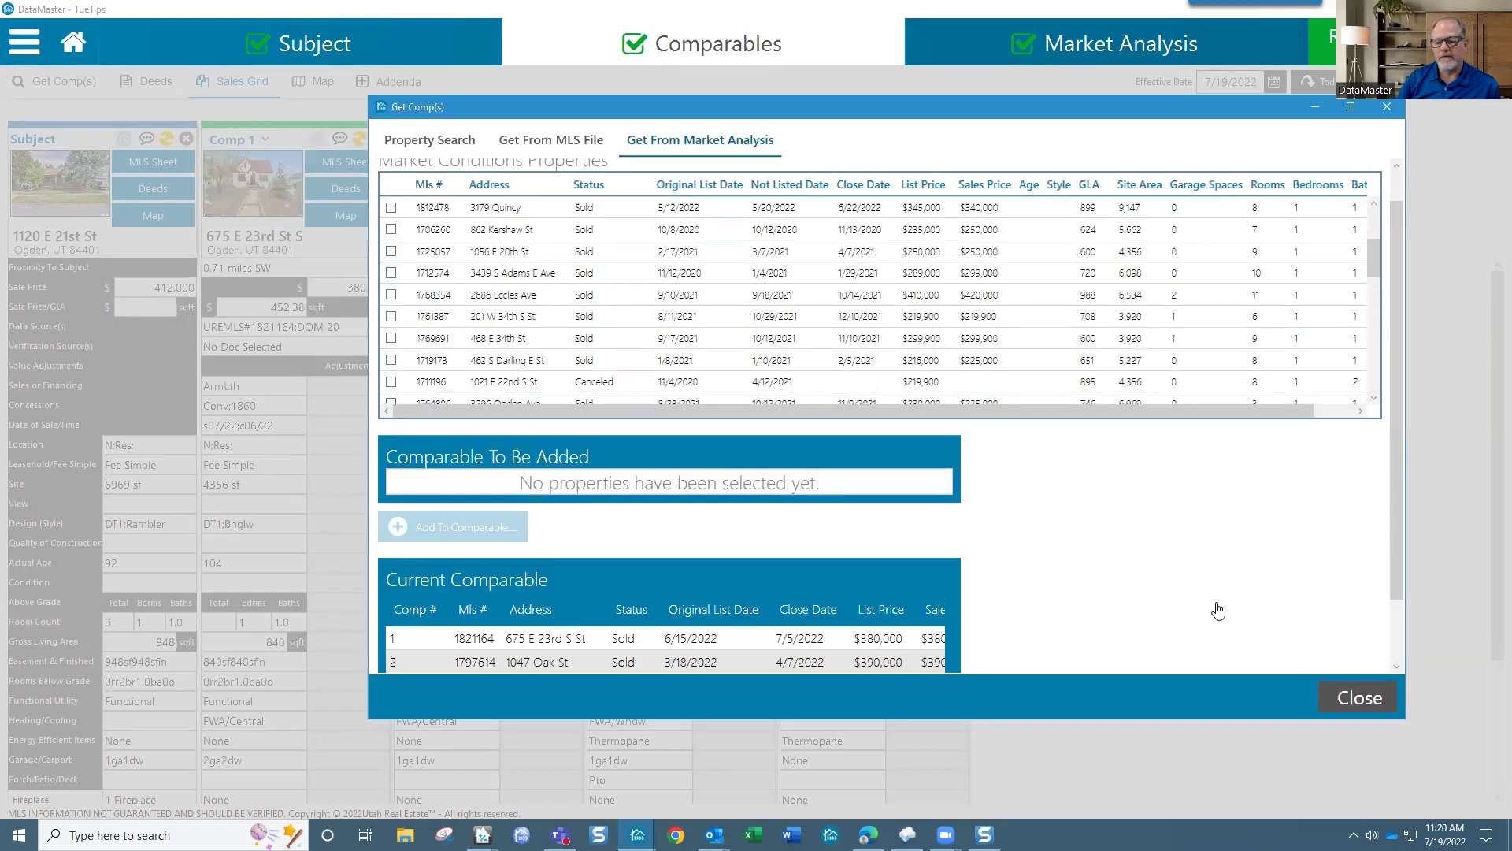
click(1361, 697)
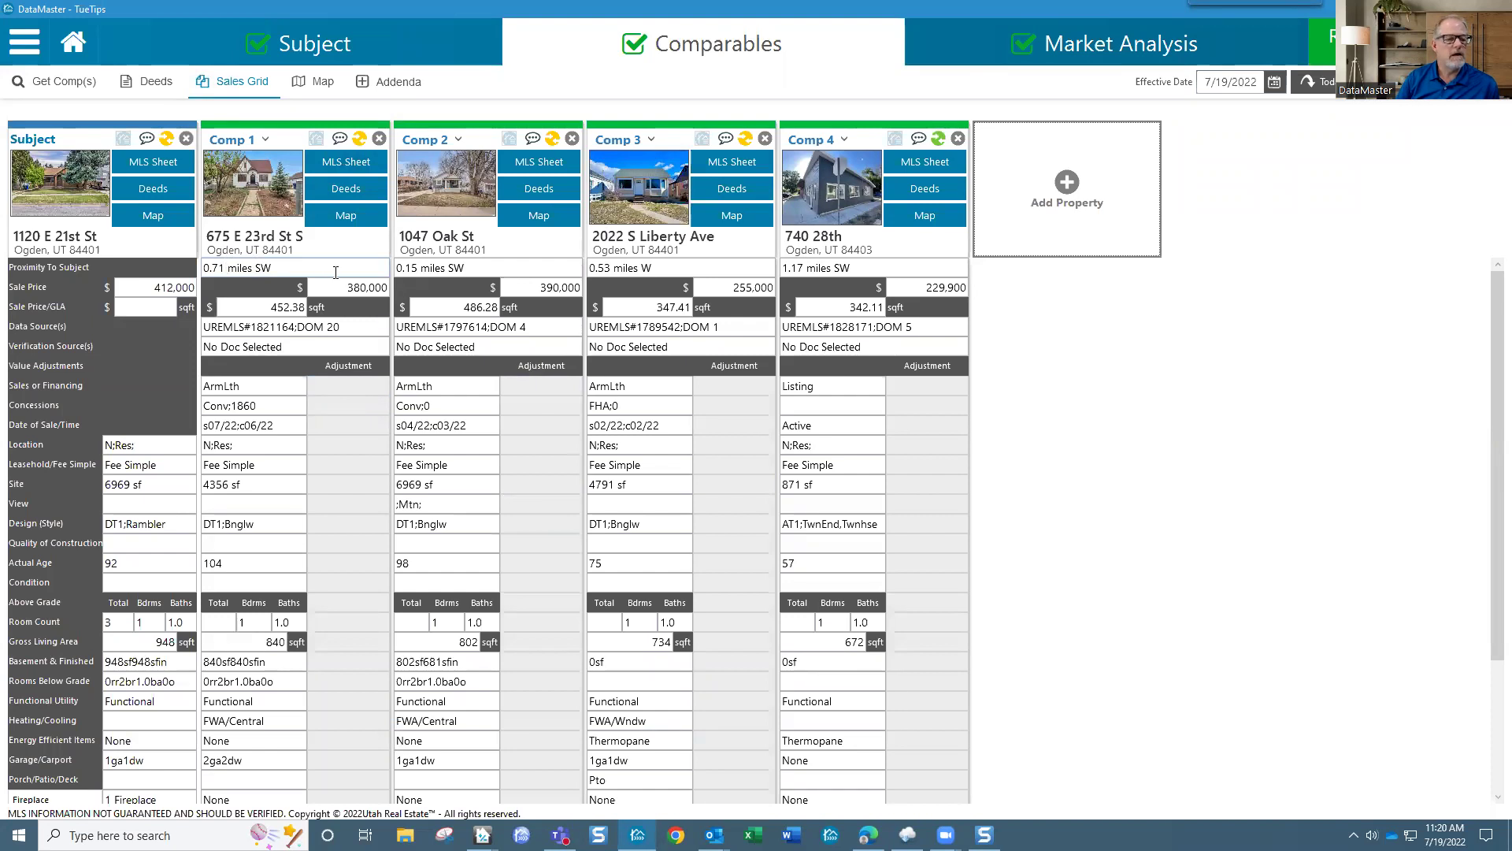
drag(403, 268, 466, 268)
drag(596, 268, 621, 269)
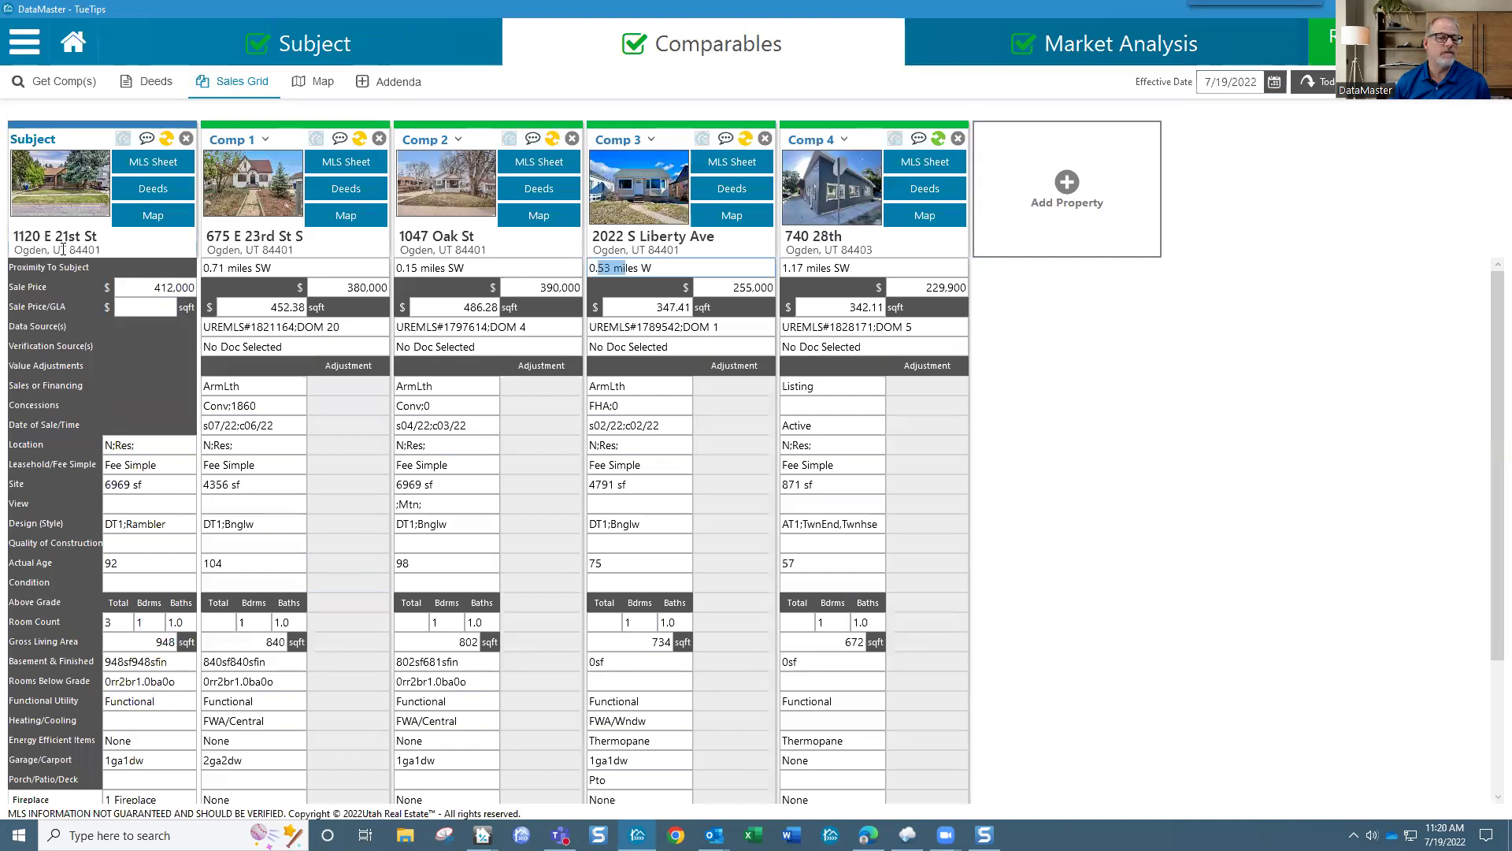
click(318, 267)
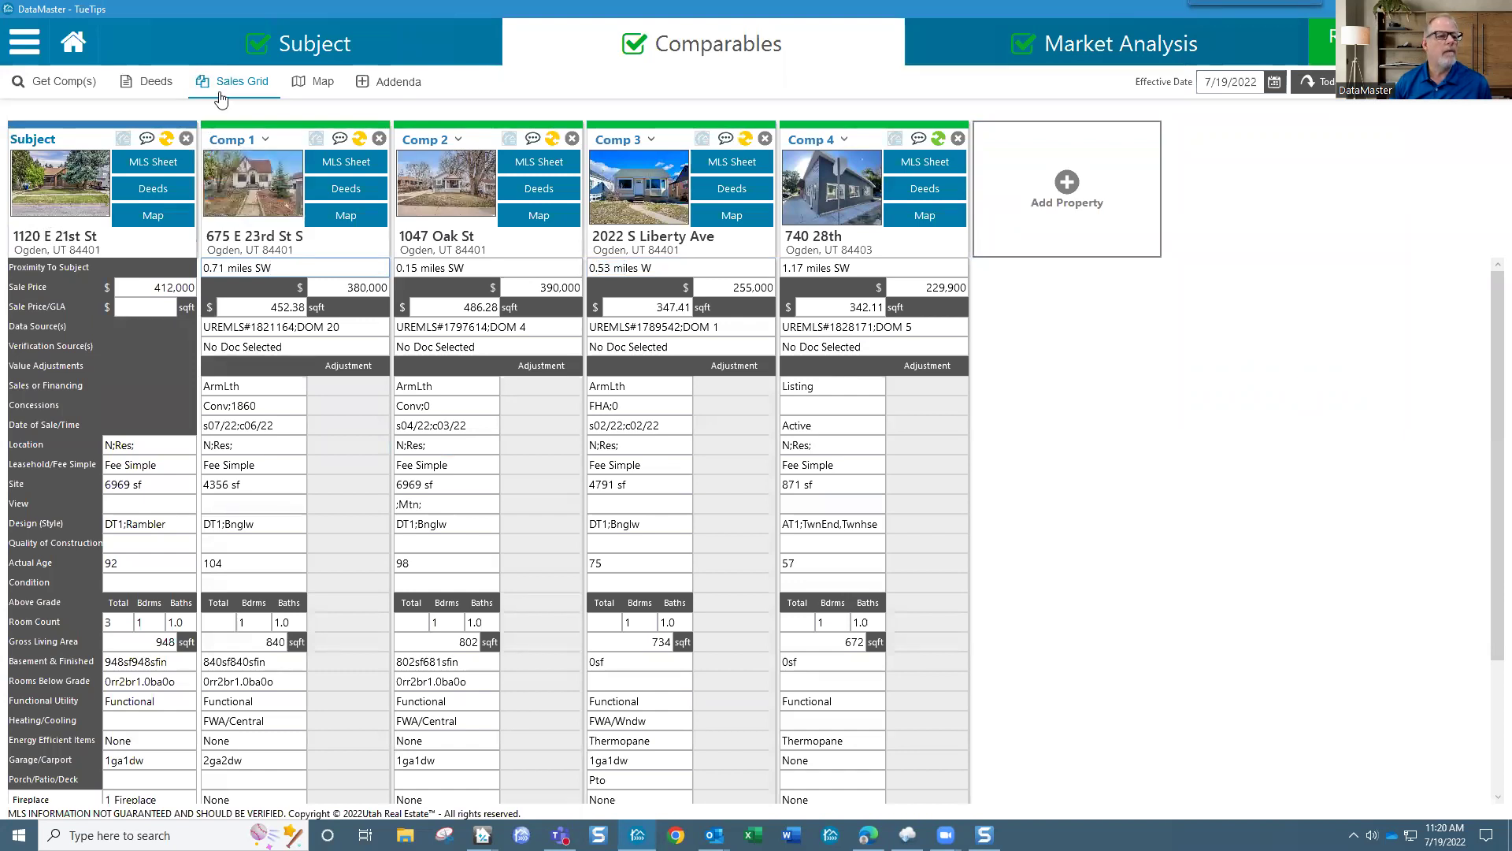
Step: Map the subject and comps across wider Ogden, separating labels and showing market-condition properties
click(318, 84)
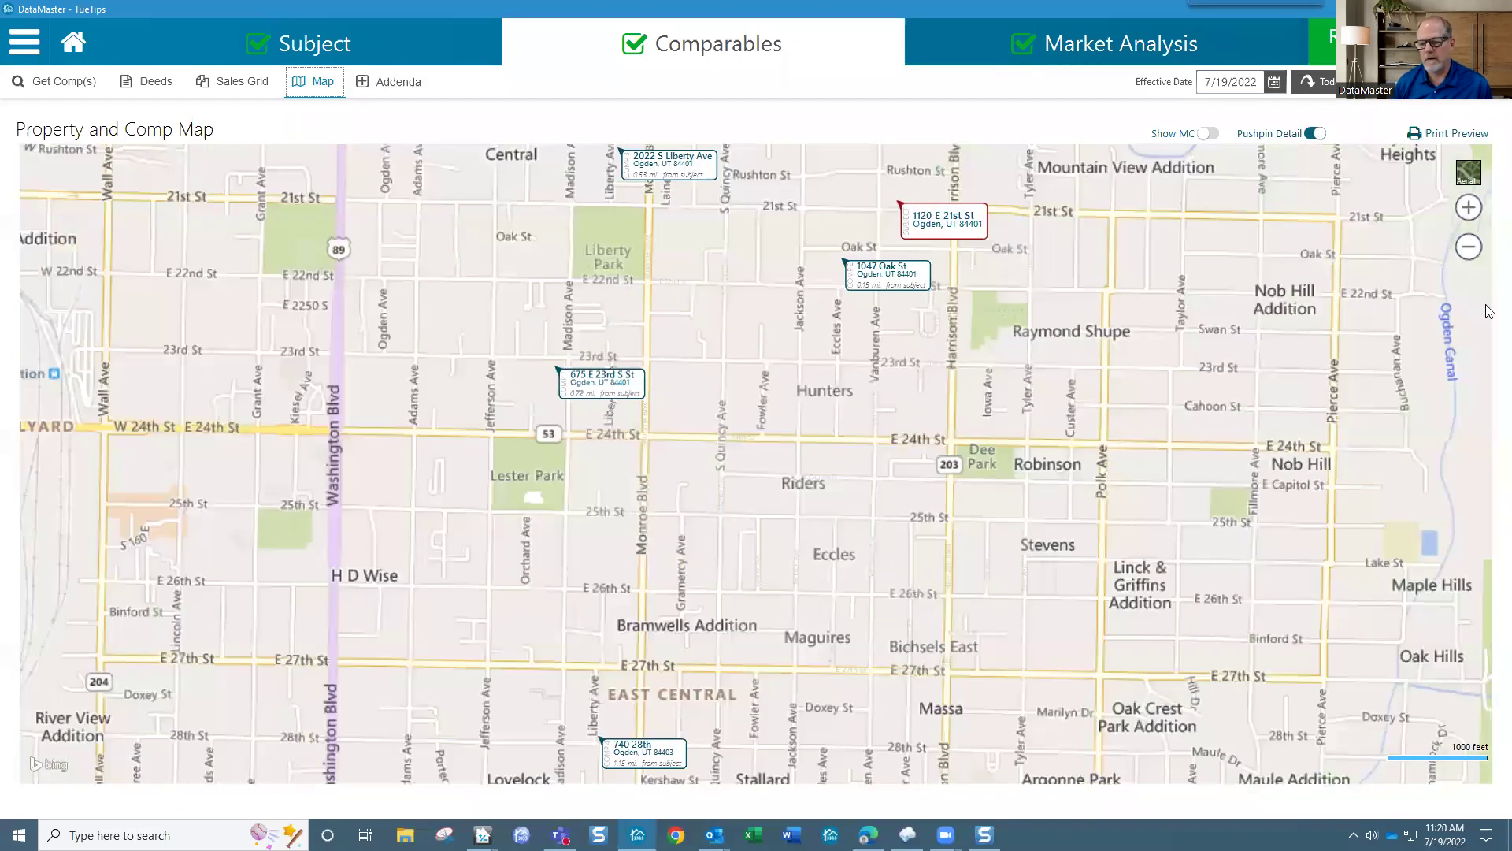
click(1469, 248)
drag(890, 346, 872, 284)
drag(719, 331, 735, 280)
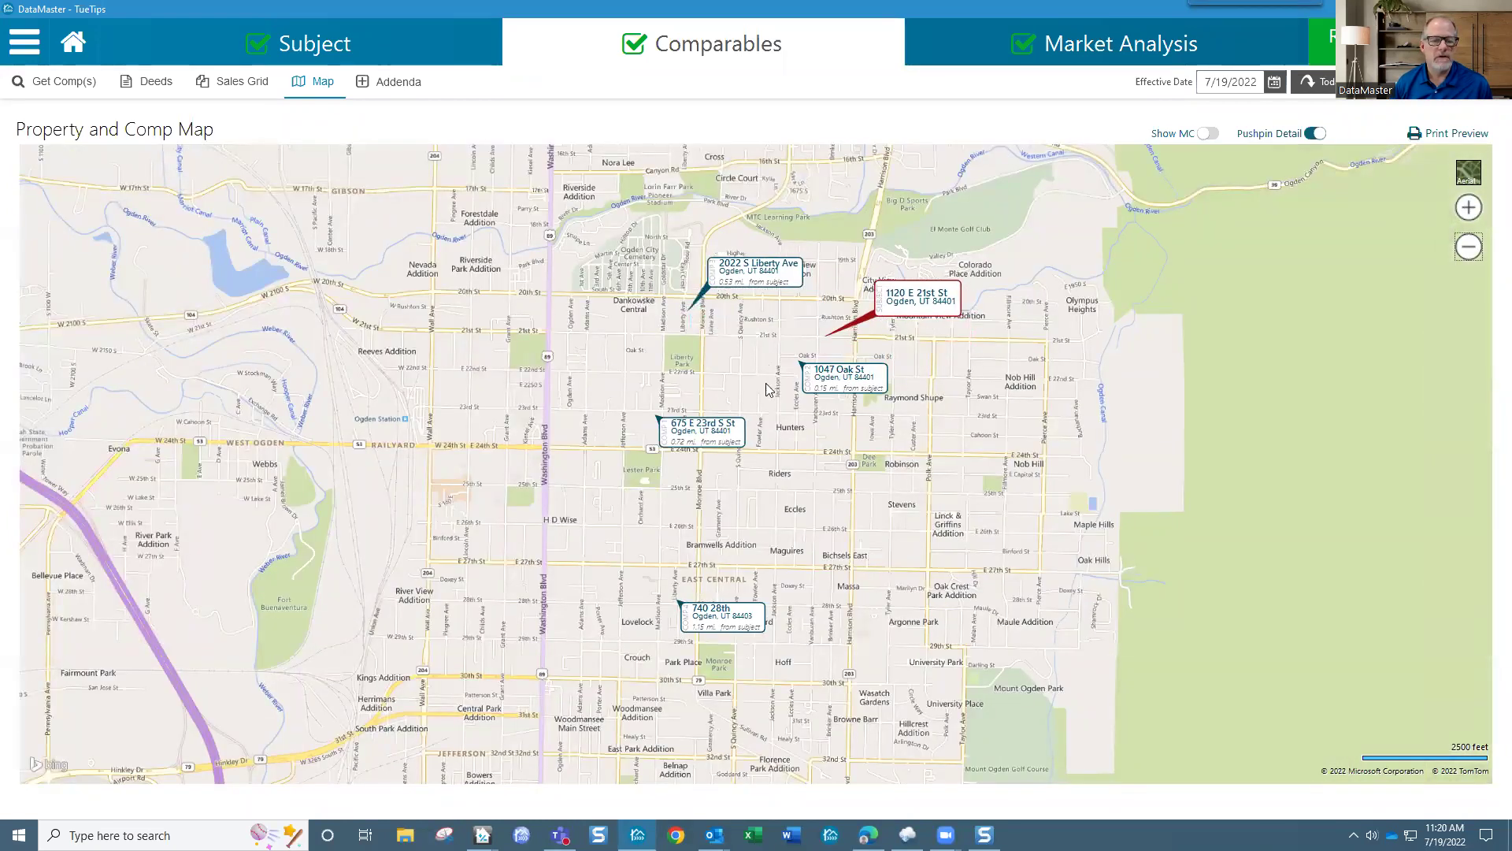
click(1207, 134)
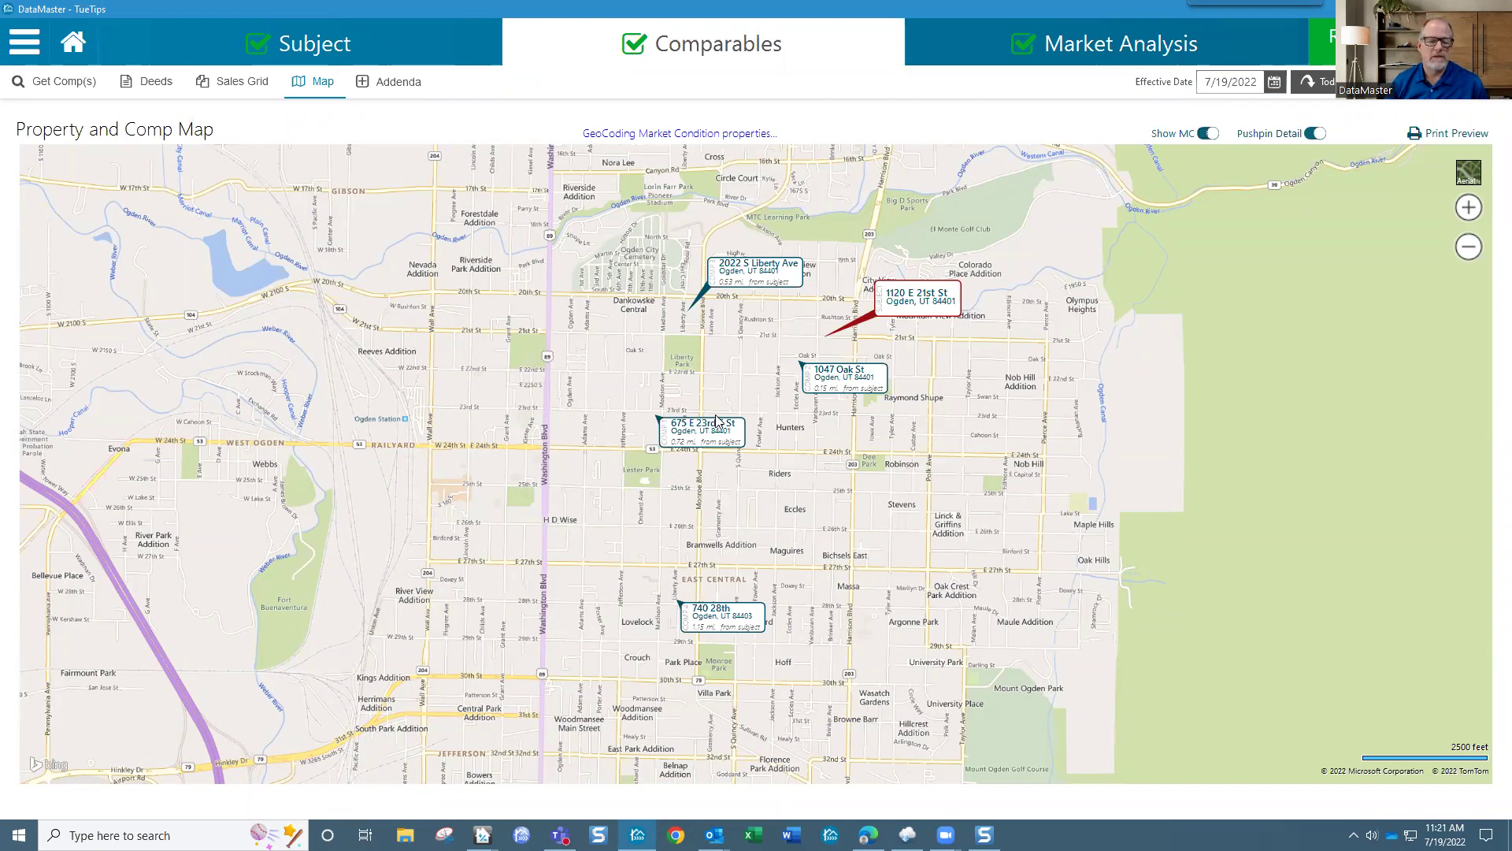
drag(712, 443, 554, 377)
drag(703, 615, 575, 561)
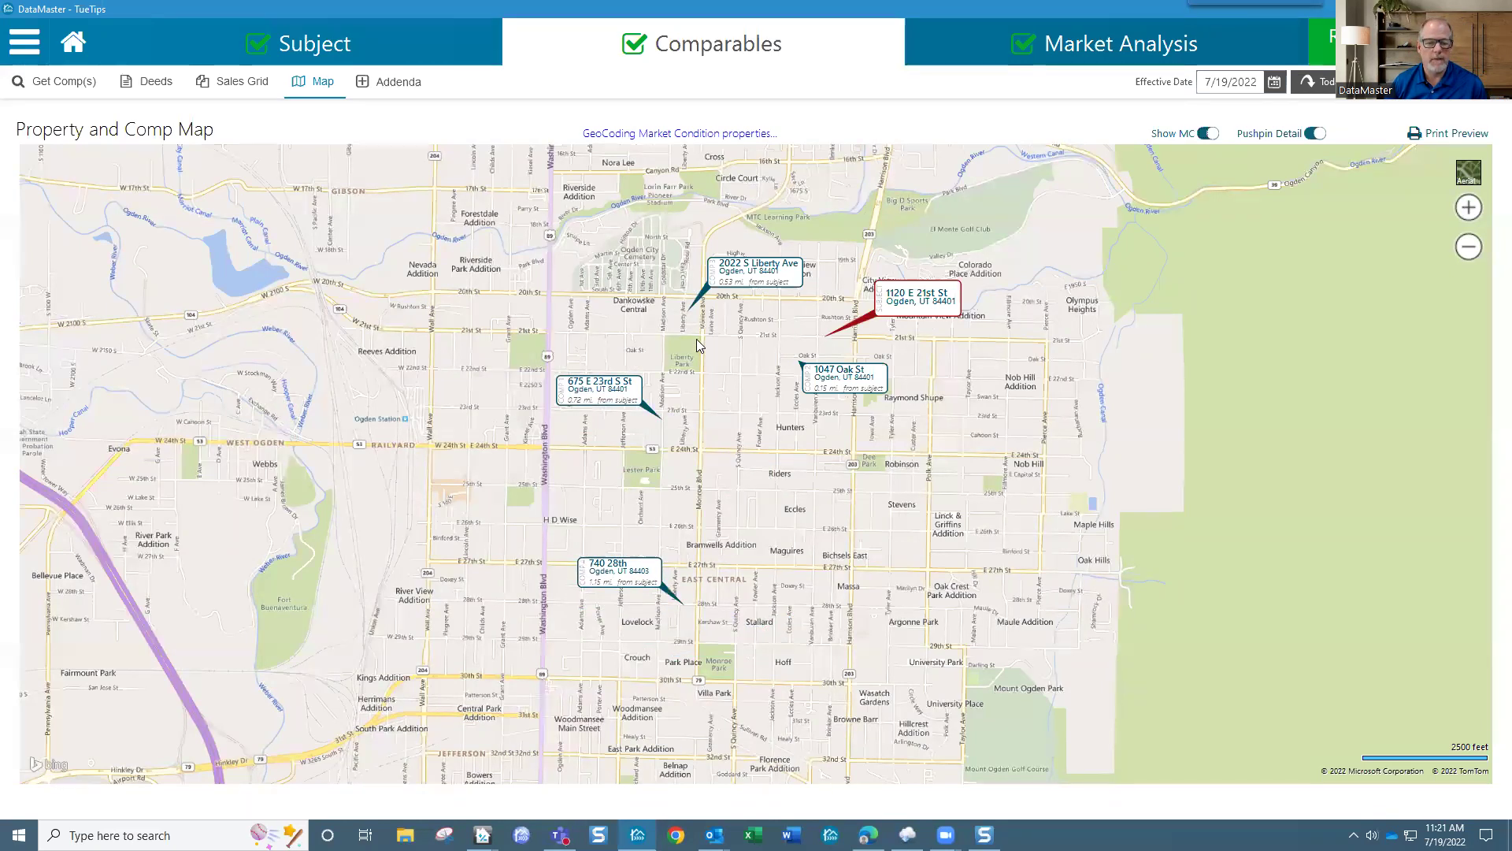
drag(768, 276, 580, 261)
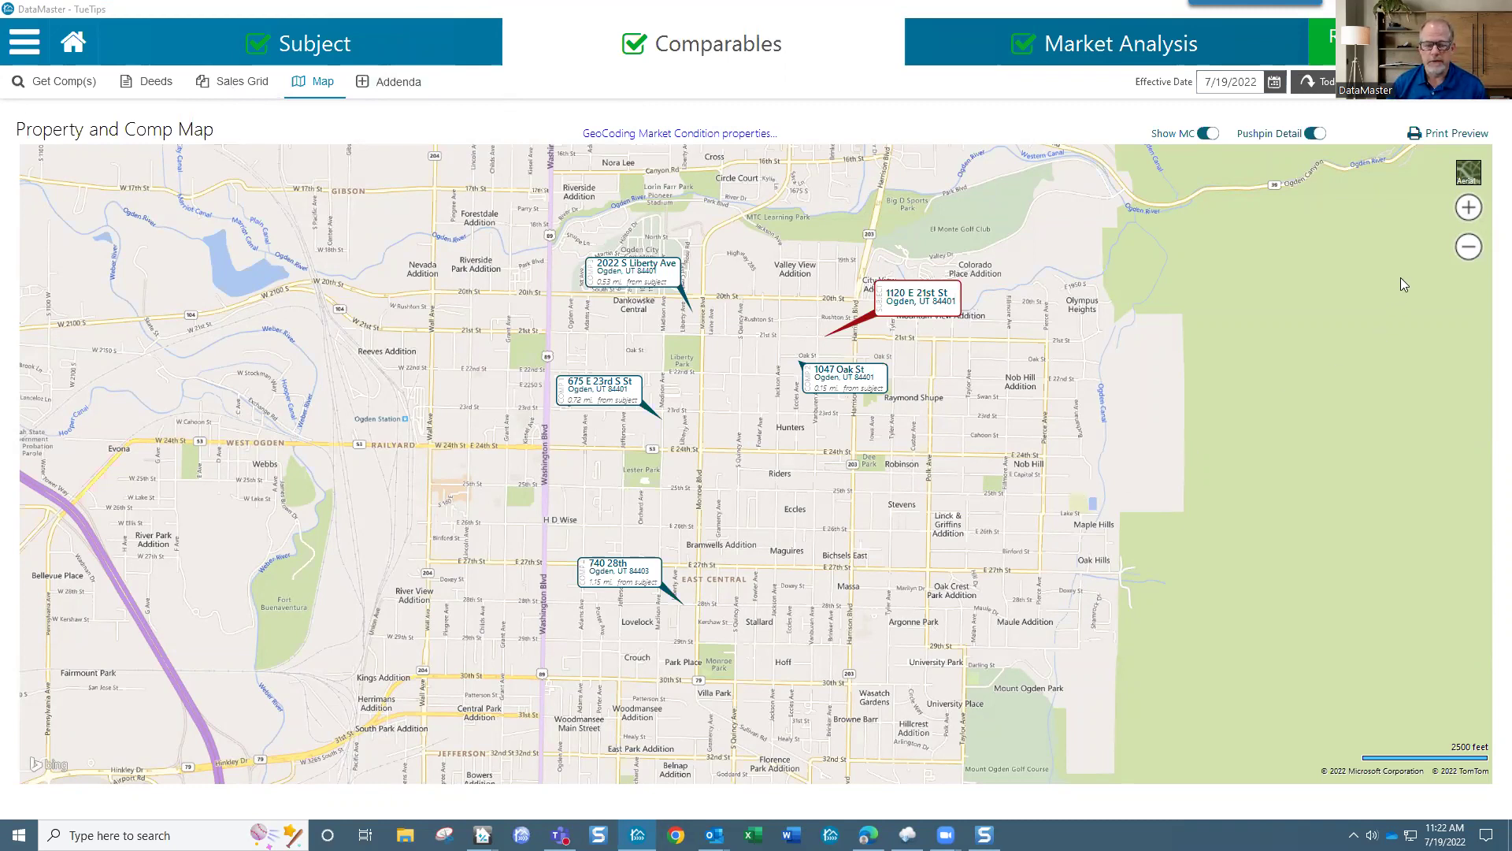
scroll(849, 402, down, 2)
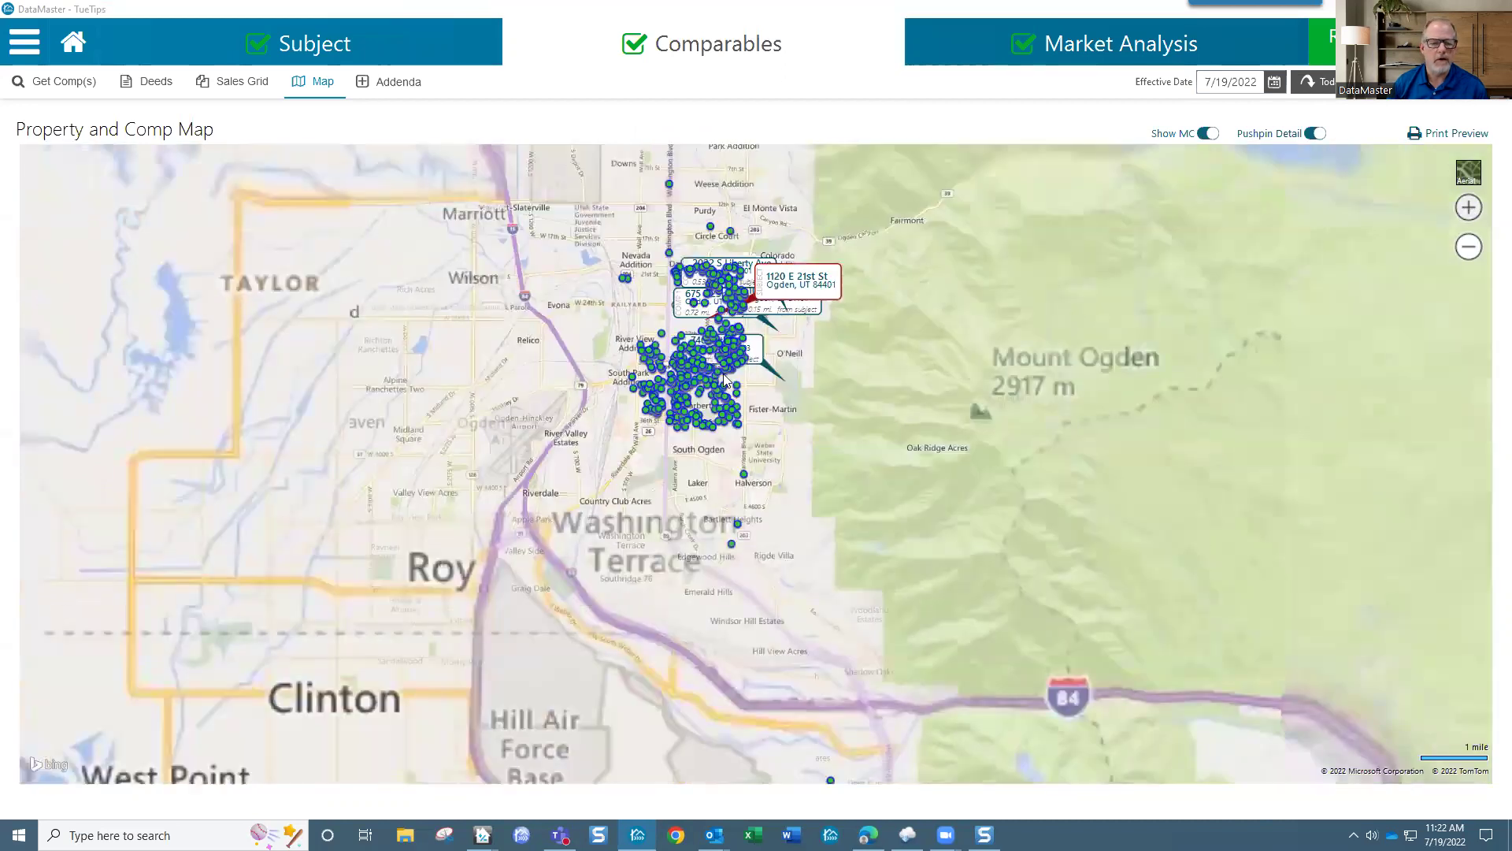
scroll(709, 354, up, 1)
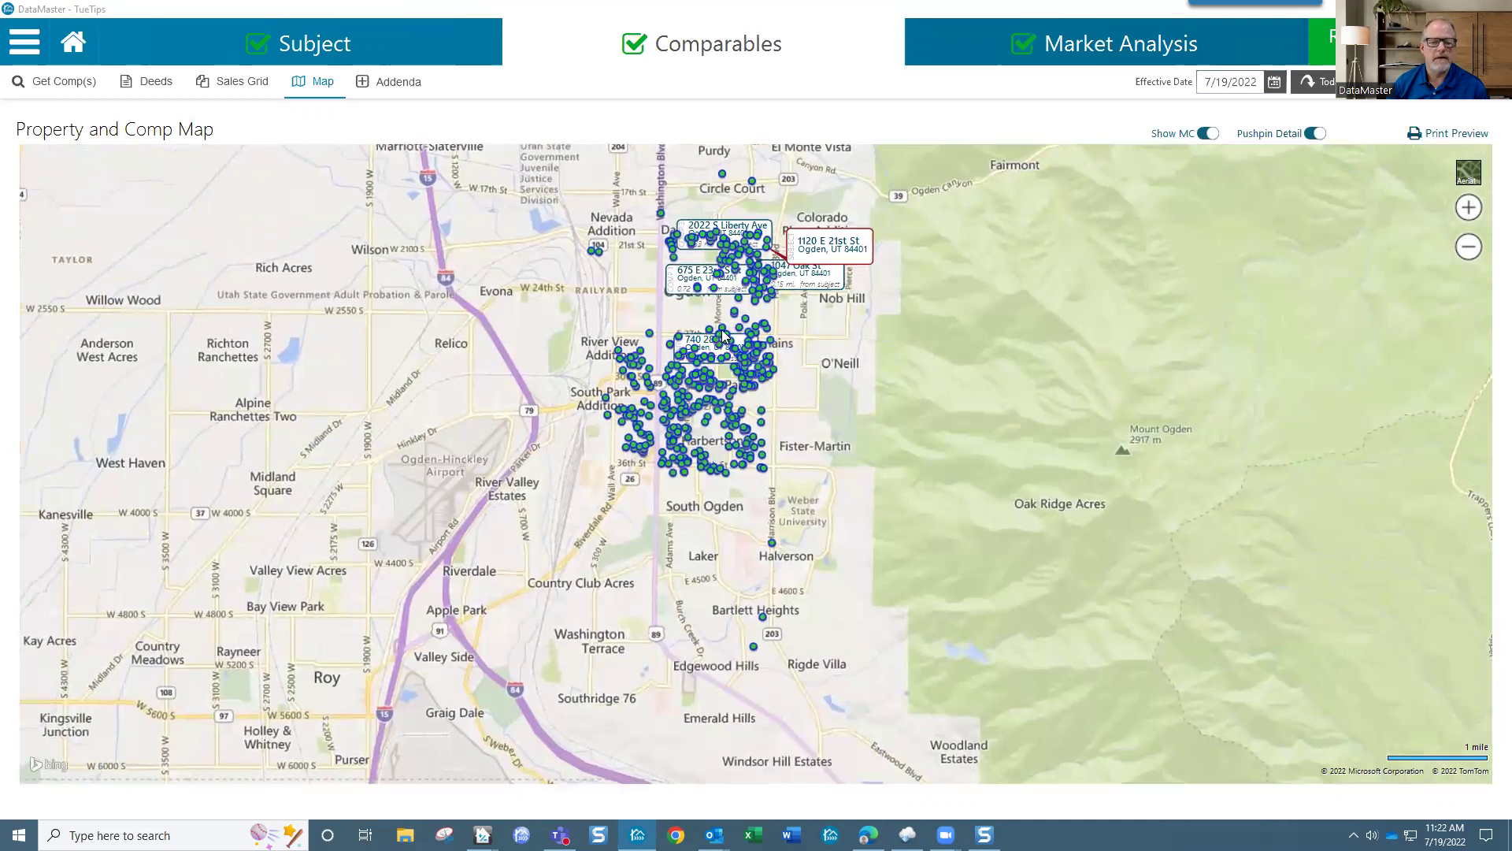
scroll(721, 338, up, 8)
scroll(725, 336, down, 5)
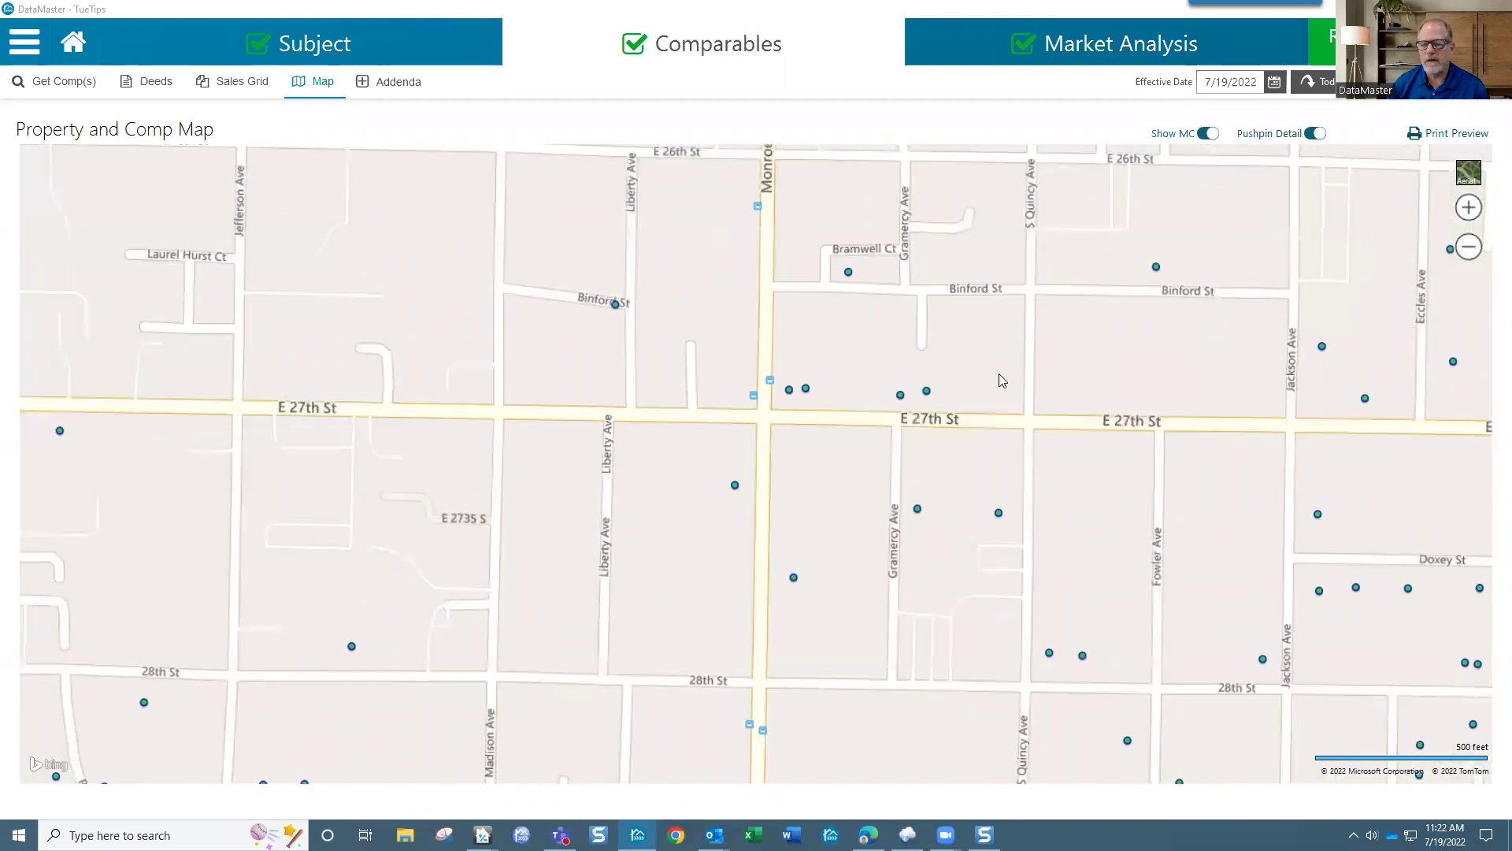
scroll(999, 373, down, 1)
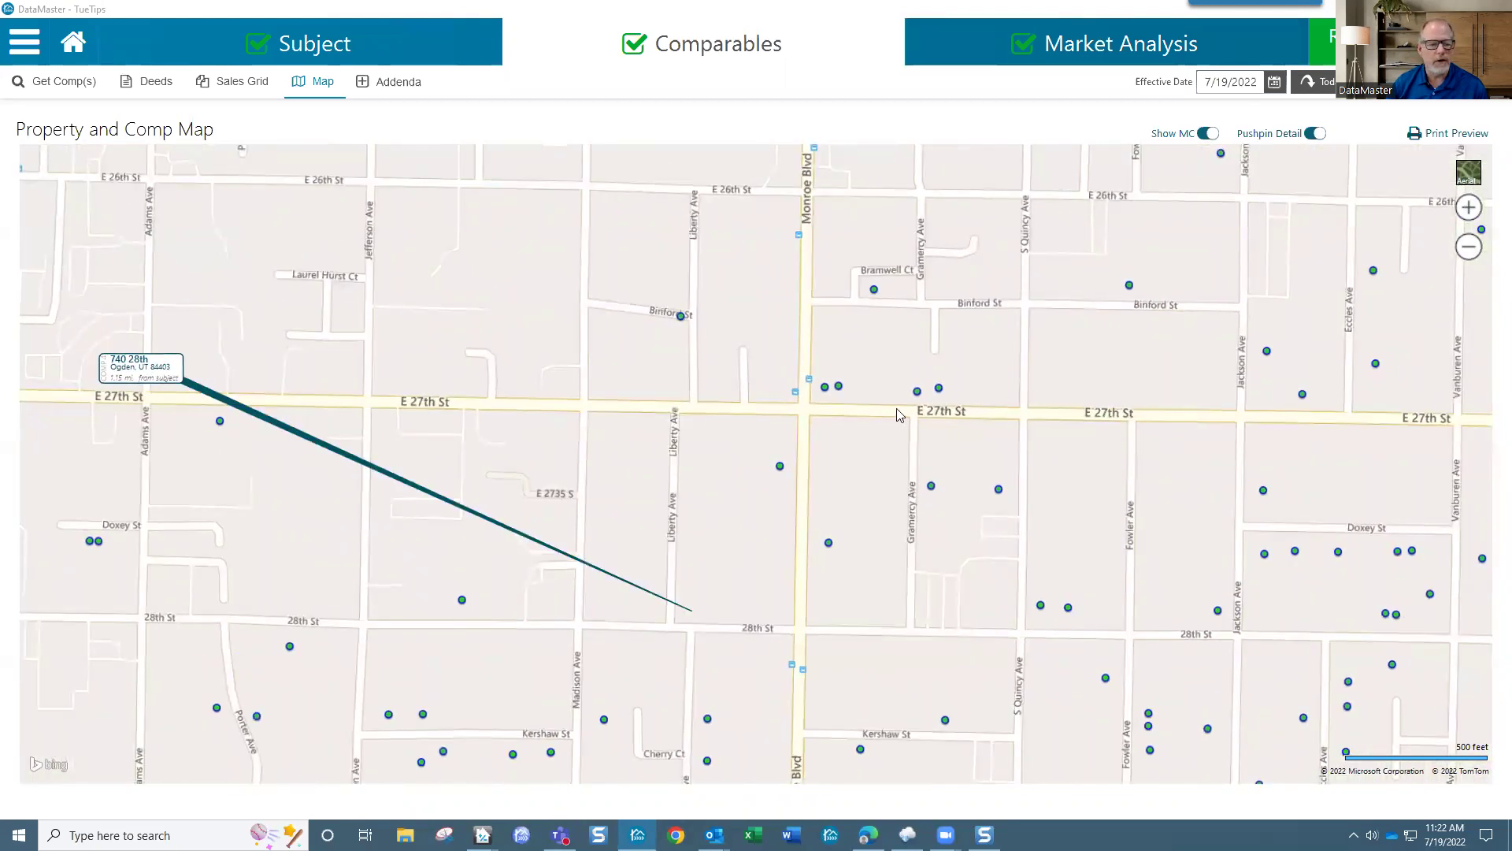
drag(150, 365, 422, 425)
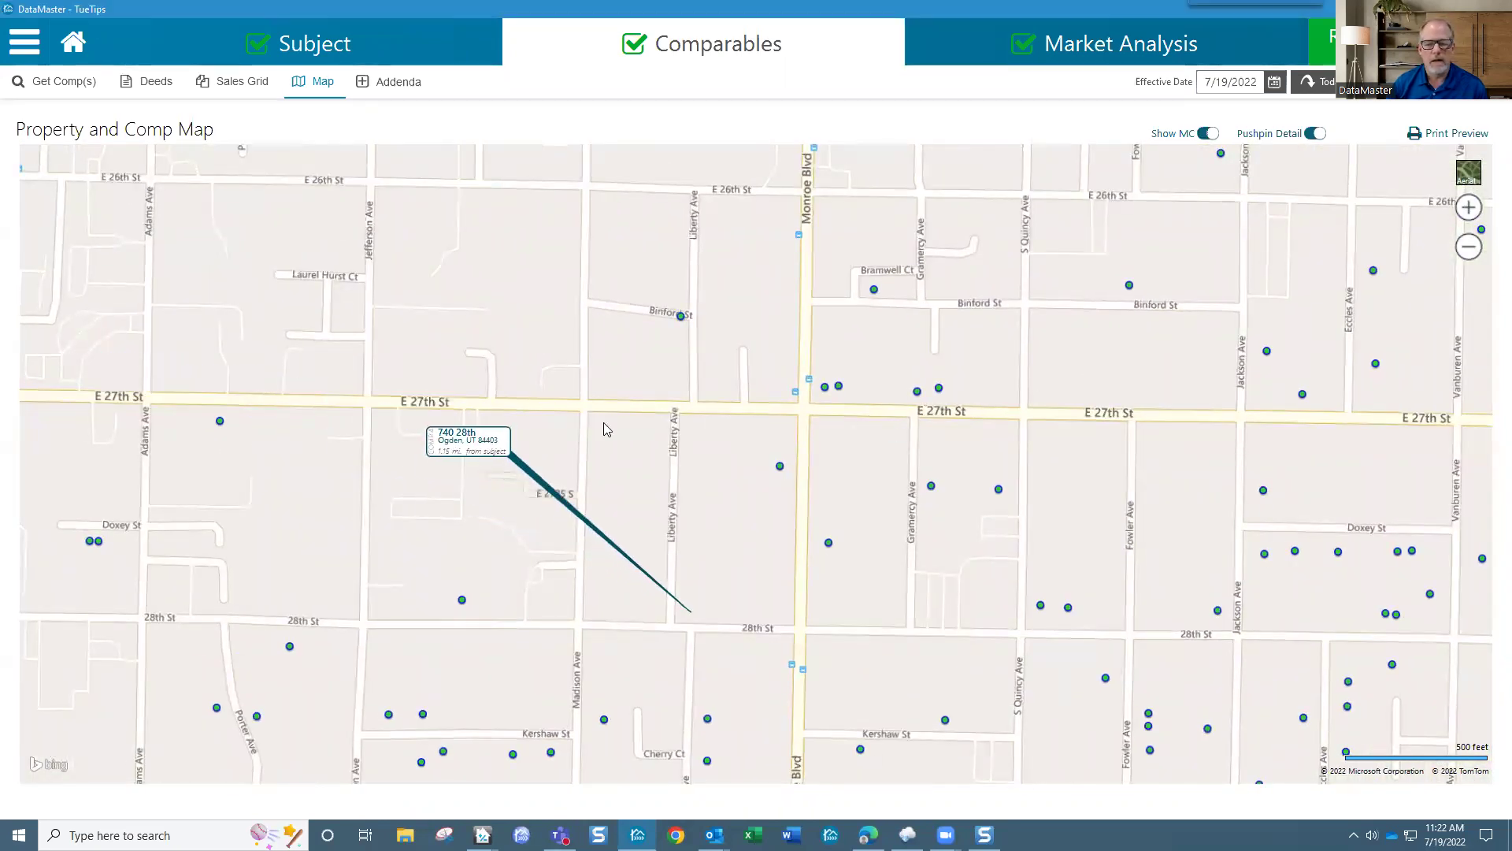
drag(1097, 344, 882, 500)
drag(1089, 356, 890, 509)
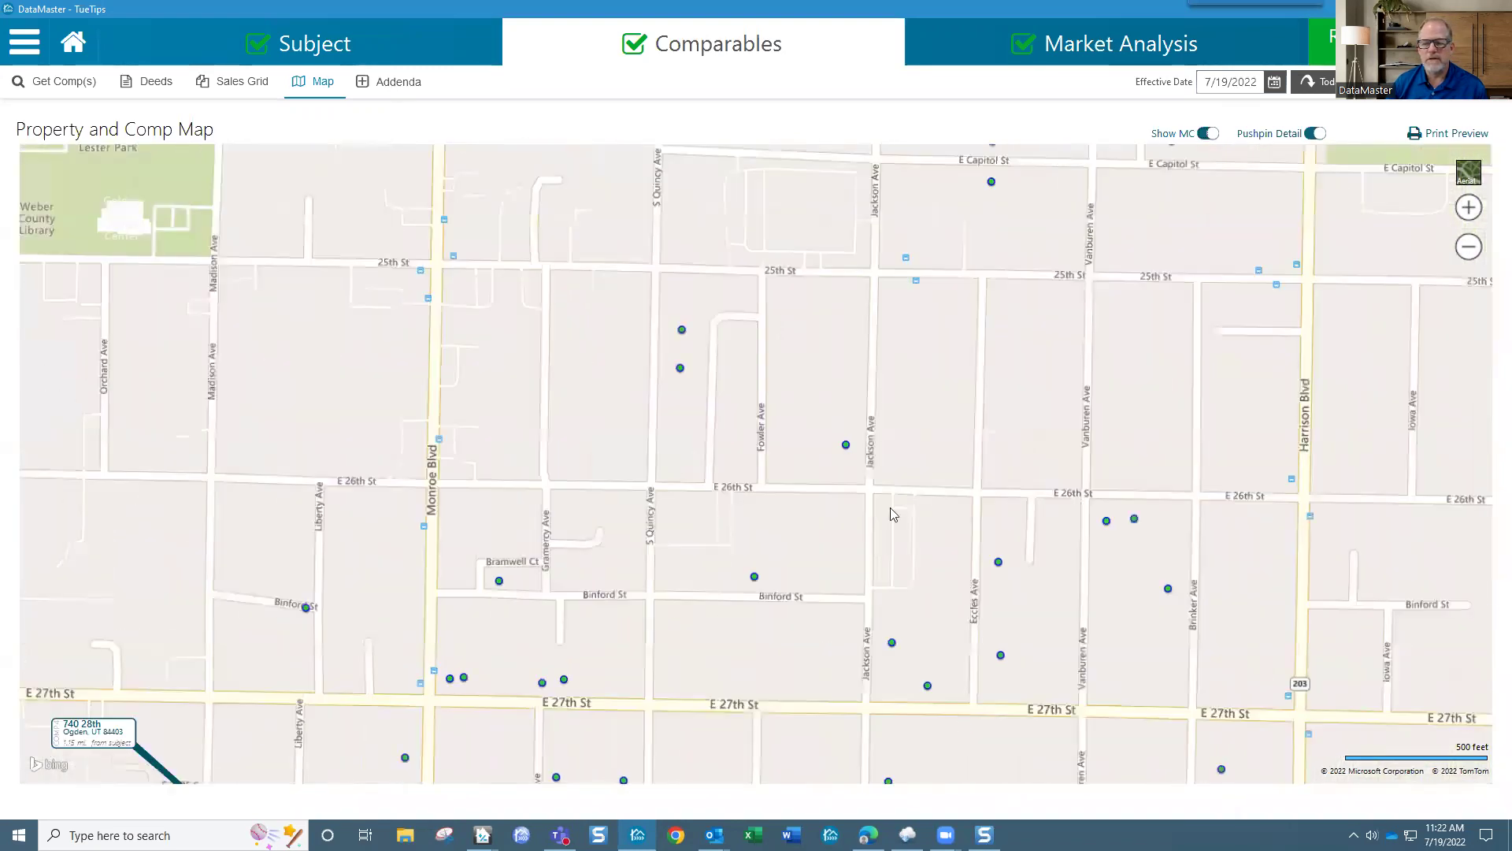
drag(994, 248, 911, 482)
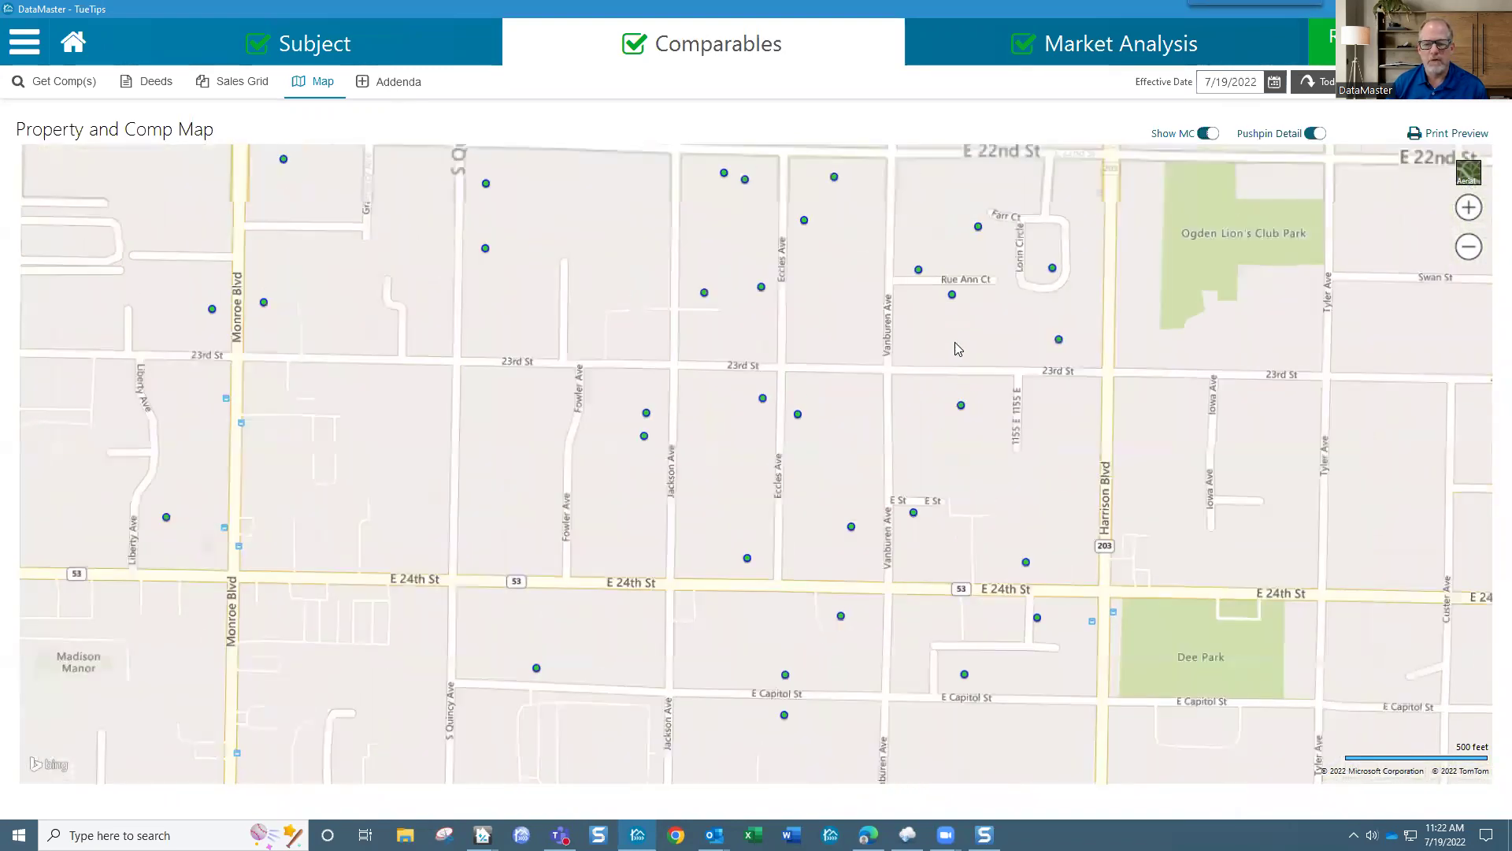
drag(1118, 370, 1027, 464)
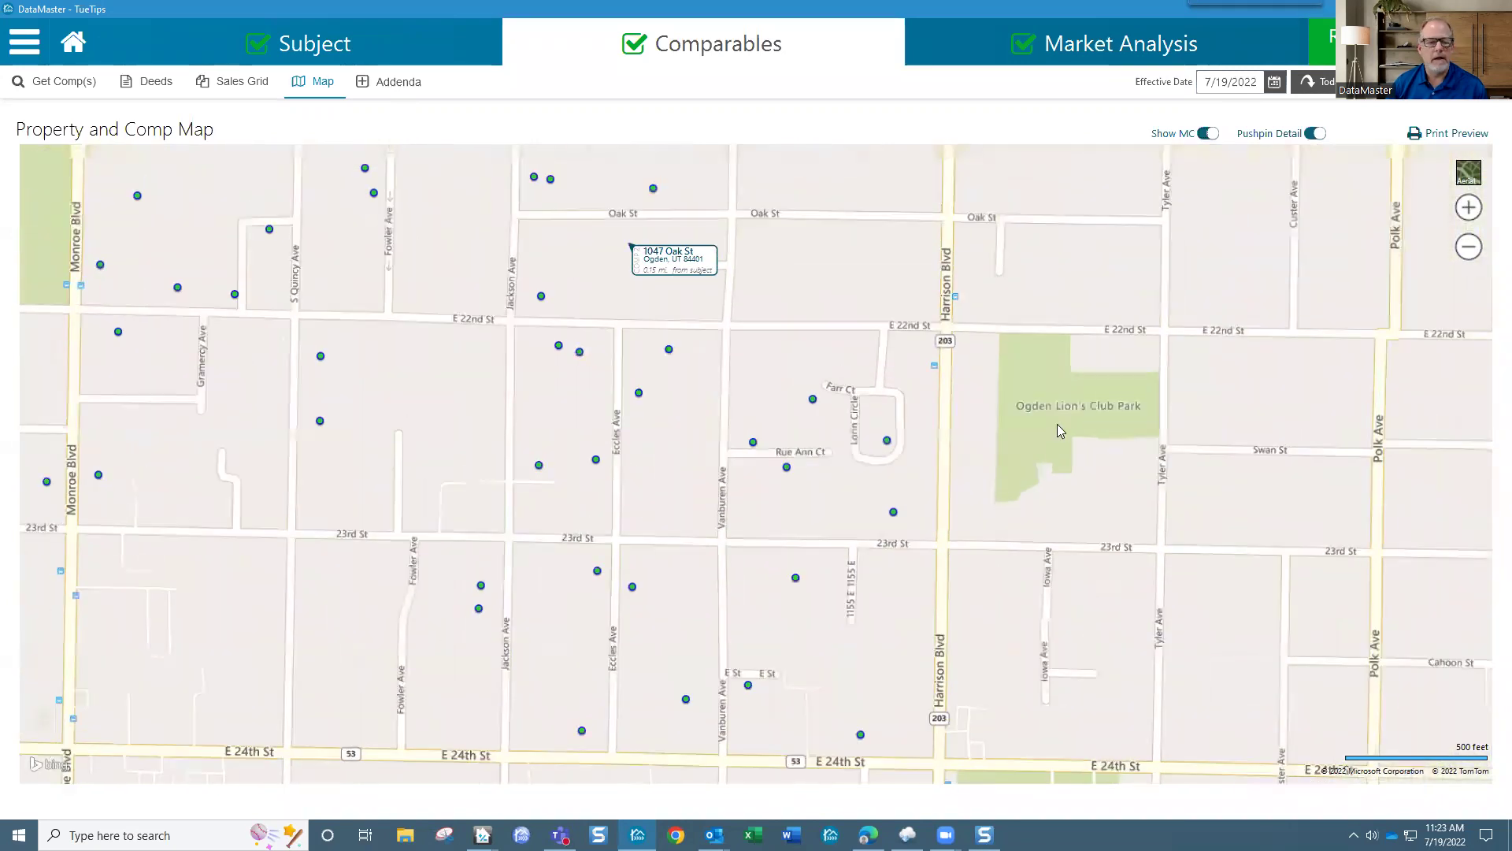
drag(1059, 383, 1062, 428)
drag(1193, 449, 1311, 474)
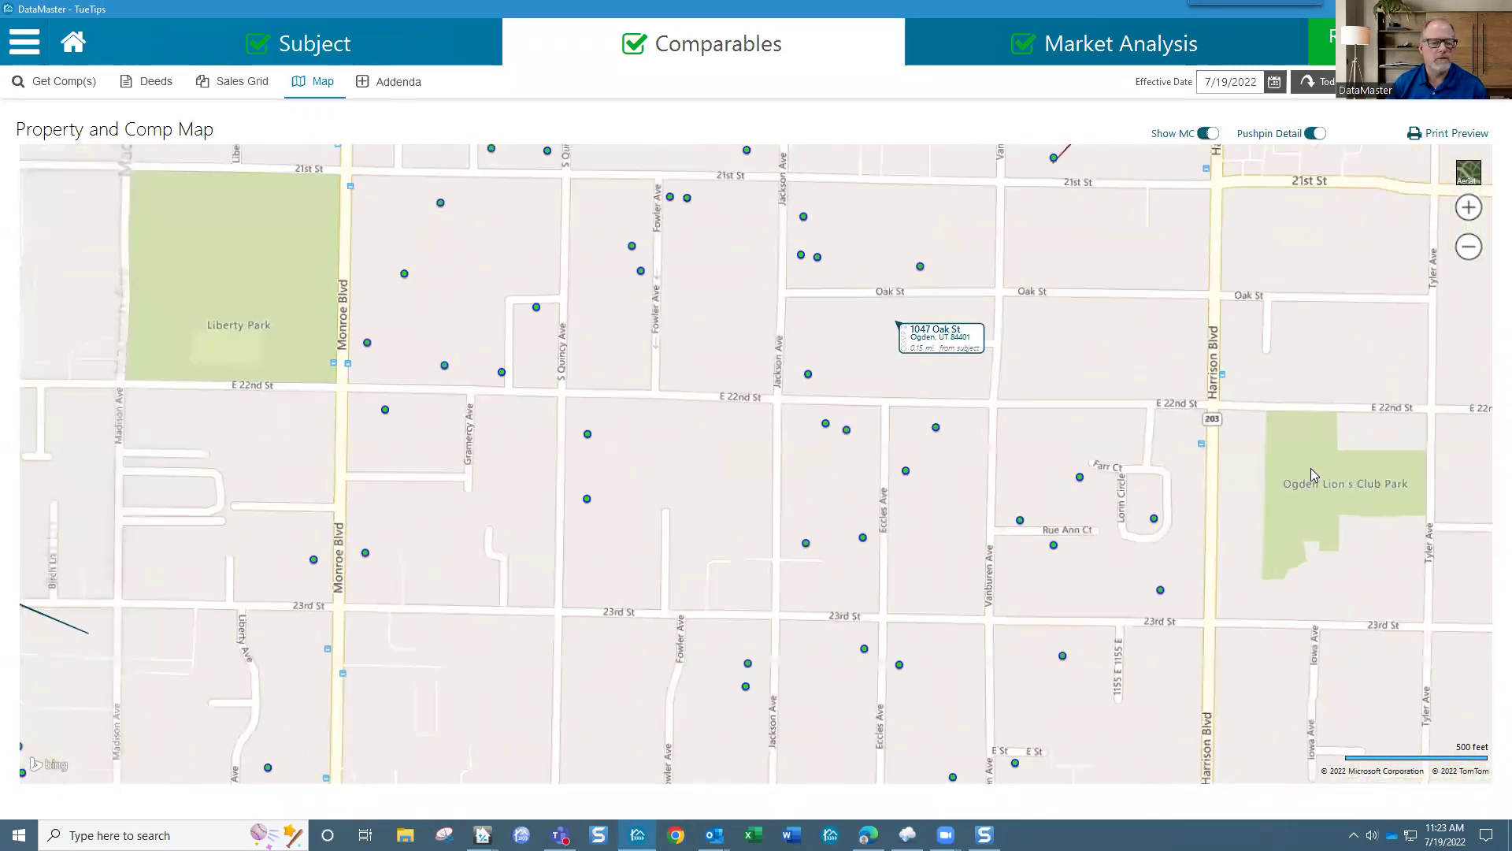
drag(1046, 324, 1027, 449)
drag(1075, 387, 1061, 429)
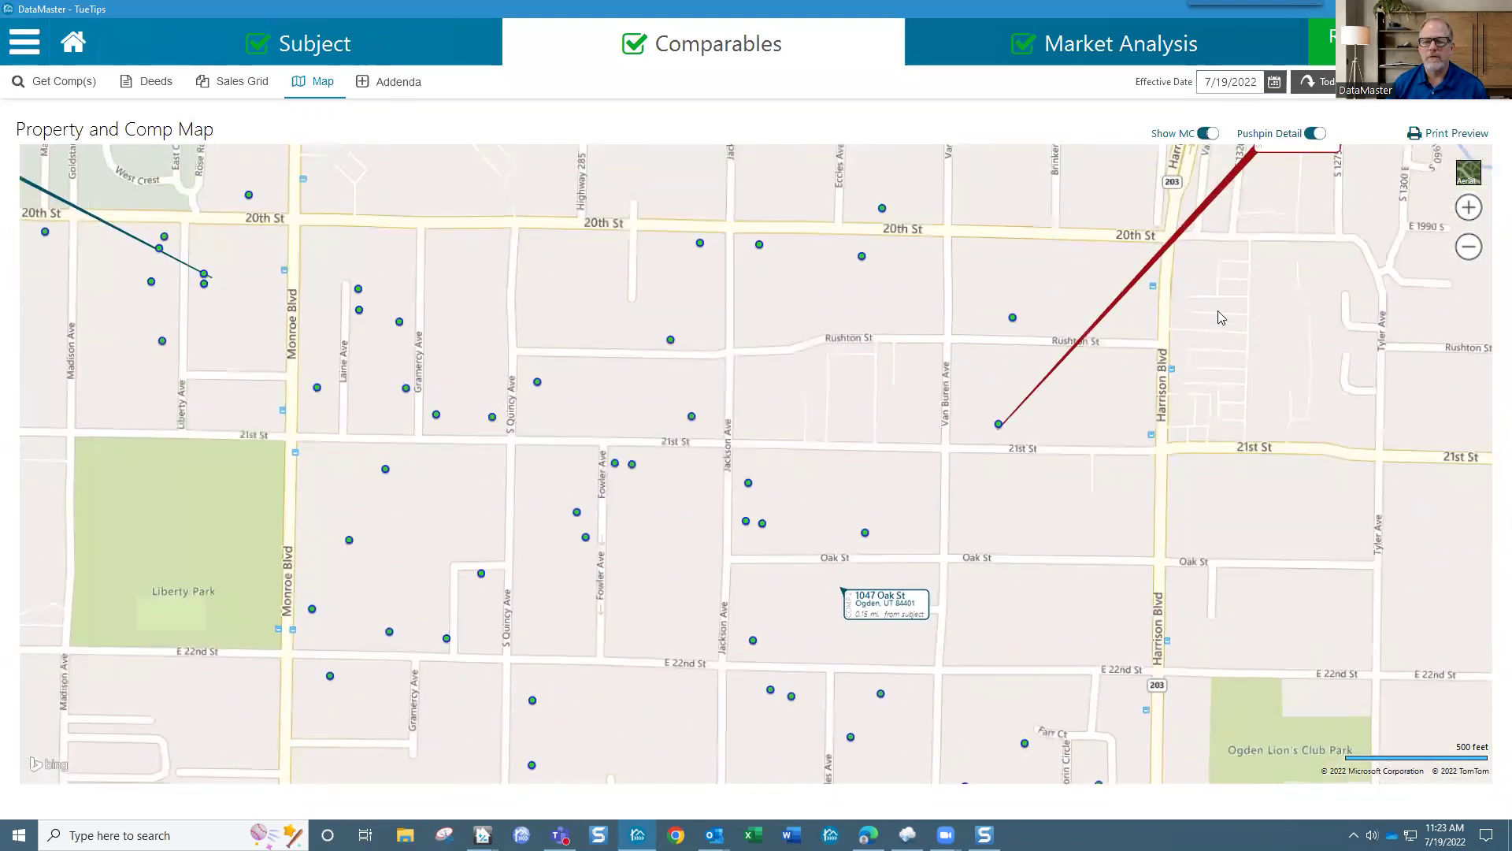
drag(1277, 156, 1048, 358)
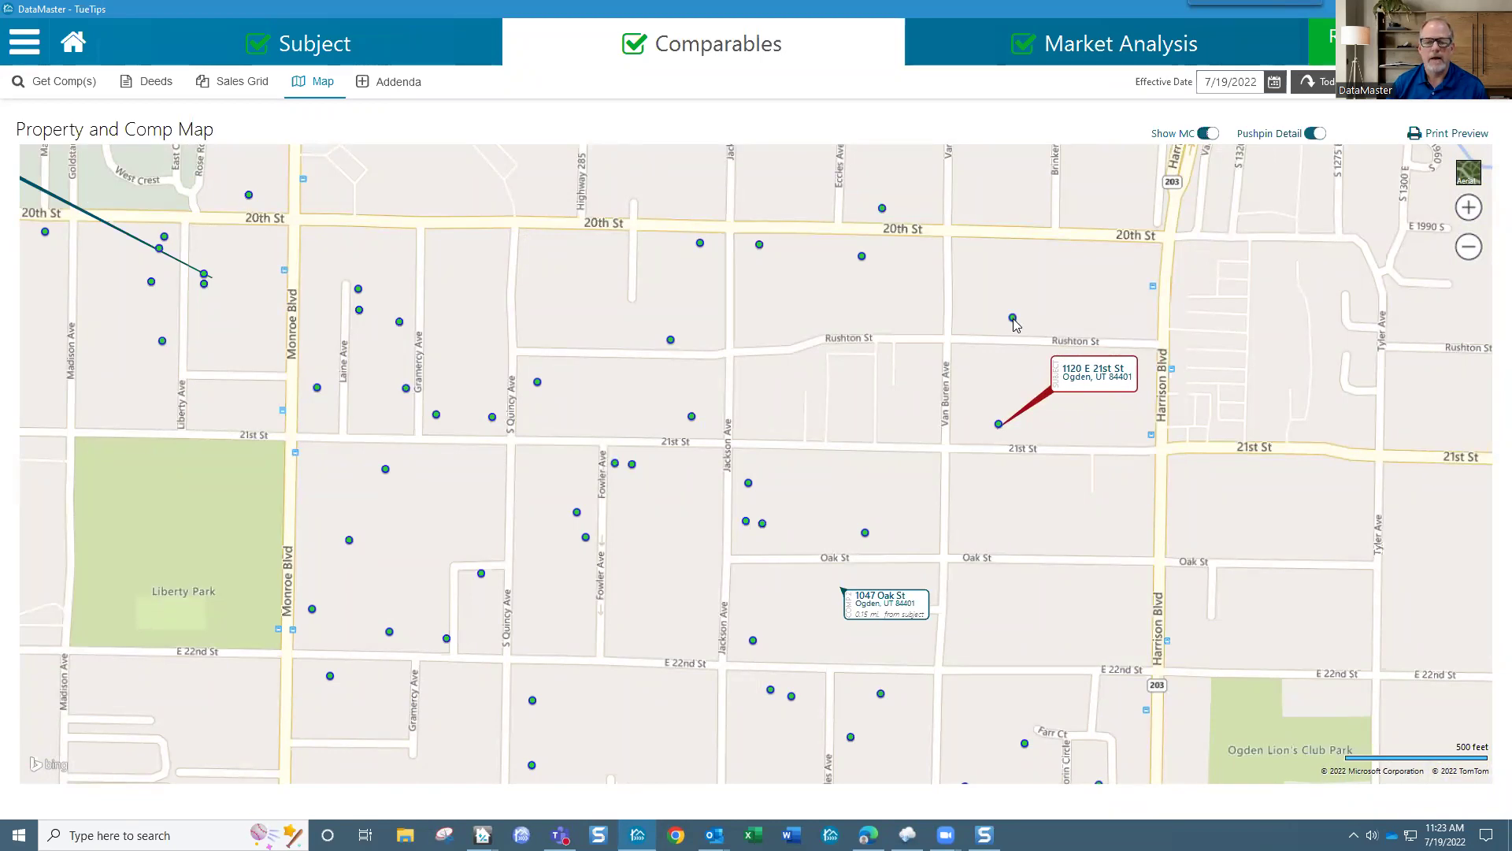
mouse_move(1015, 323)
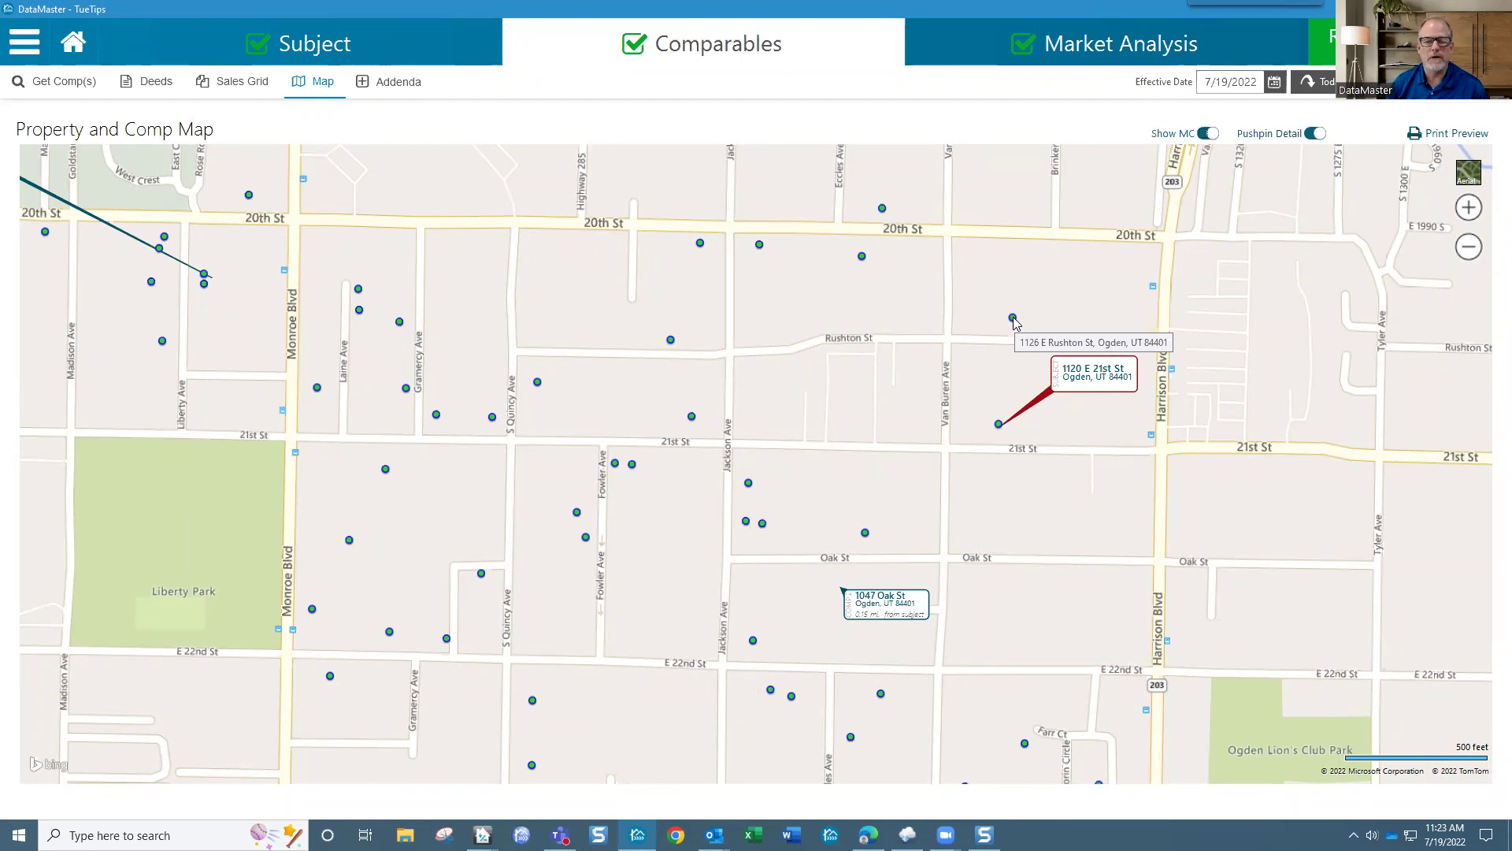
mouse_move(692, 422)
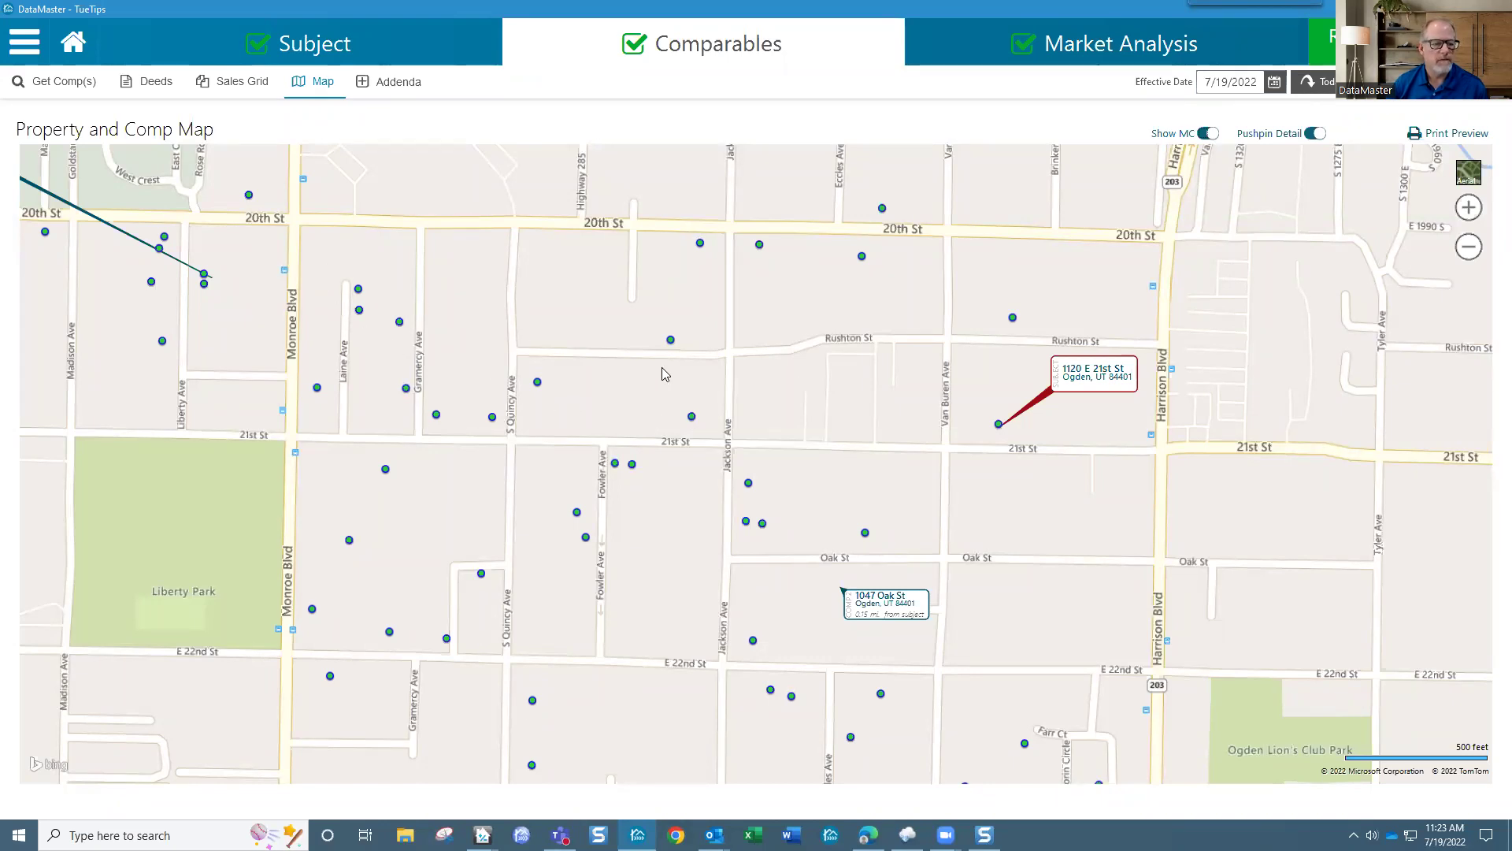
scroll(798, 380, down, 2)
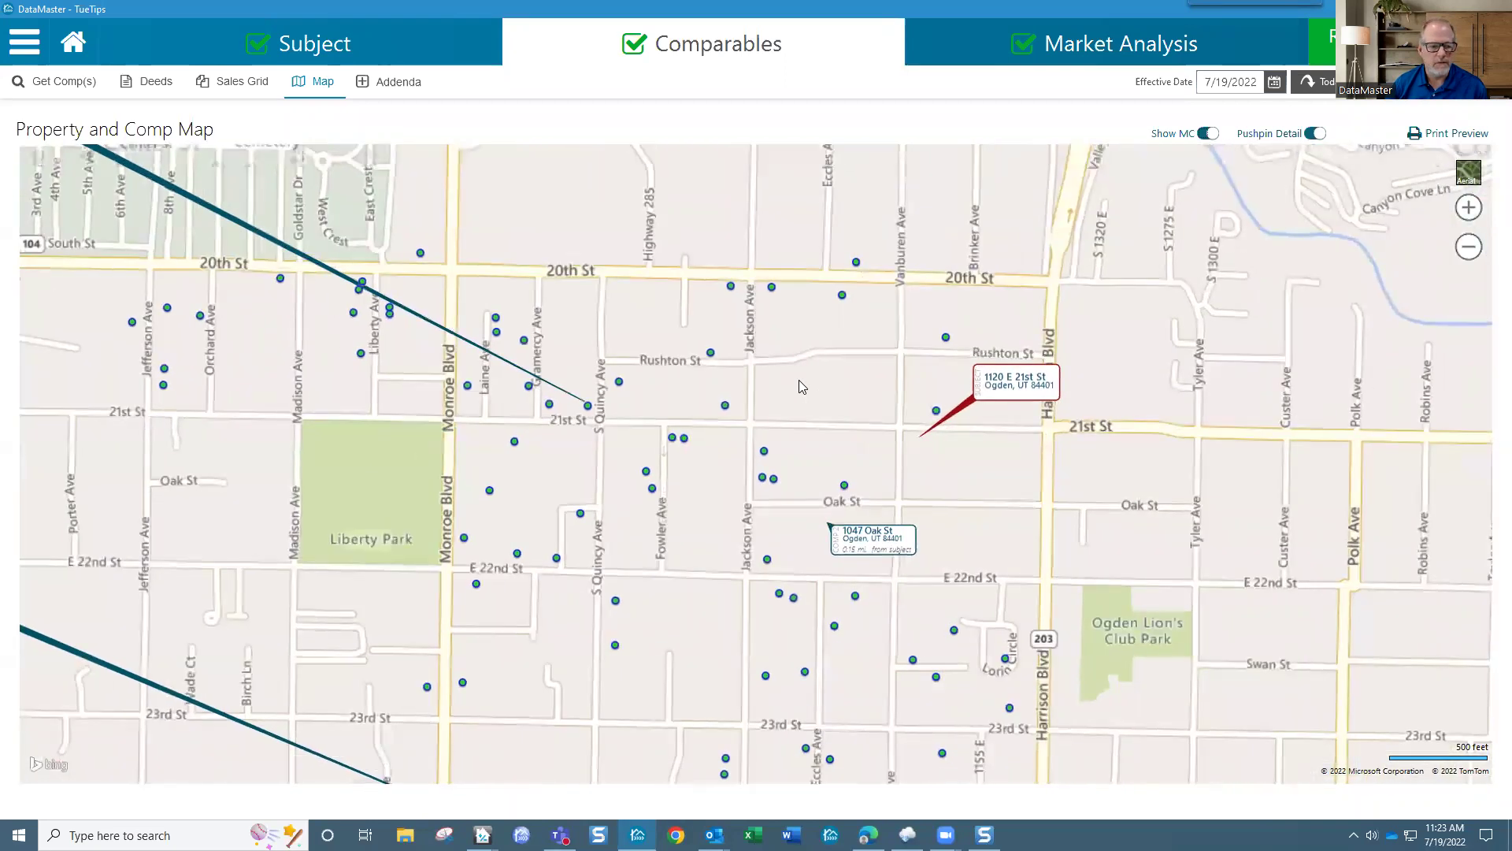
scroll(799, 380, down, 1)
drag(375, 244, 581, 292)
drag(344, 490, 408, 604)
drag(620, 583, 715, 547)
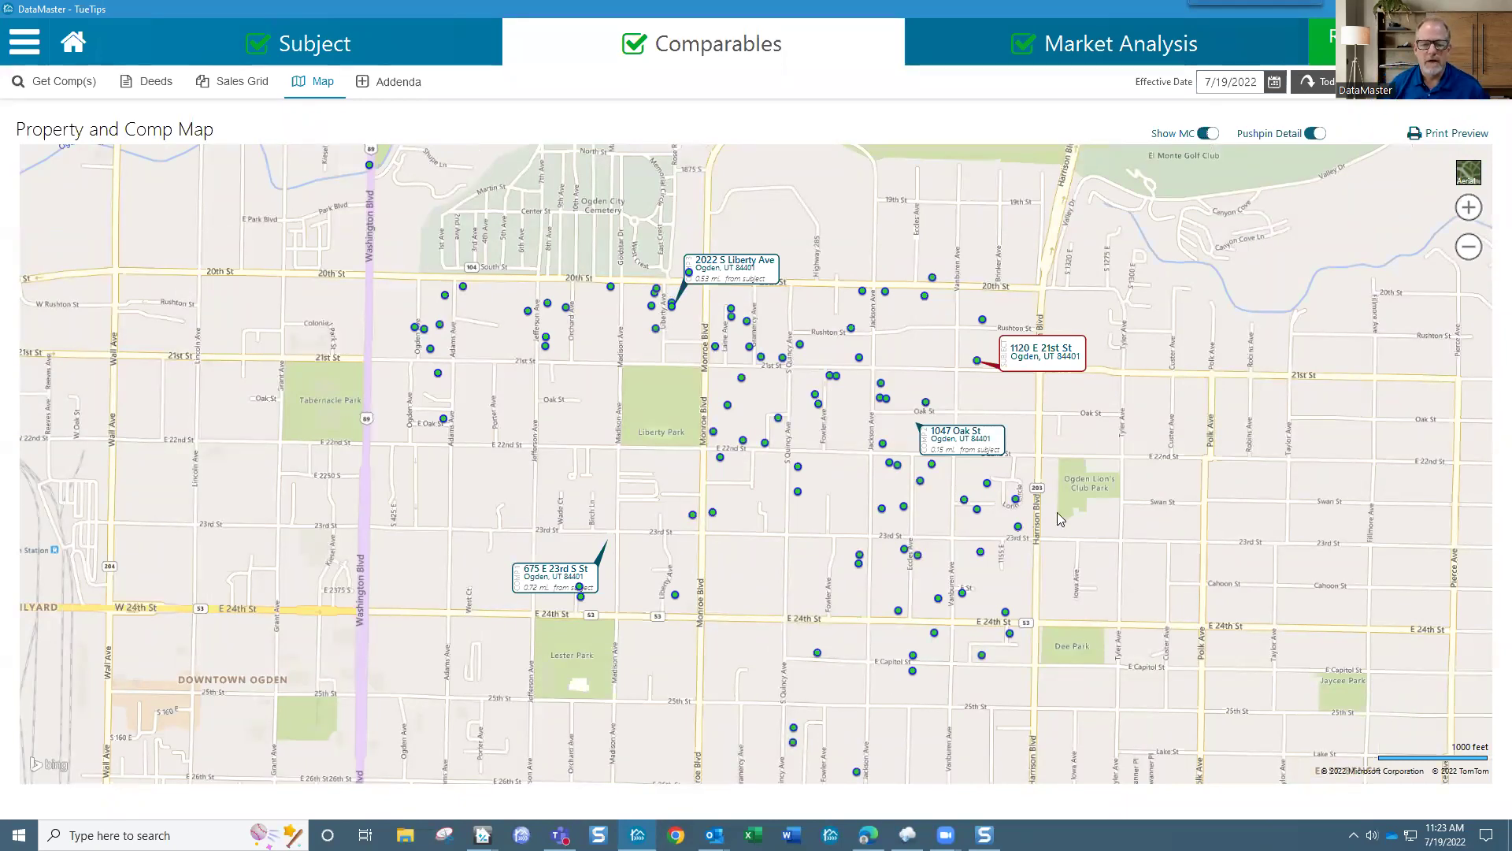
drag(1055, 361, 1026, 378)
drag(931, 432, 941, 449)
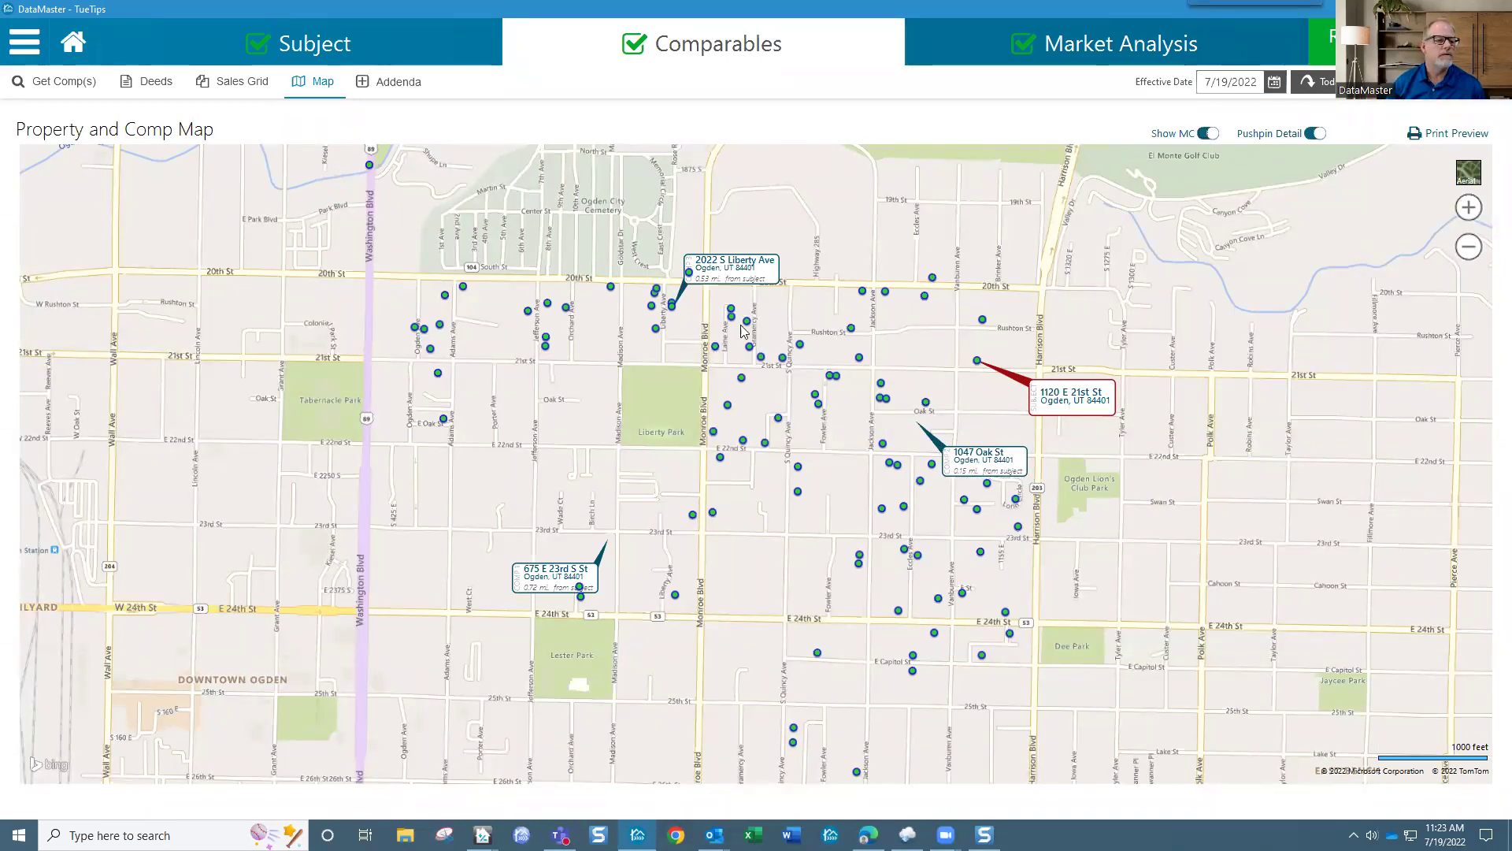
Step: Switch back to the Sales Grid and drop down the Addenda list
click(240, 82)
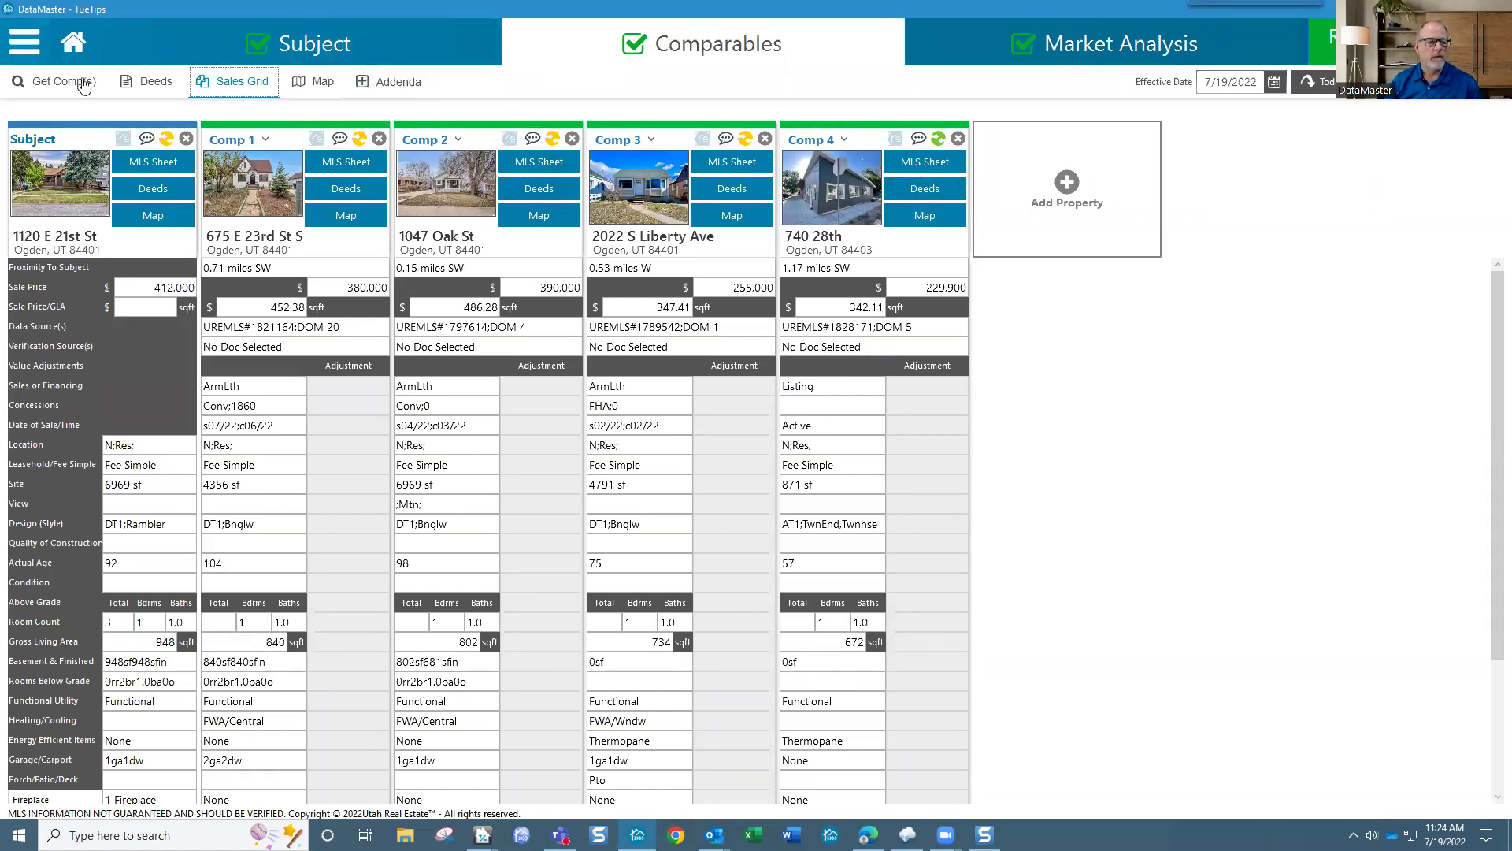
click(410, 83)
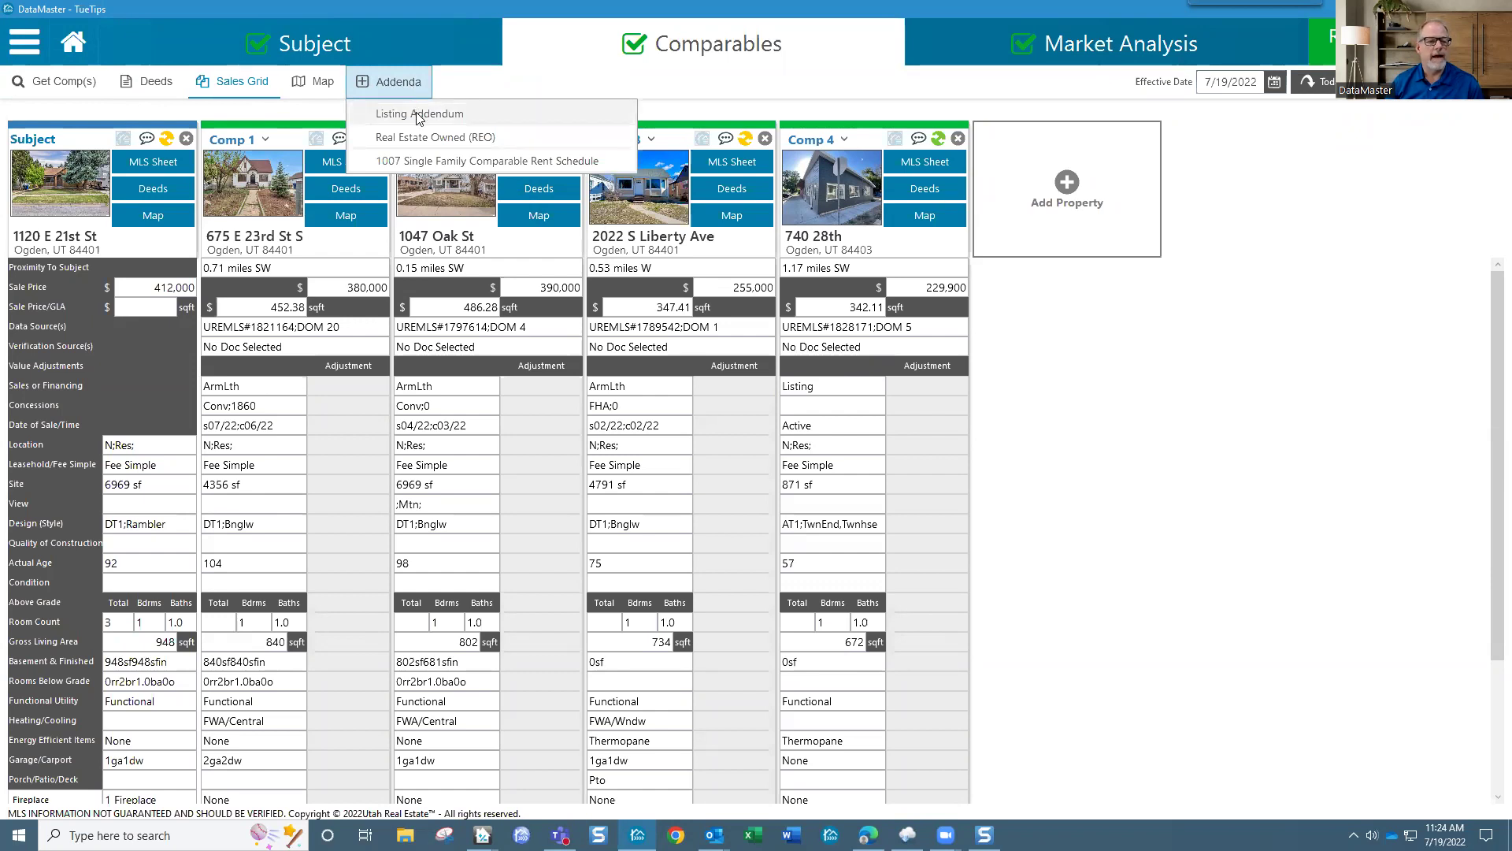
click(417, 115)
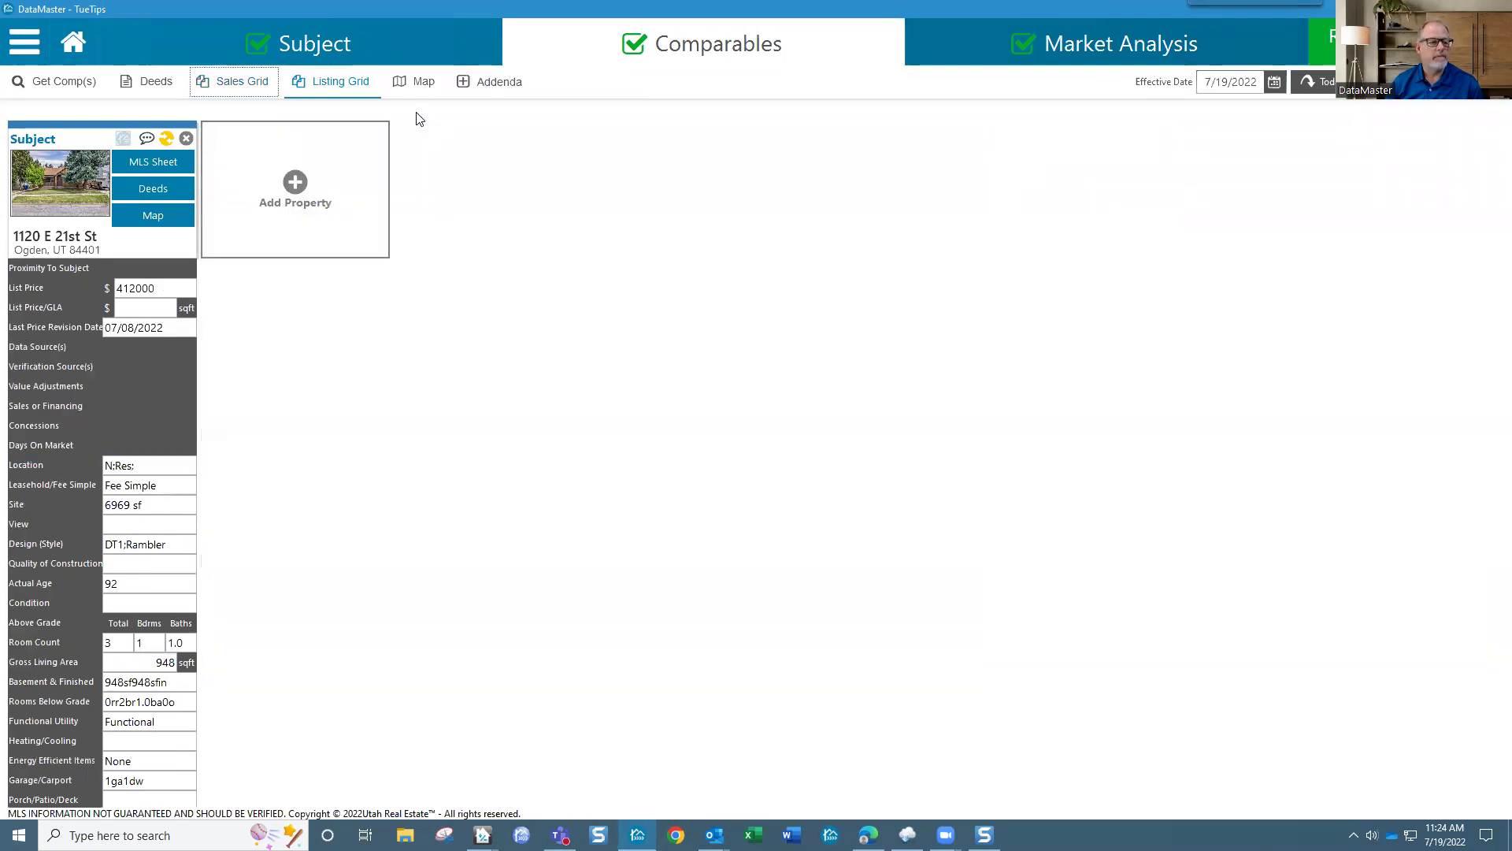
click(301, 182)
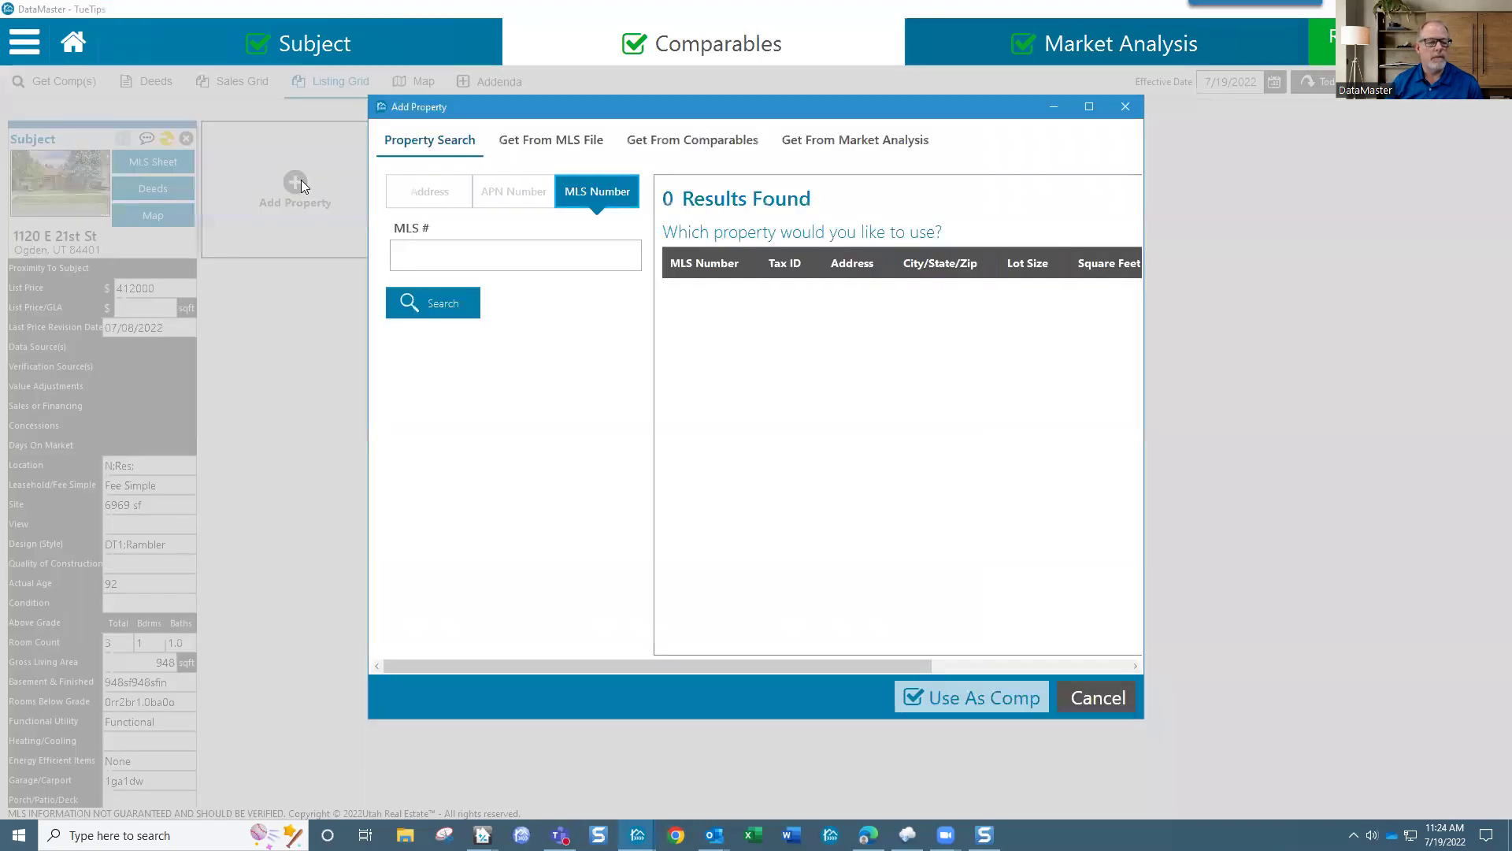
click(689, 146)
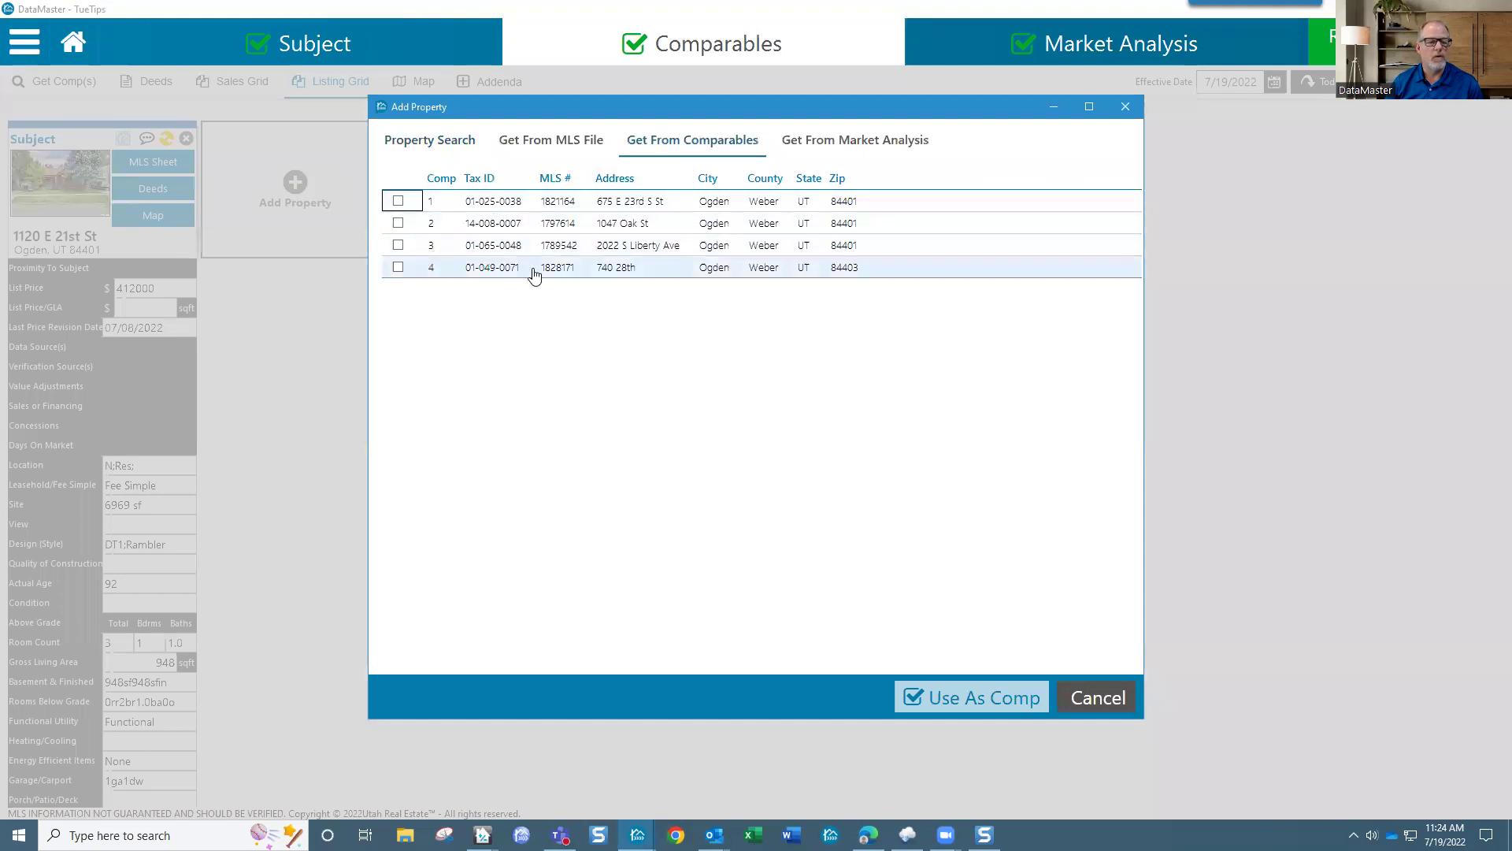
click(399, 268)
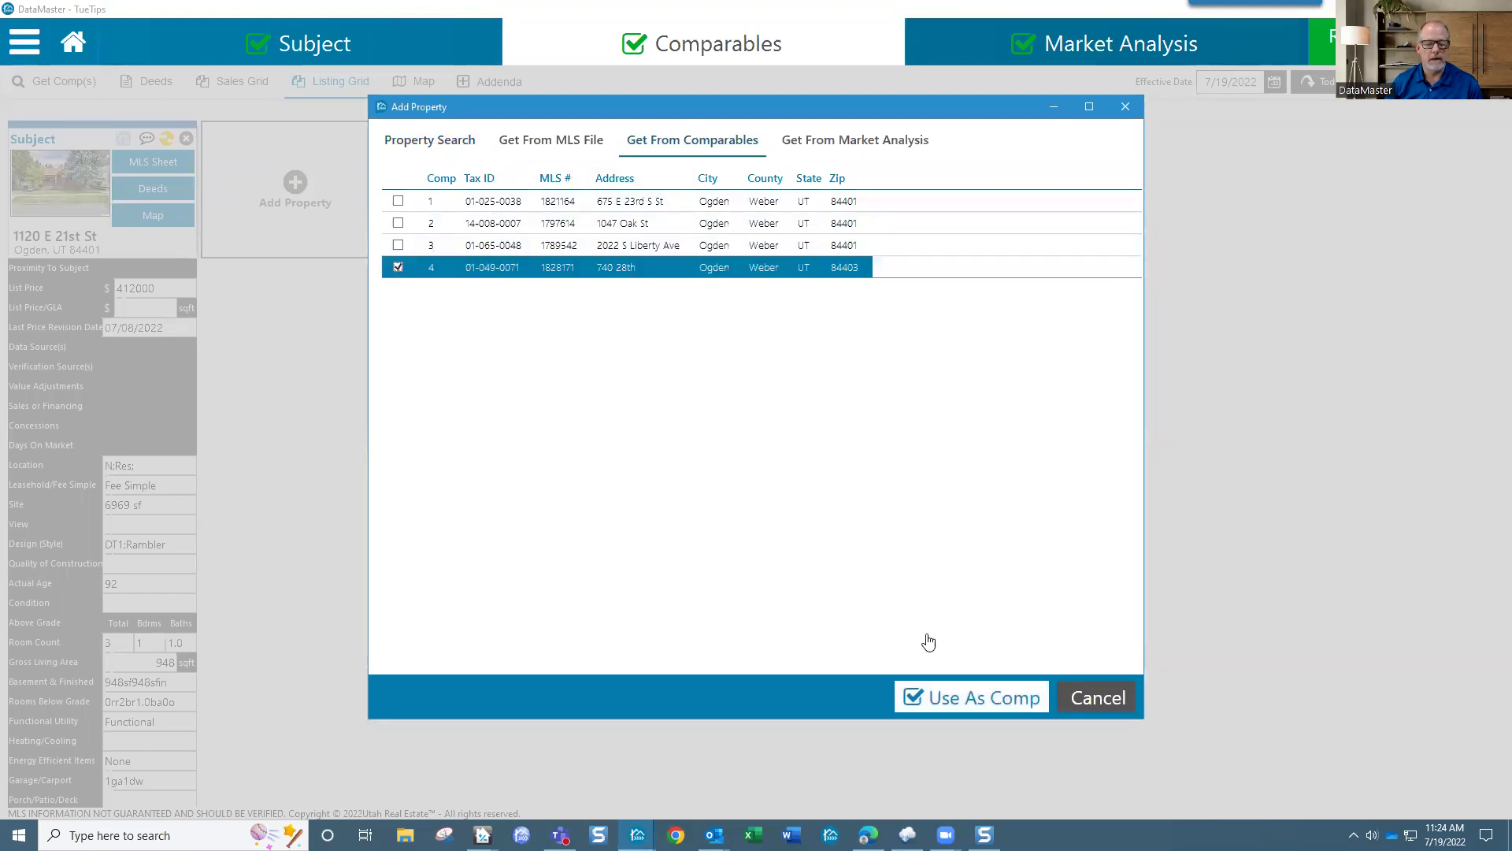
click(987, 707)
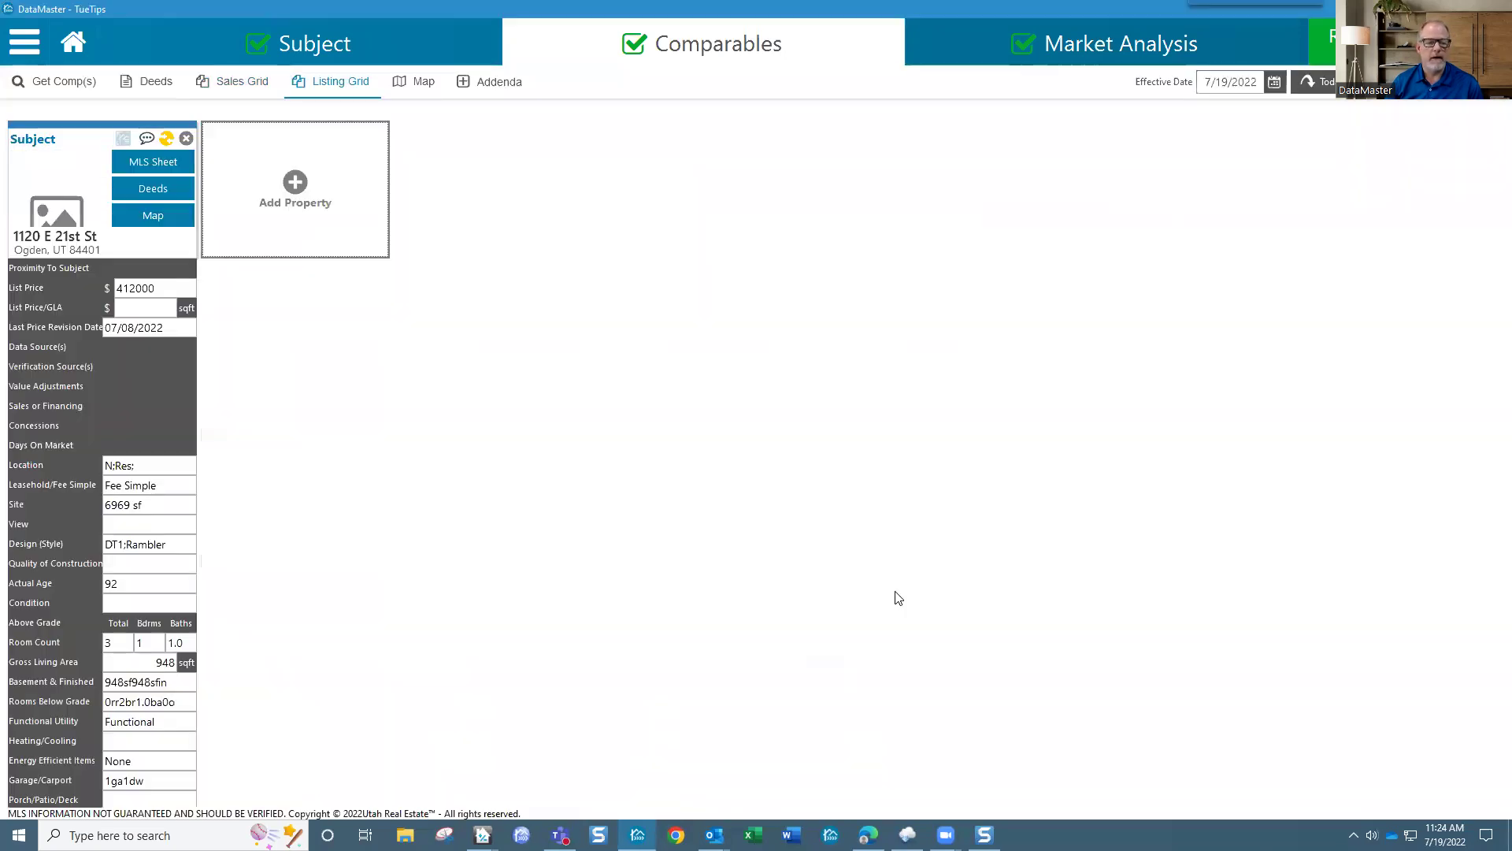
Step: Check the Sales Grid, return to the Listing Grid, and show the Addenda list
click(258, 85)
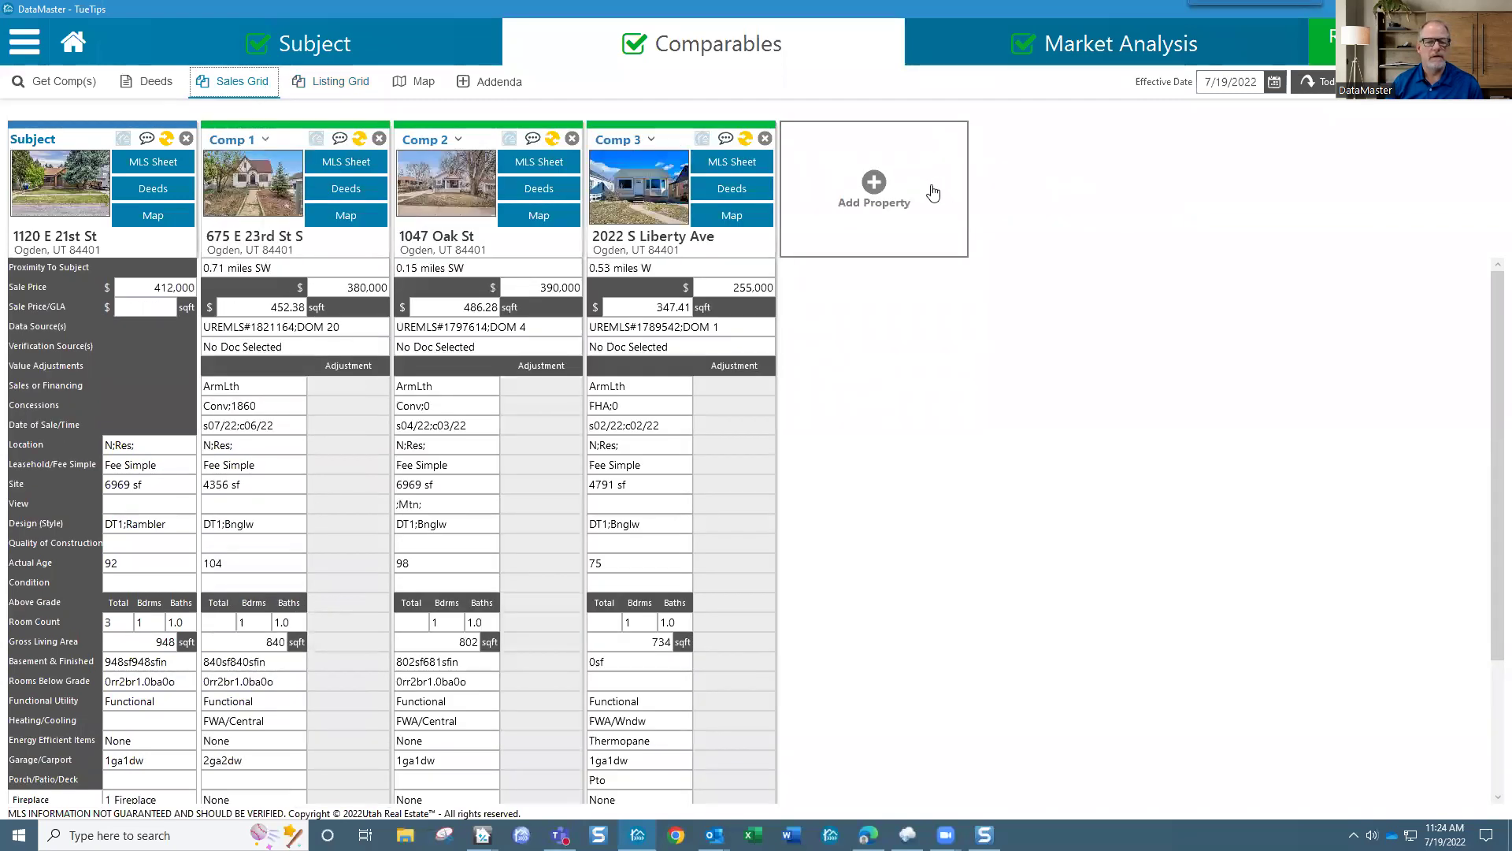
click(342, 83)
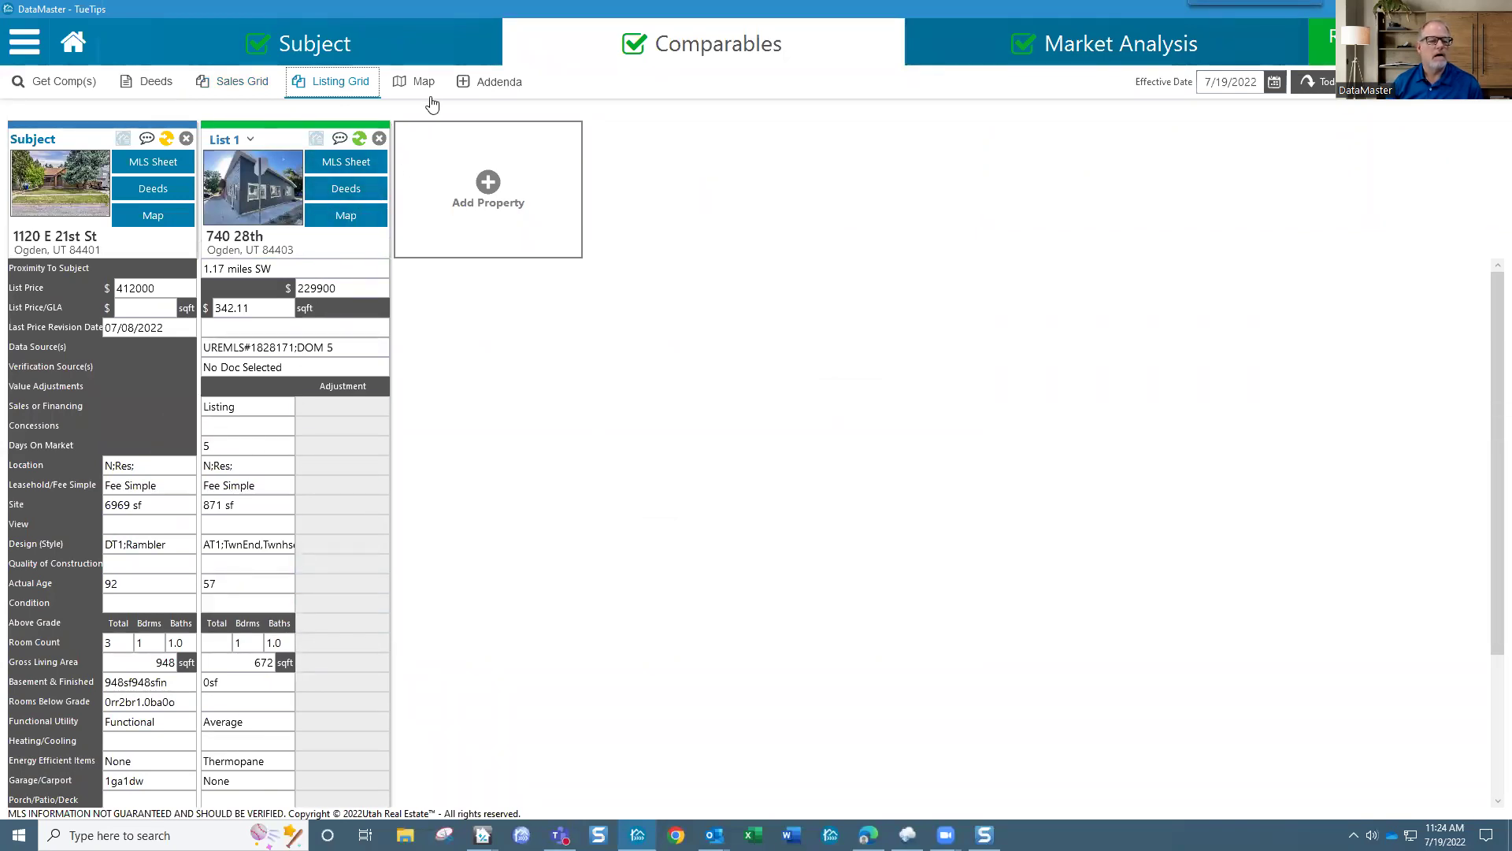
click(457, 82)
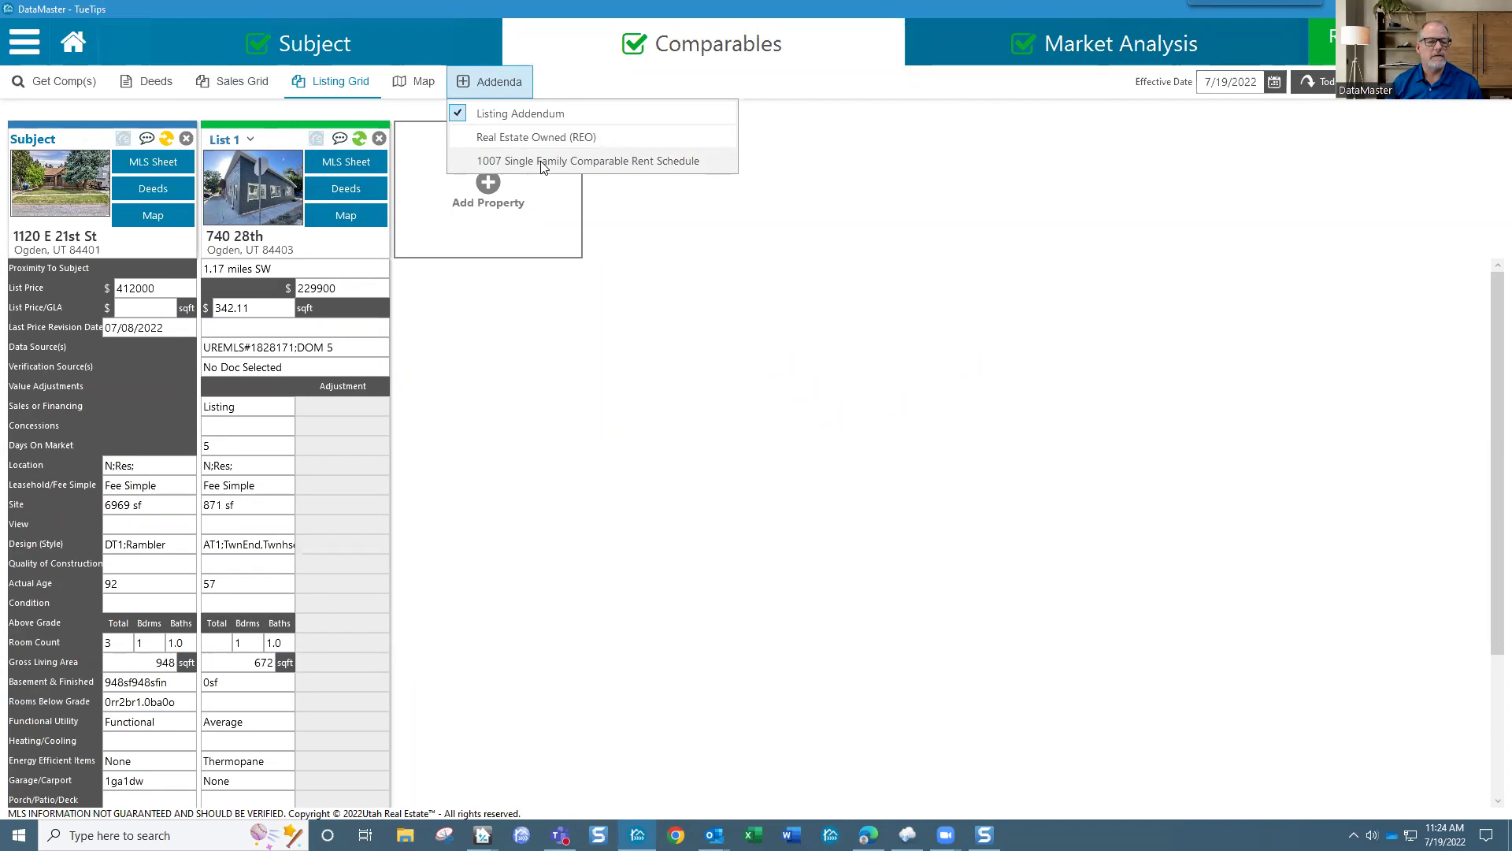
Step: Add the 1007 Single Family Comparable Rent Schedule addendum and view the new Rental Grid
click(542, 162)
click(241, 83)
click(336, 91)
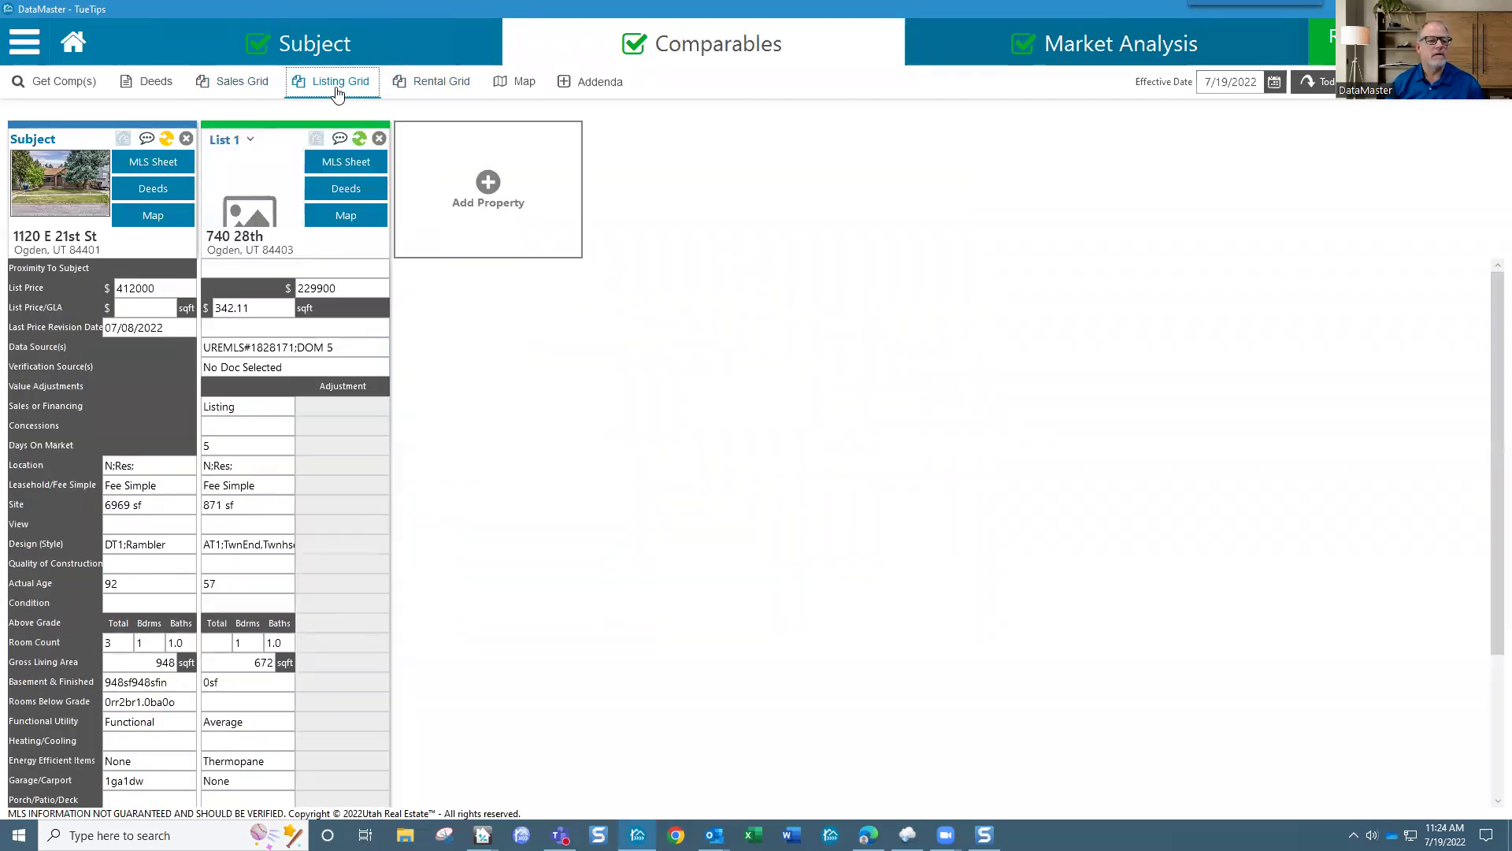
click(423, 82)
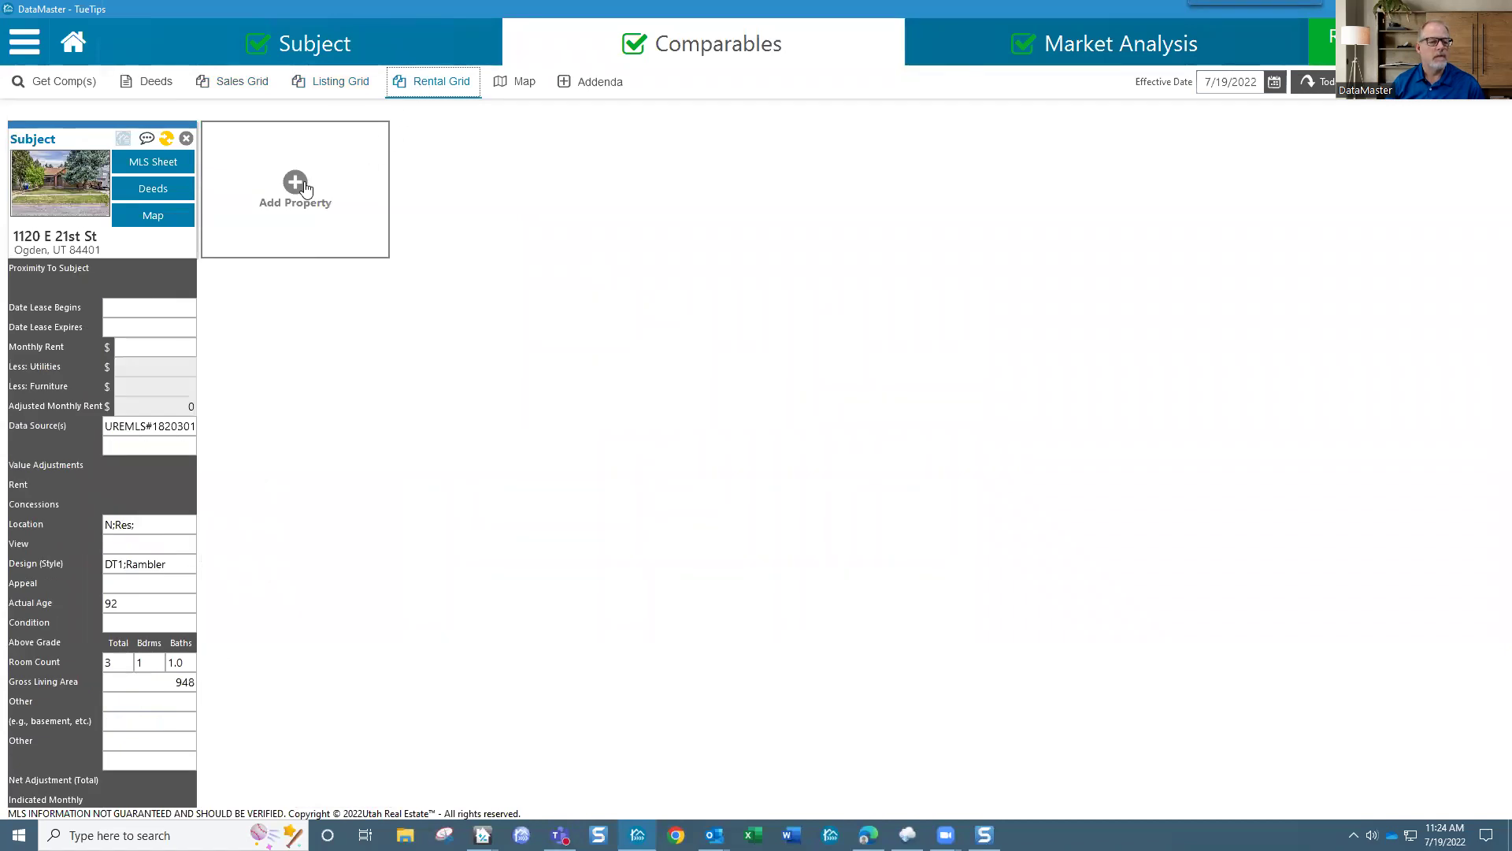
Step: Browse the Rental Grid's Add Property search and MLS import options, then cancel the dialog
click(304, 186)
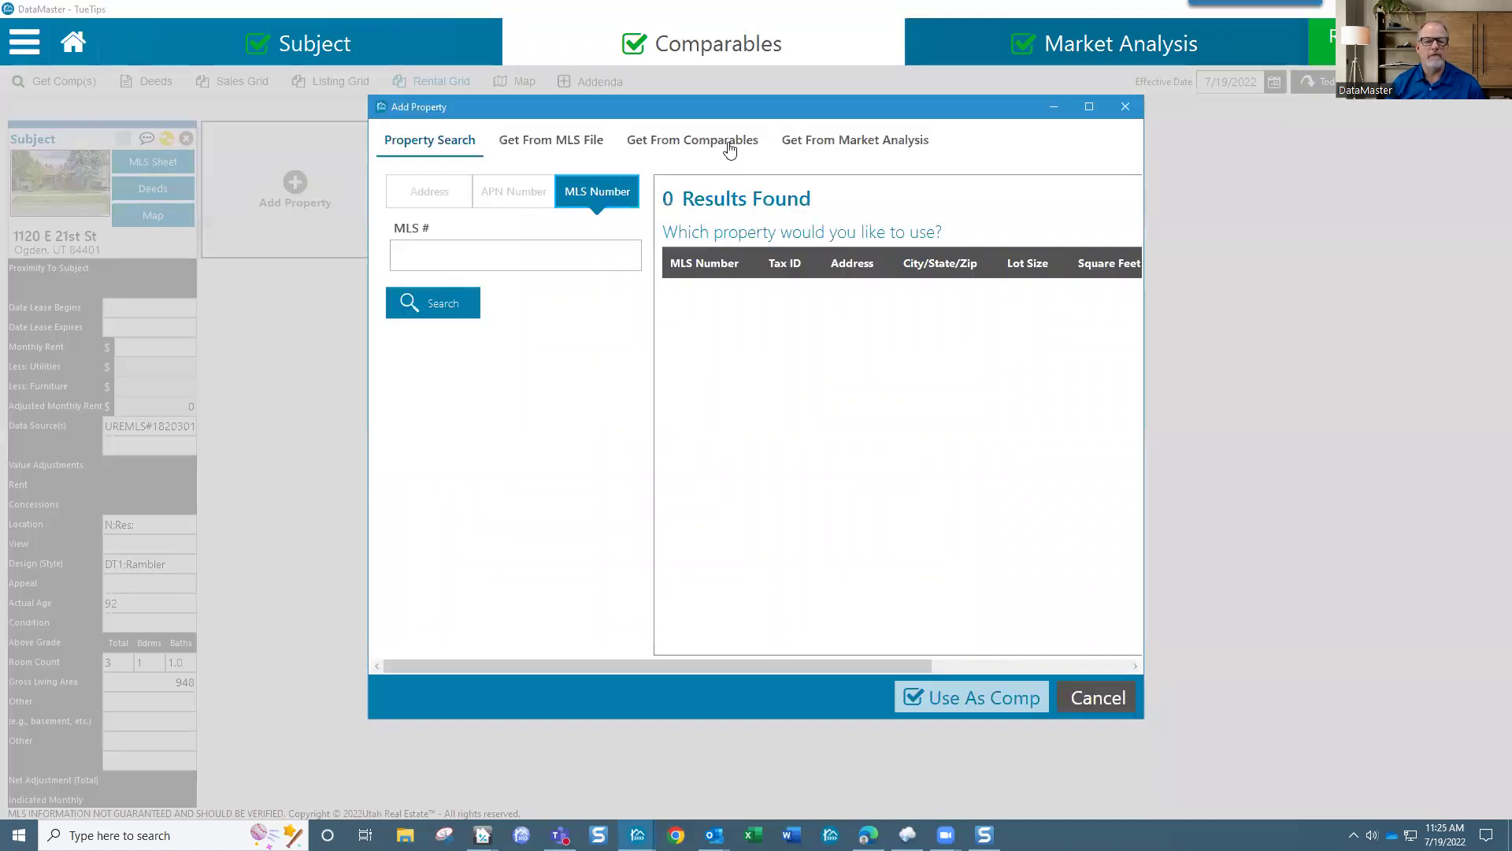
click(584, 142)
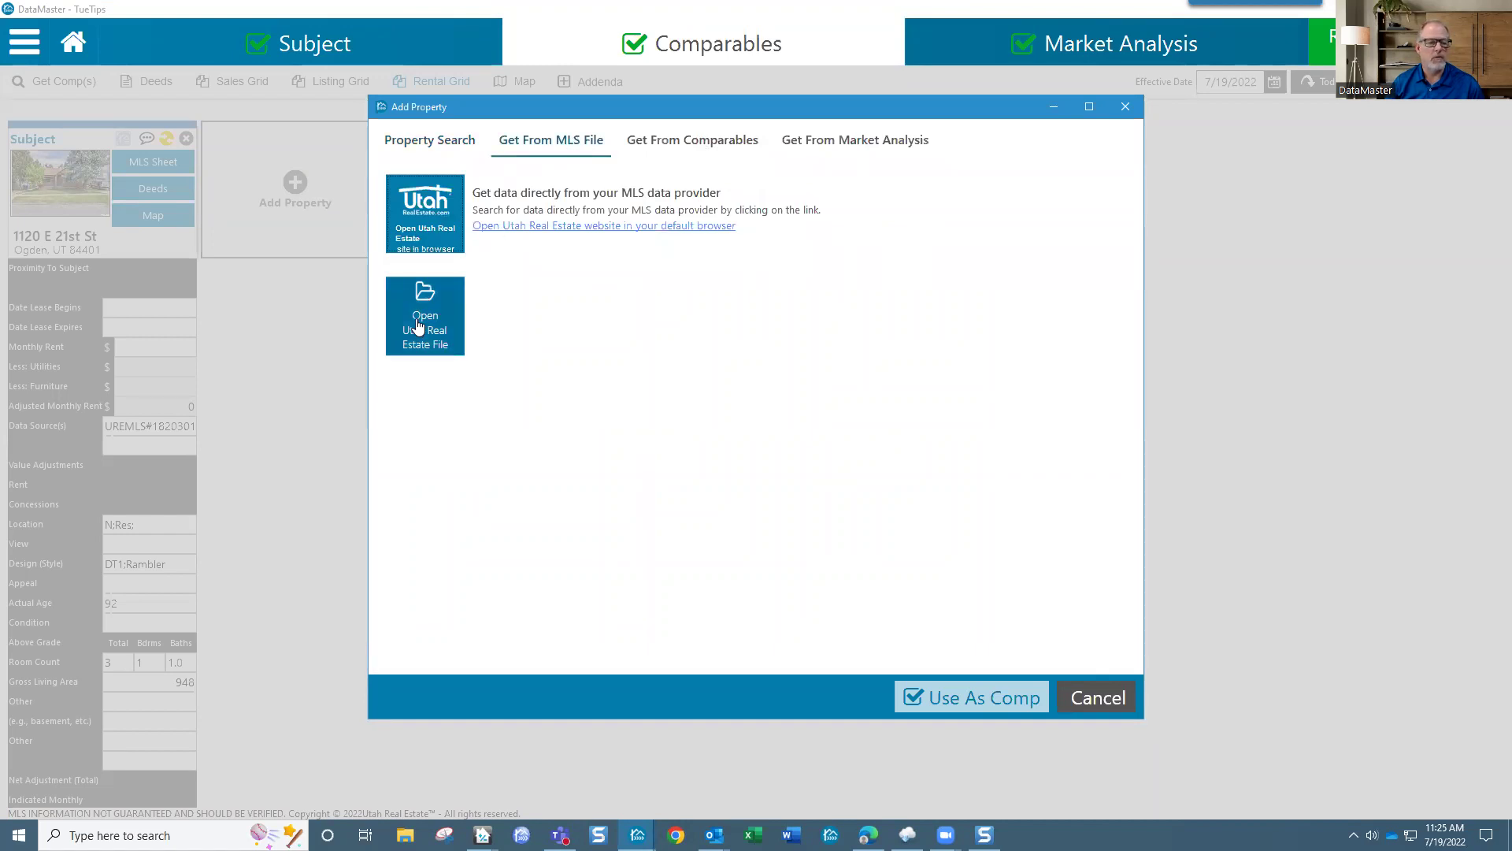
click(456, 148)
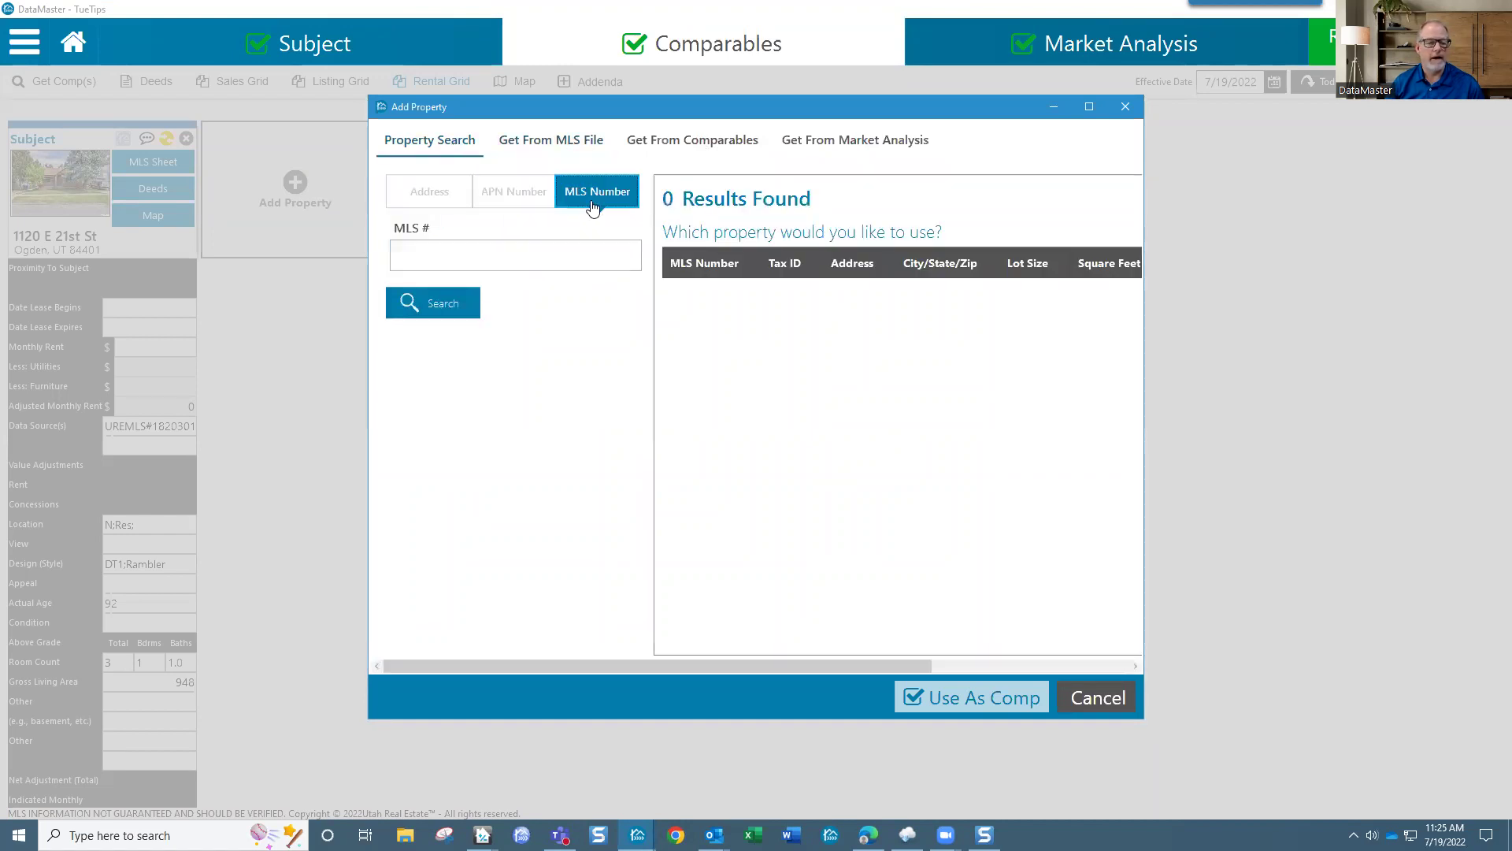
click(526, 258)
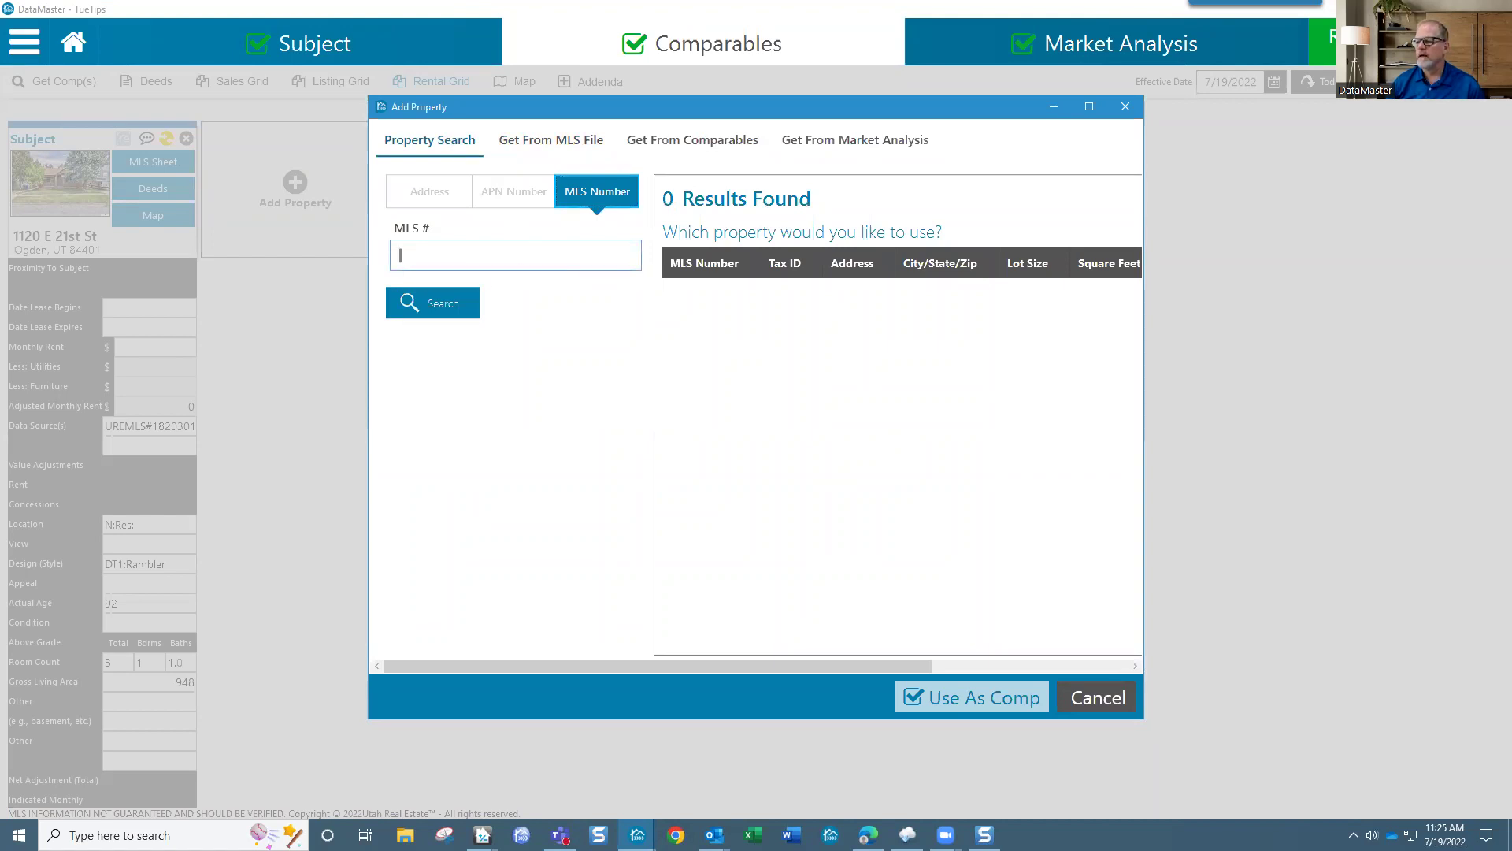
key(alt+Tab)
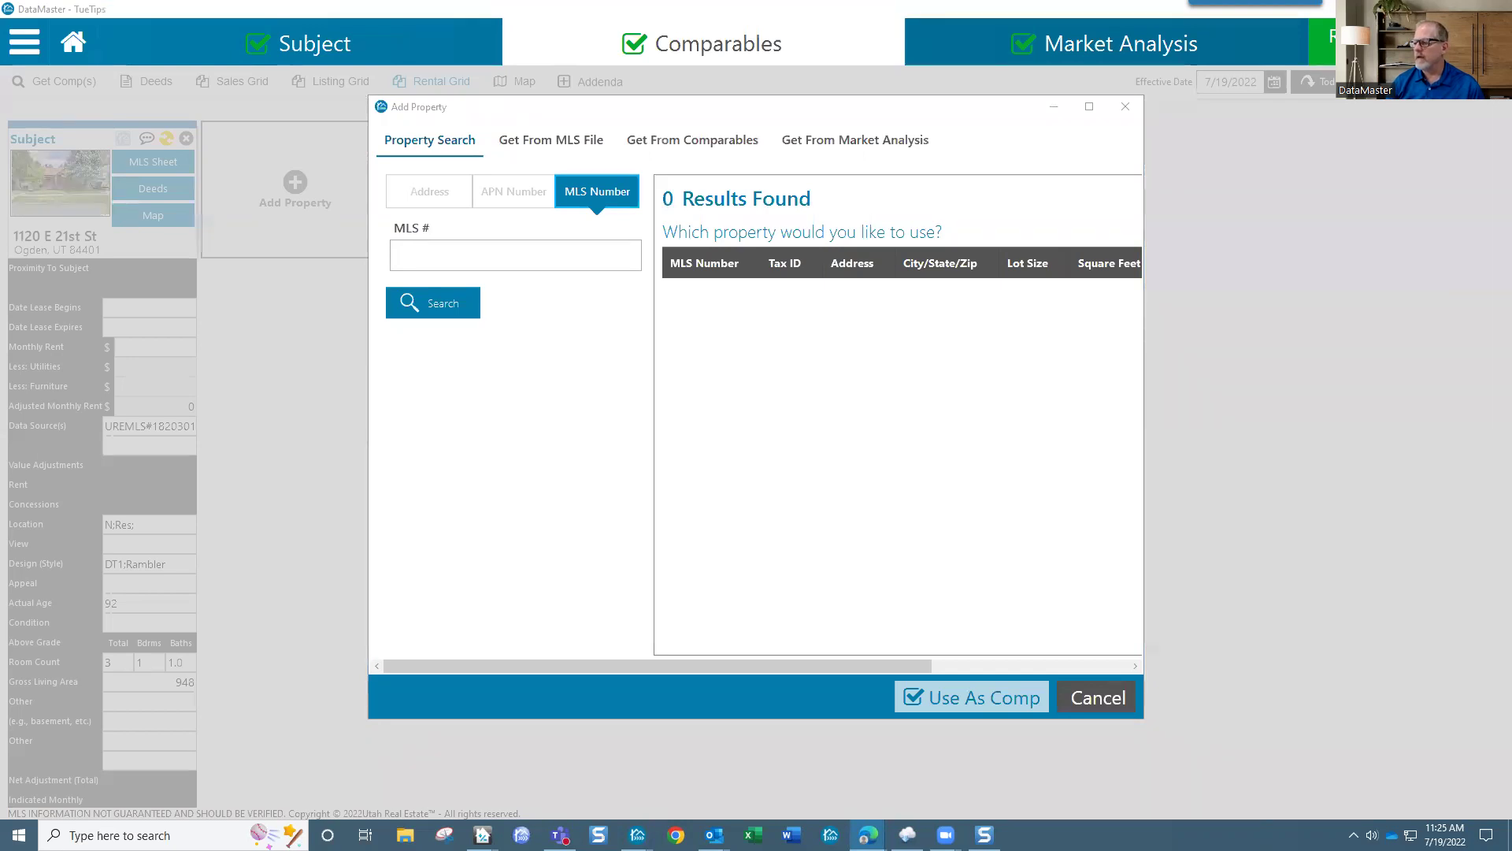
click(474, 259)
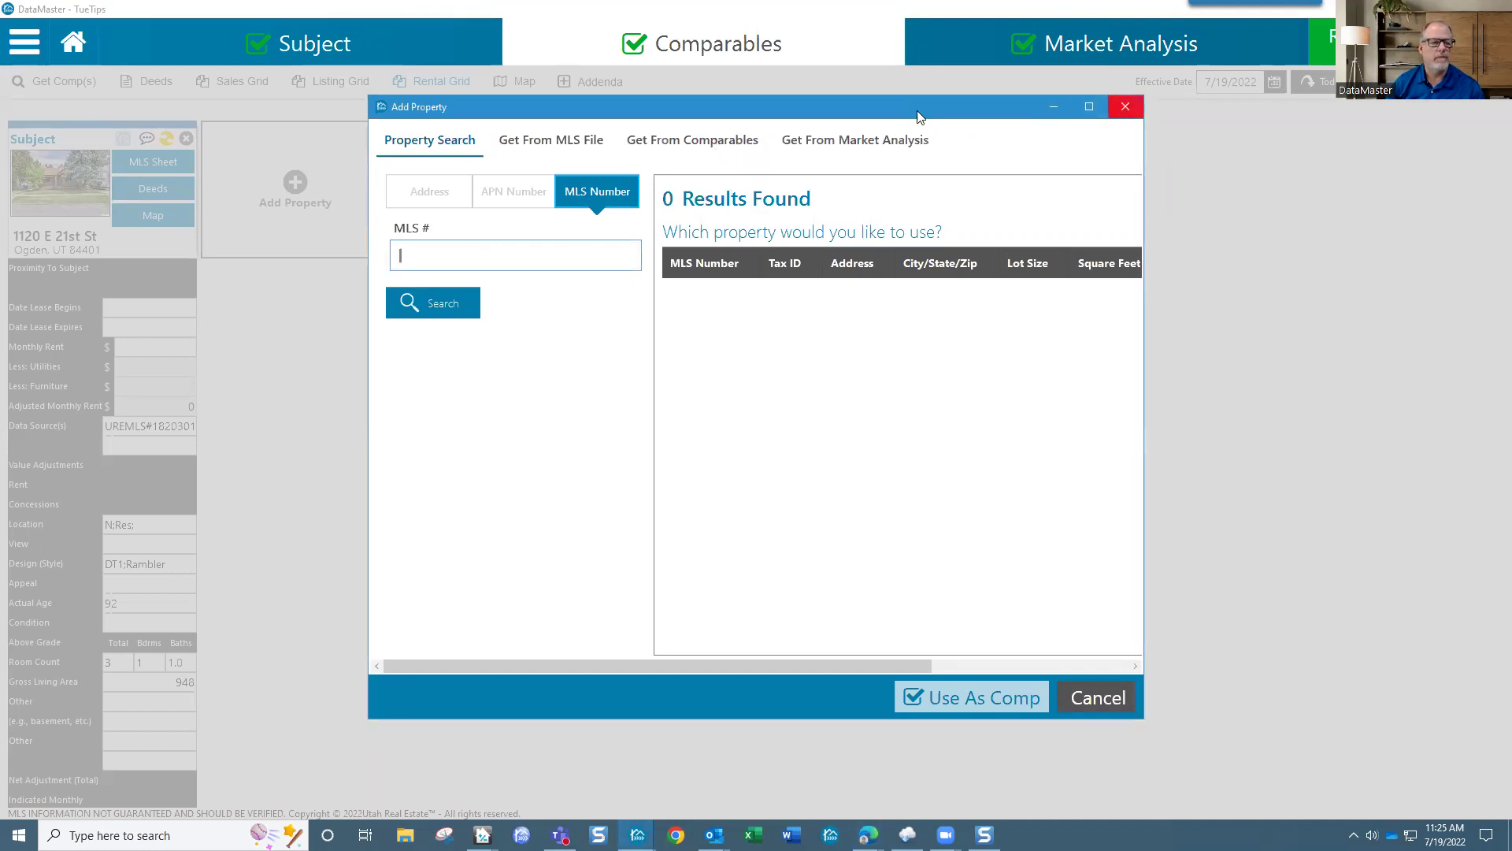
click(1125, 106)
Step: Return to the Sales Grid and start an Add Property search by MLS number
click(340, 87)
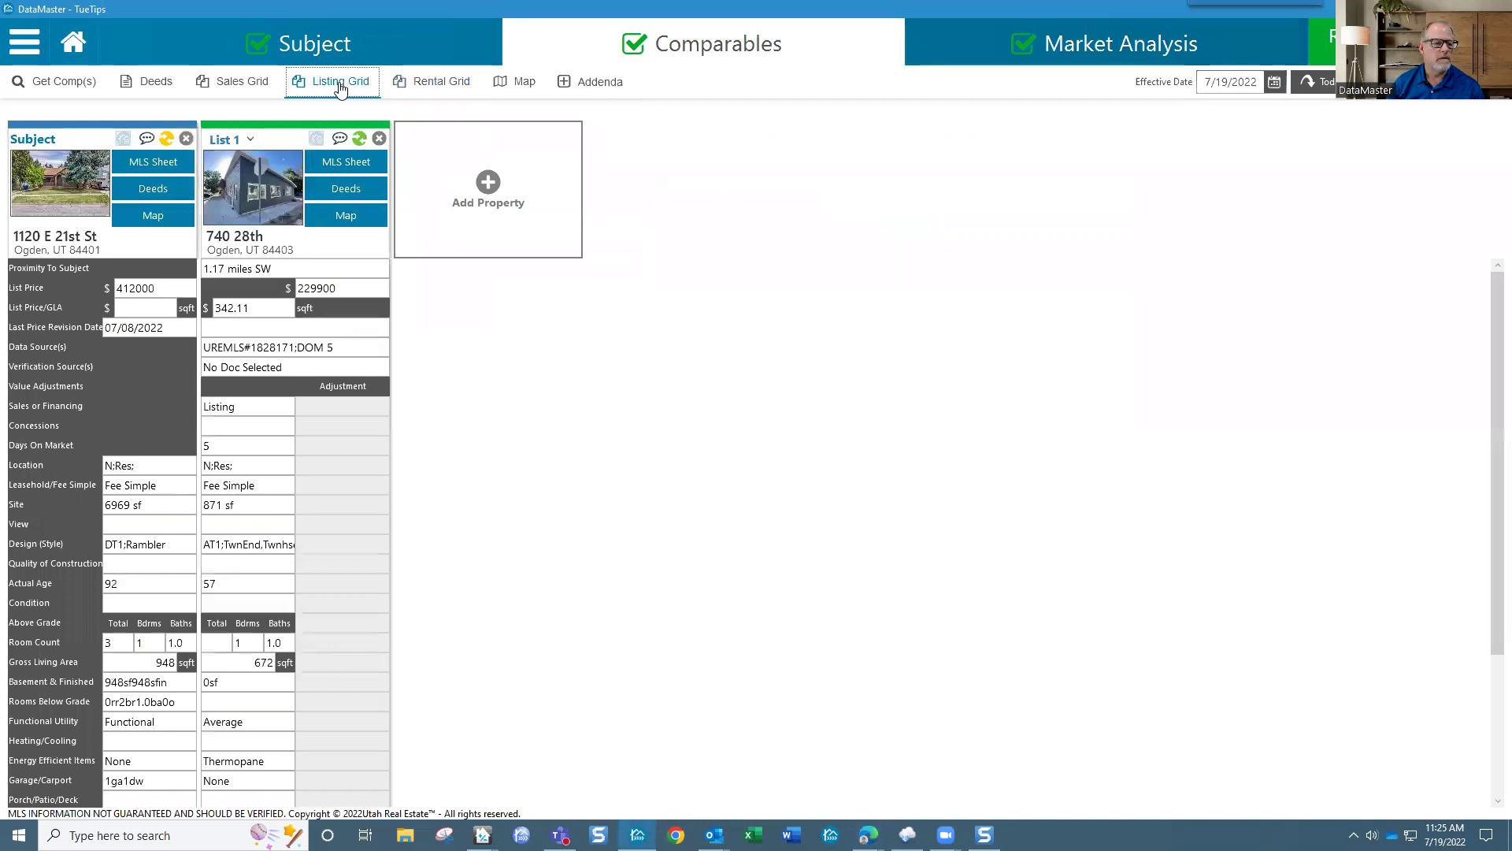
click(226, 83)
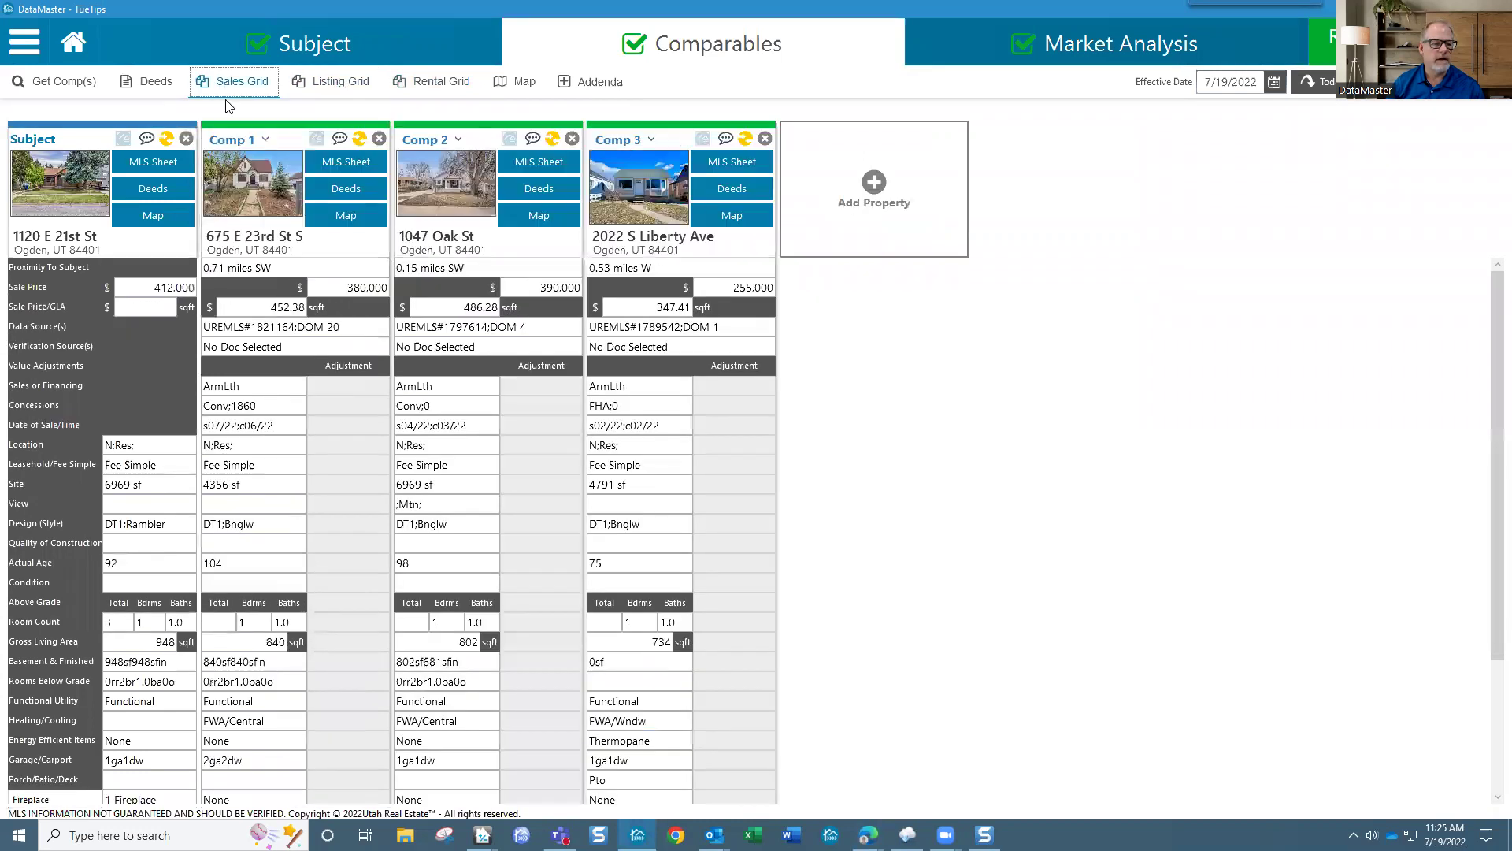
click(874, 189)
click(441, 254)
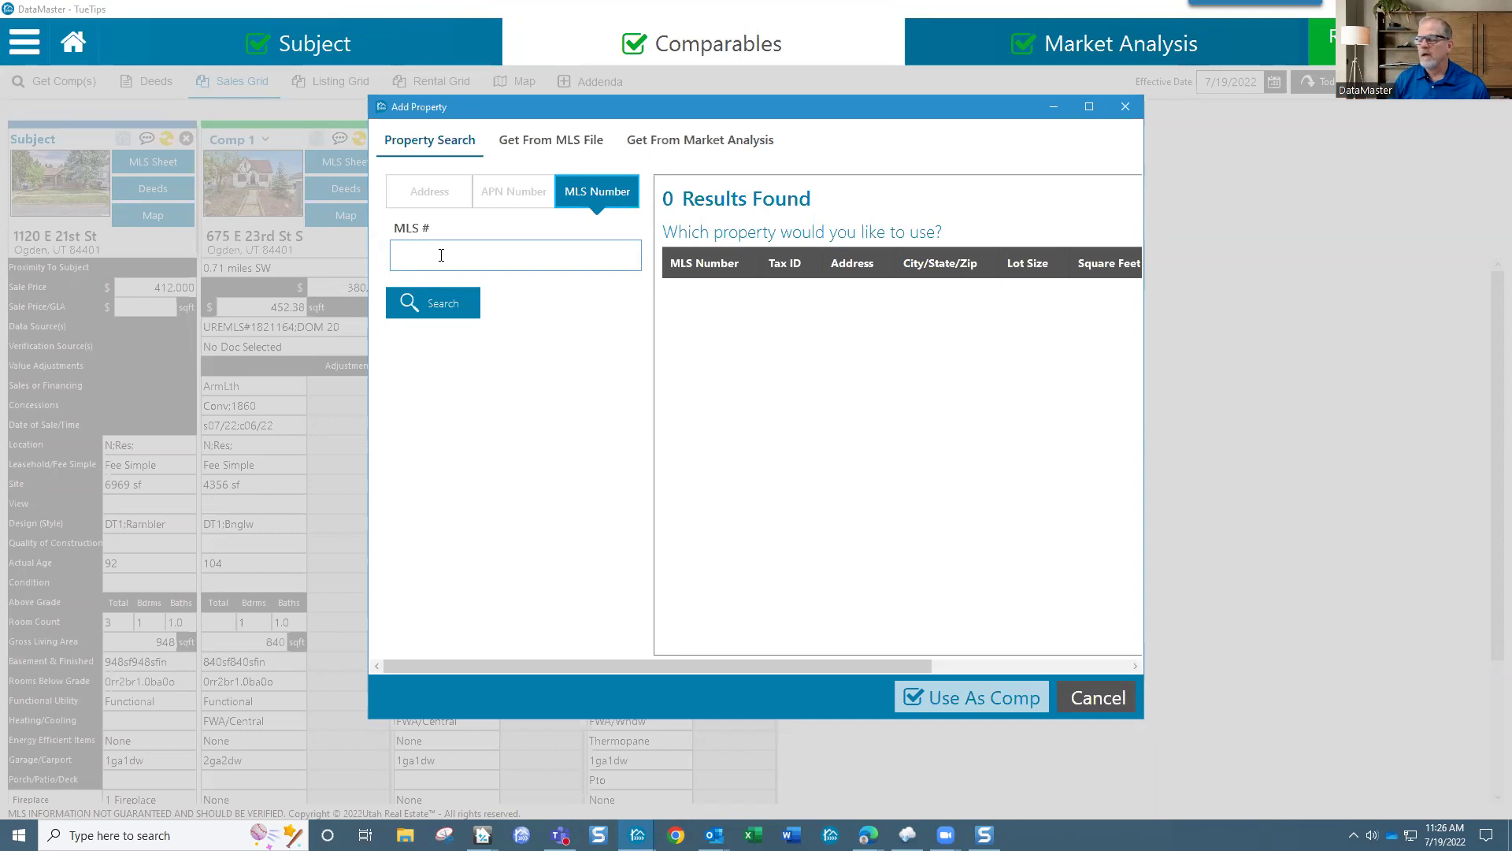
text(18)
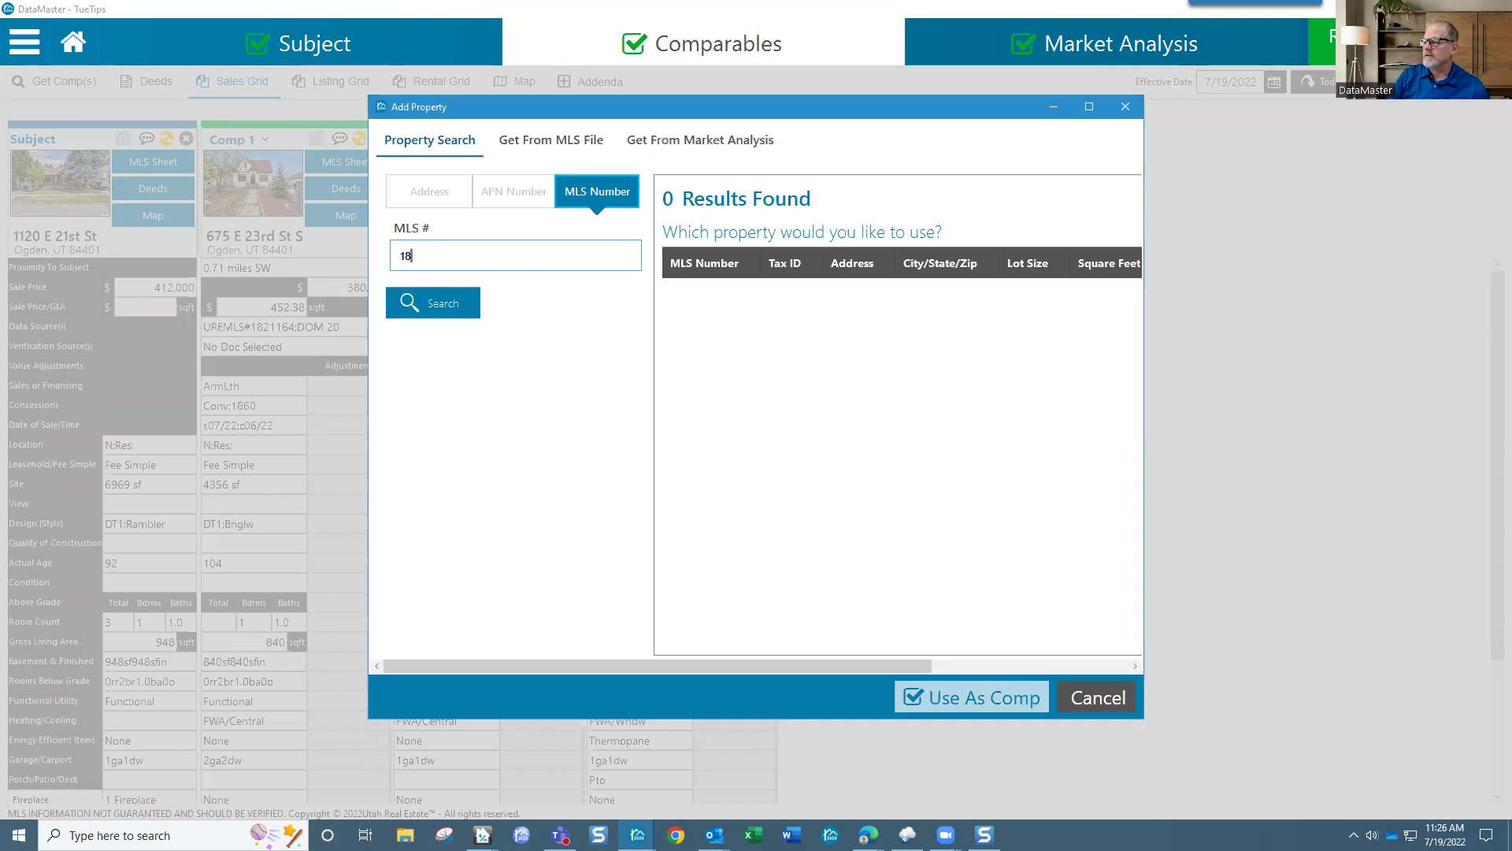
text(09546)
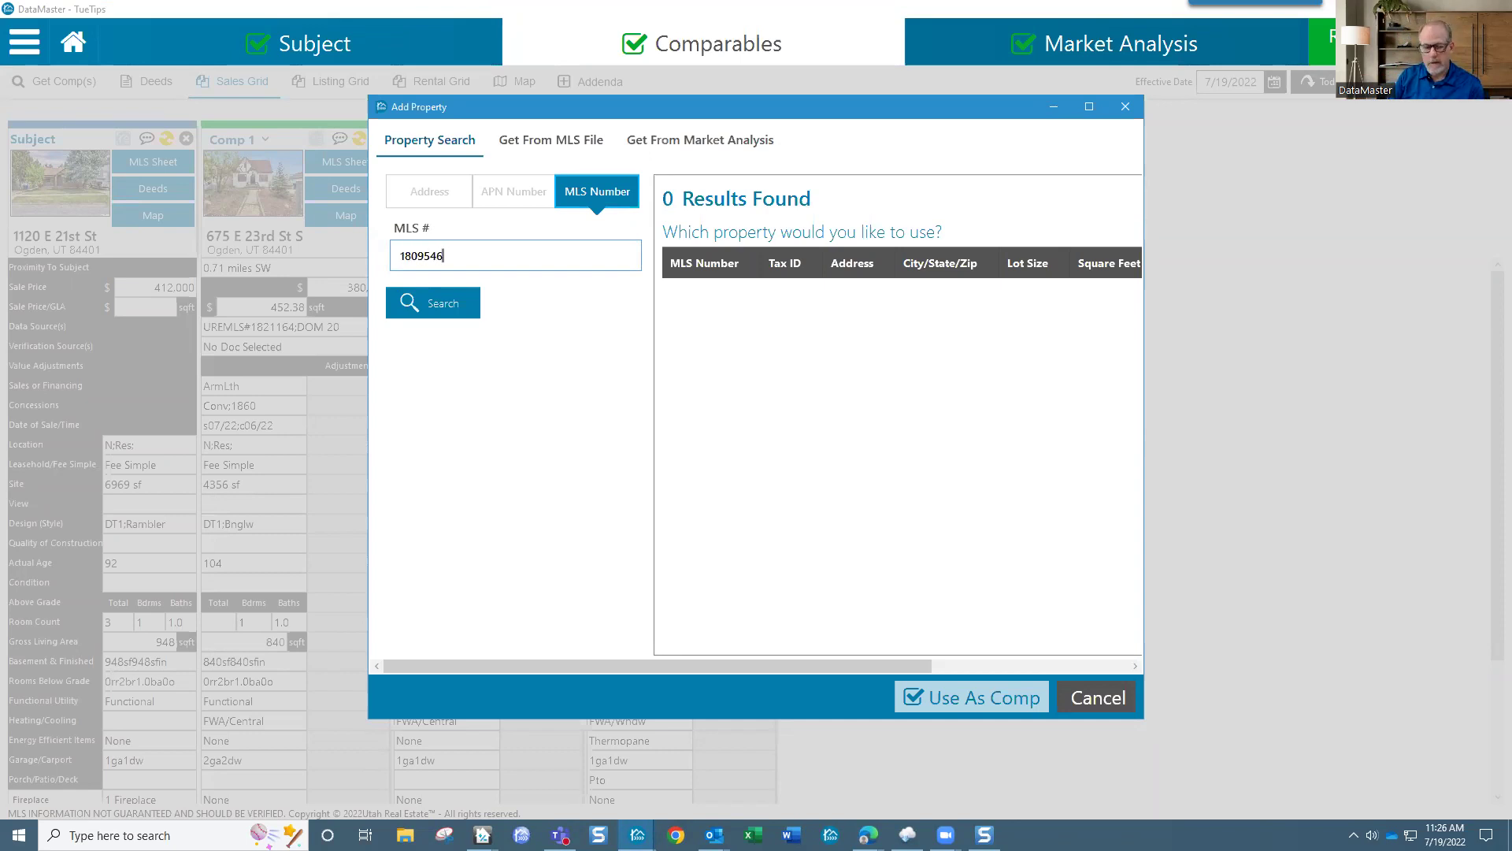
text(, 1812479)
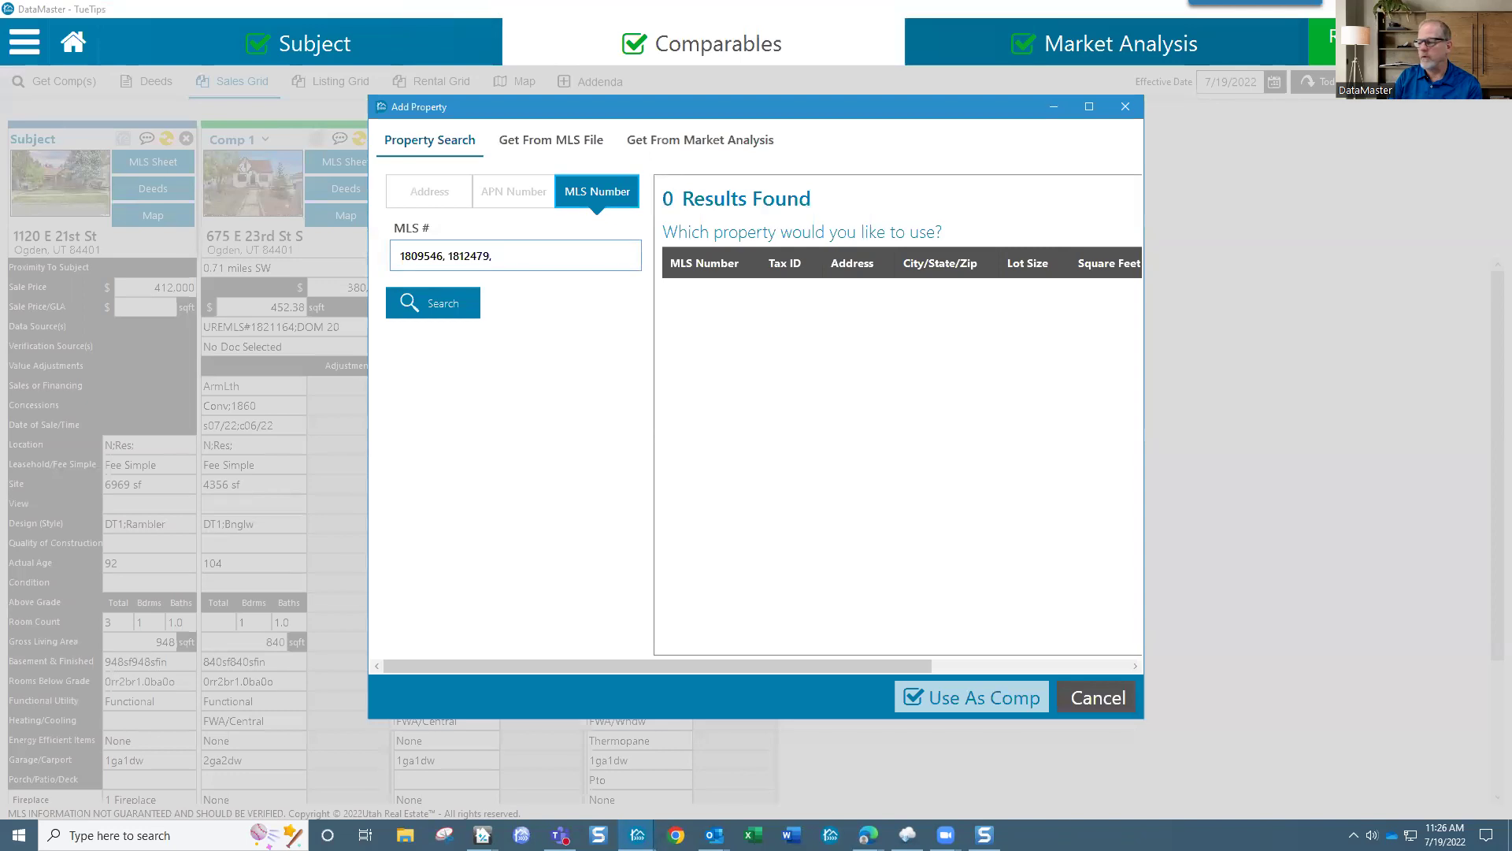
text(, 1788070)
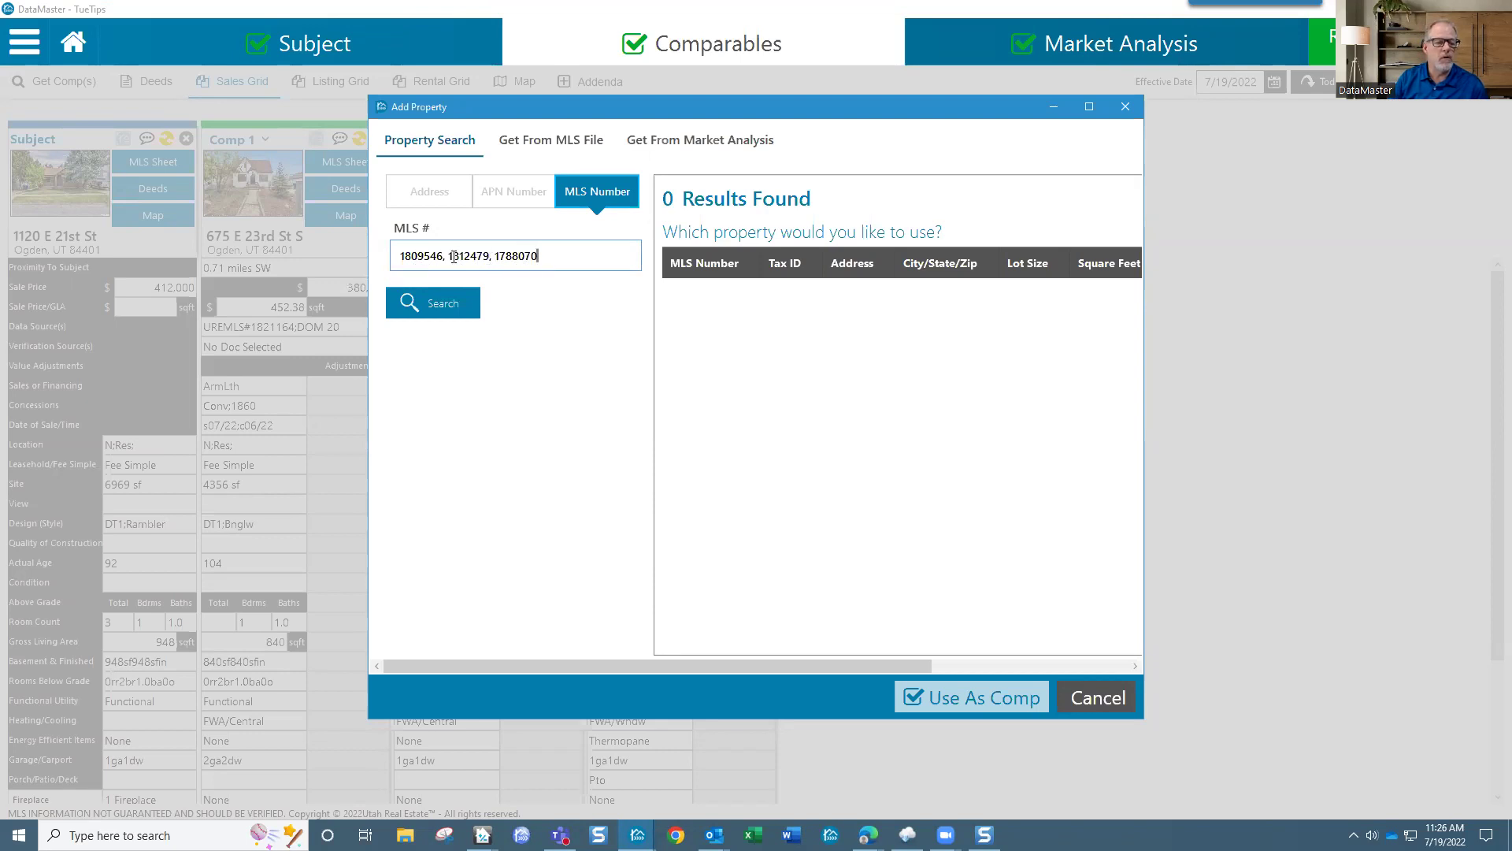
click(456, 306)
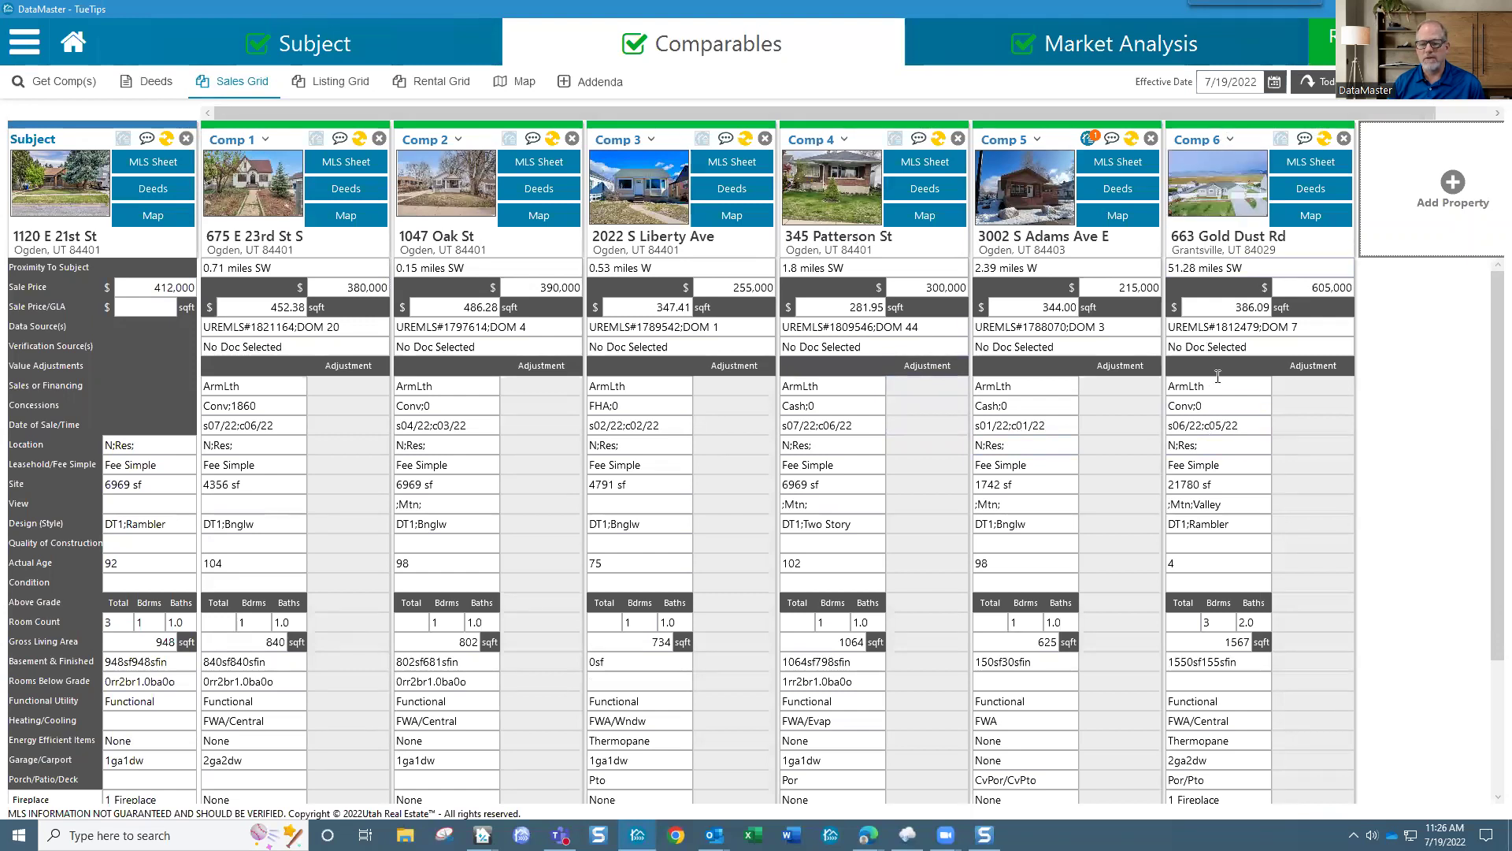
drag(1252, 425, 1166, 425)
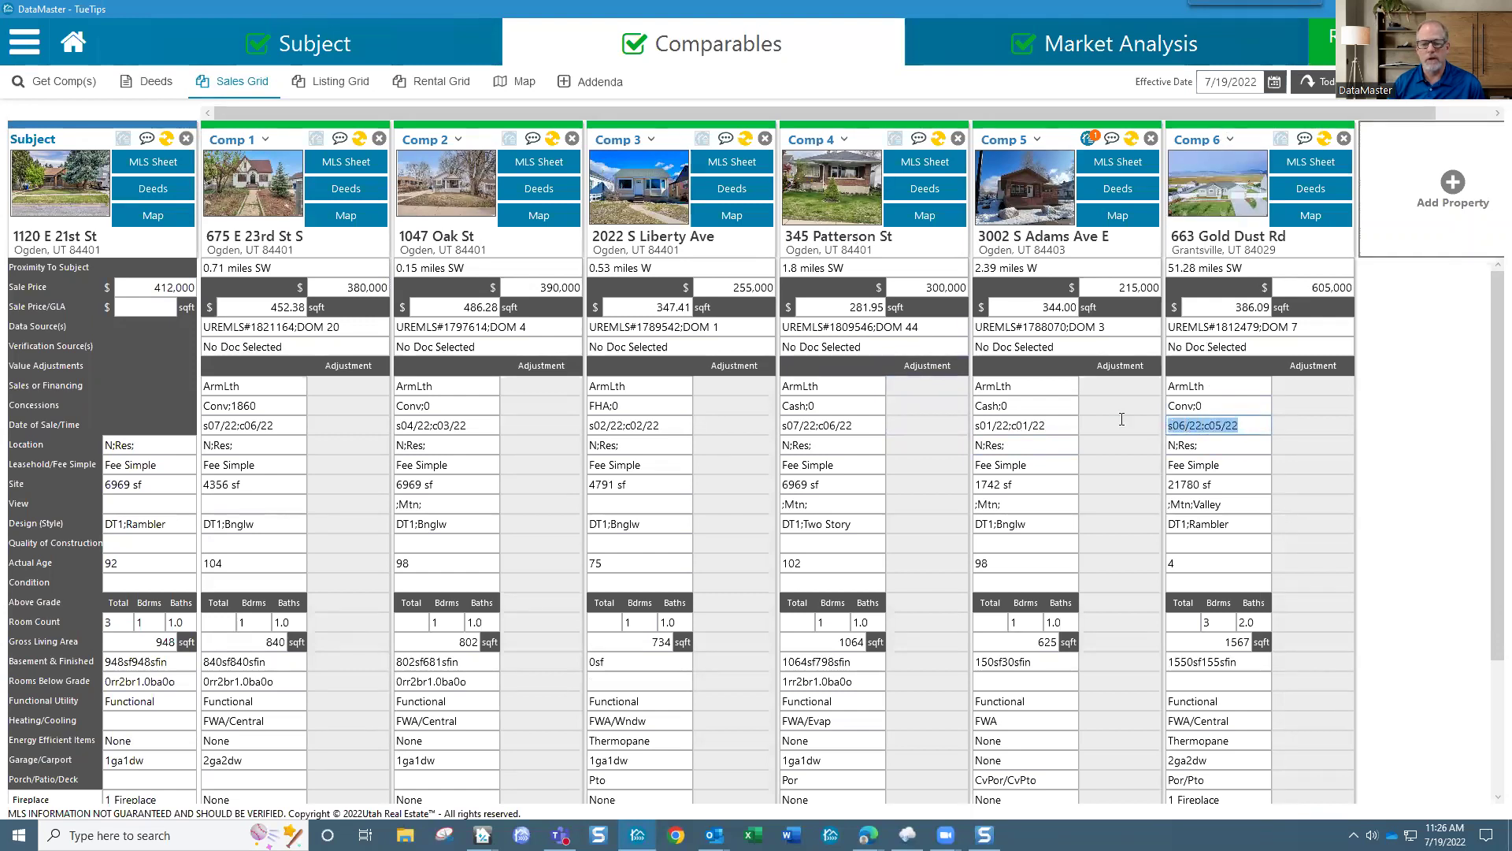
drag(1047, 426, 975, 429)
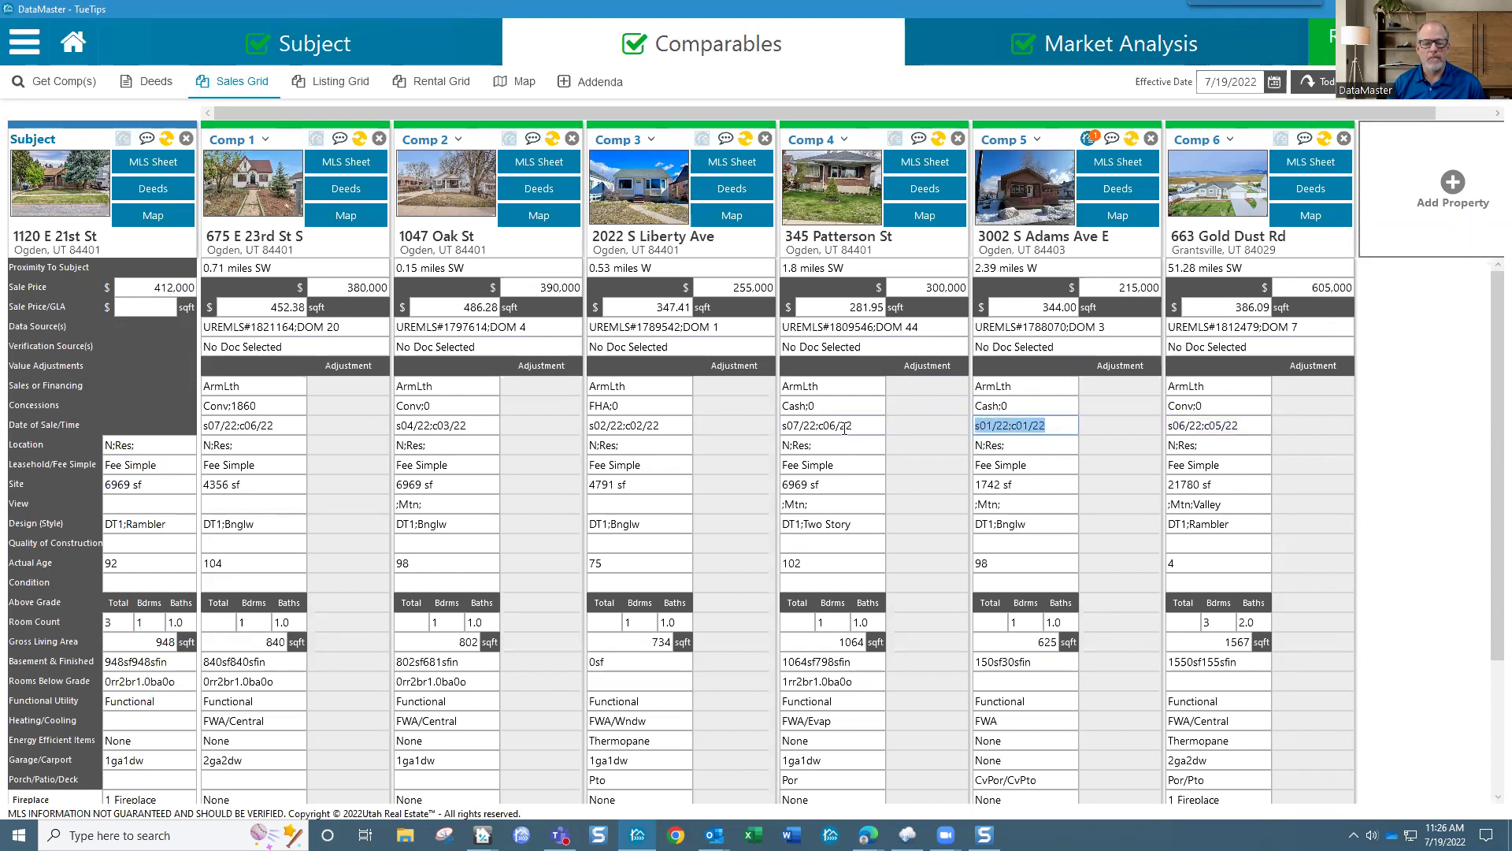
drag(858, 427, 782, 429)
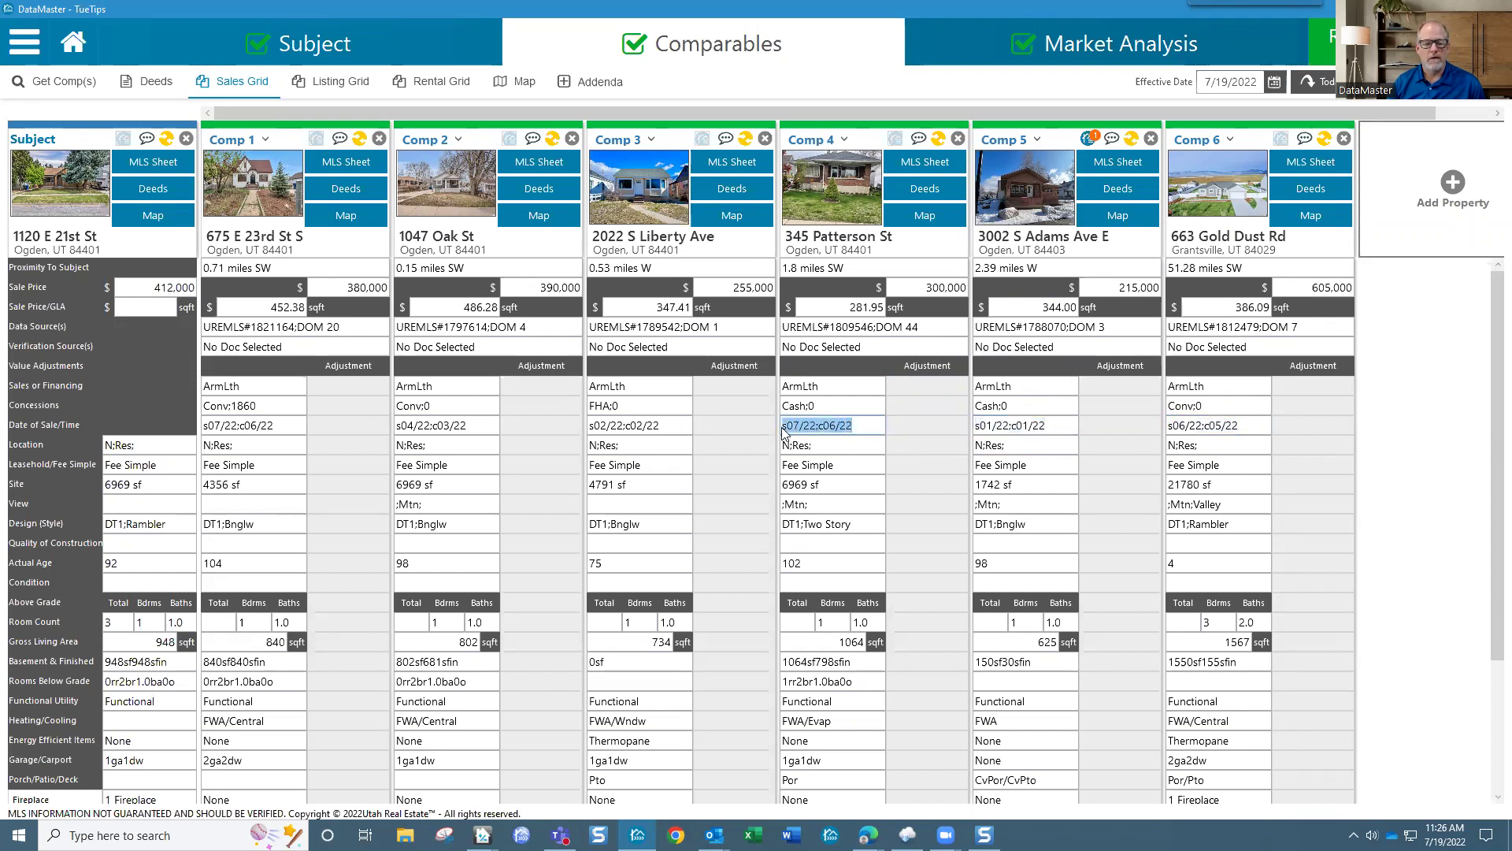
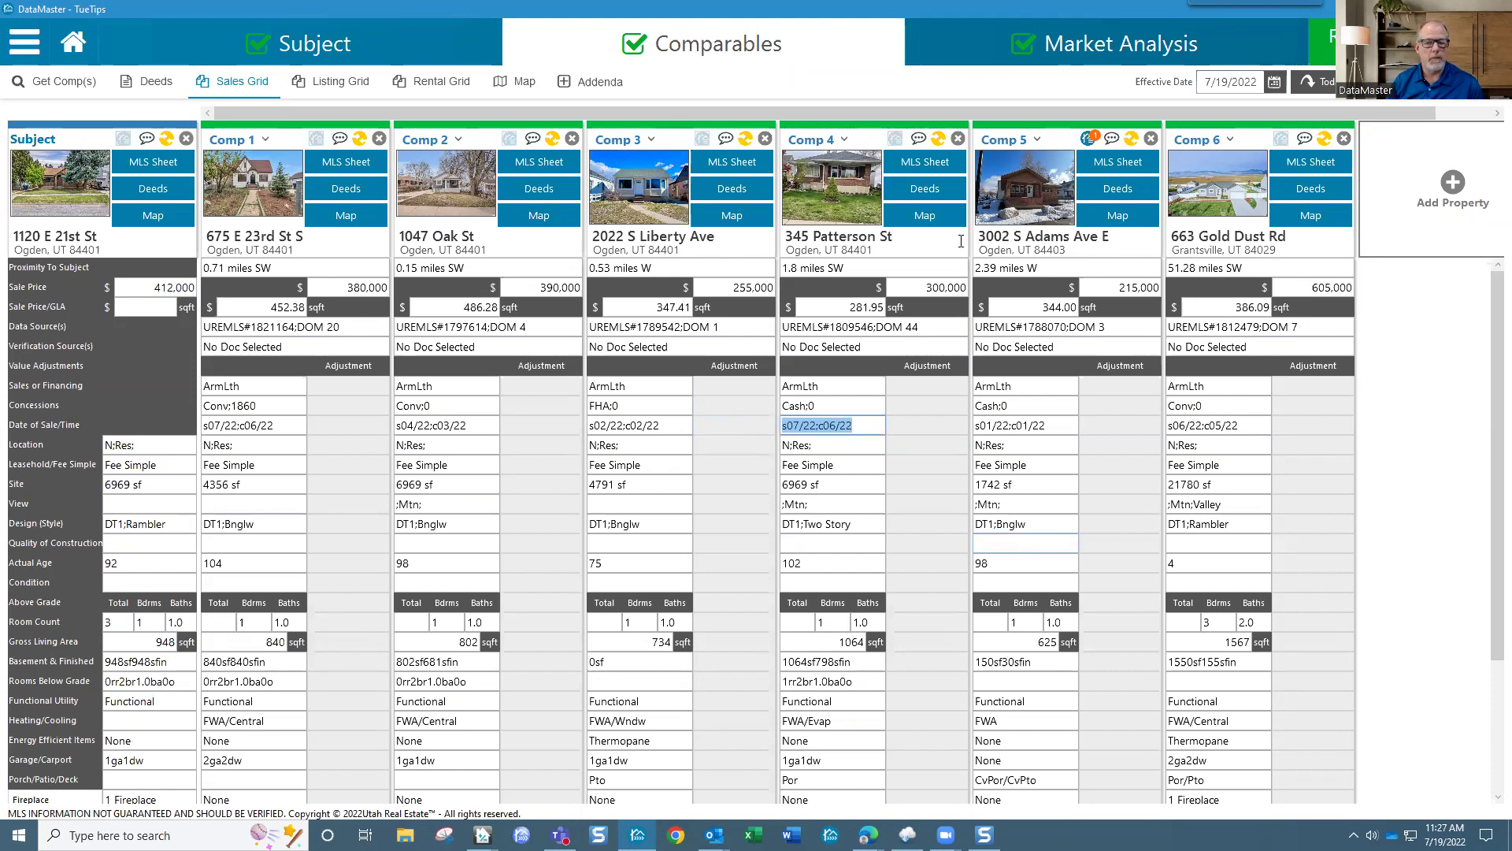
Step: Open Market Analysis and show the Details page listing the 480 properties for 0-12 months
click(1091, 49)
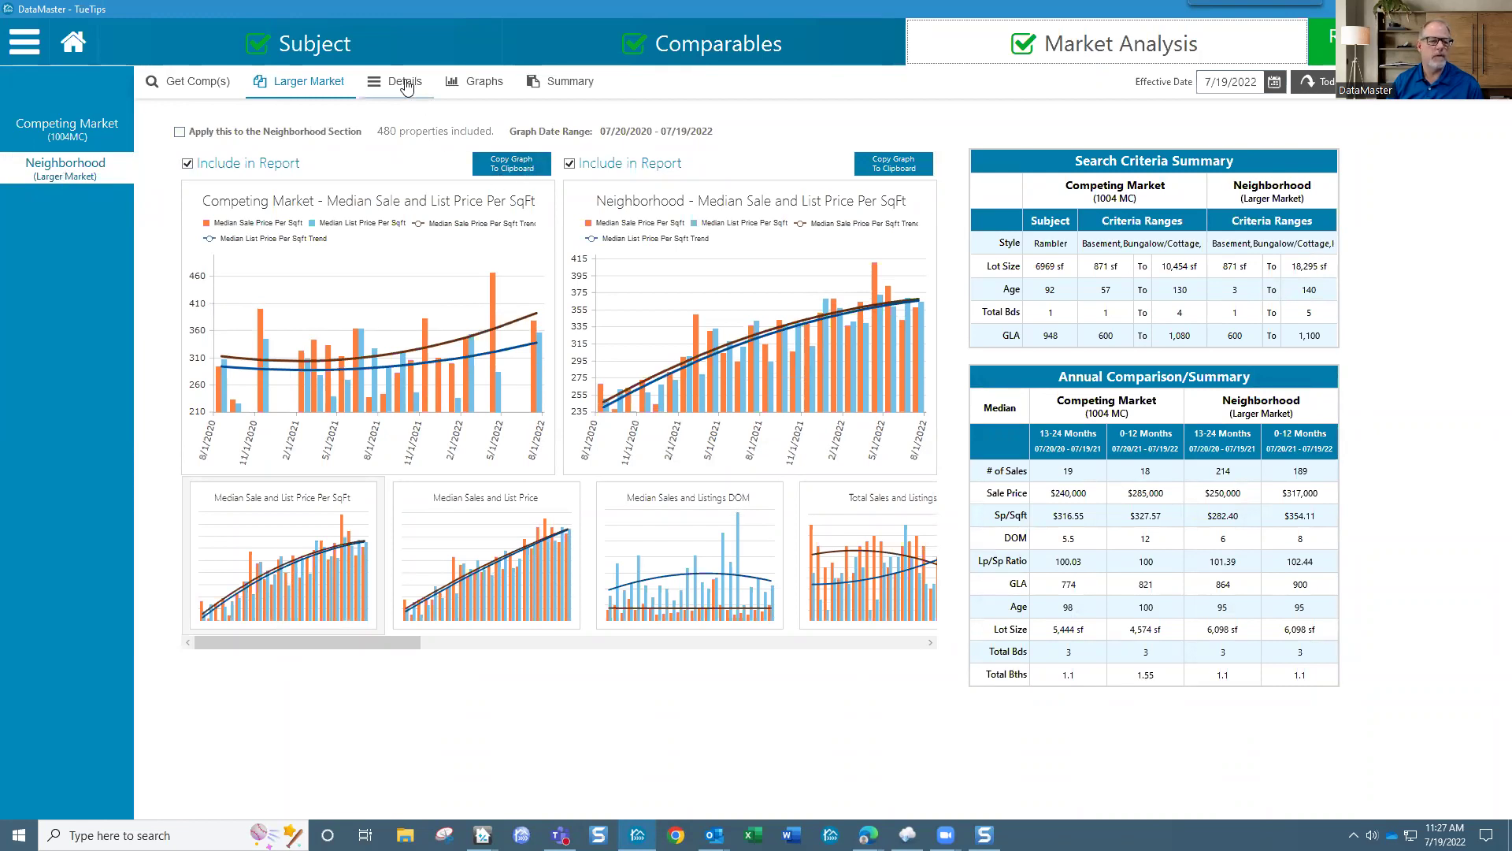
click(408, 90)
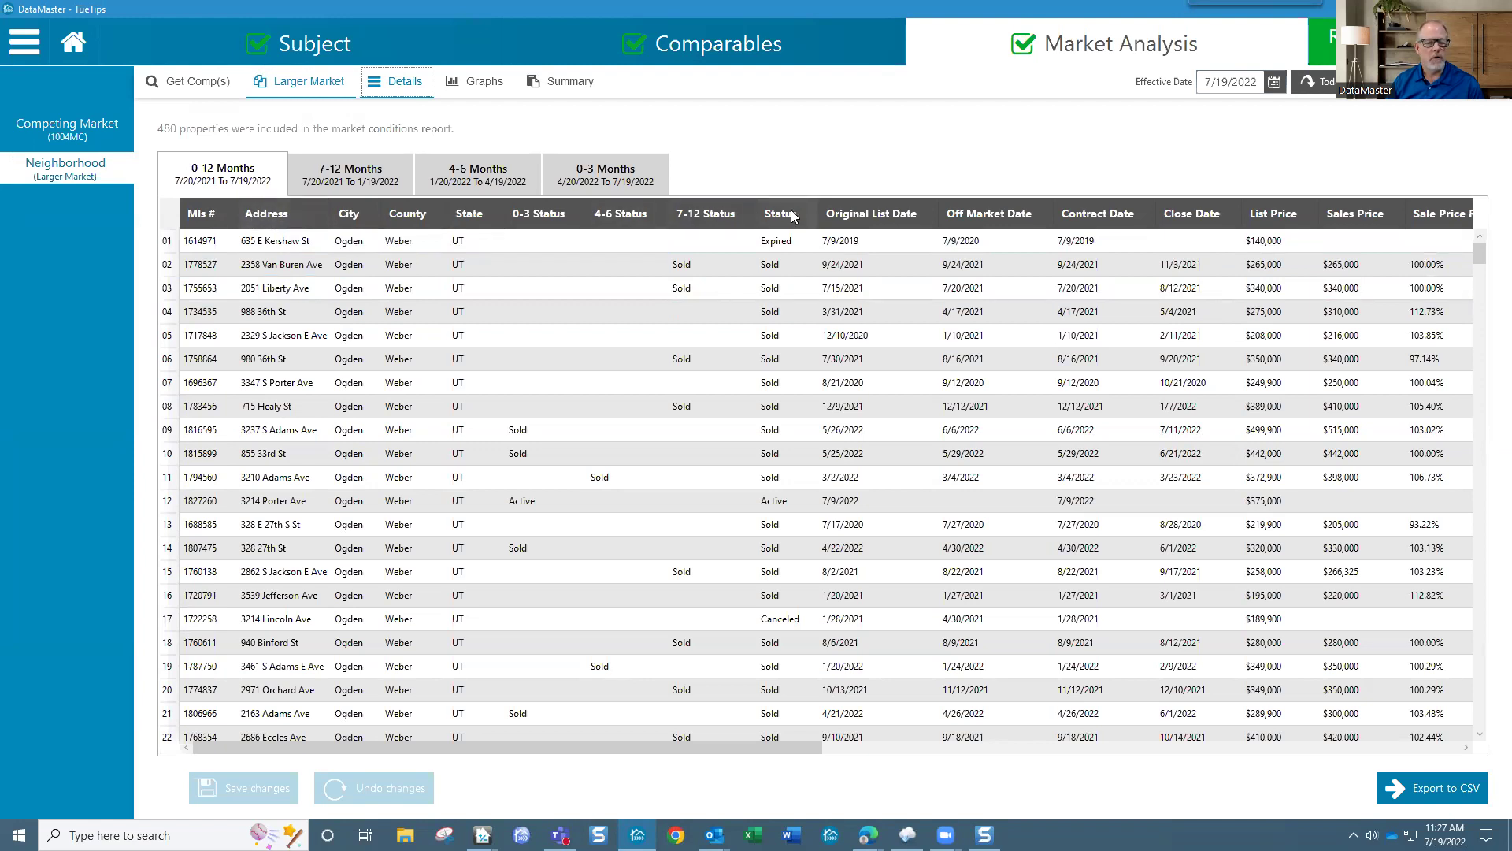
Step: Move Original List Date before Status and sort by Close Date with the newest closings first
mouse_move(851, 215)
mouse_down()
mouse_move(548, 210)
mouse_move(905, 216)
mouse_up()
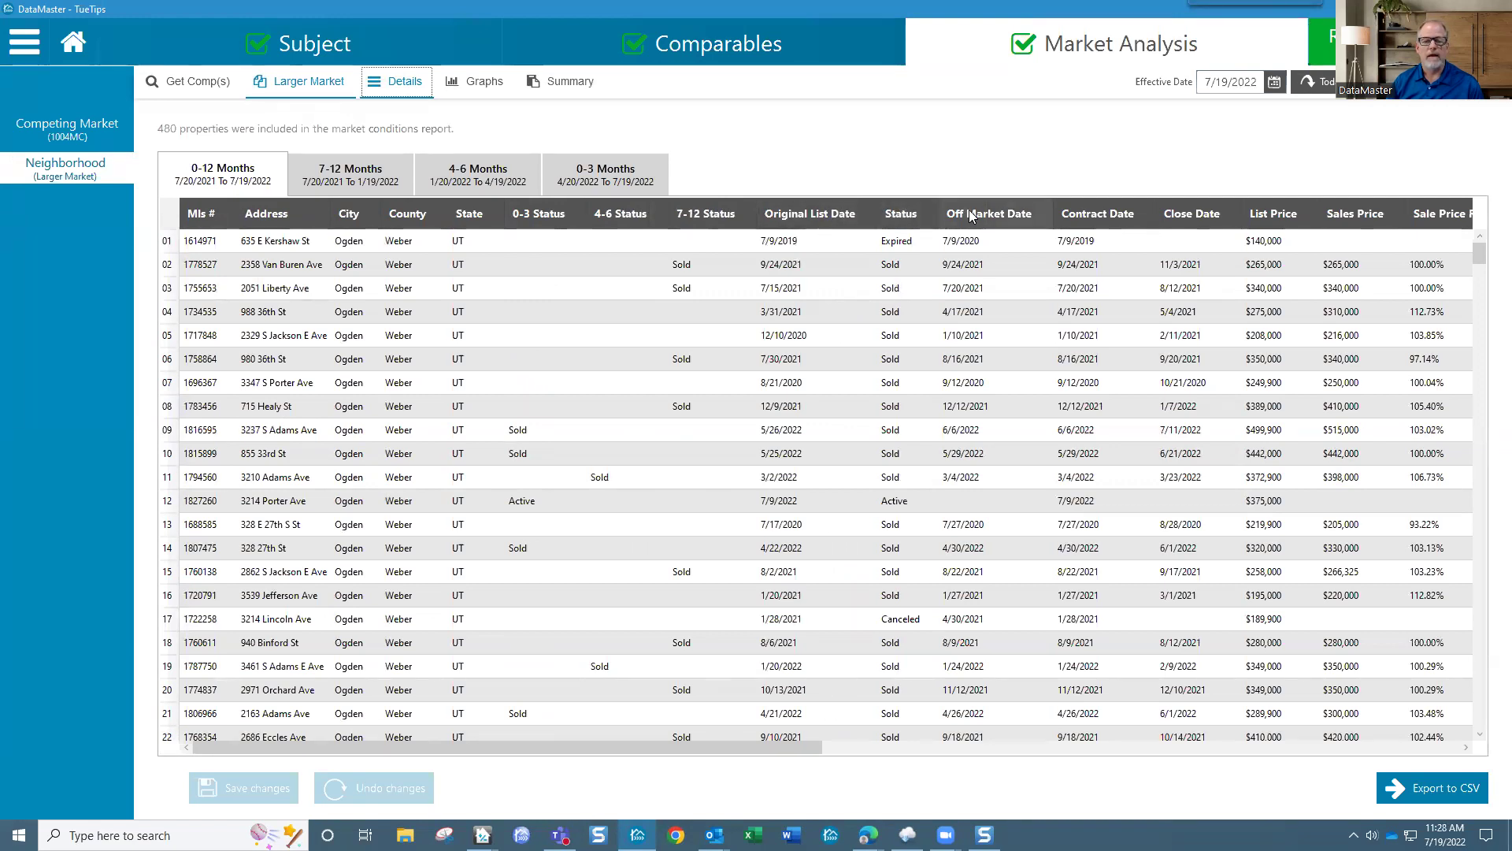
click(1180, 214)
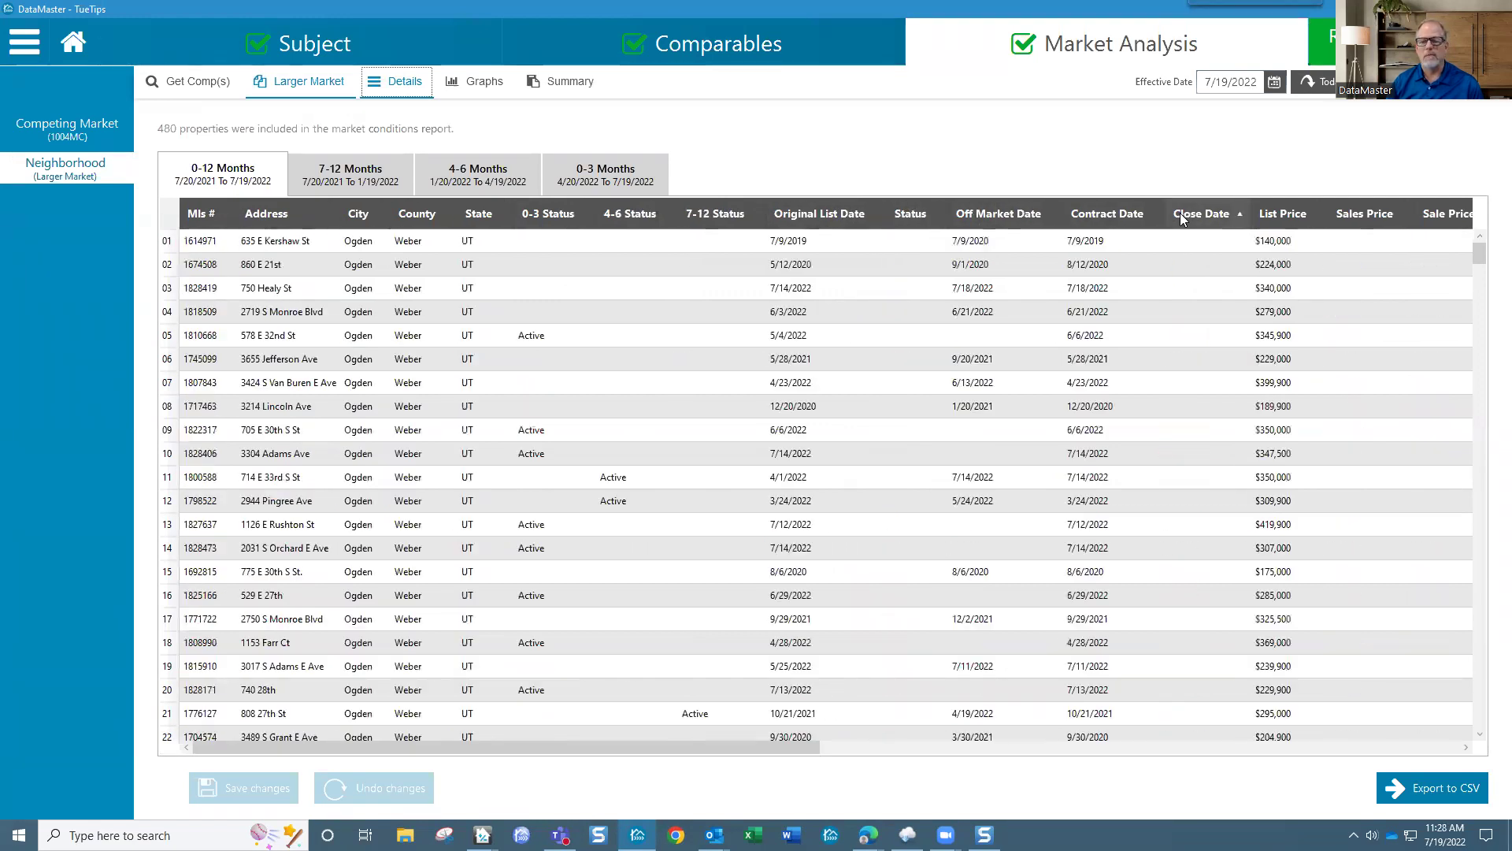
click(1219, 215)
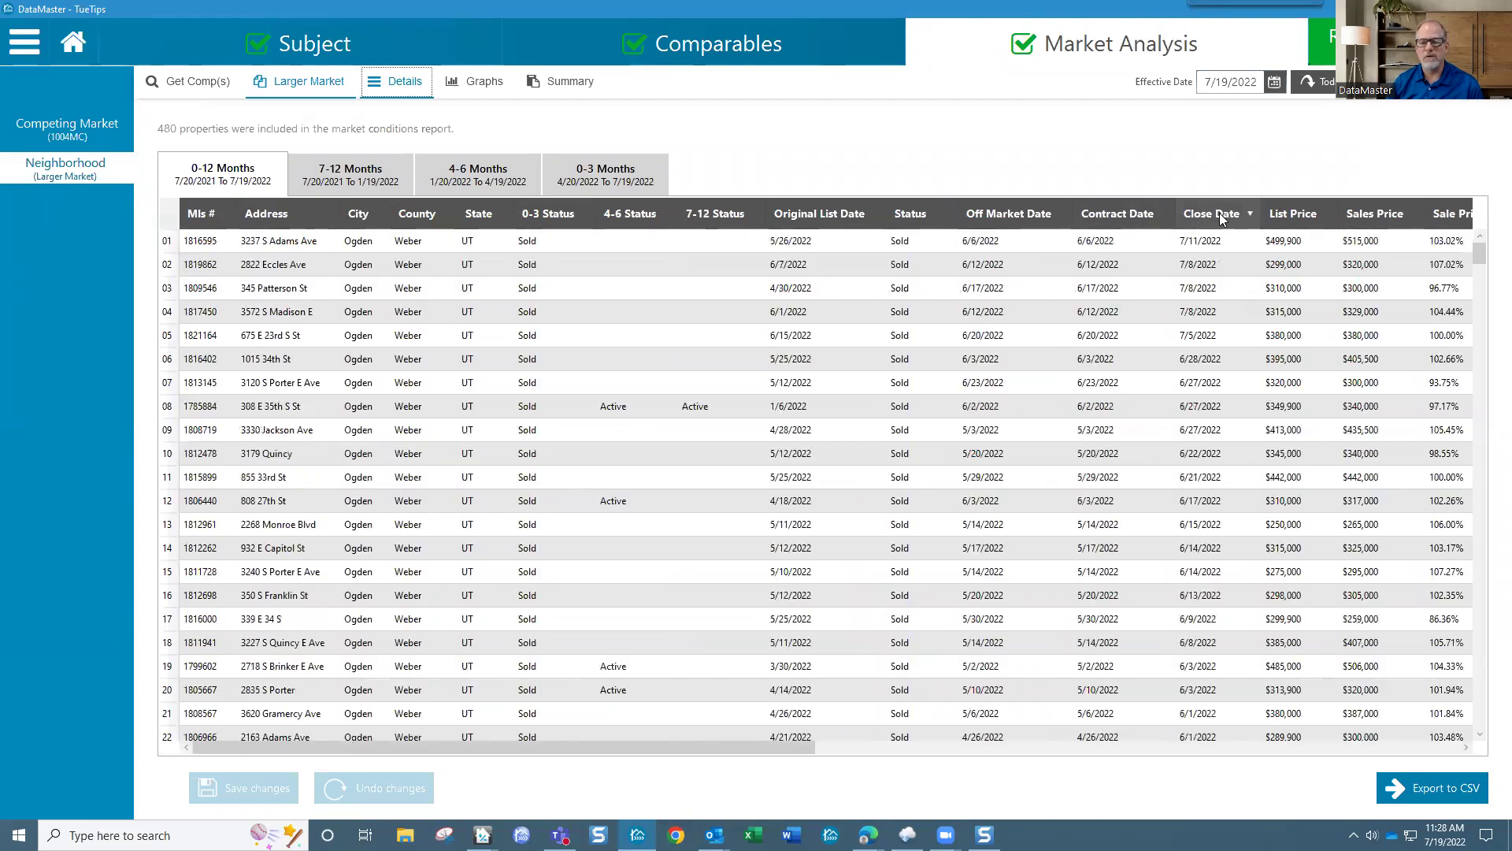
click(1206, 245)
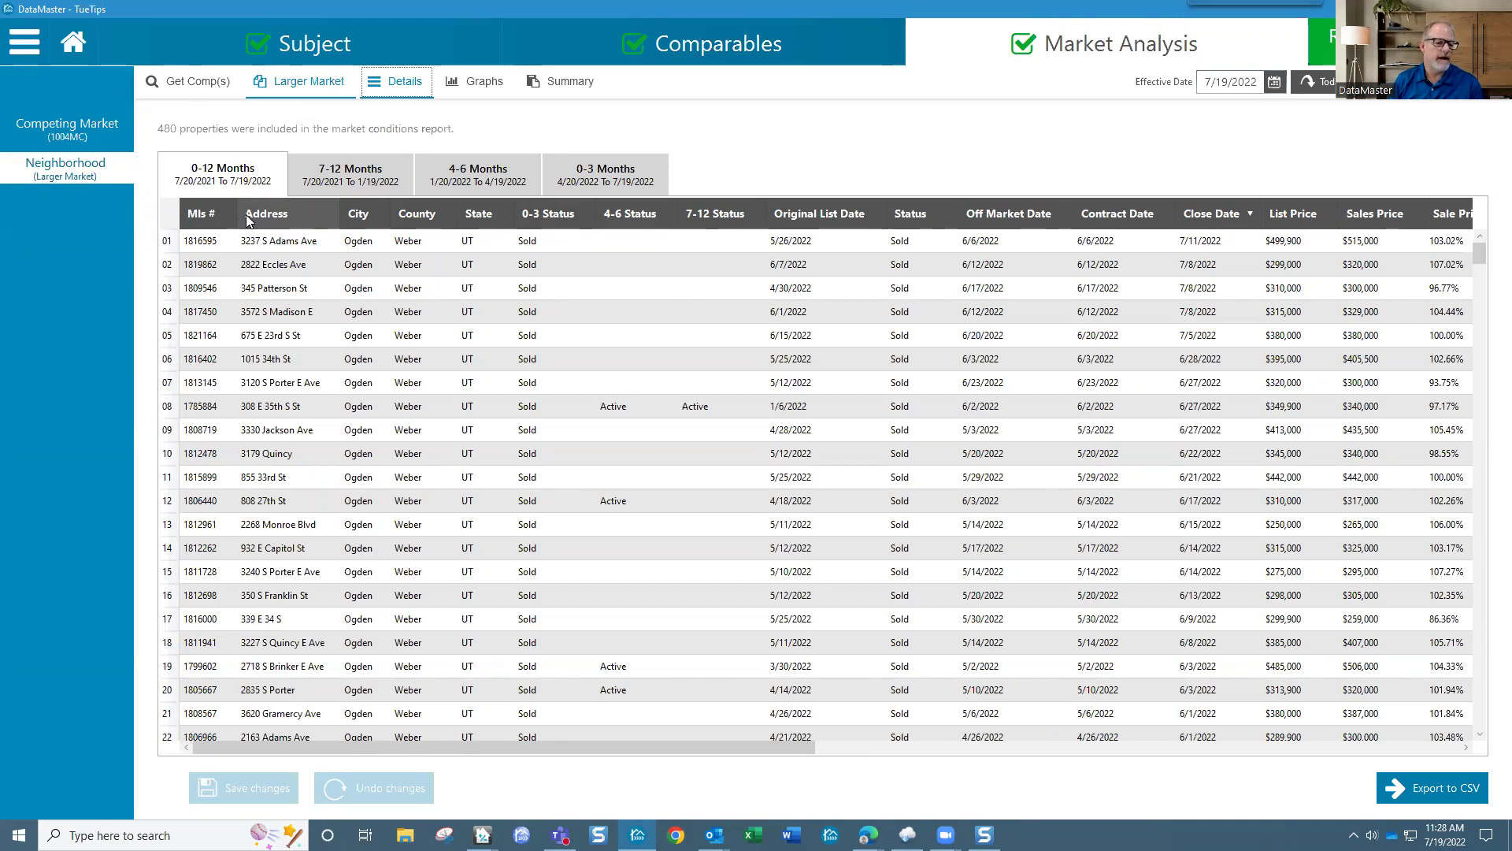
Step: Sort the property list by Address ascending and compare the two same-address listings
click(257, 220)
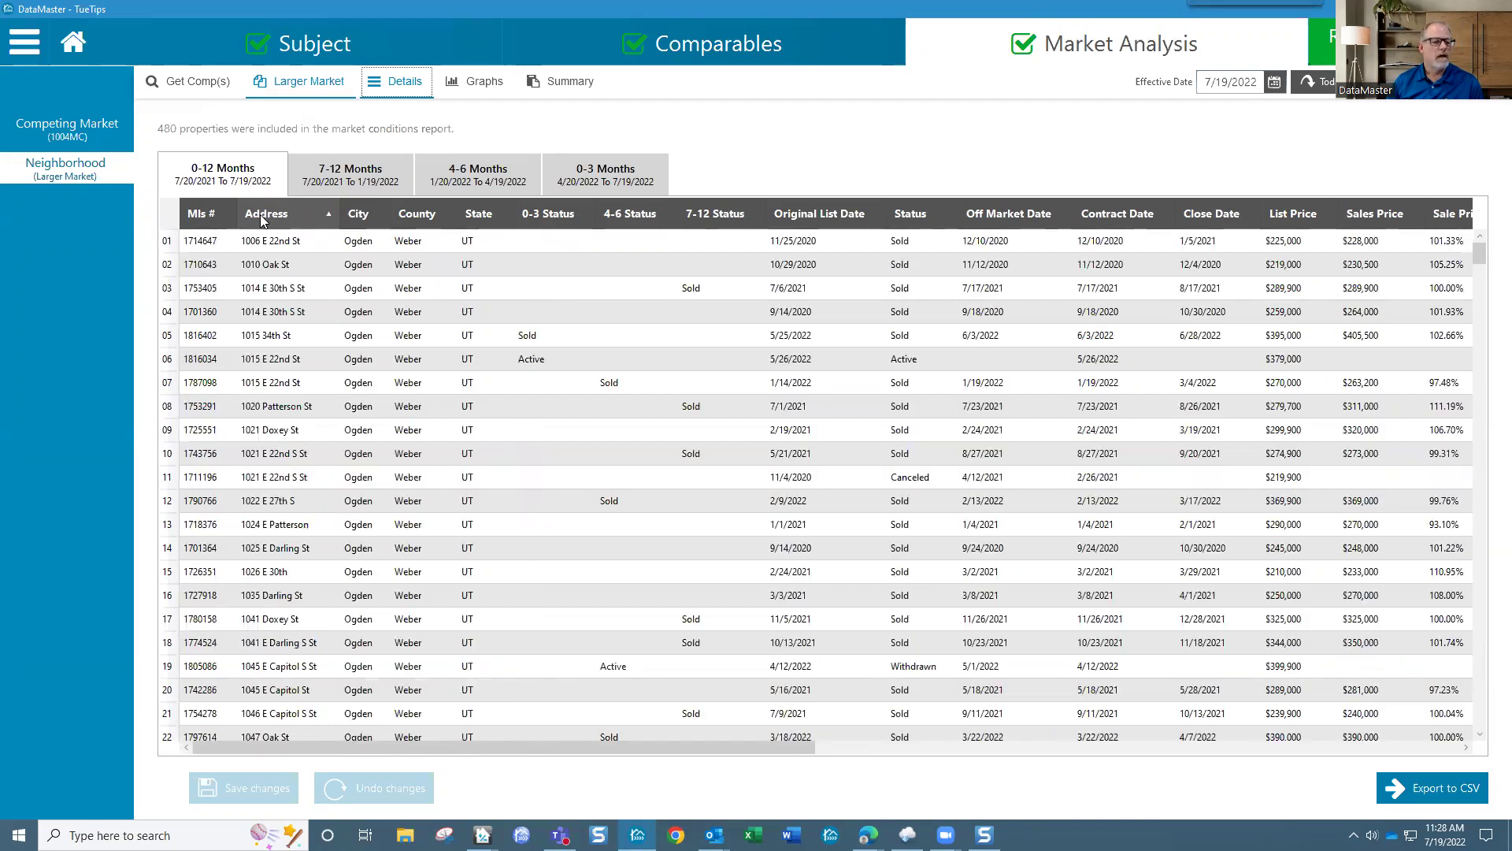
click(270, 237)
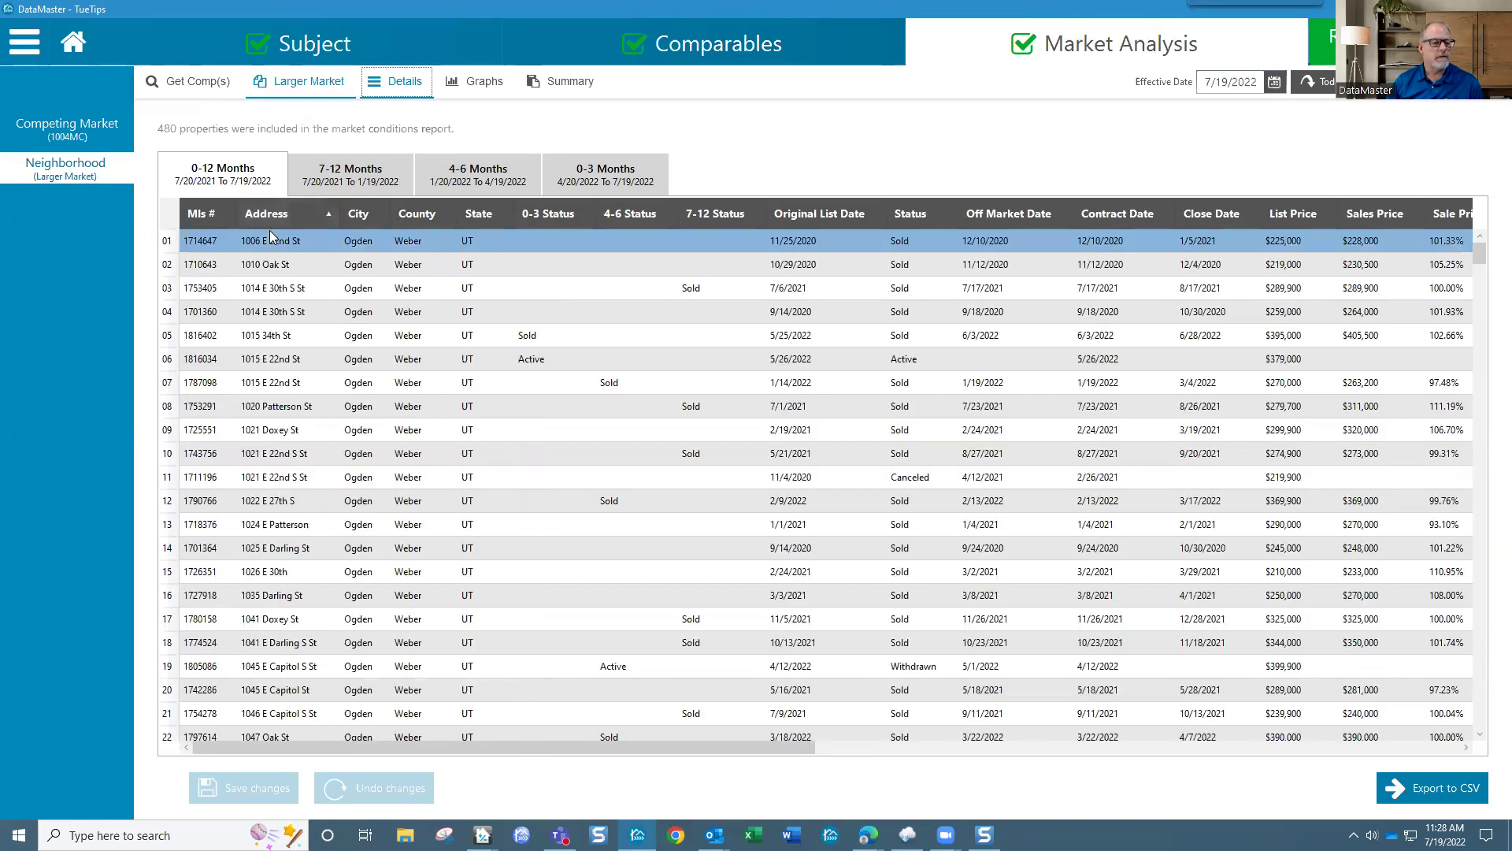
click(256, 288)
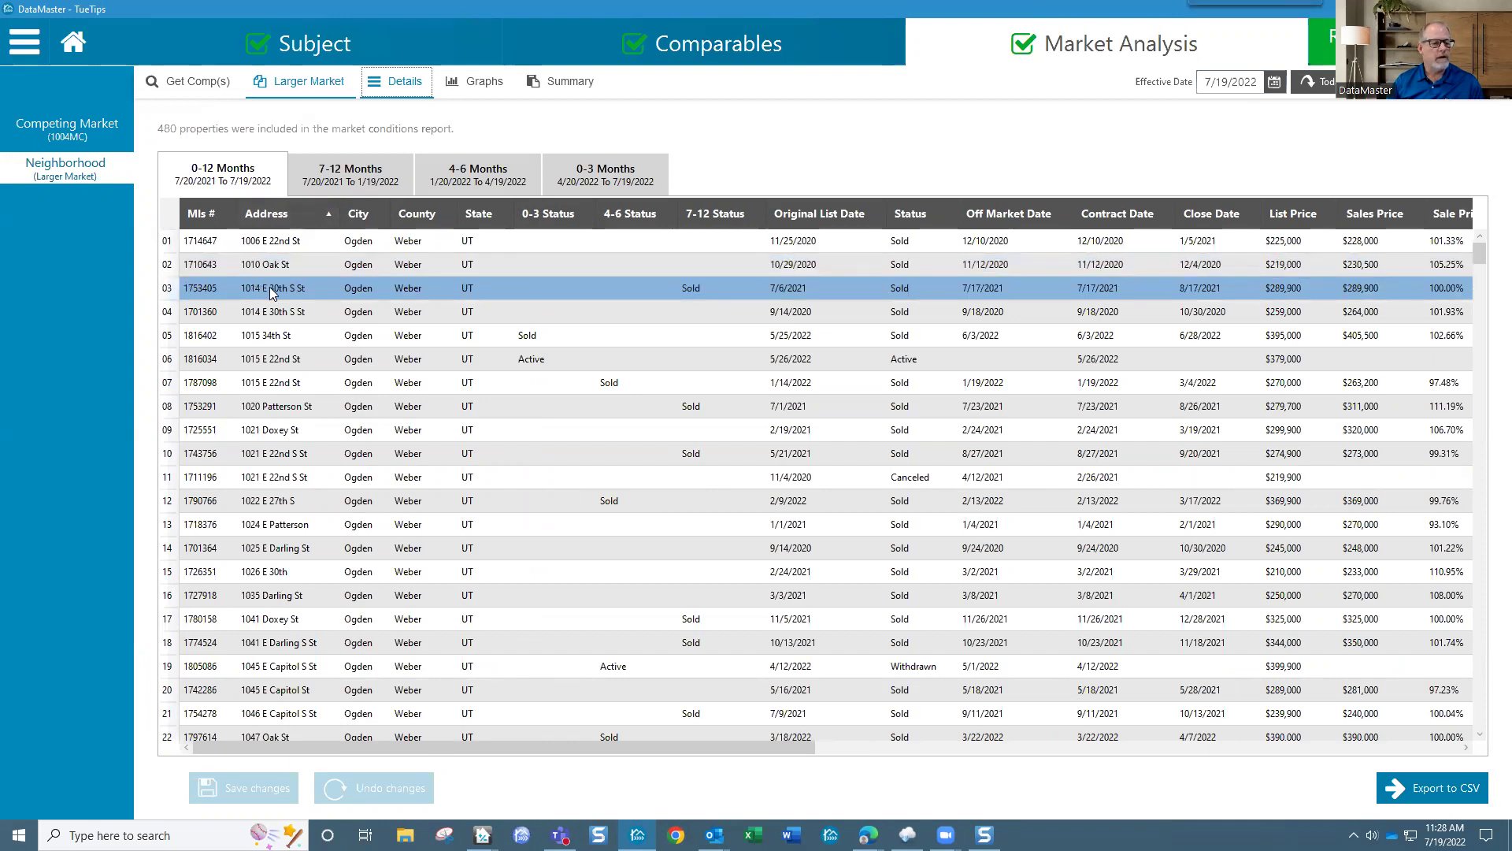
click(288, 309)
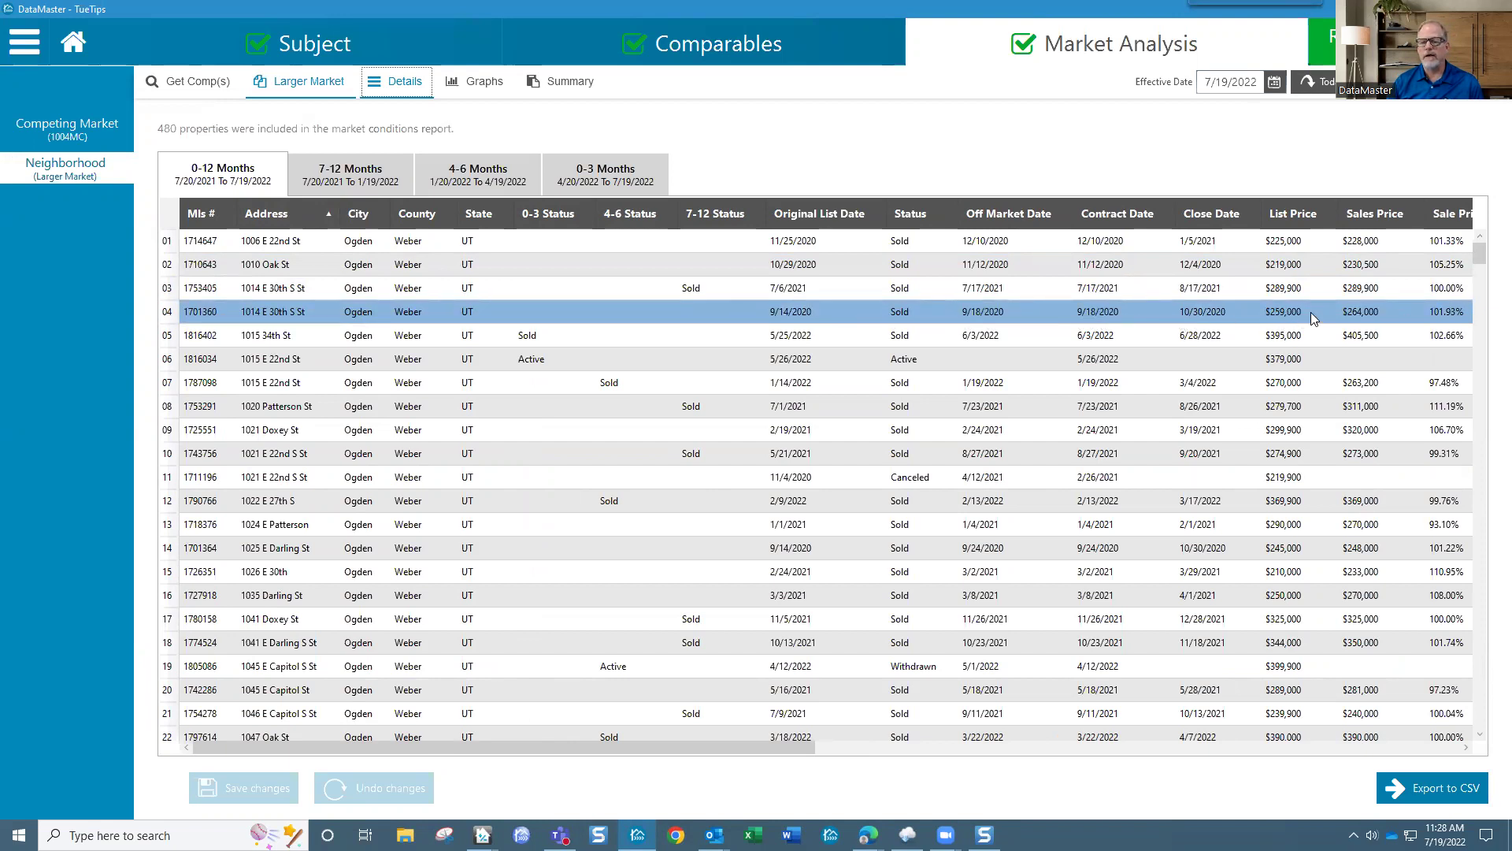
click(1373, 295)
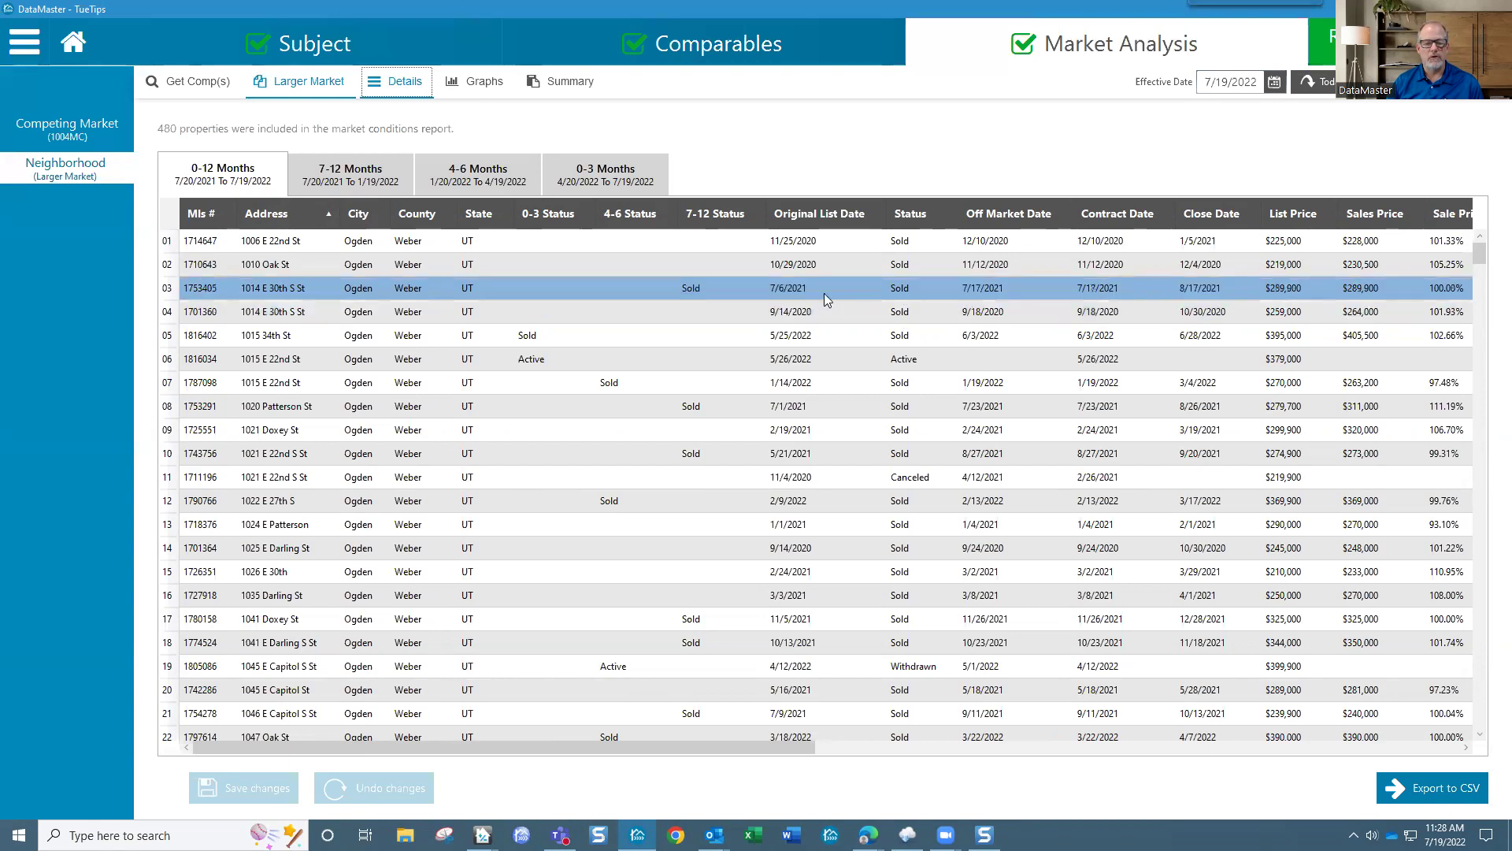
drag(772, 745, 947, 756)
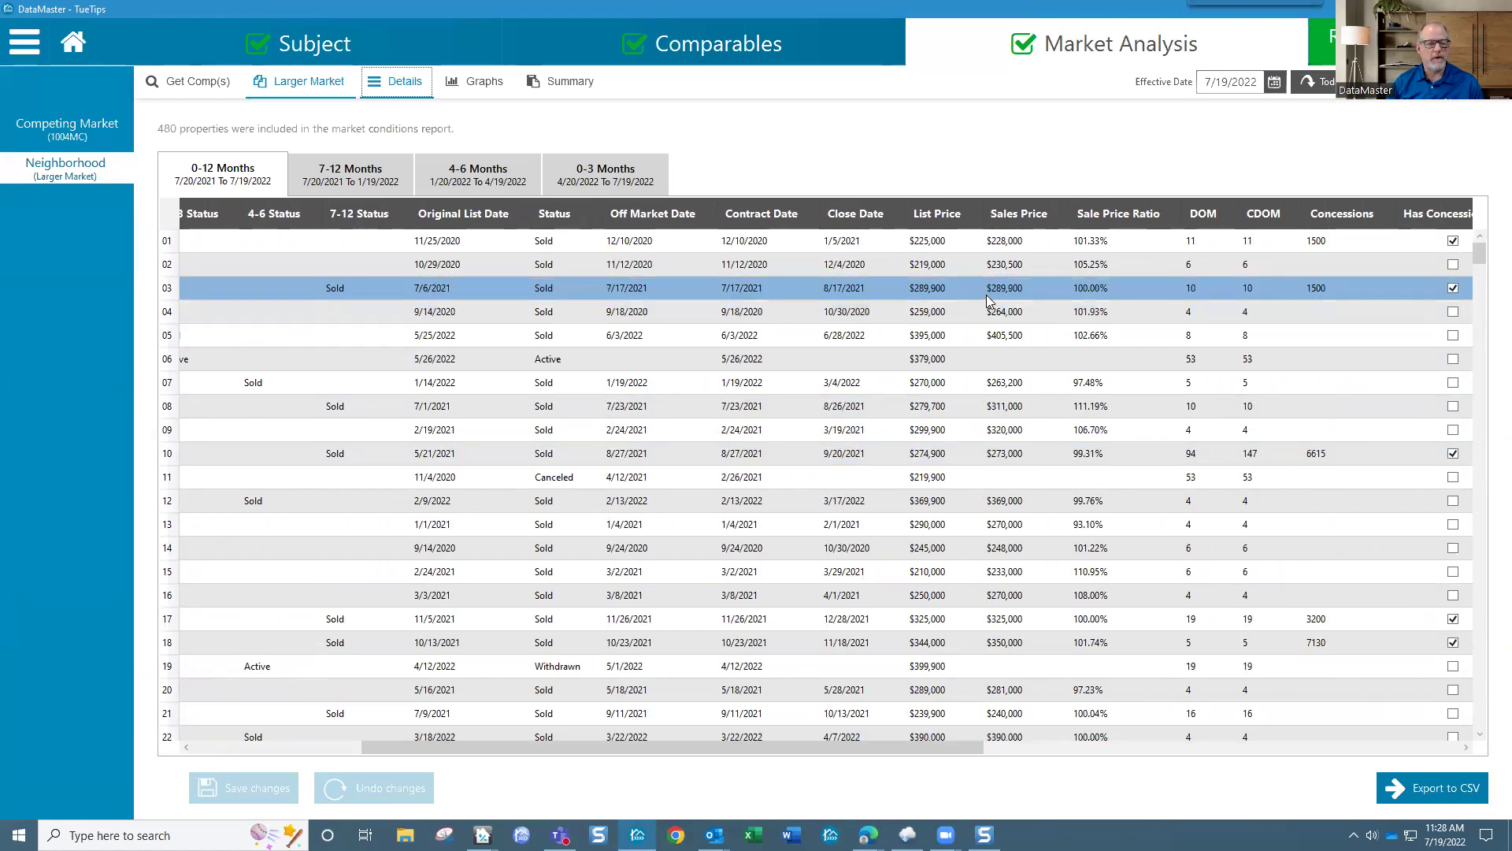
drag(943, 753, 756, 748)
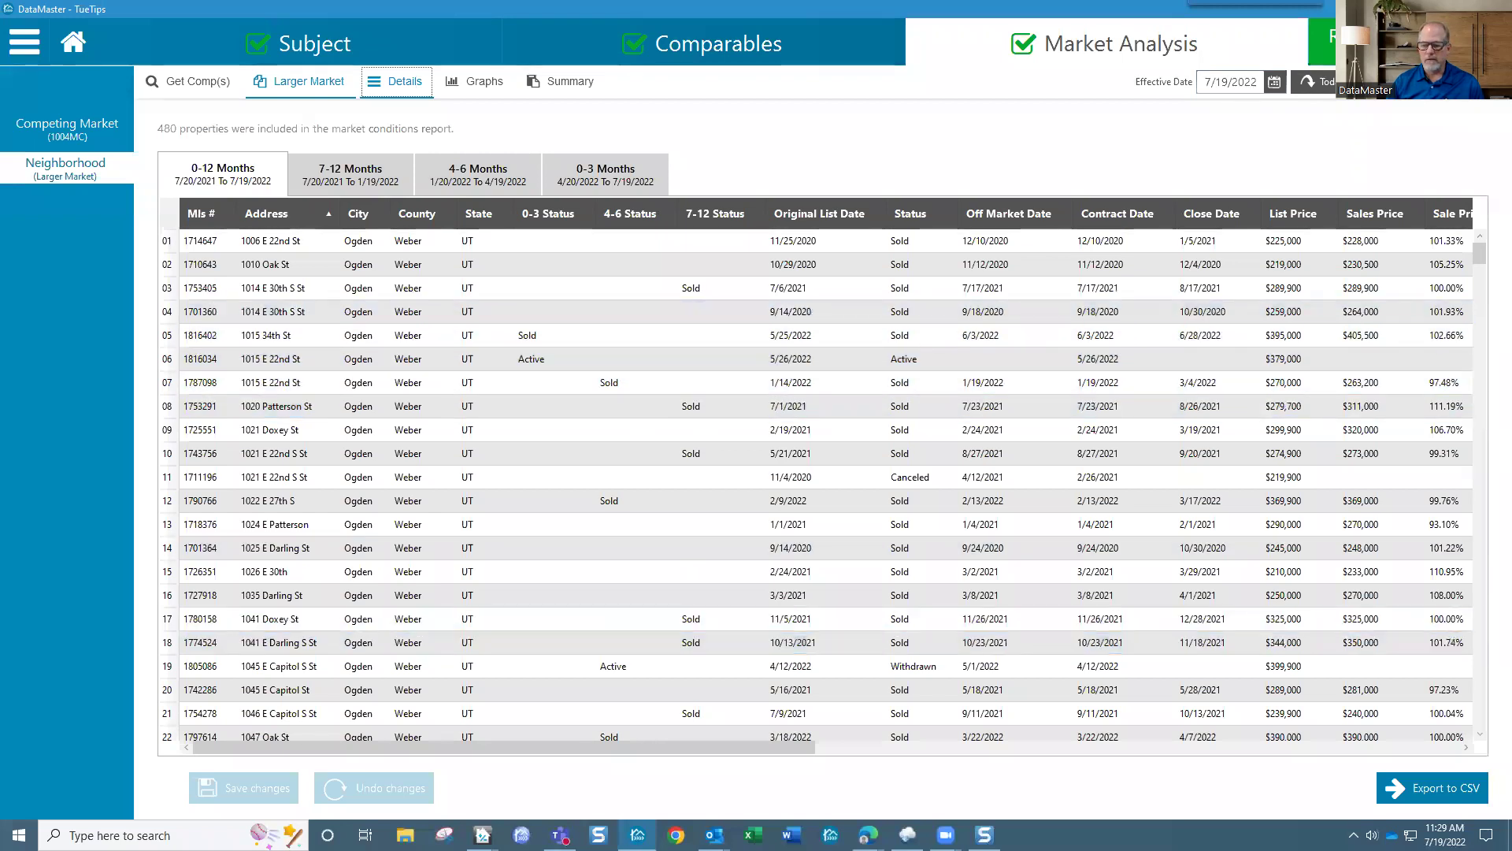
scroll(1482, 736, down, 5)
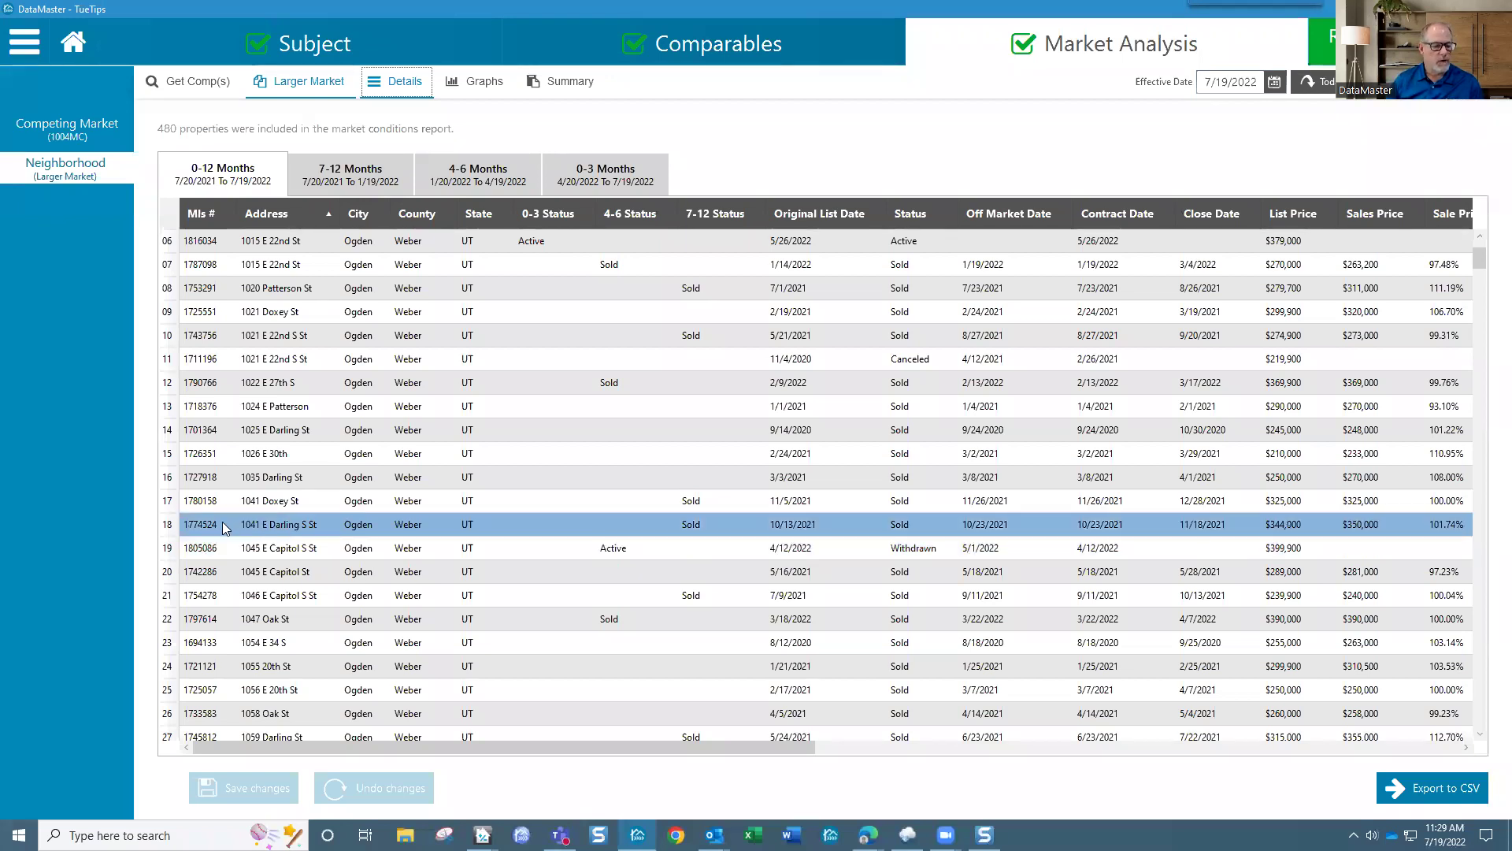
click(350, 532)
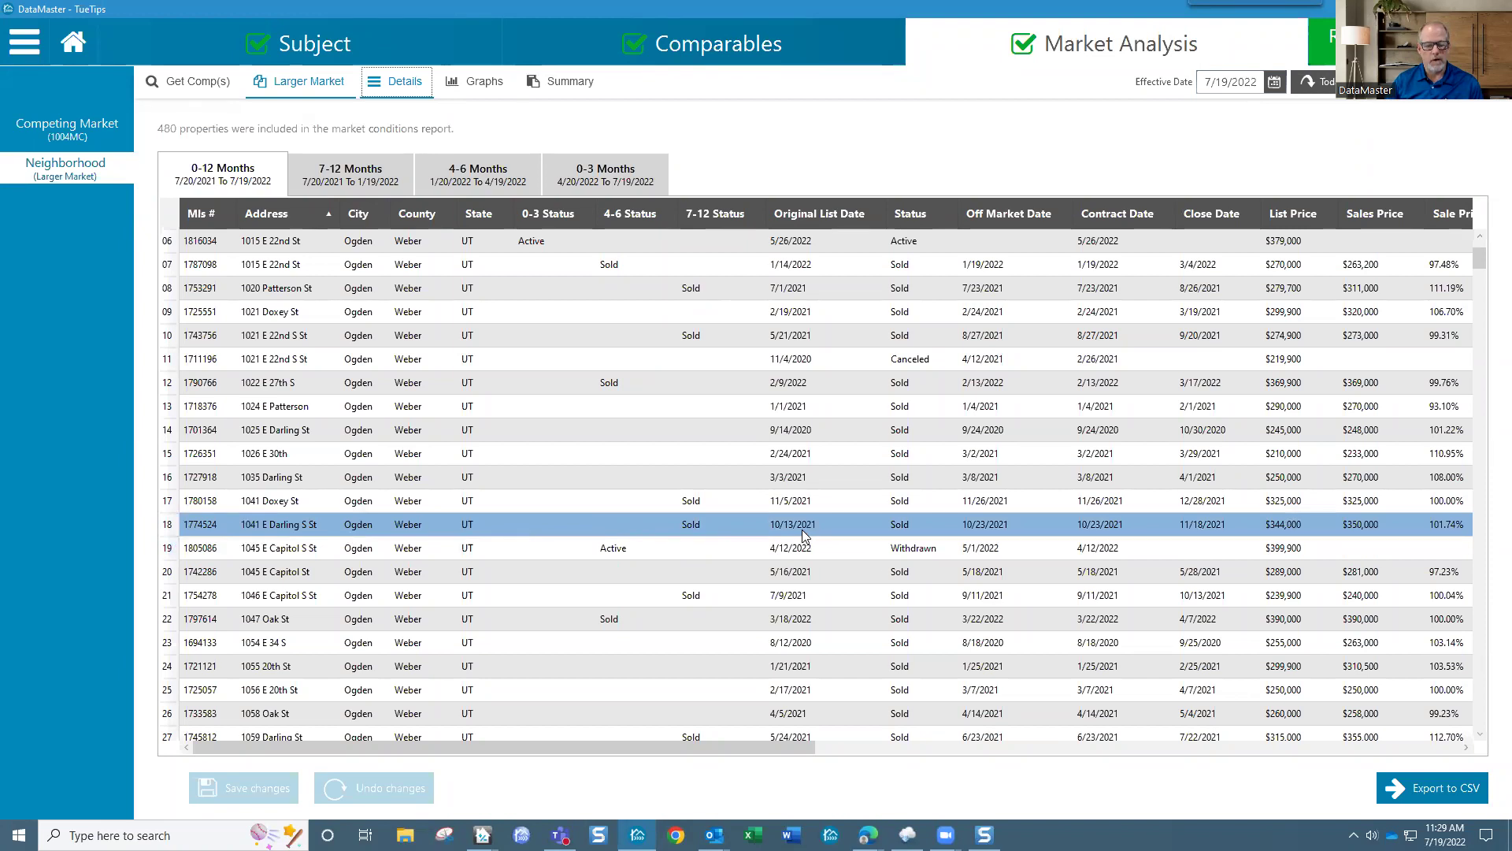
click(800, 550)
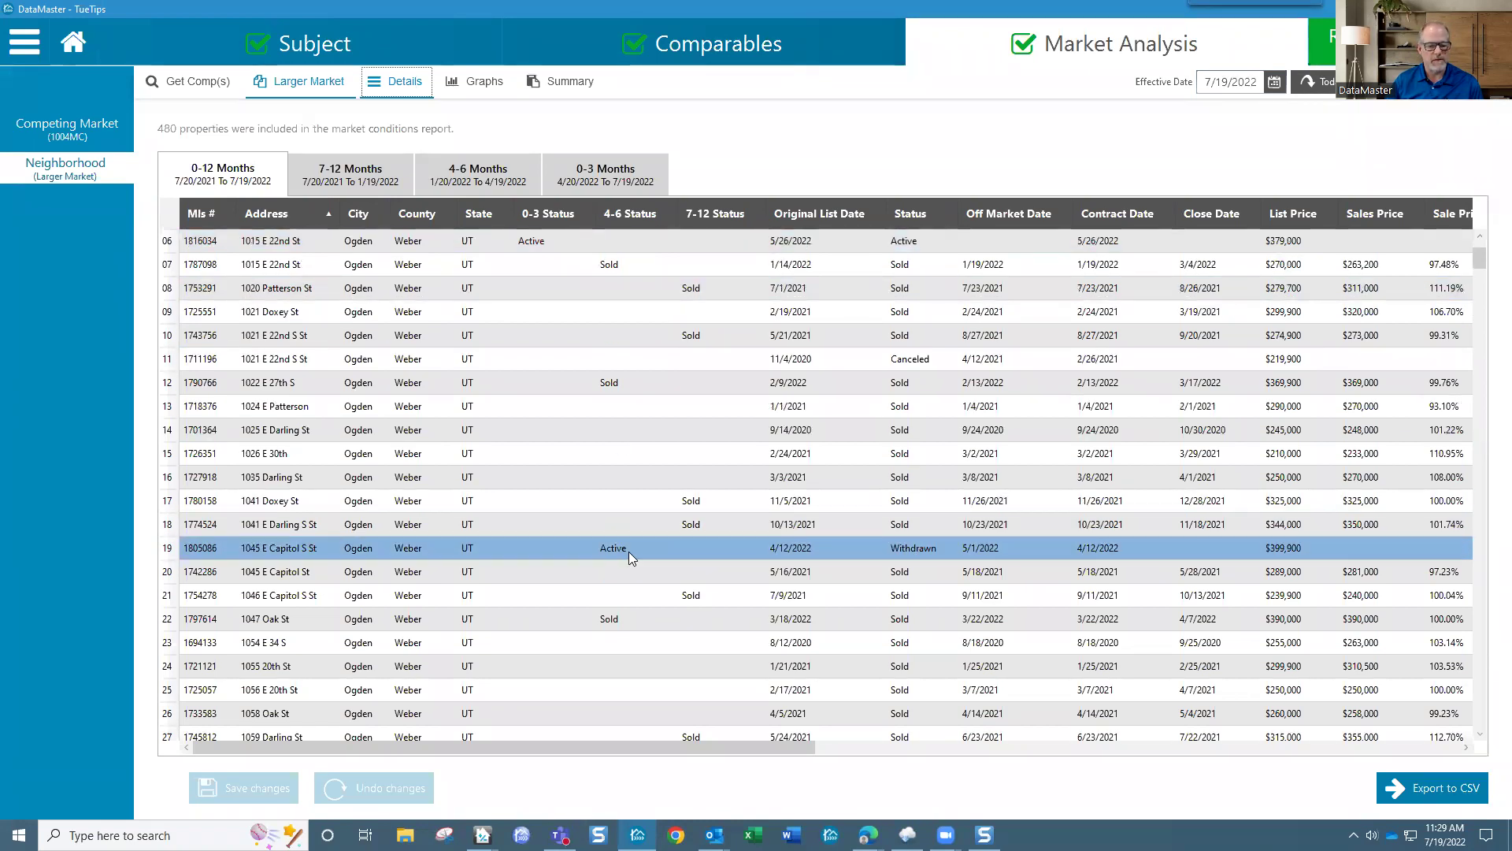
scroll(299, 473, down, 8)
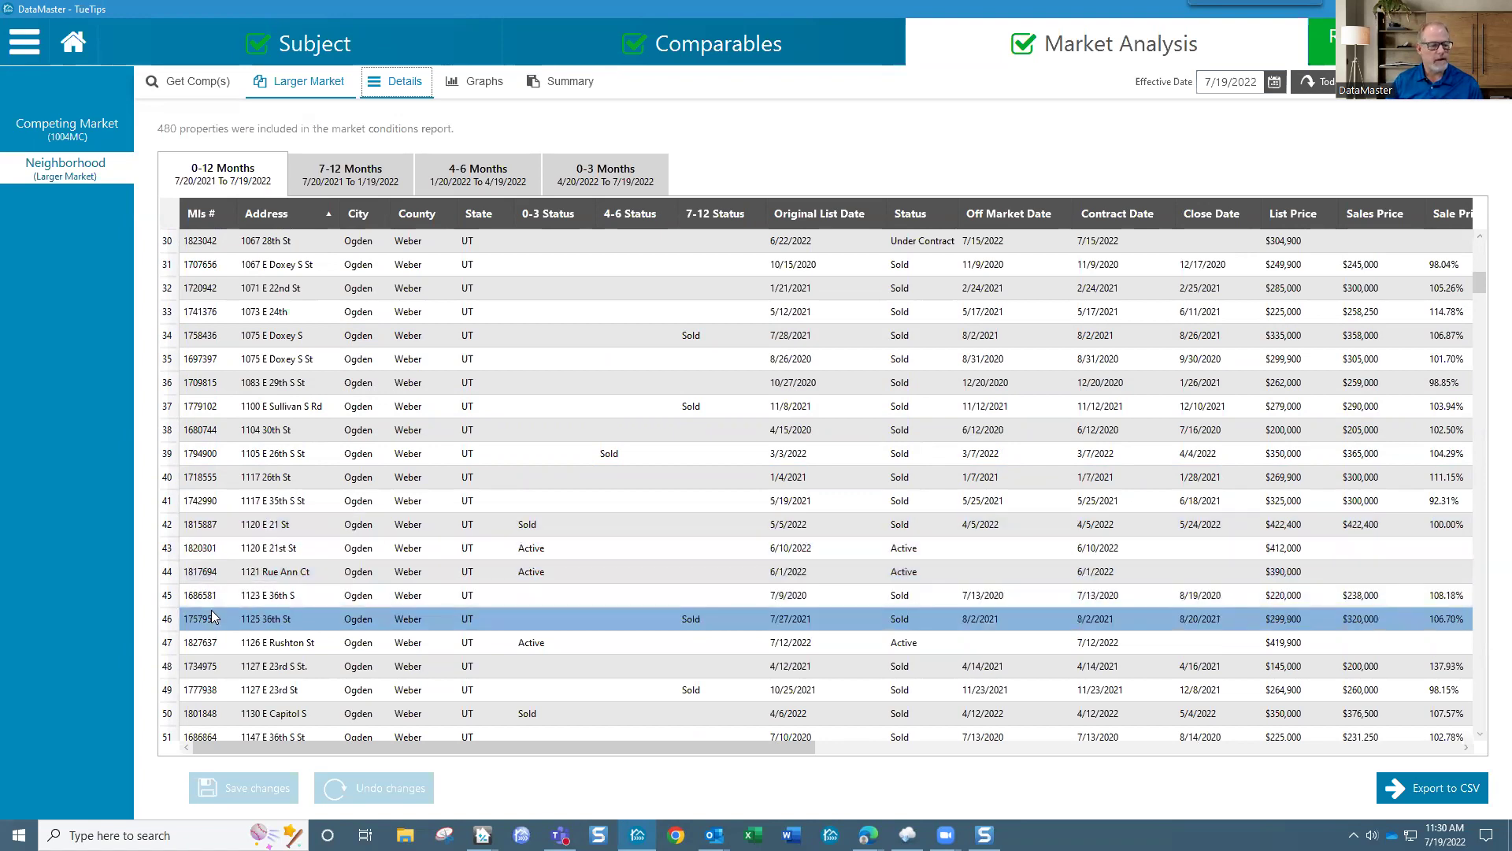
scroll(277, 629, down, 6)
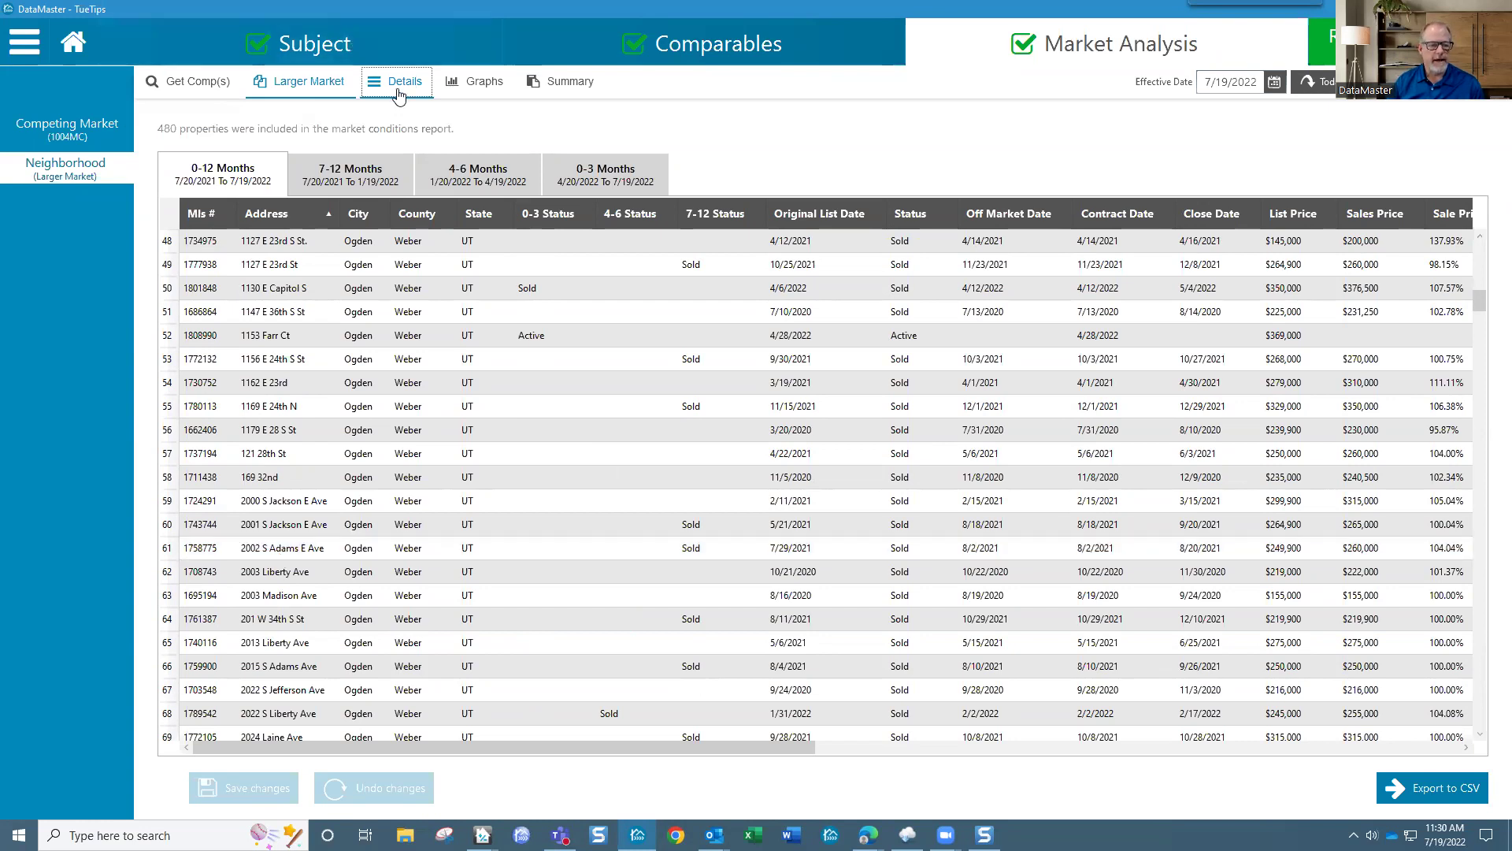
scroll(344, 481, down, 5)
scroll(344, 480, down, 2)
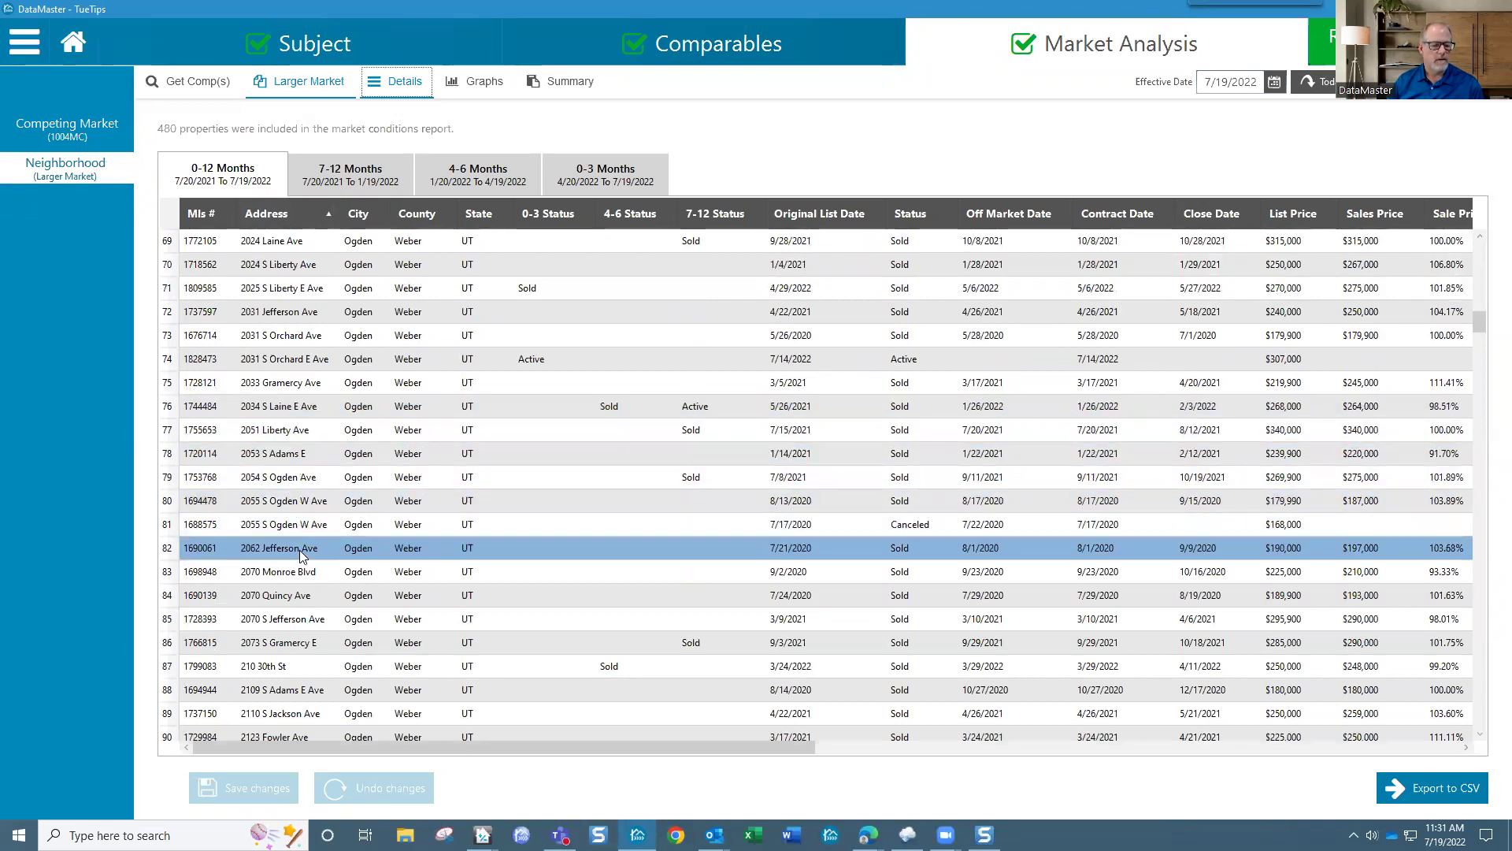
scroll(296, 560, down, 6)
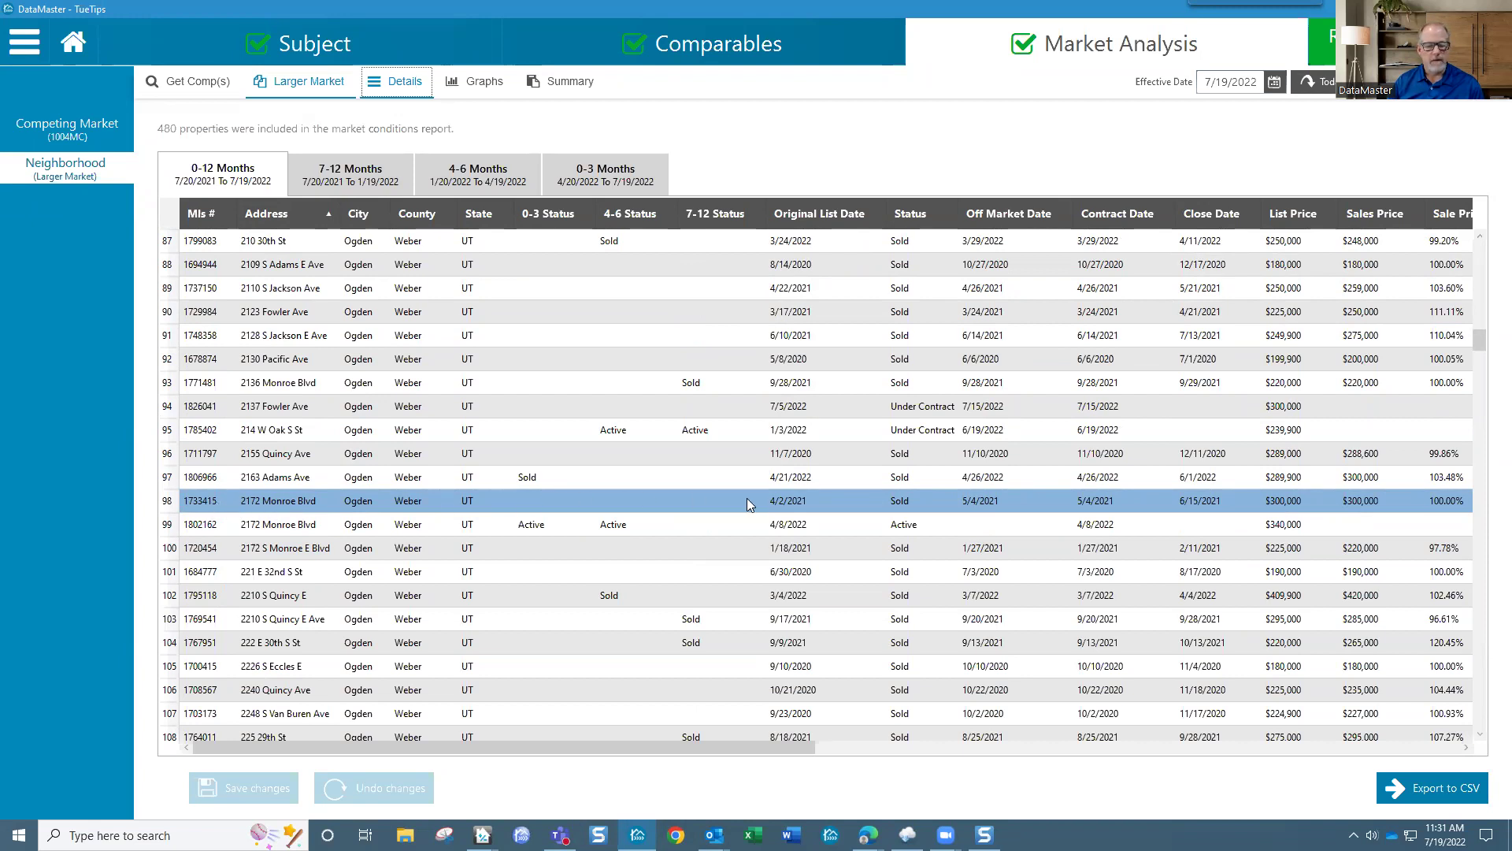
click(802, 524)
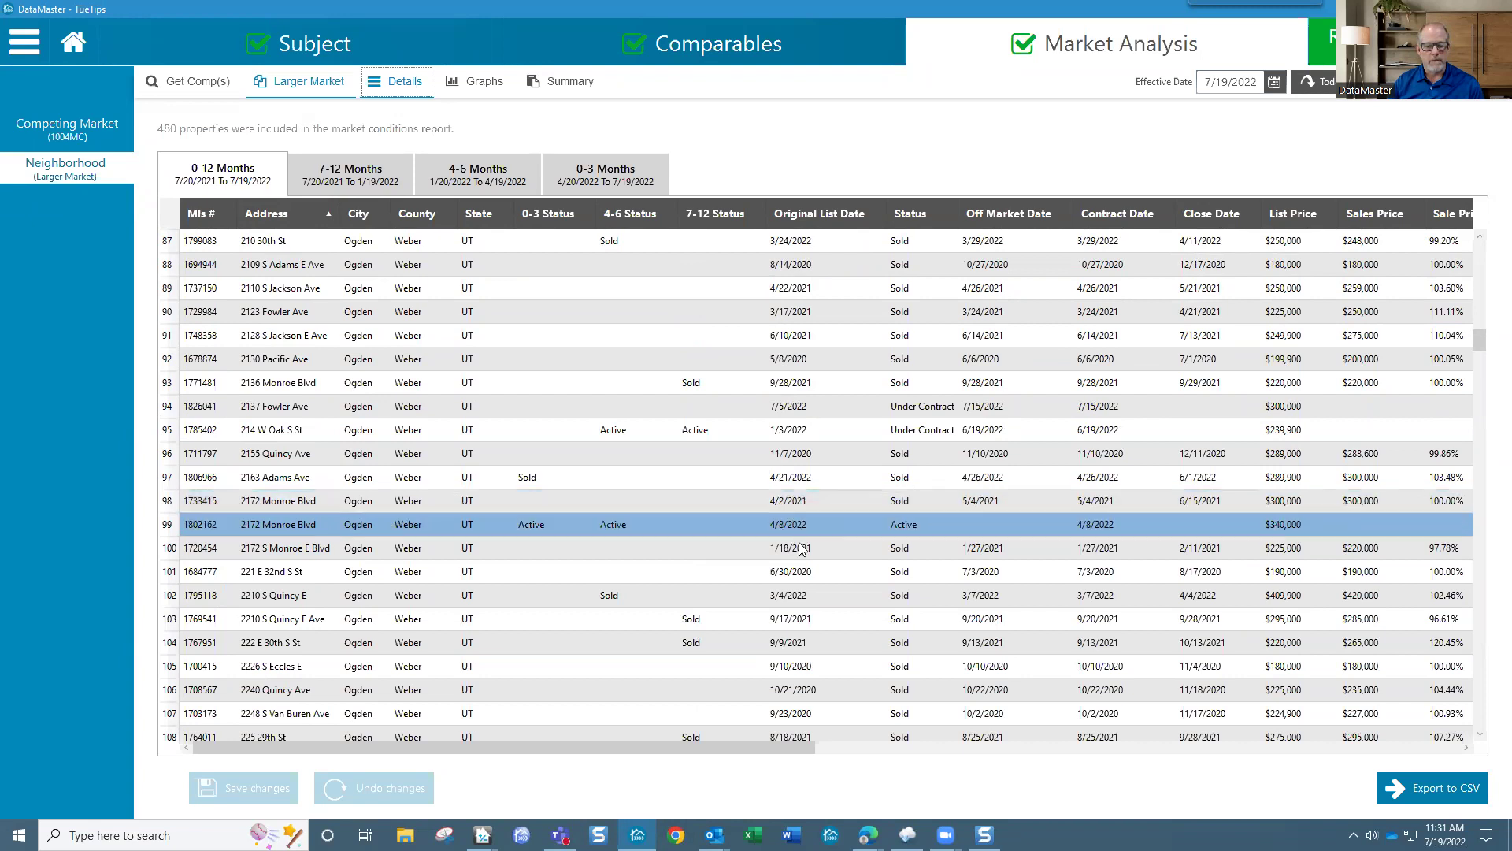
click(798, 551)
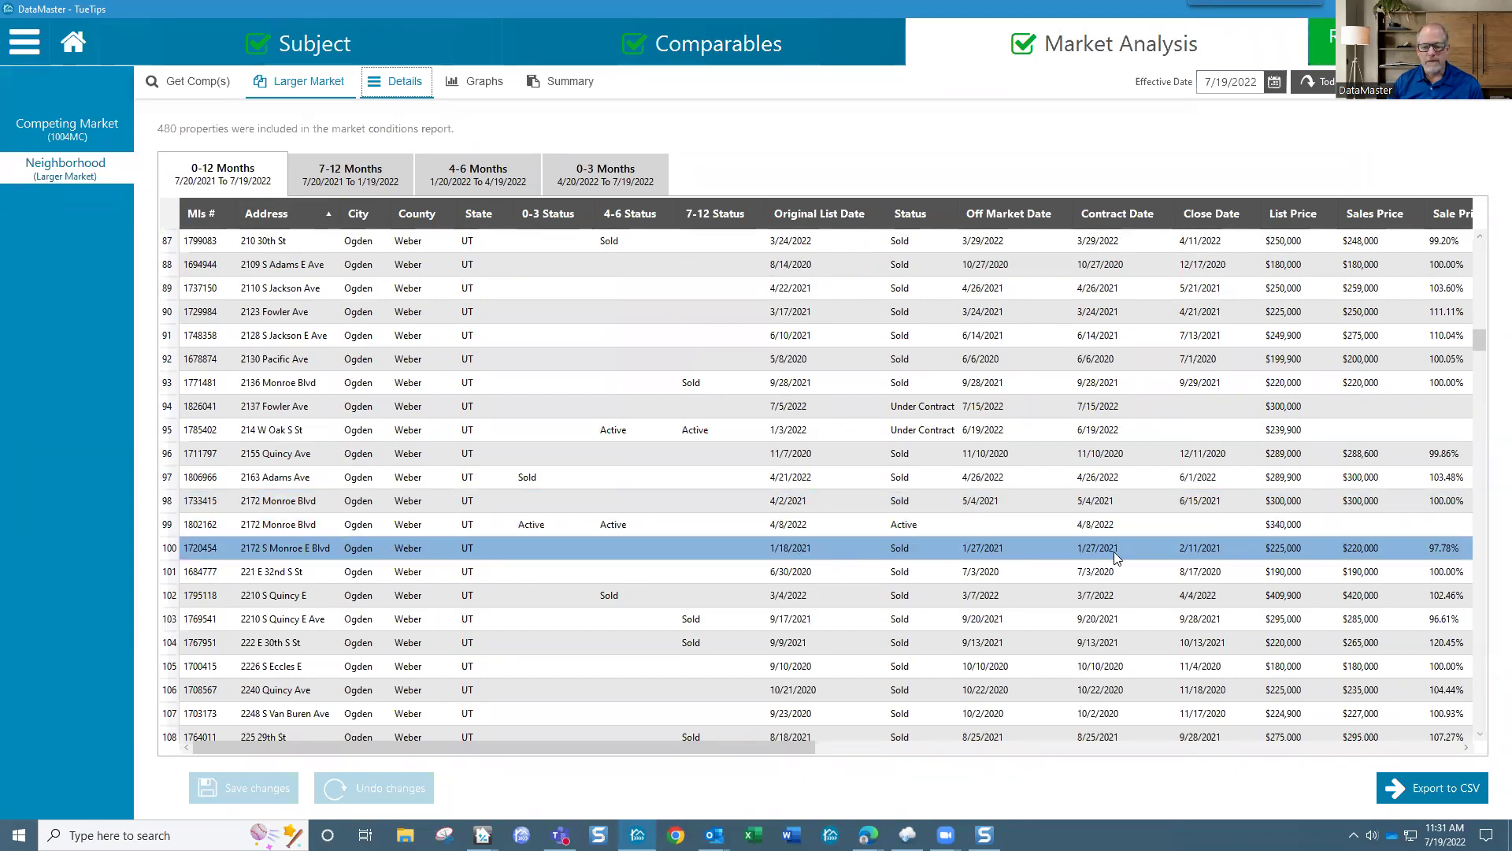
click(1113, 520)
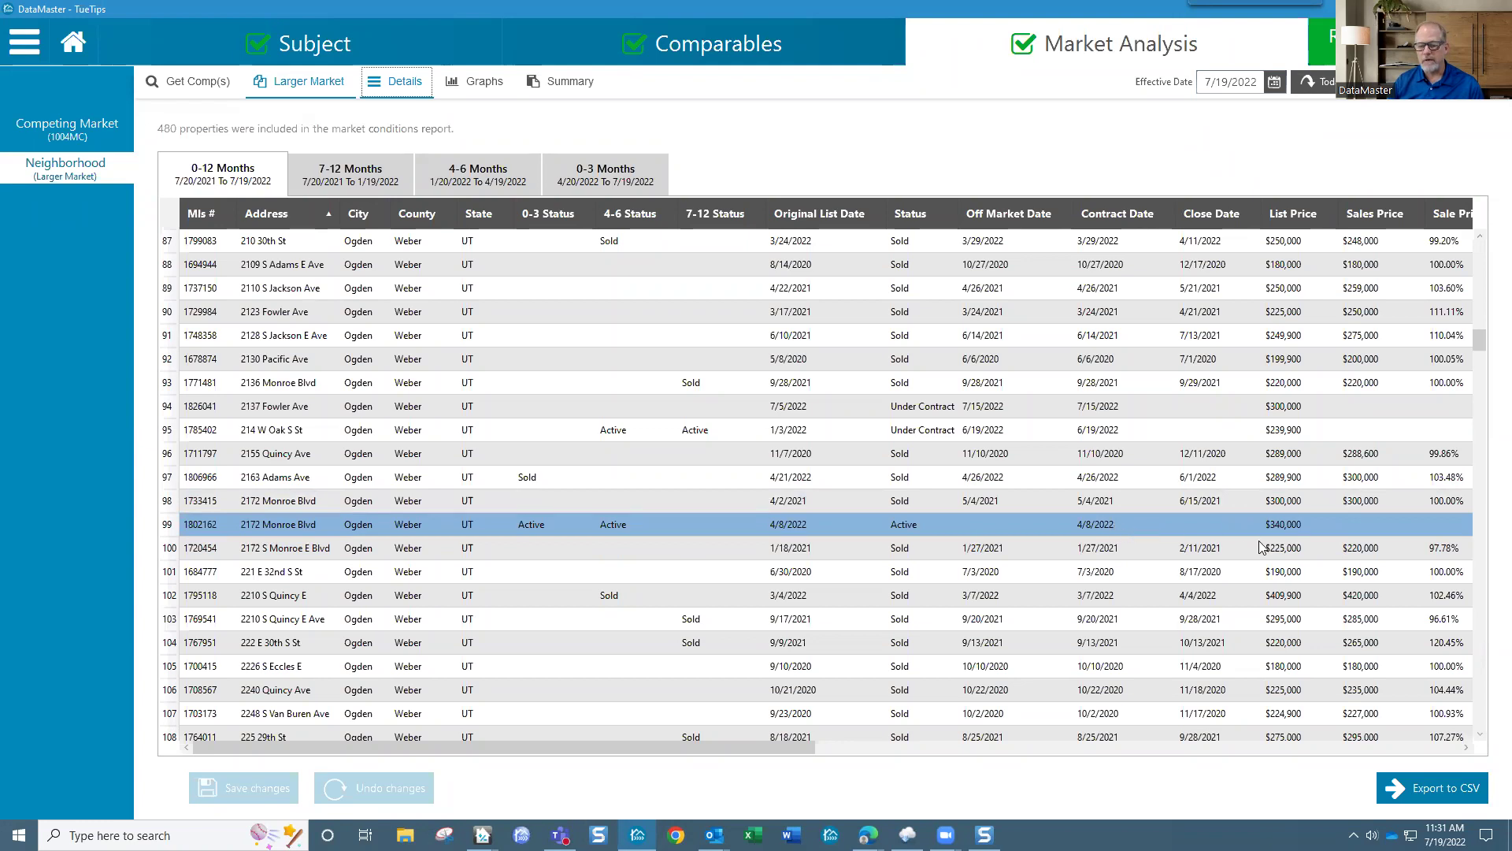
click(1280, 505)
scroll(533, 489, down, 4)
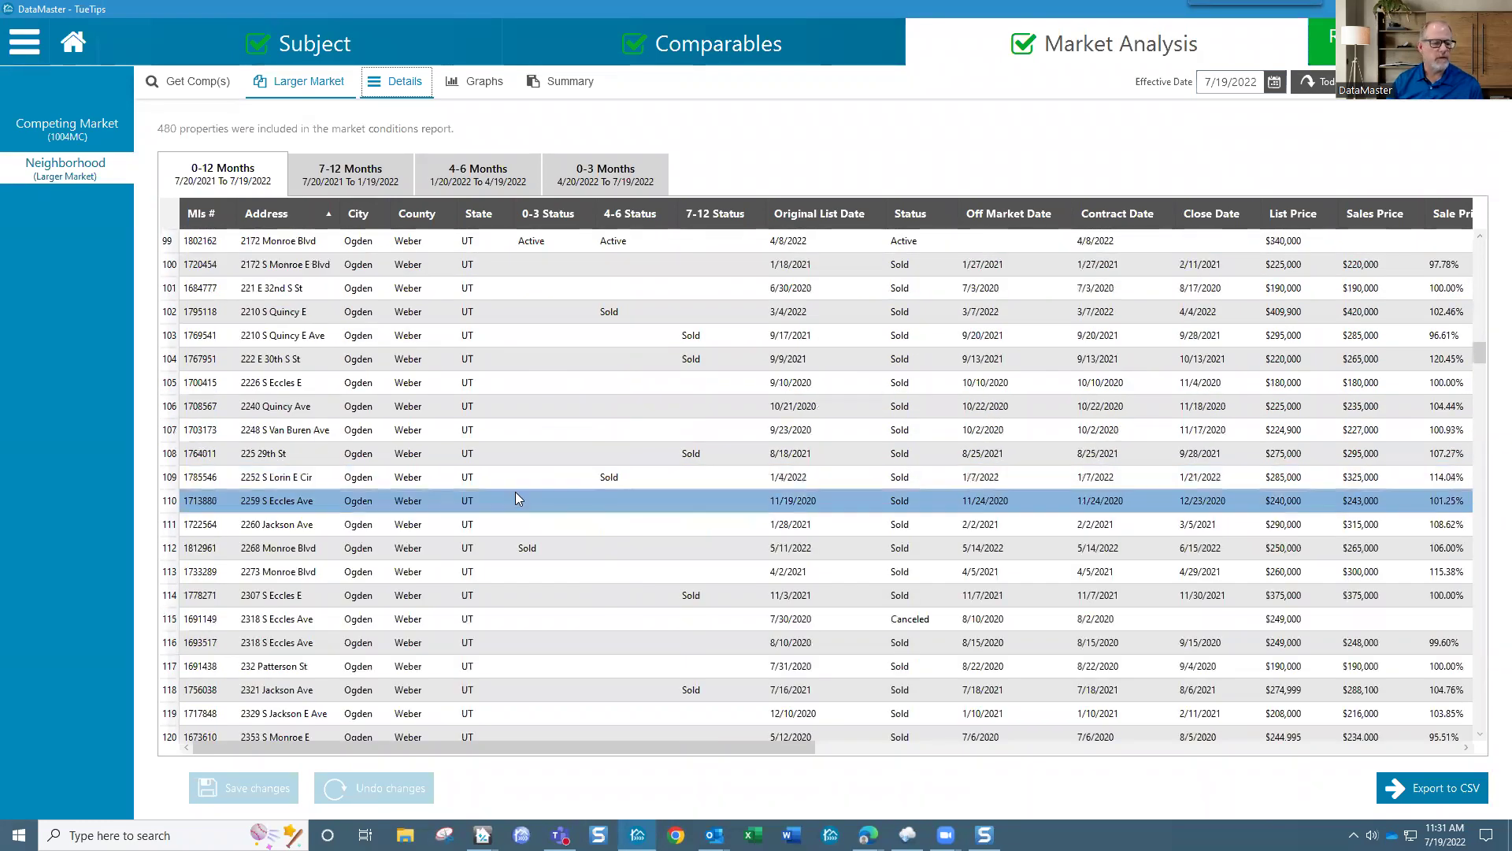
scroll(360, 552, down, 7)
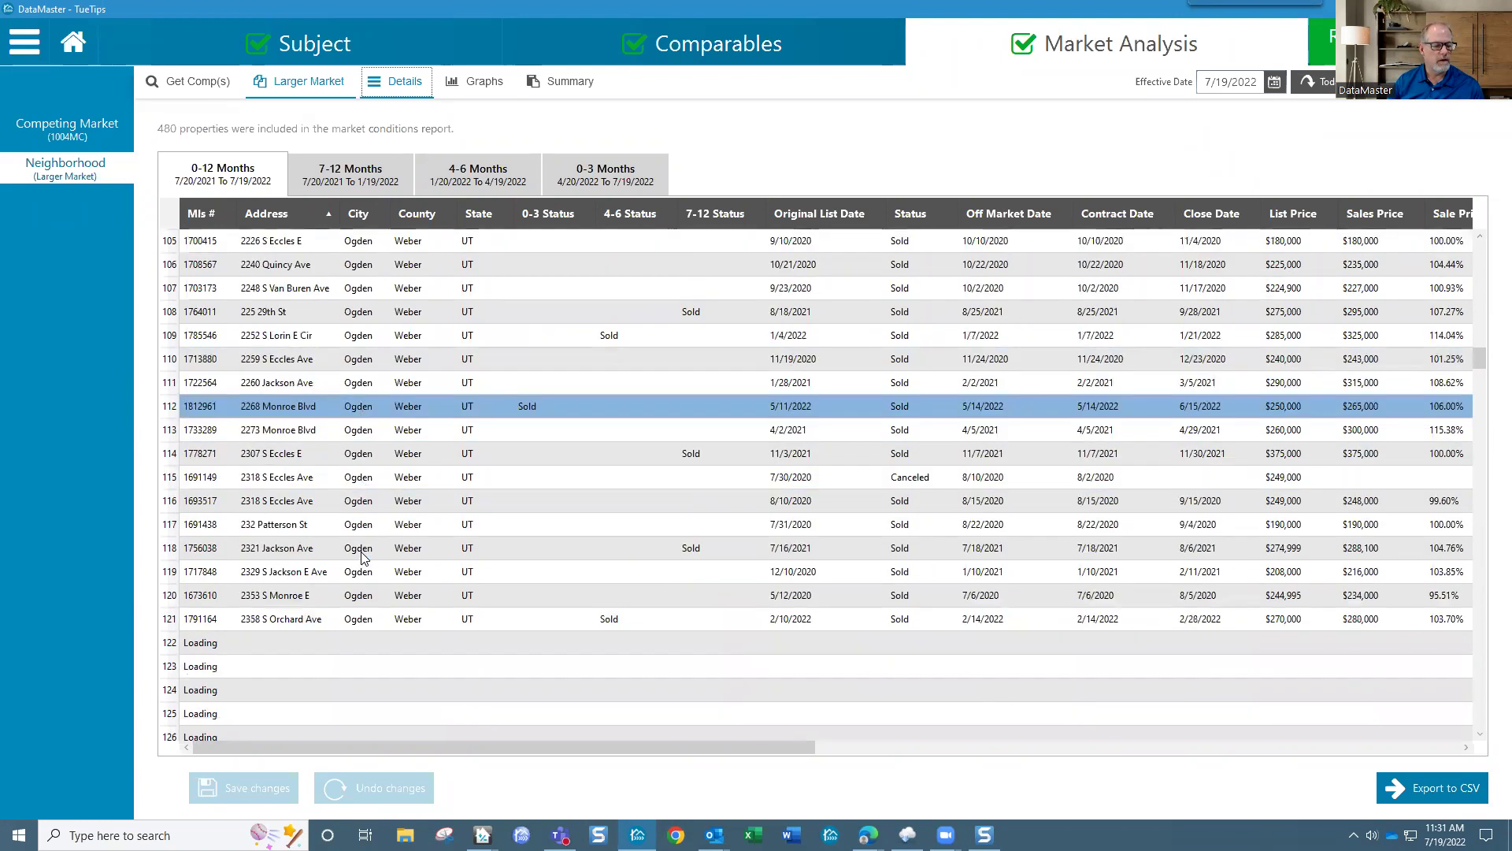
scroll(430, 520, down, 3)
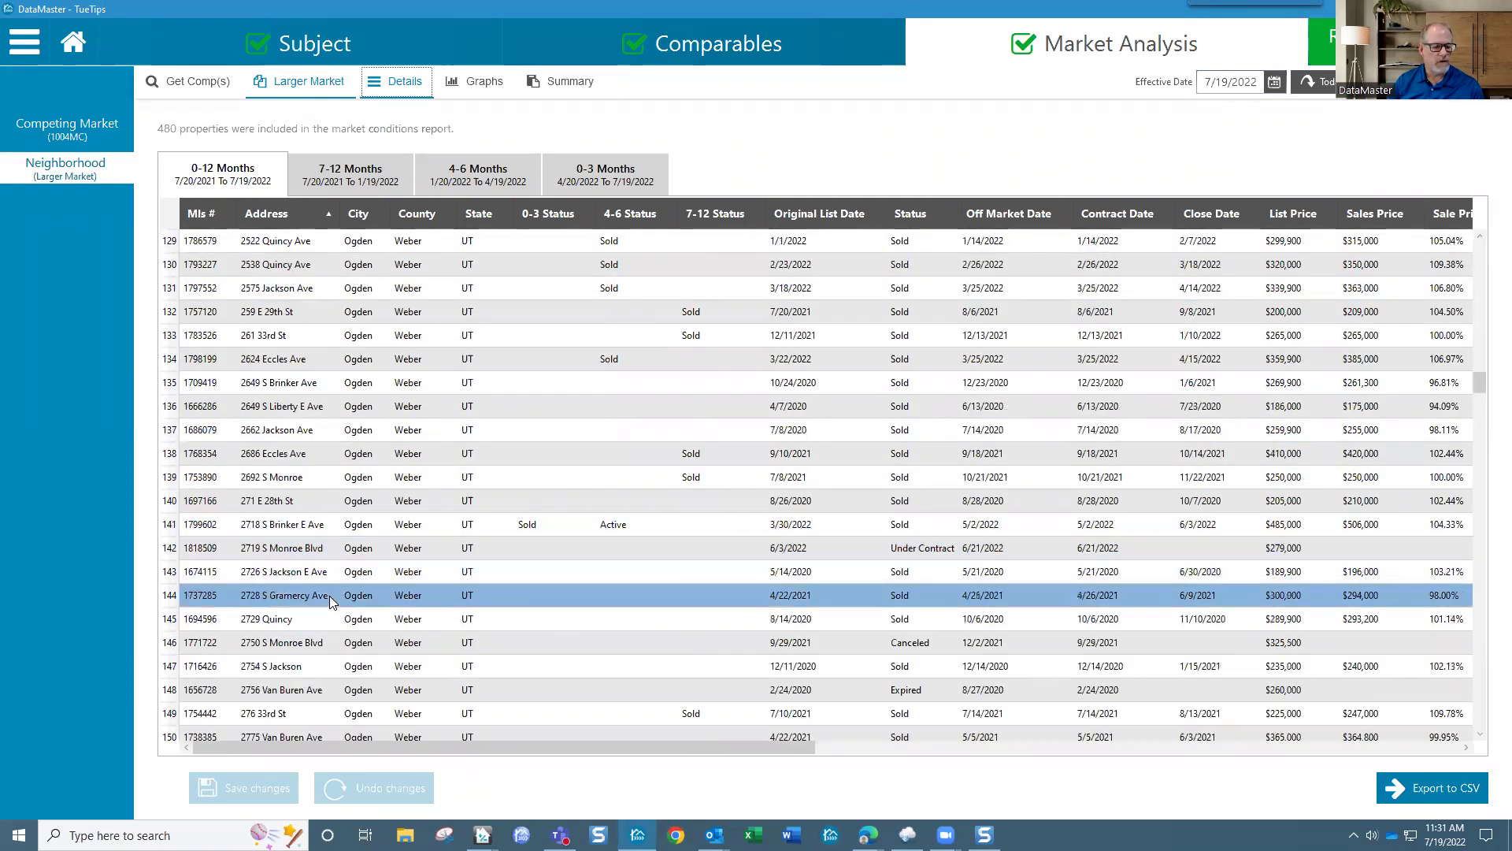
scroll(337, 591, down, 6)
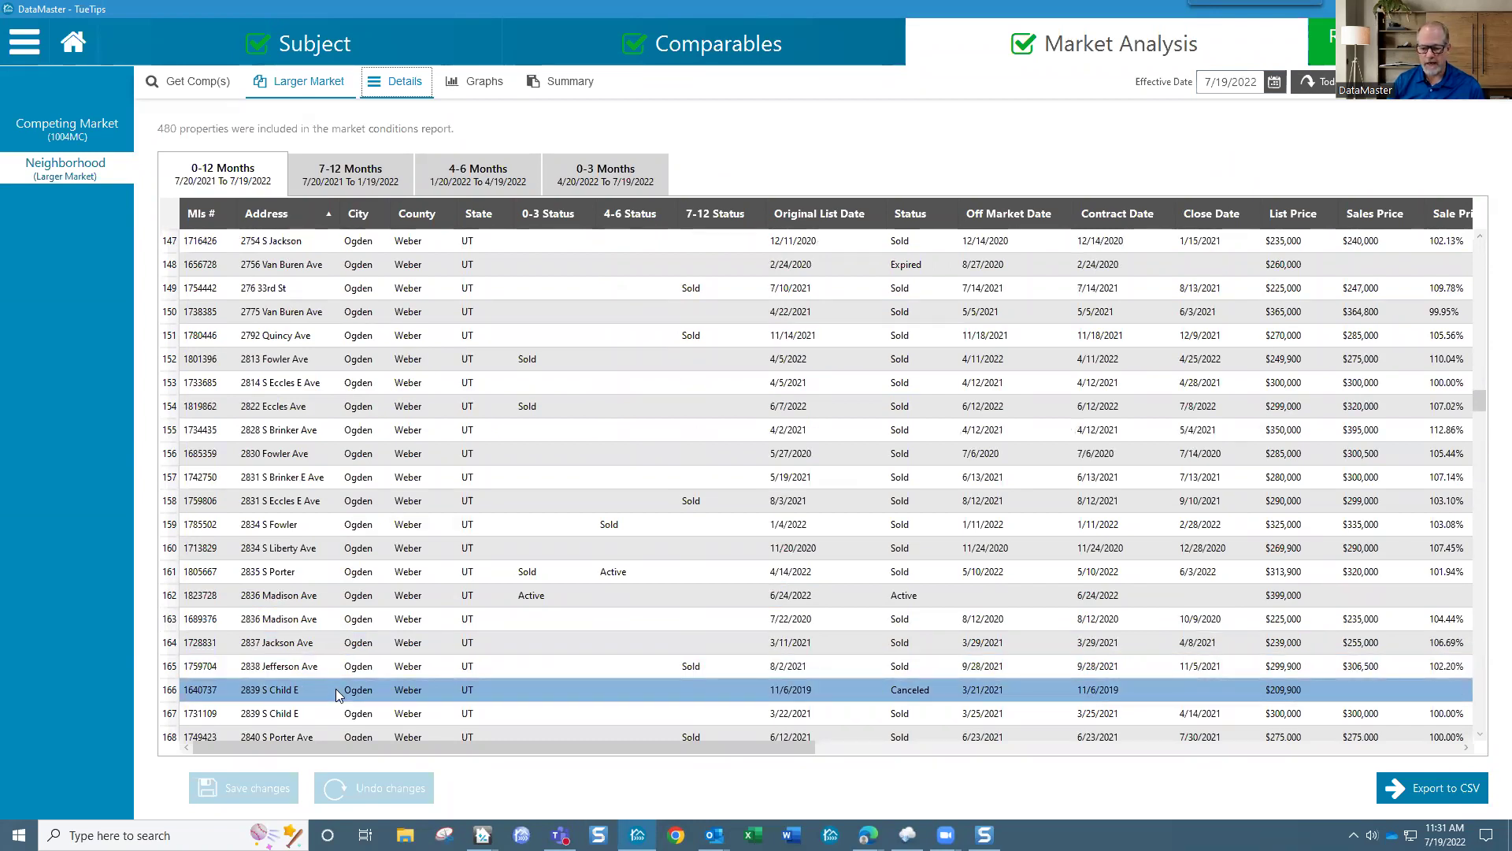
scroll(339, 695, down, 3)
scroll(436, 690, up, 8)
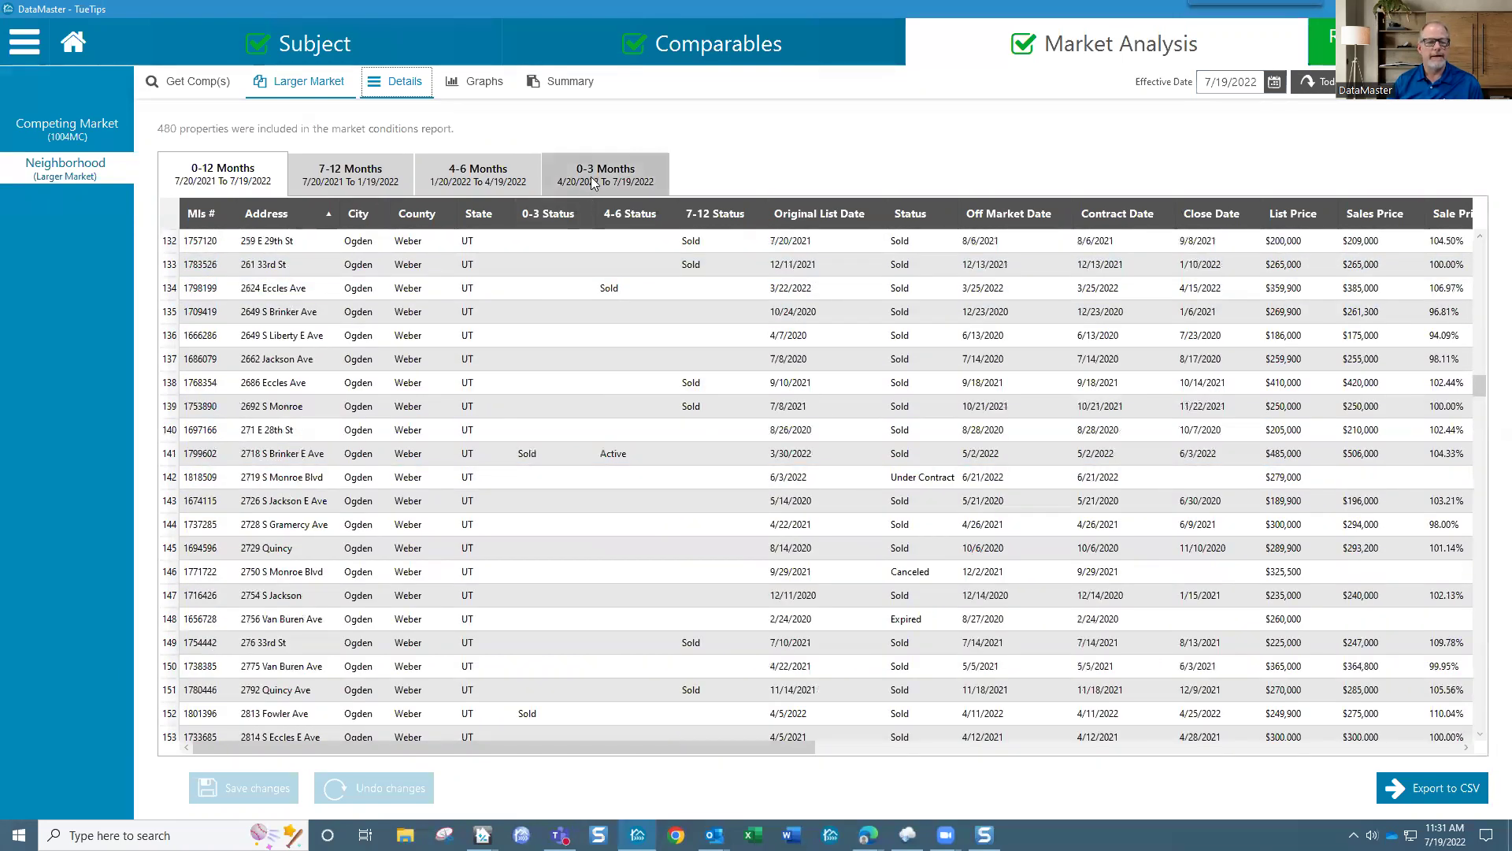
Step: Sort the 0-3 month listings by Status, then switch to the 0-12 month details
click(593, 182)
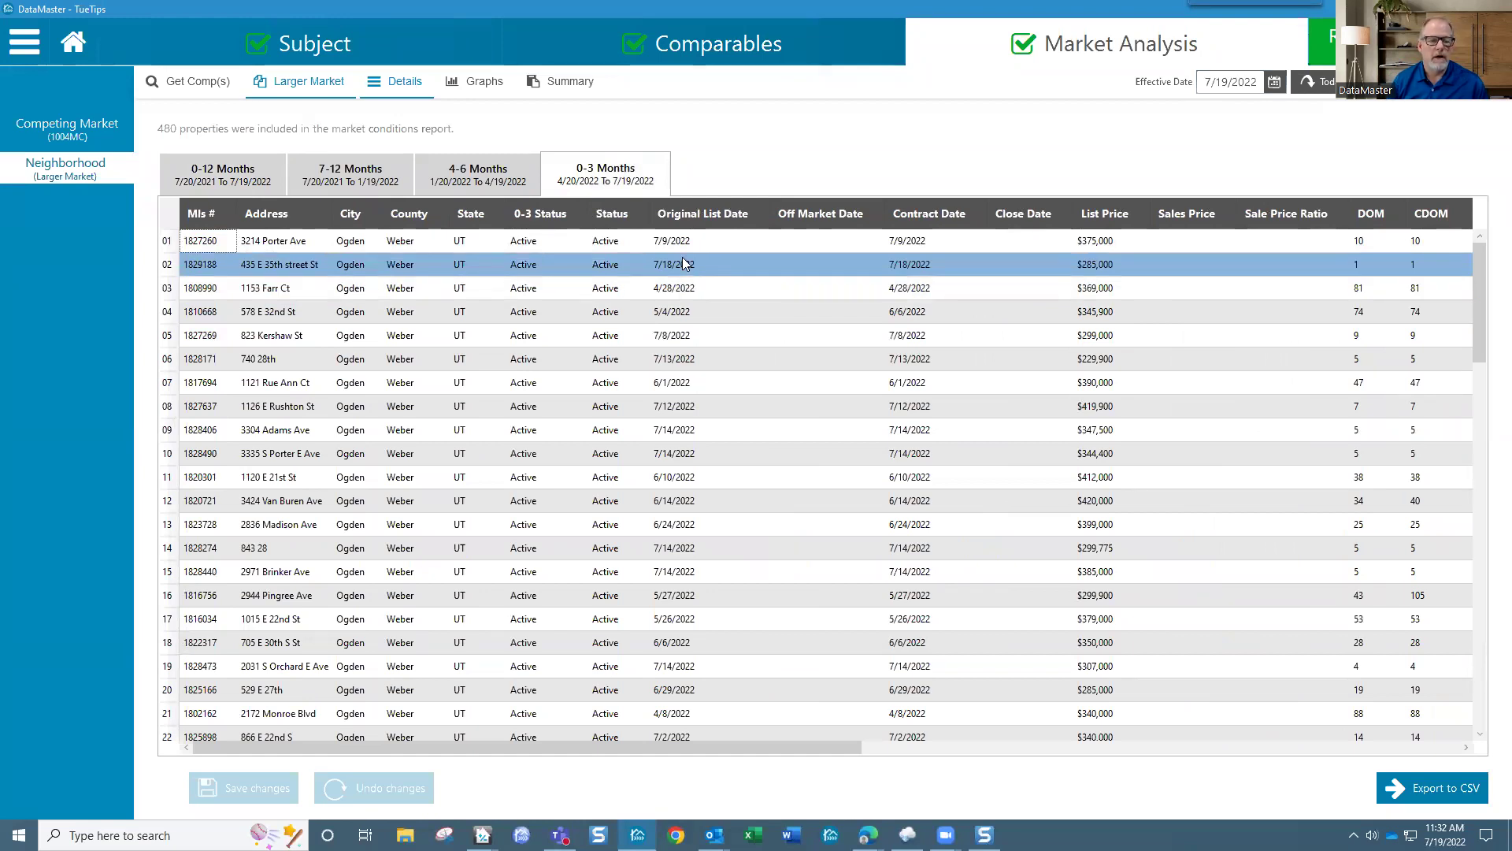
scroll(599, 398, down, 8)
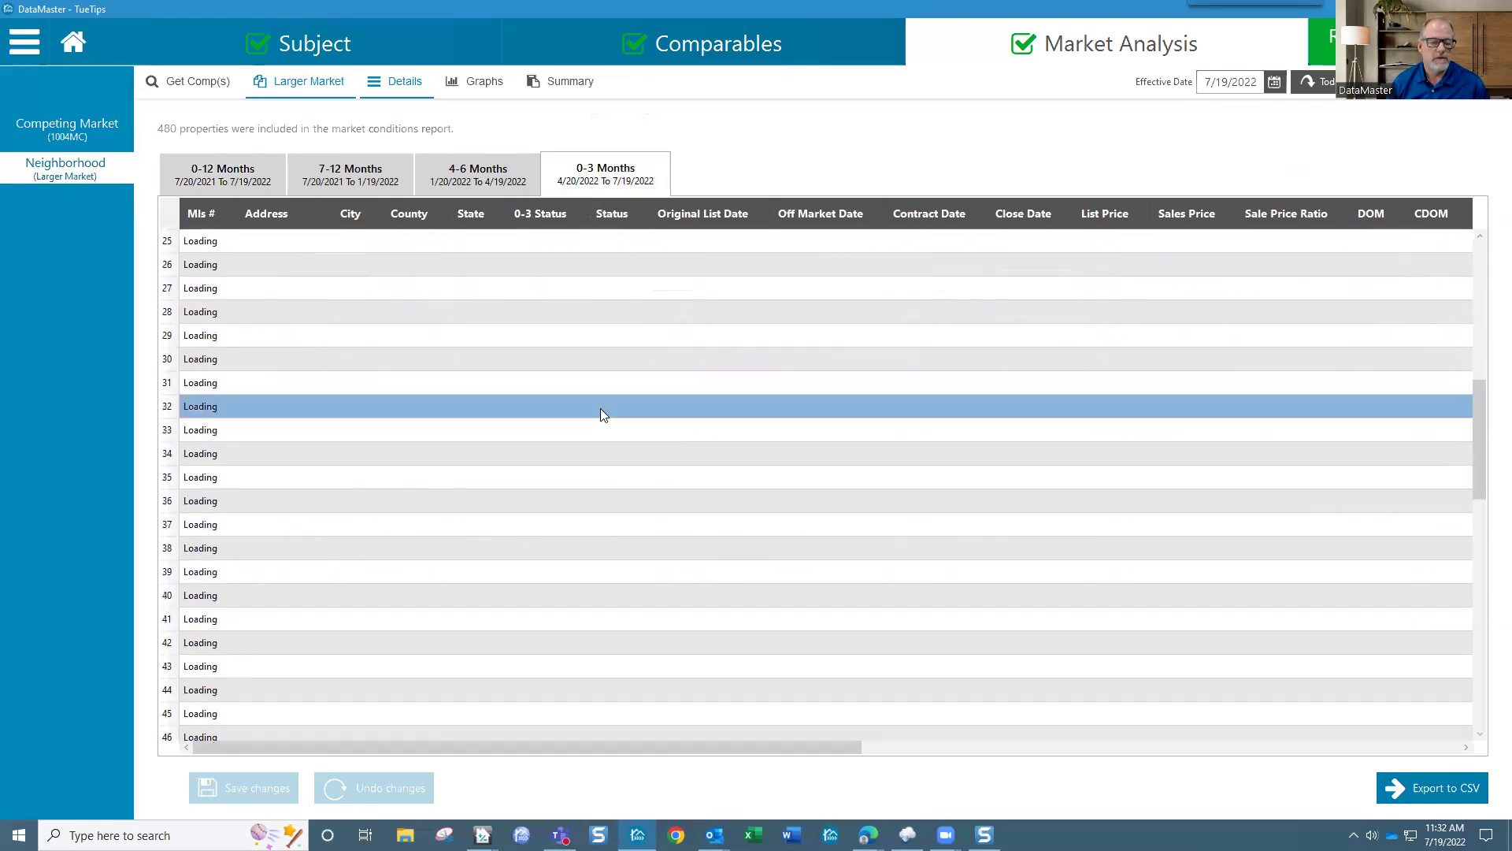
scroll(600, 408, down, 1)
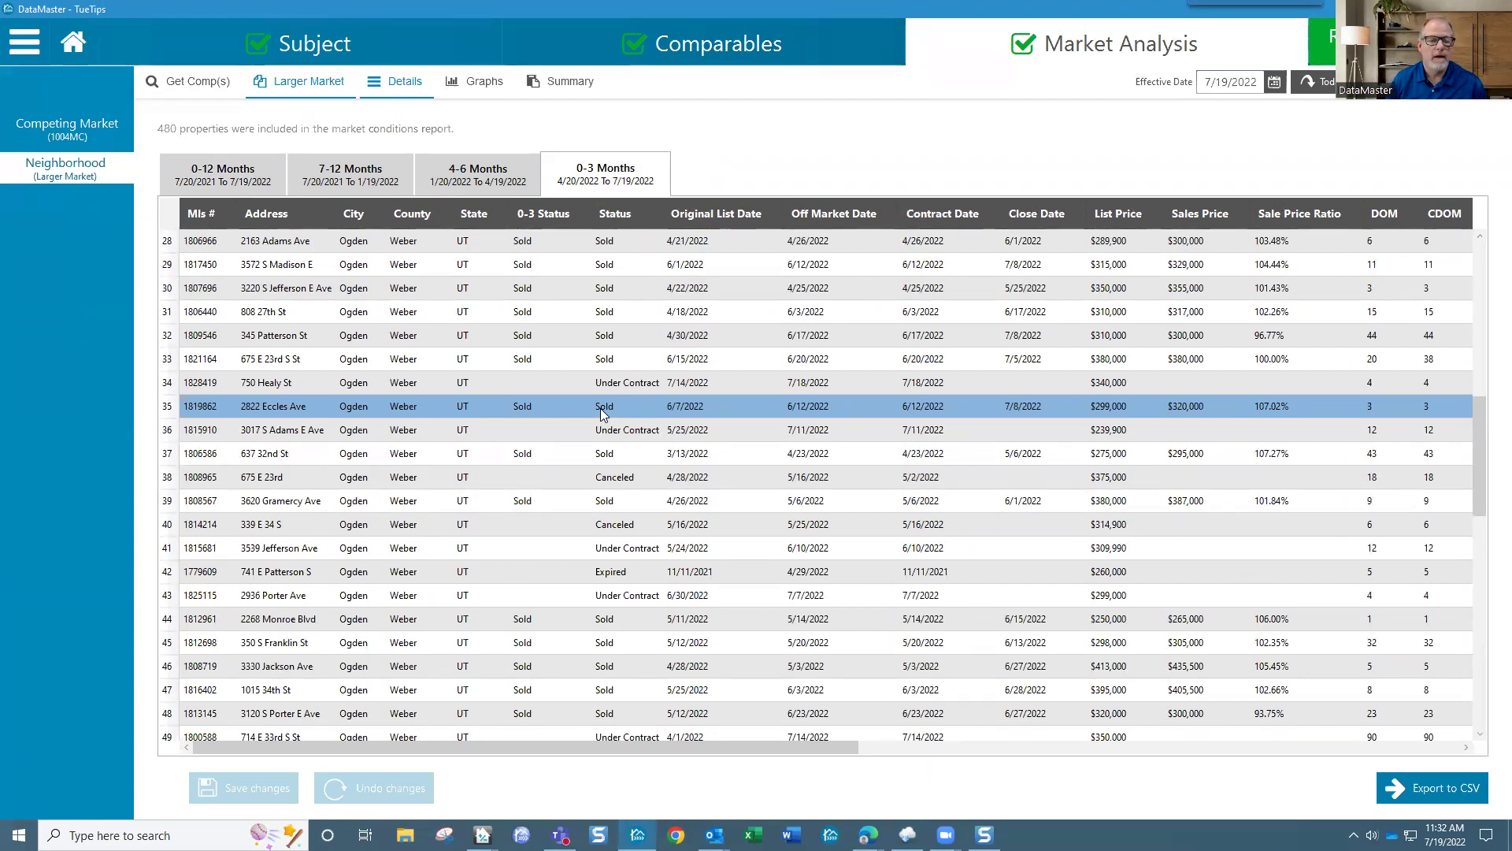
scroll(657, 378, up, 9)
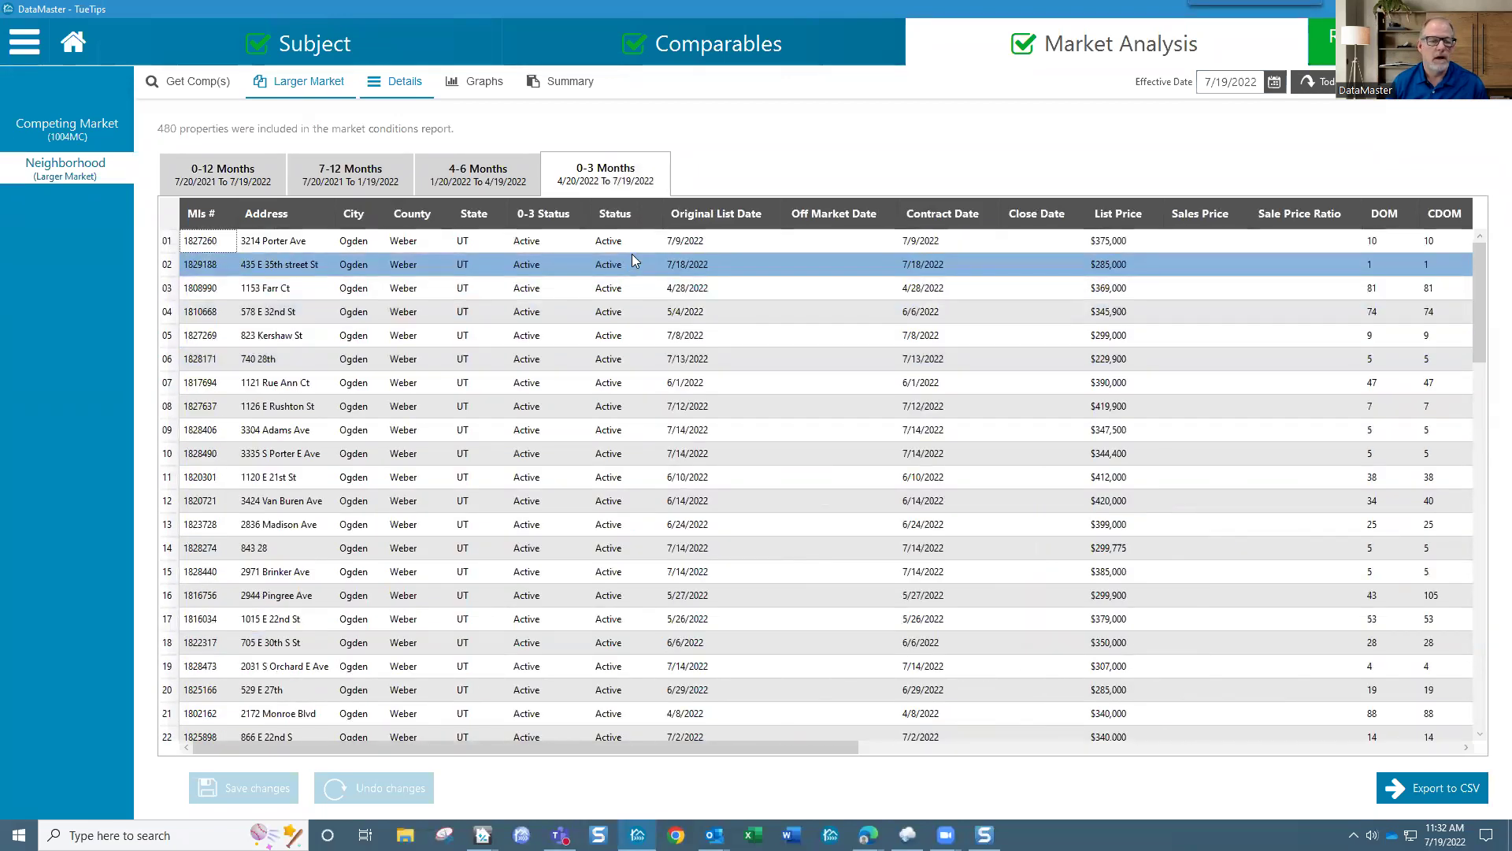
click(619, 216)
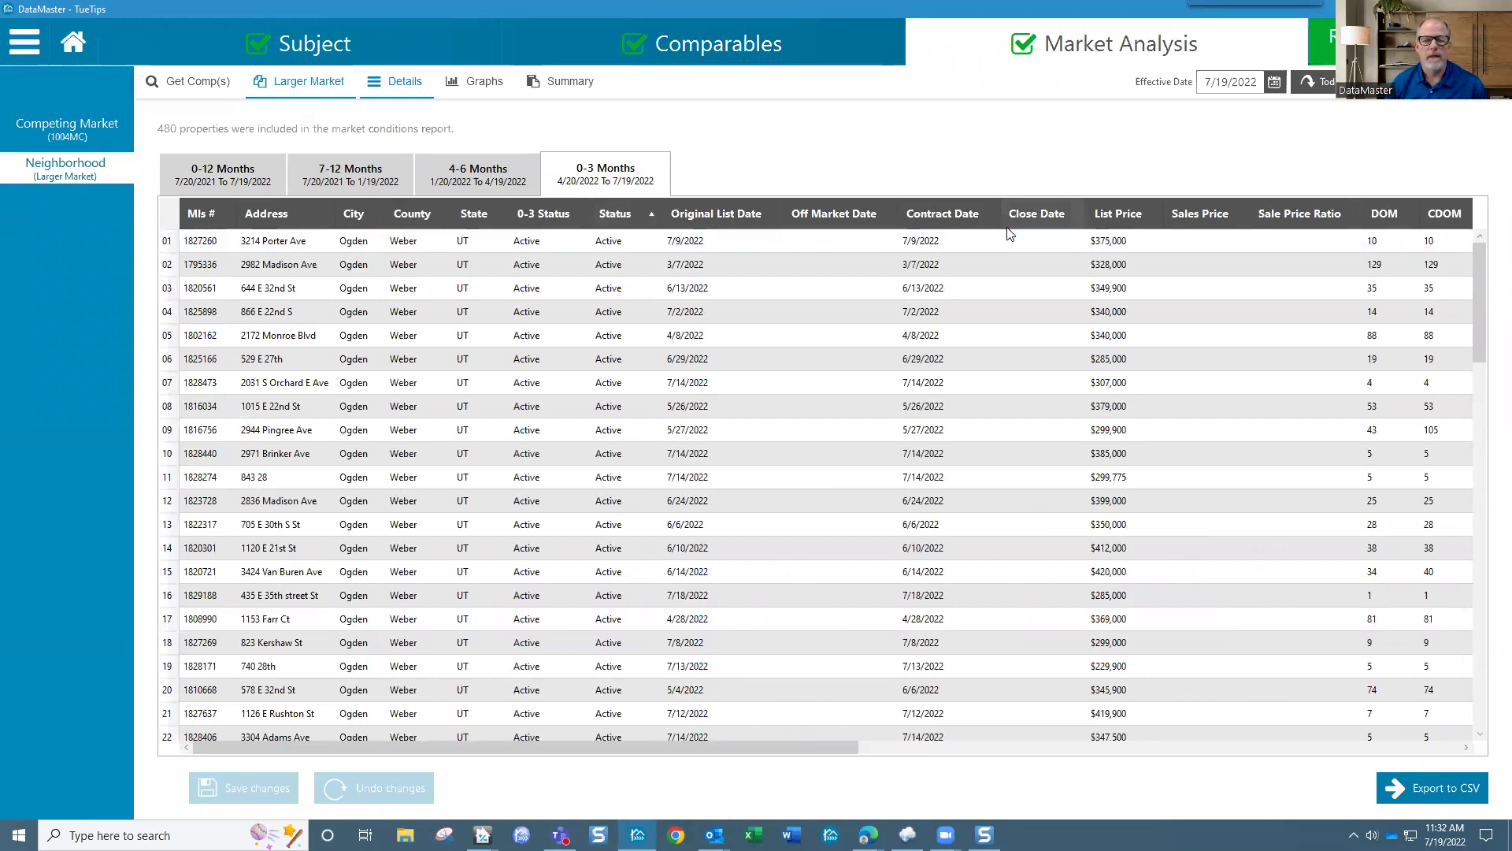
click(225, 177)
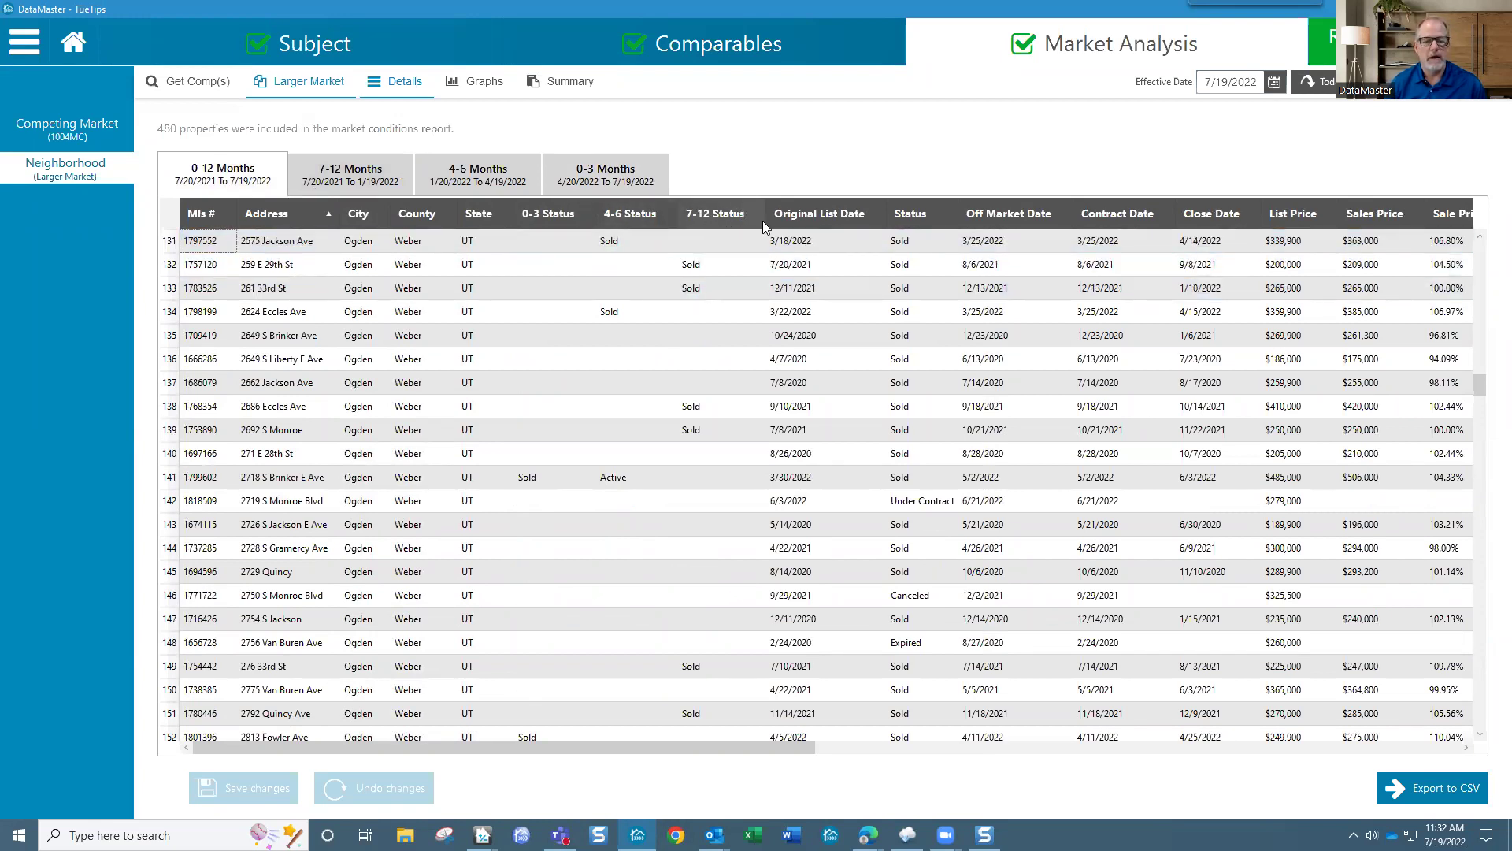
scroll(1484, 352, up, 1)
scroll(1477, 247, up, 20)
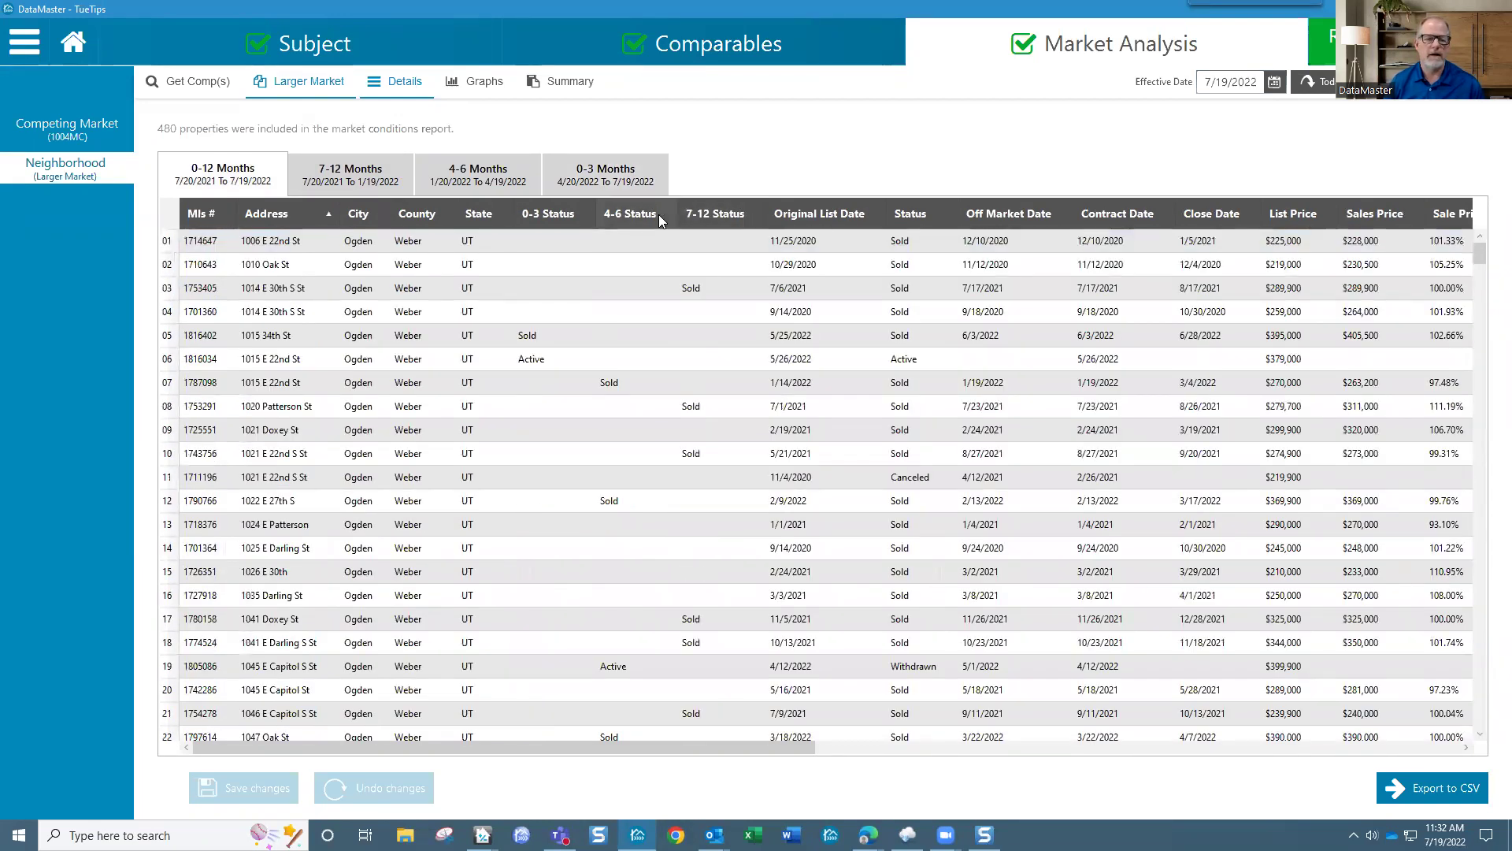
click(632, 241)
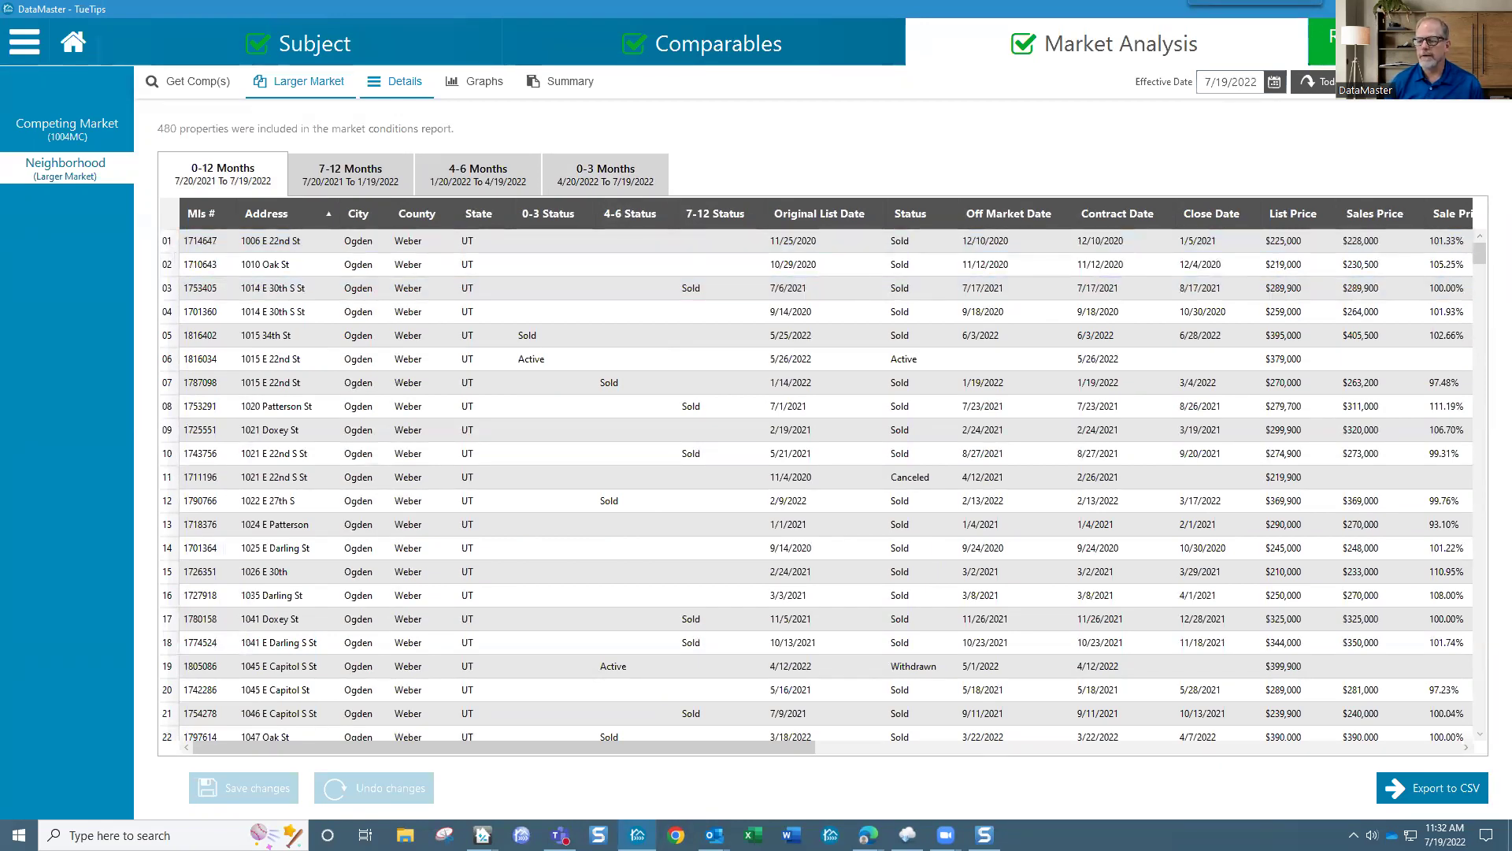
click(682, 46)
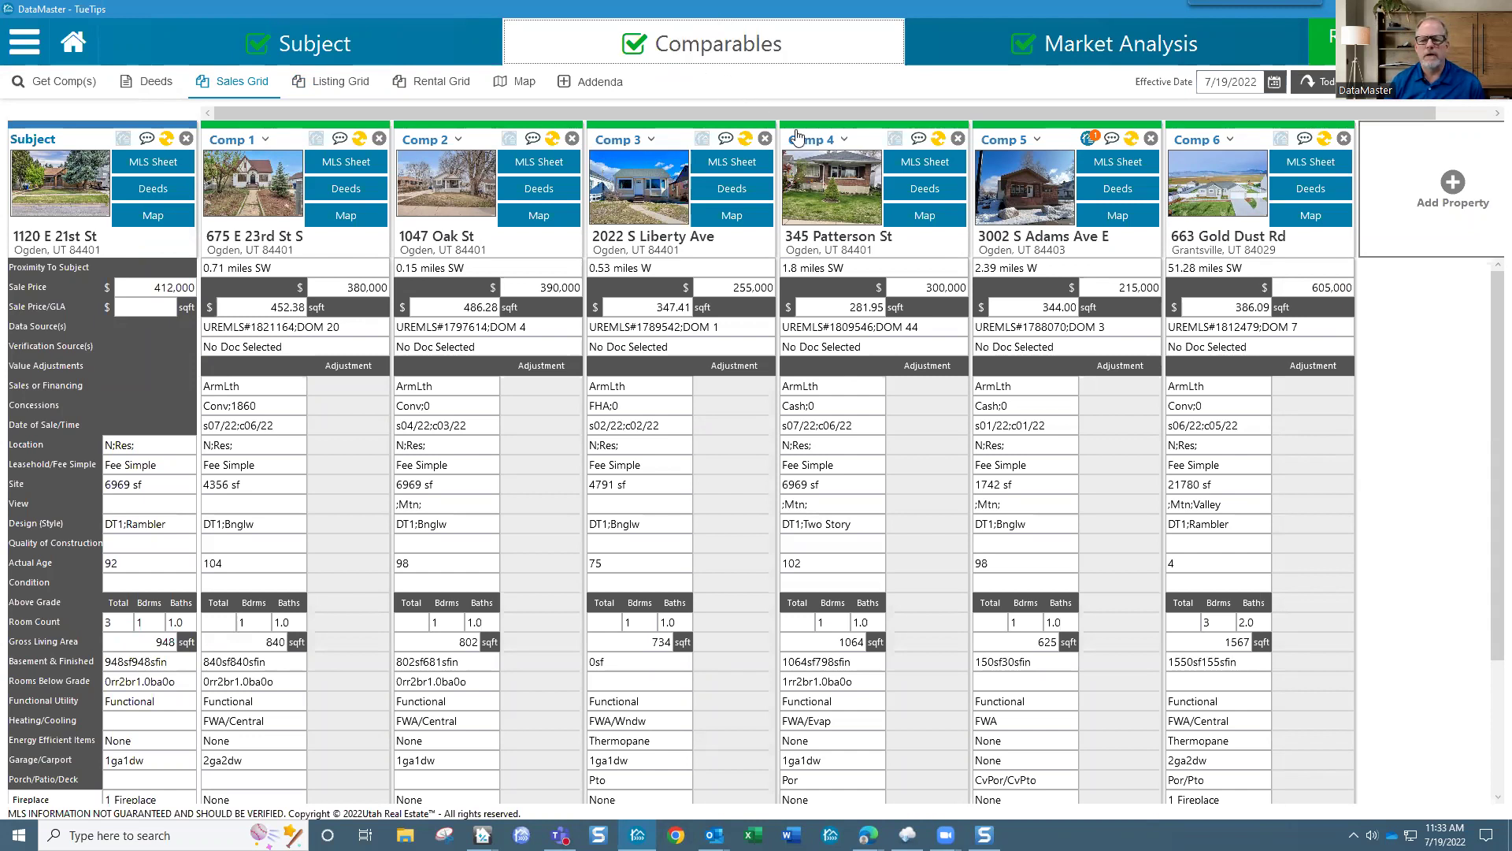
Step: Open the Review/Report page from the partly hidden top-right tab
mouse_move(1053, 189)
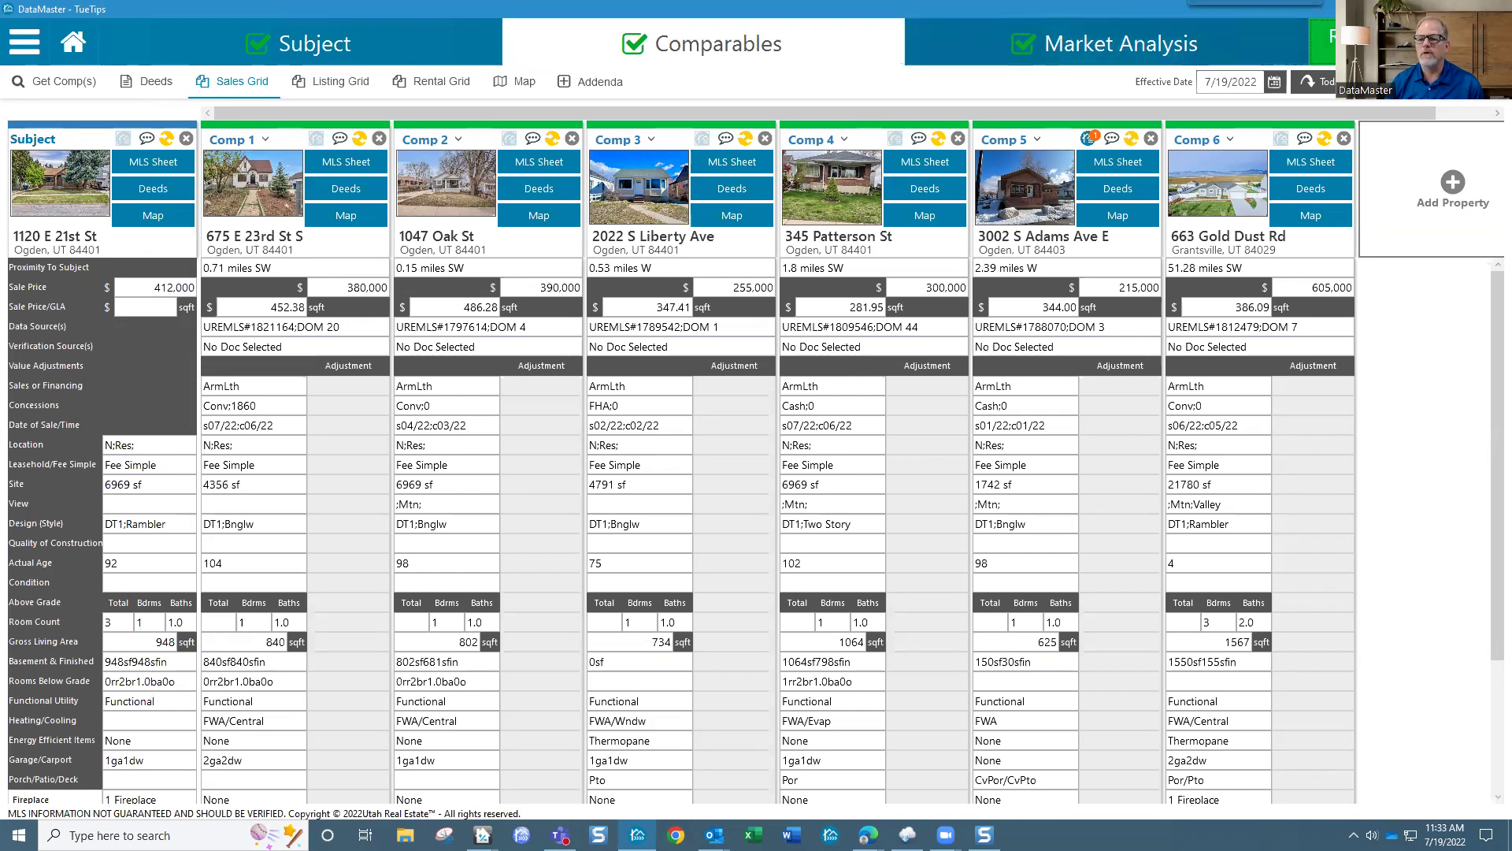
click(1378, 42)
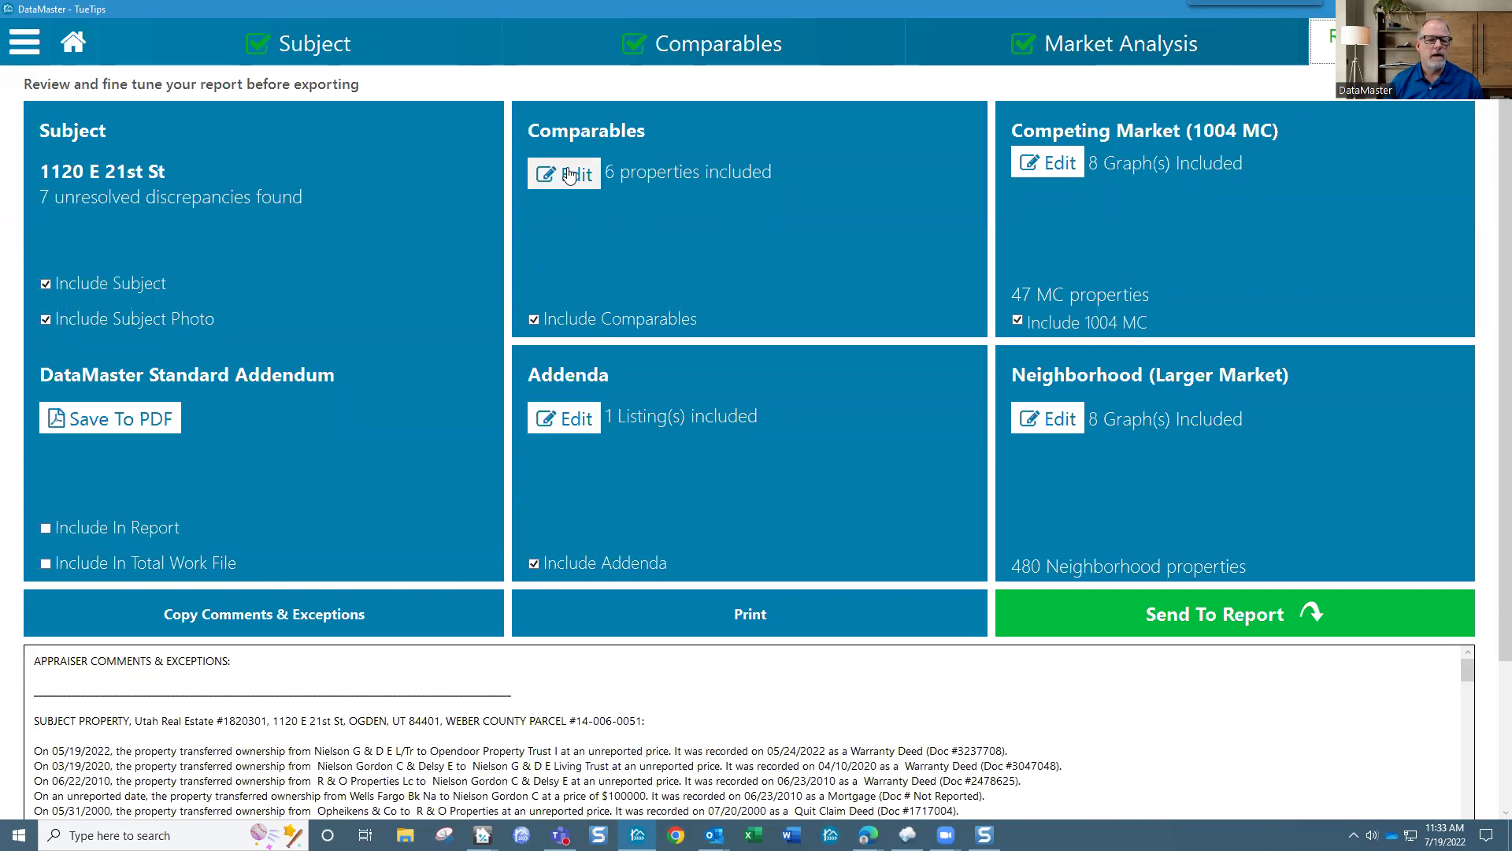
Step: In the comparables inclusion dialog, clear Select All and check only Comp 5 and Comp 6
click(569, 175)
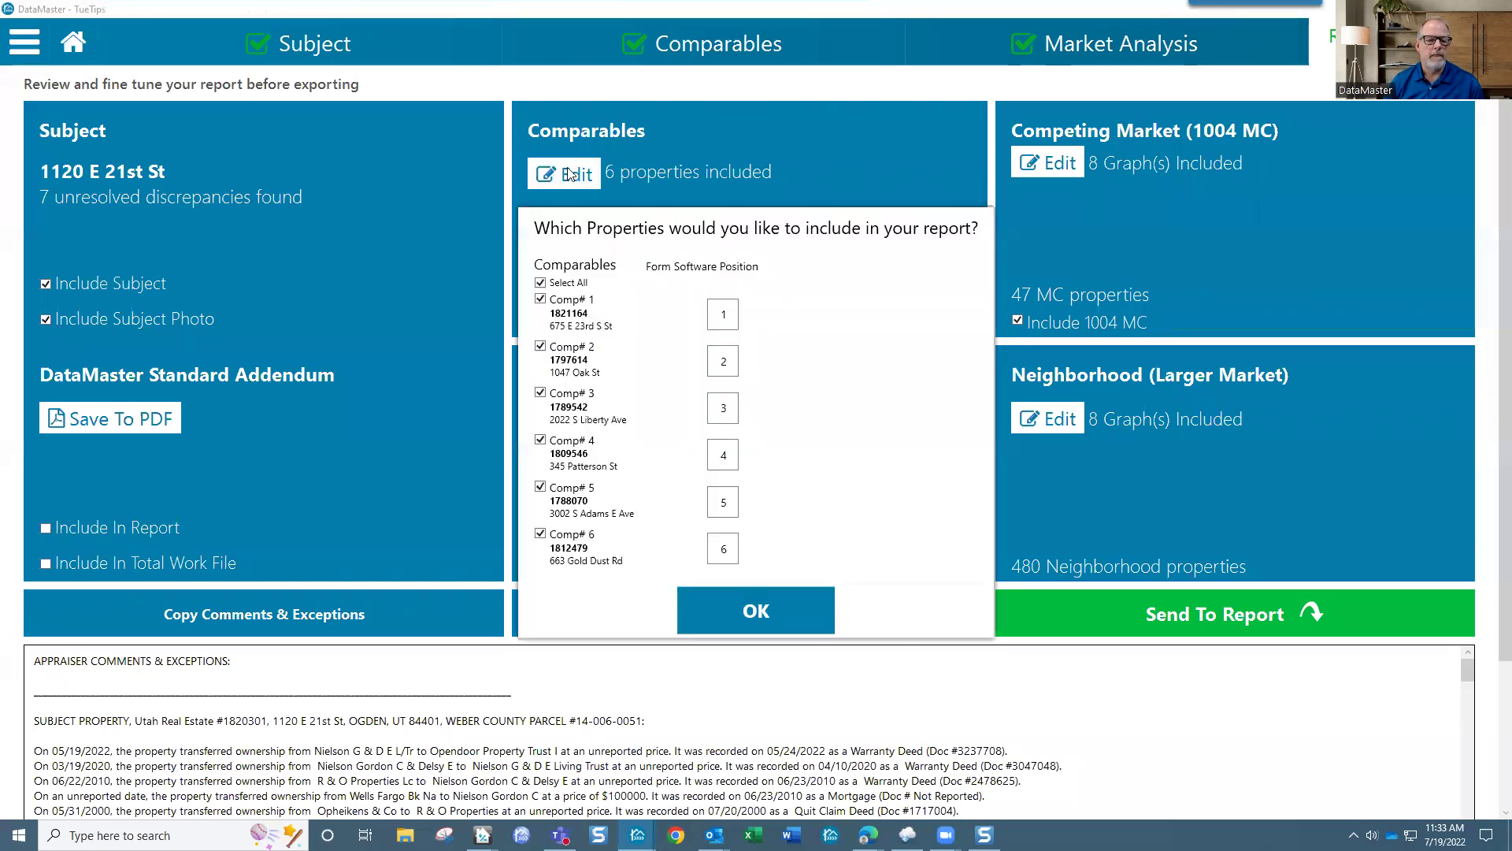
click(542, 283)
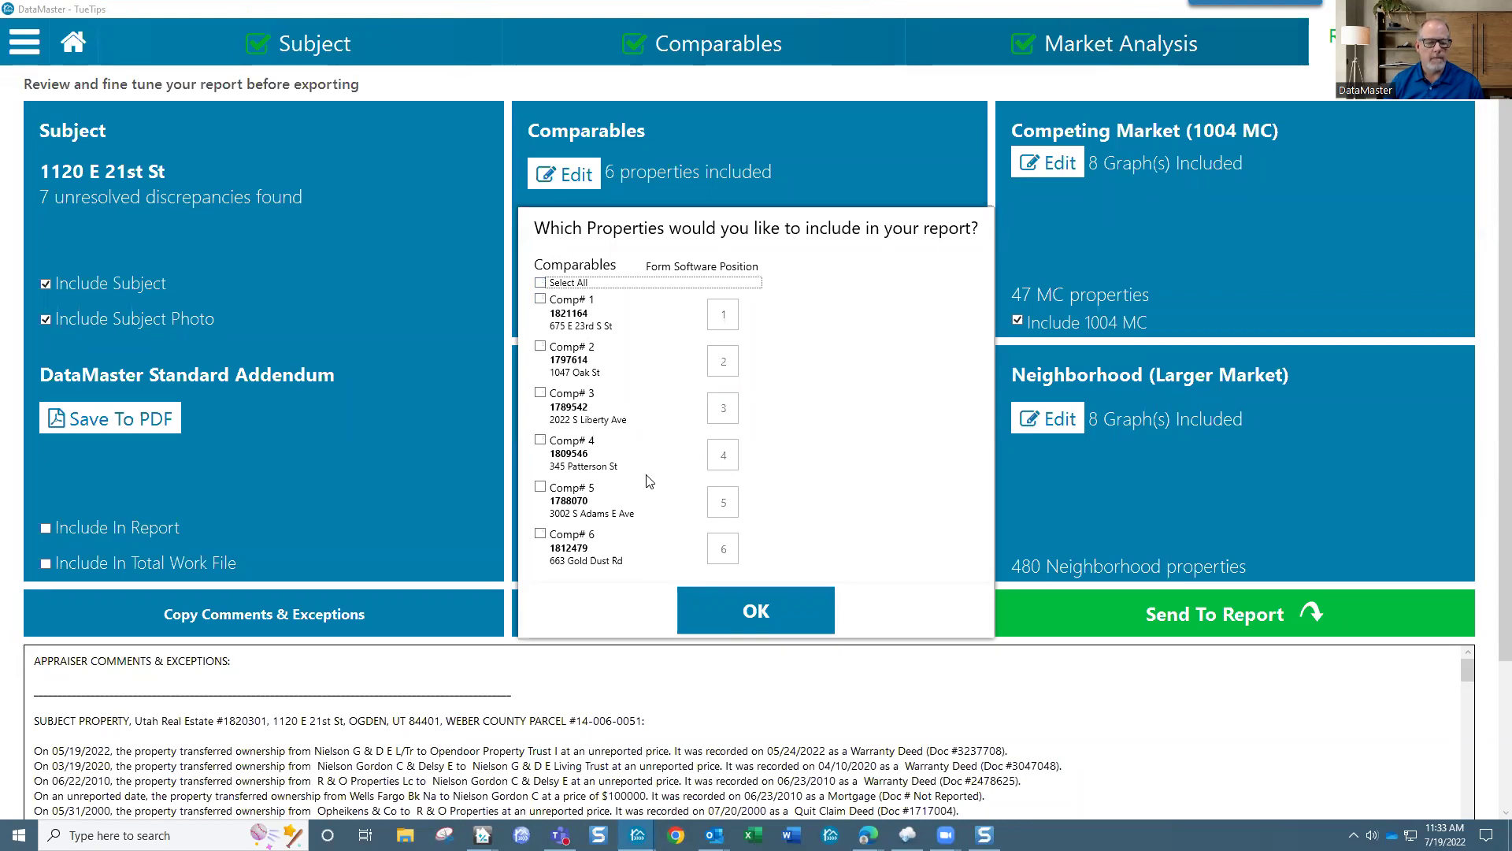
click(542, 488)
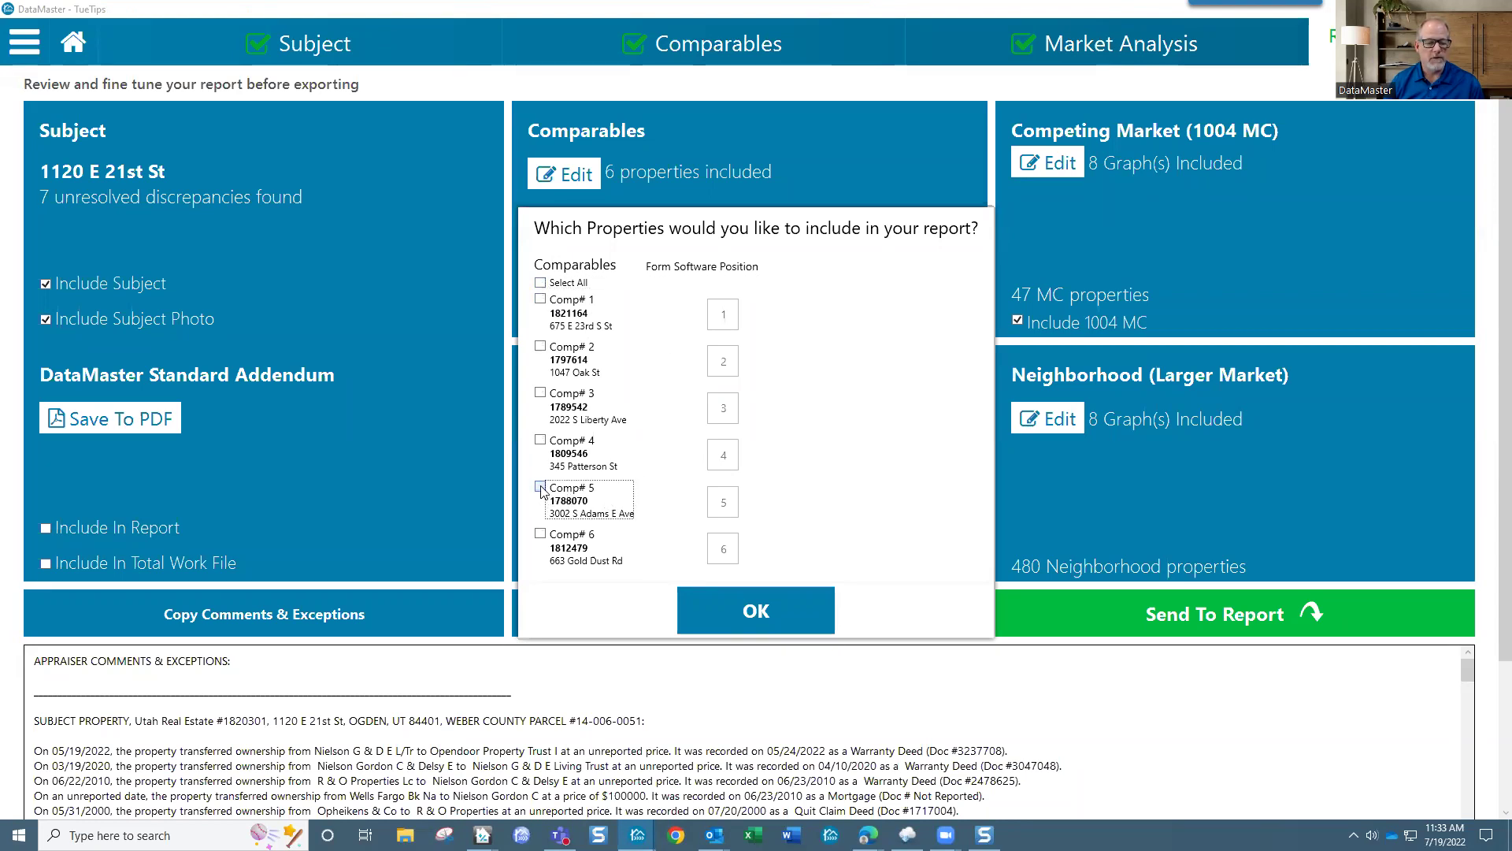
click(541, 535)
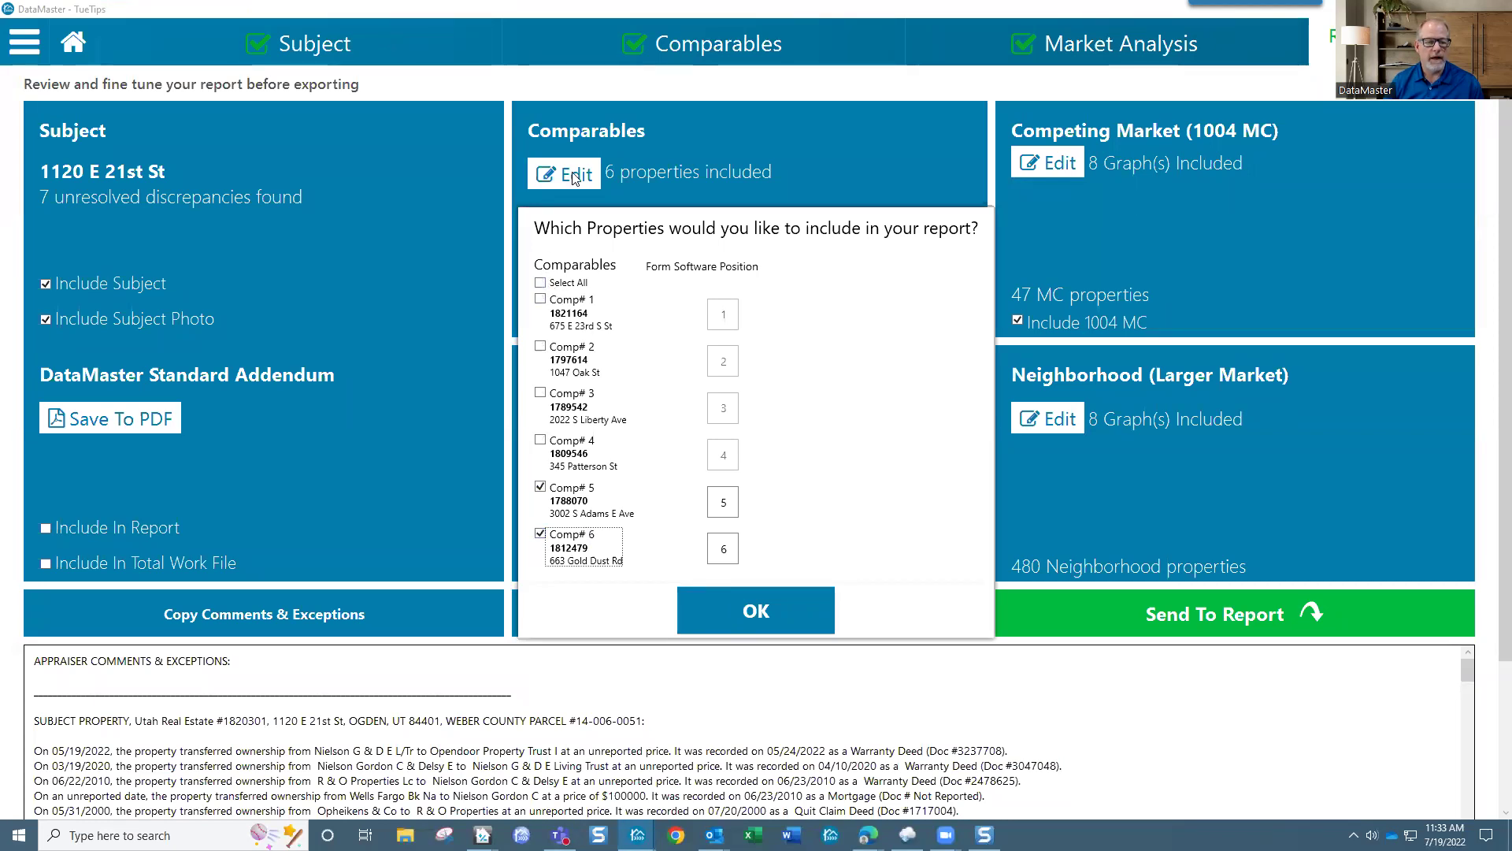
click(540, 282)
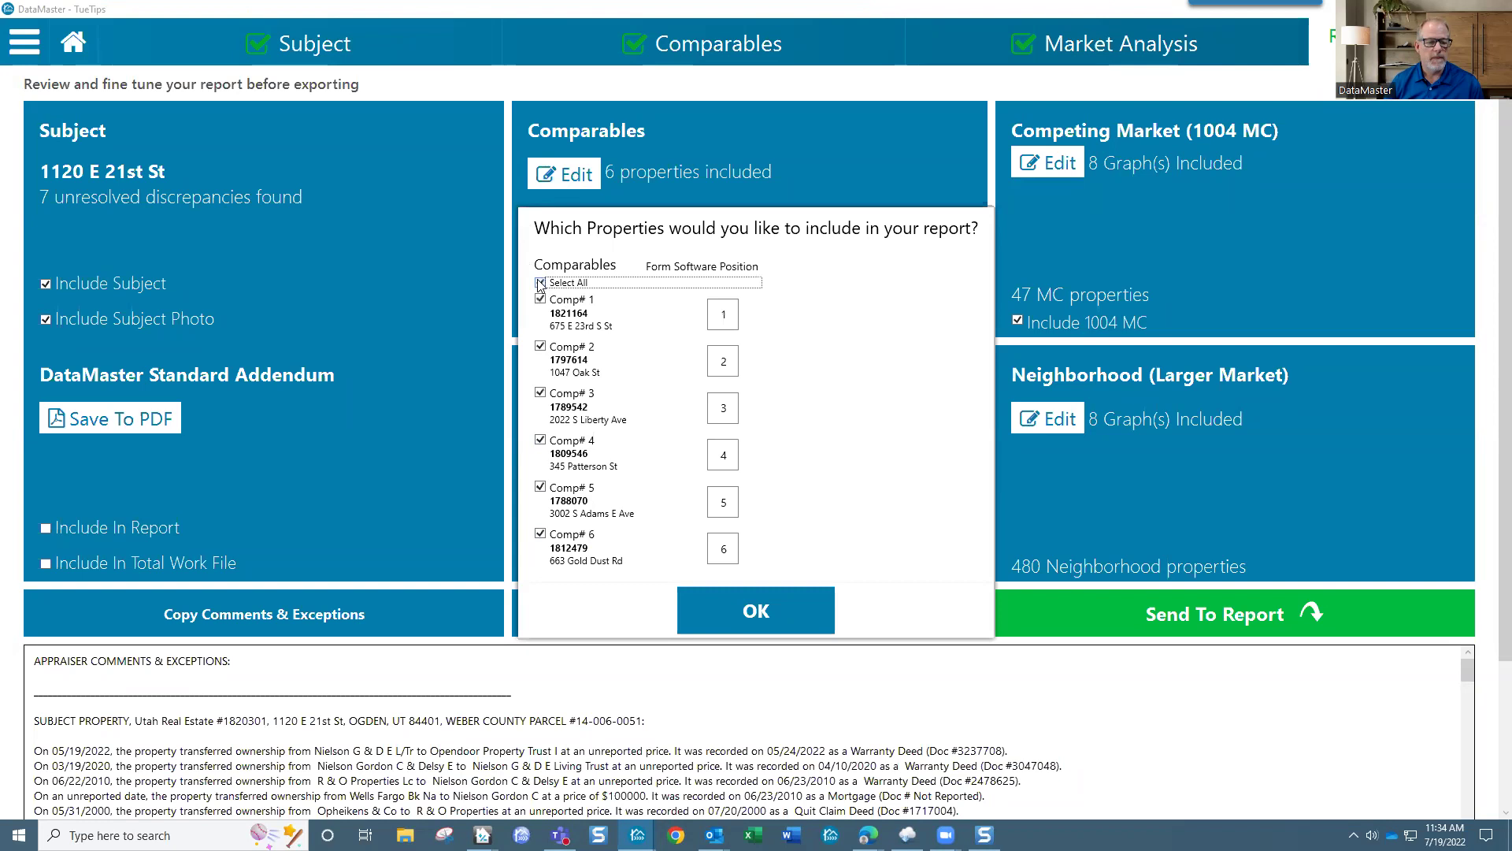
click(540, 284)
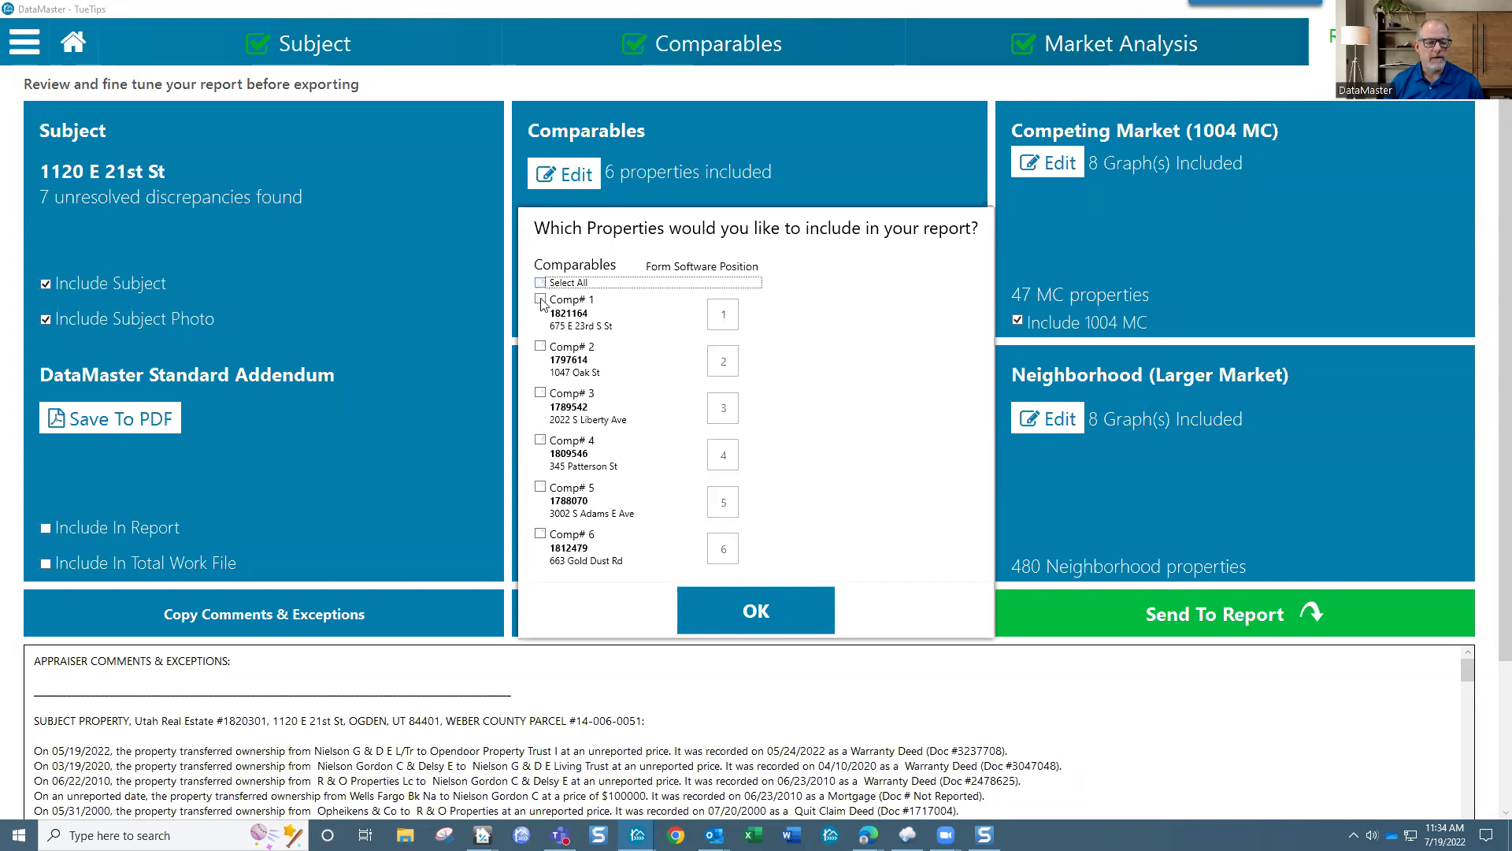
click(541, 488)
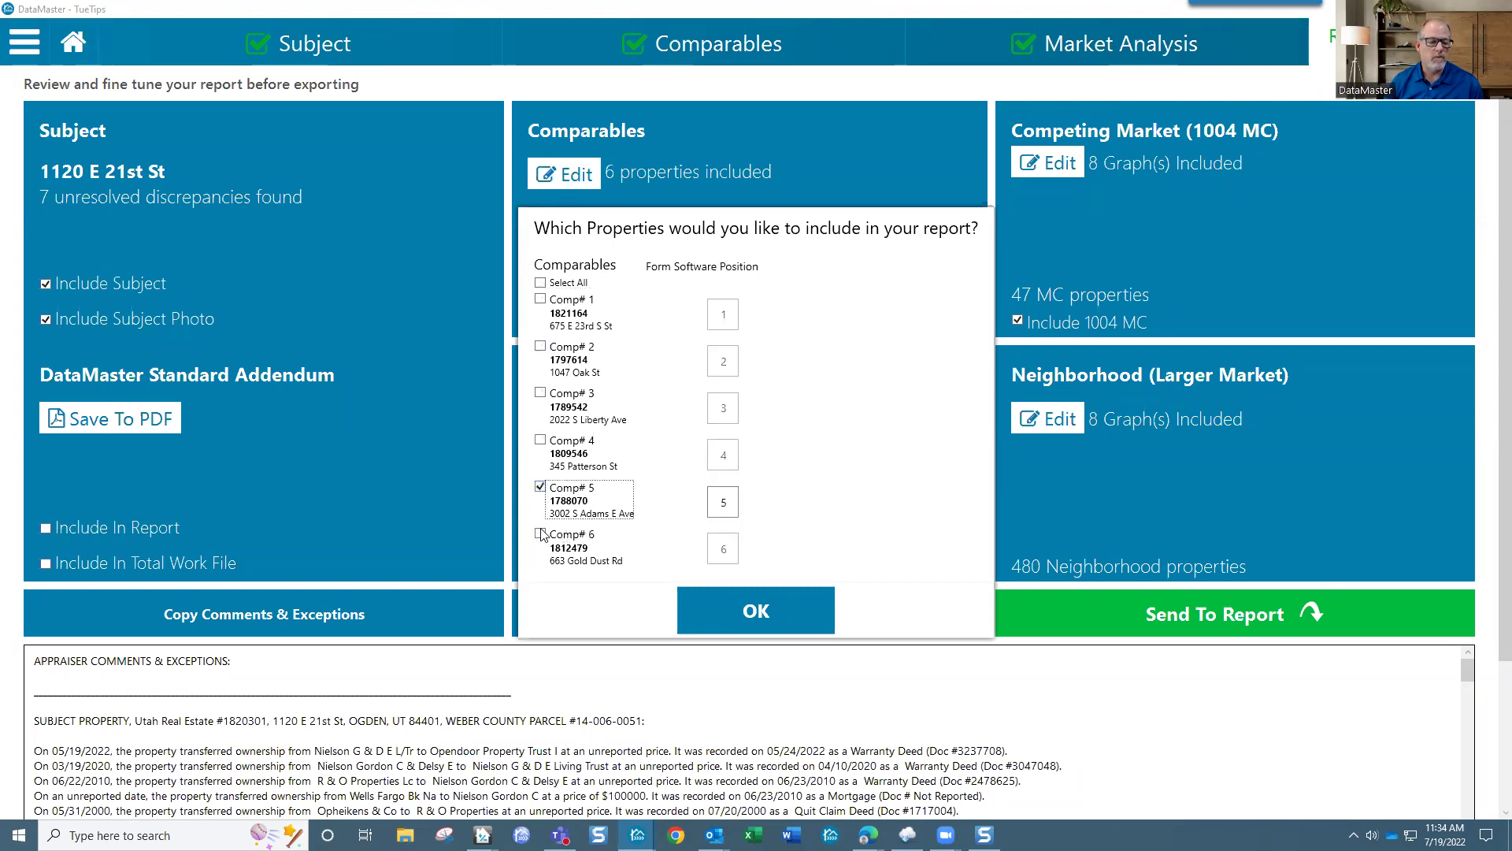
click(541, 535)
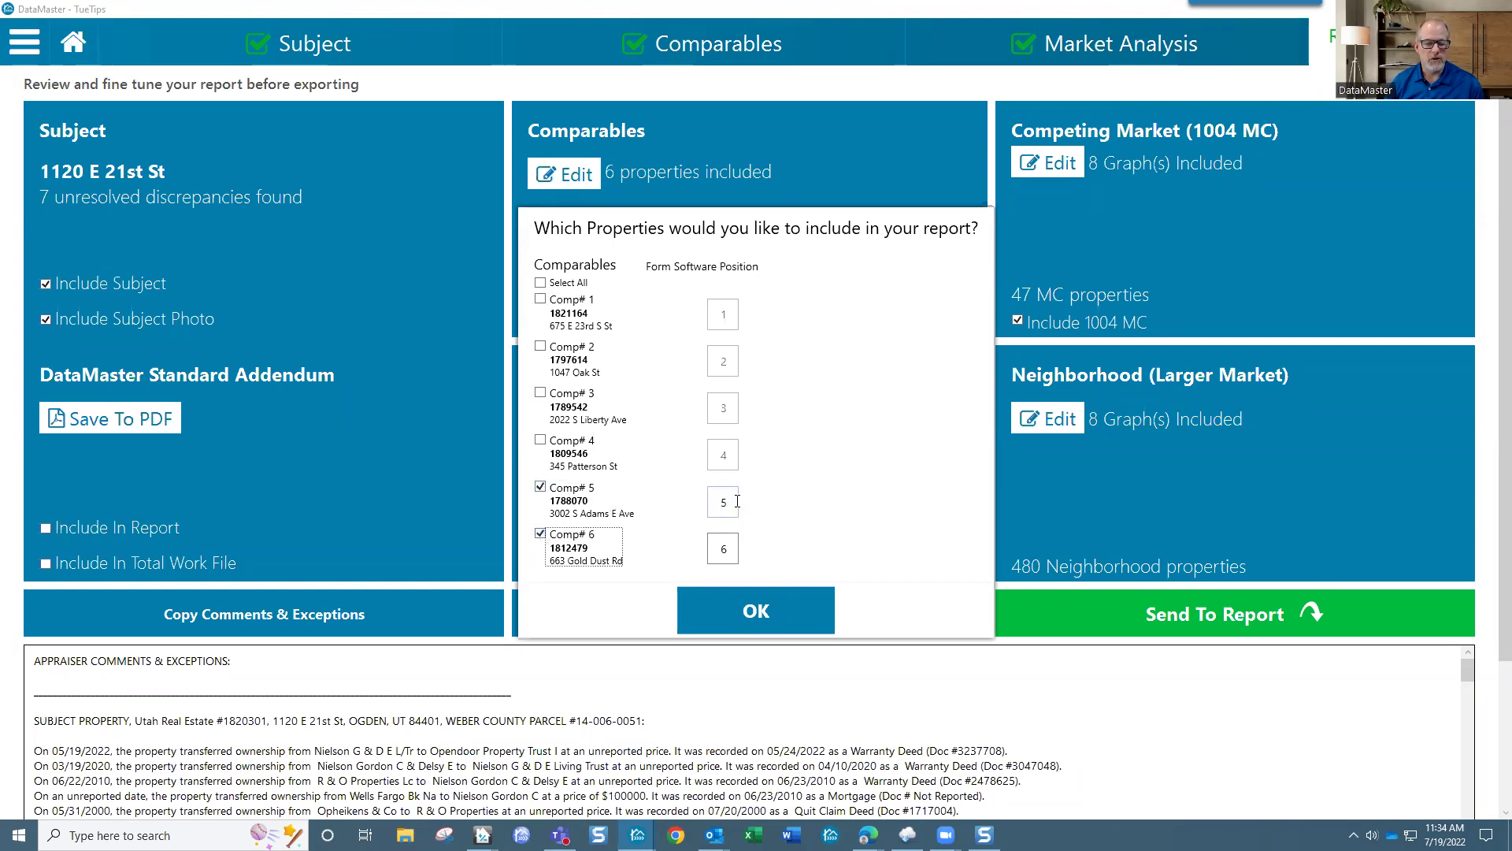
double_click(728, 502)
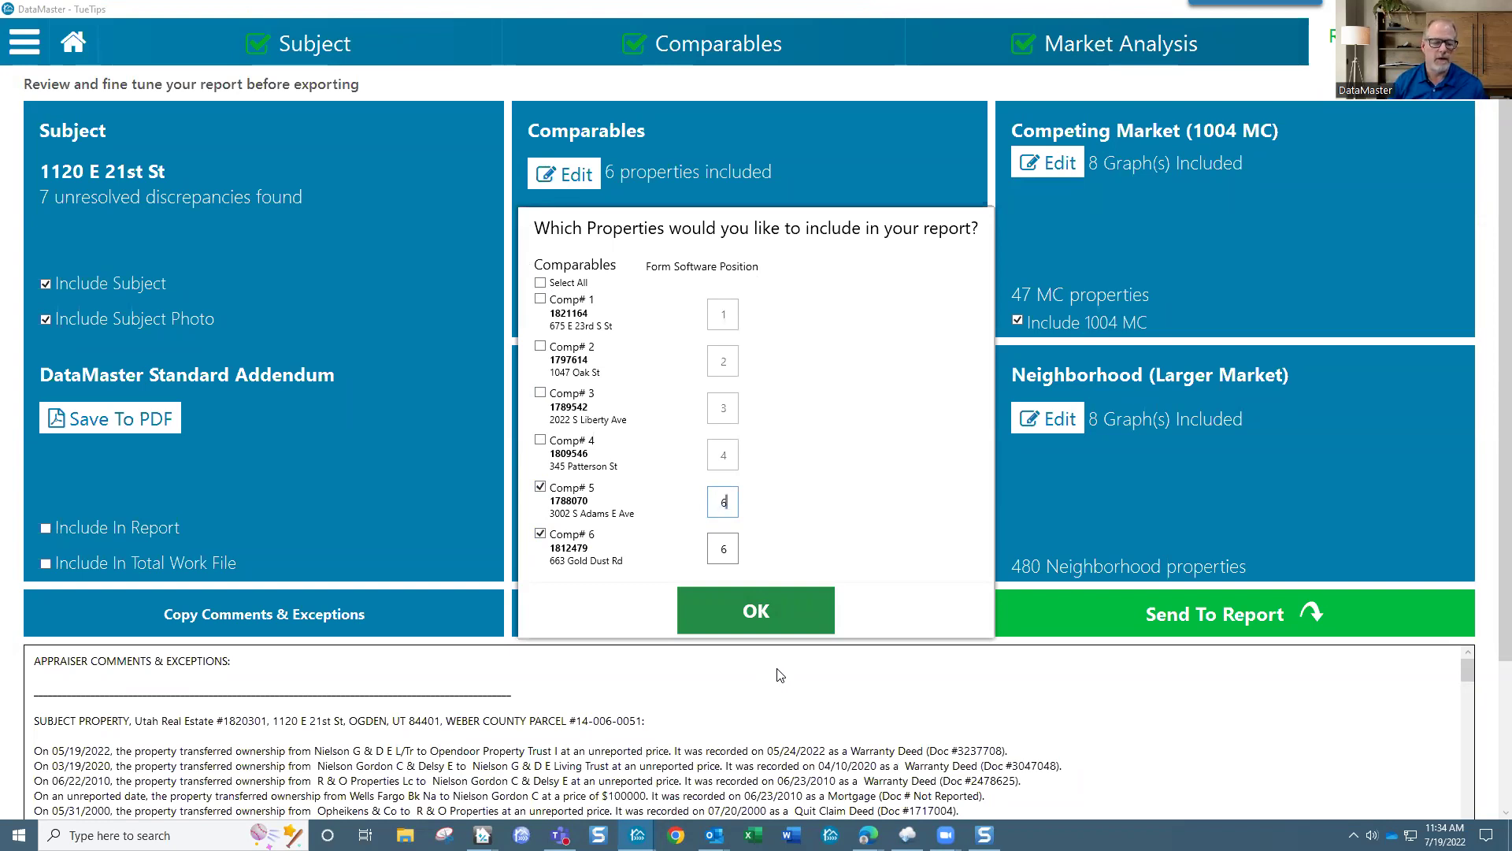
Step: Try out form positions for Comps 5 and 6, temporarily including Comp 4
click(730, 551)
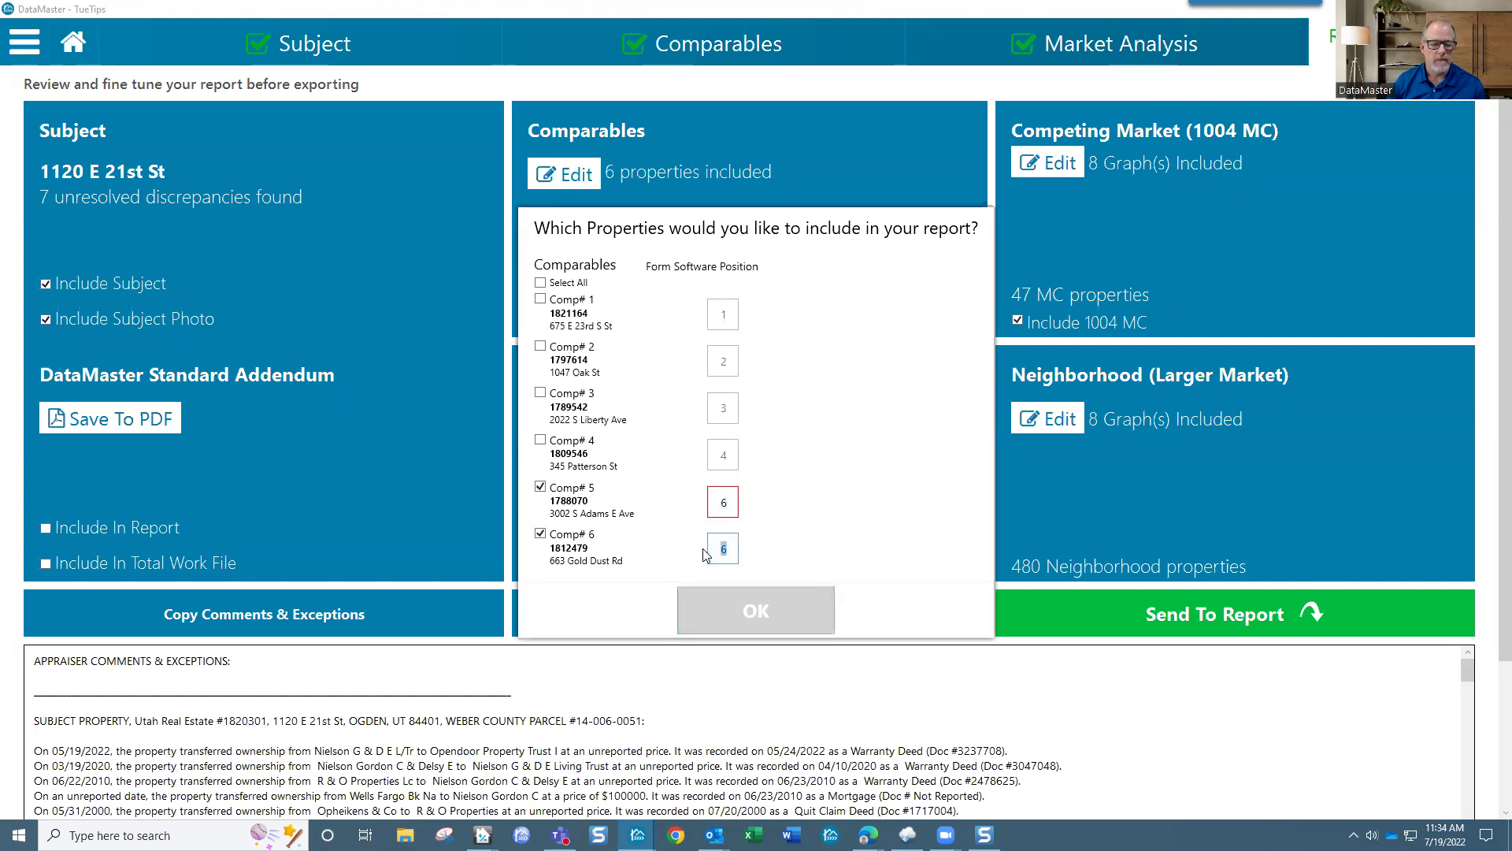
text(7)
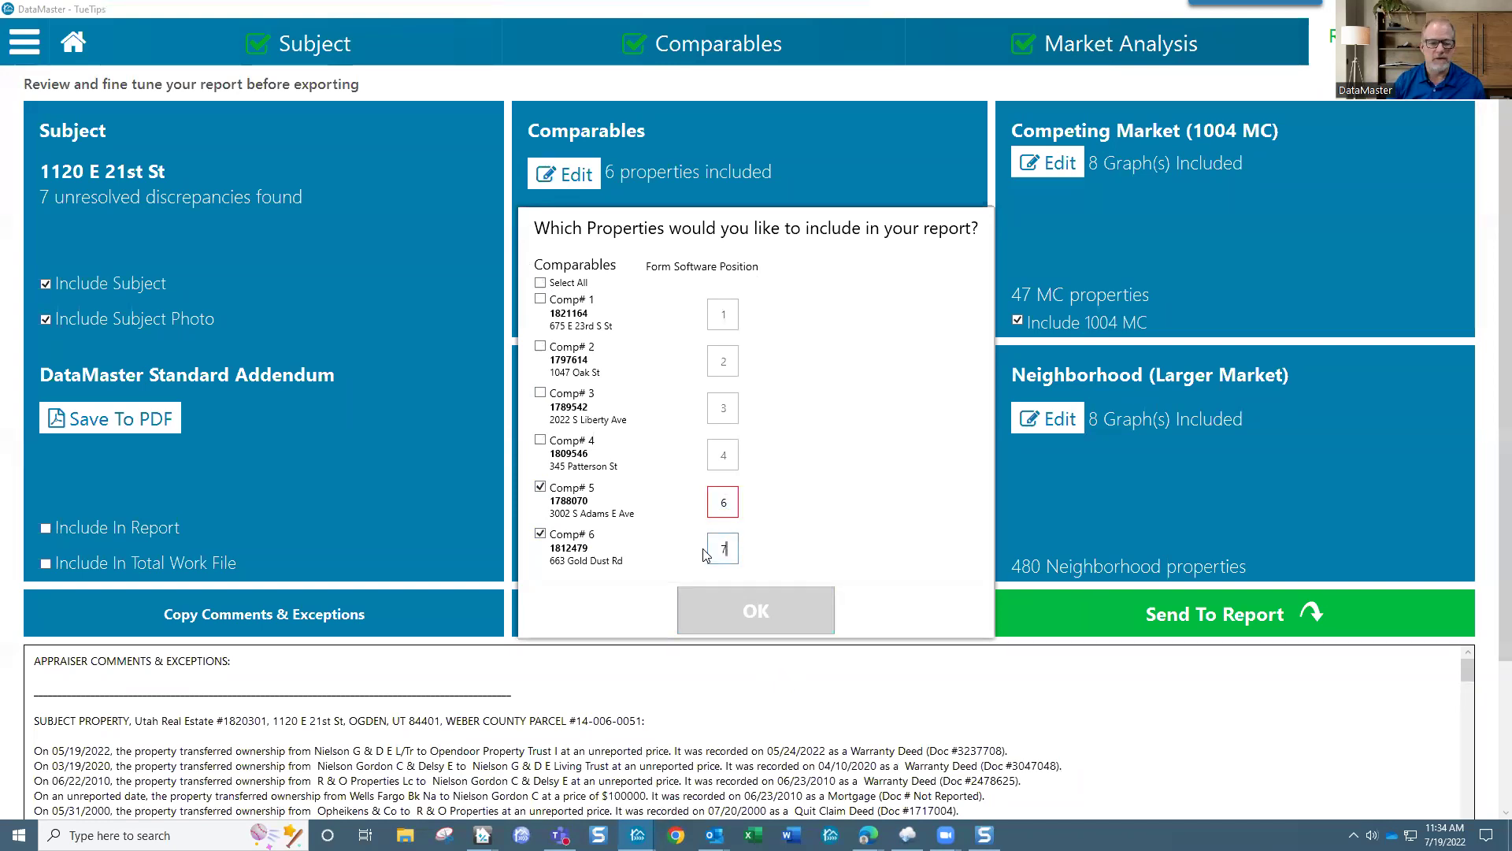
click(730, 460)
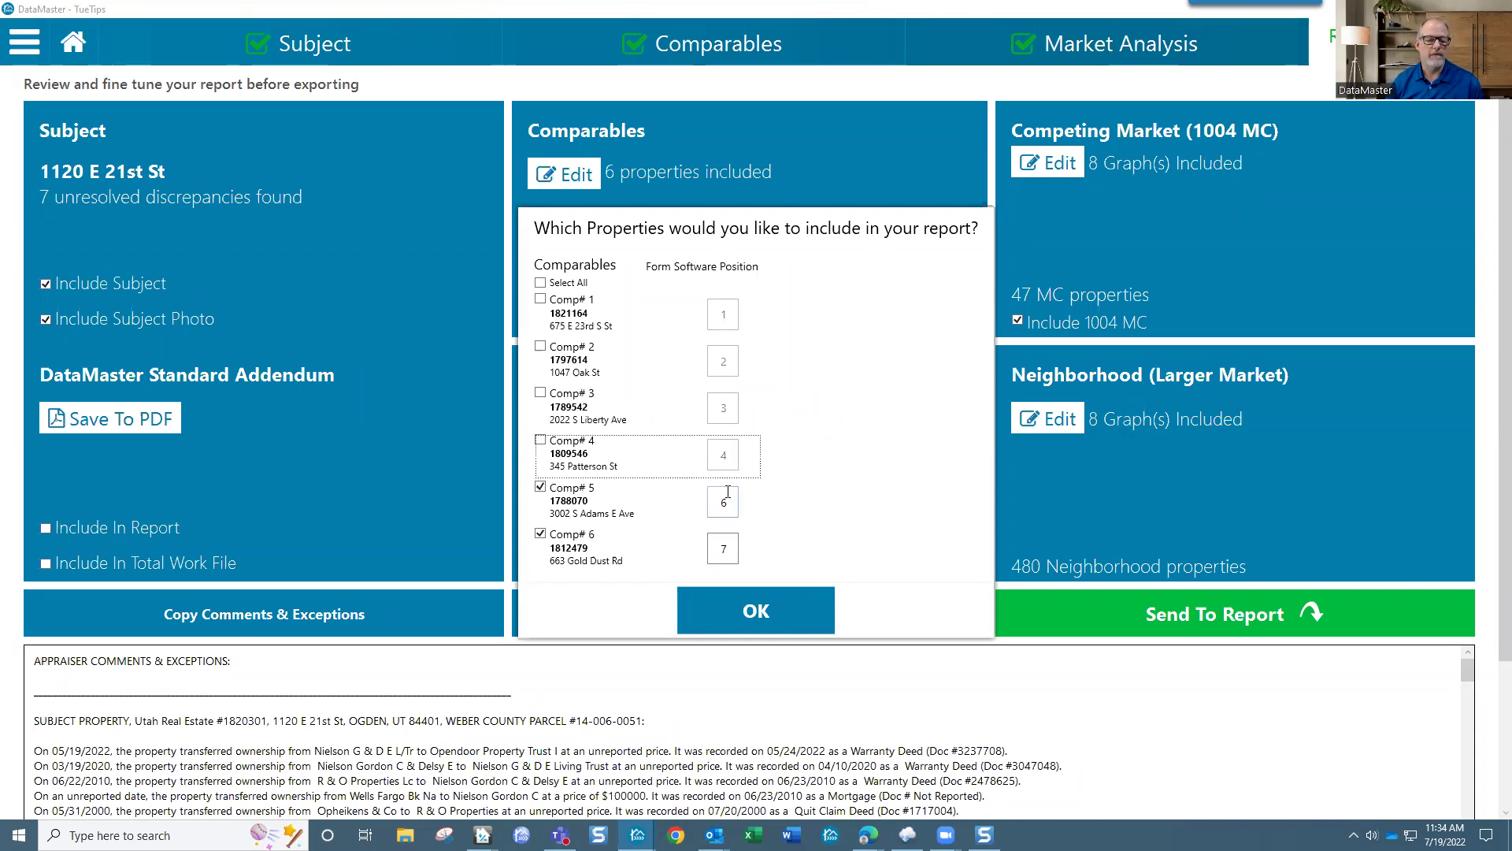
drag(729, 548, 713, 547)
text(4)
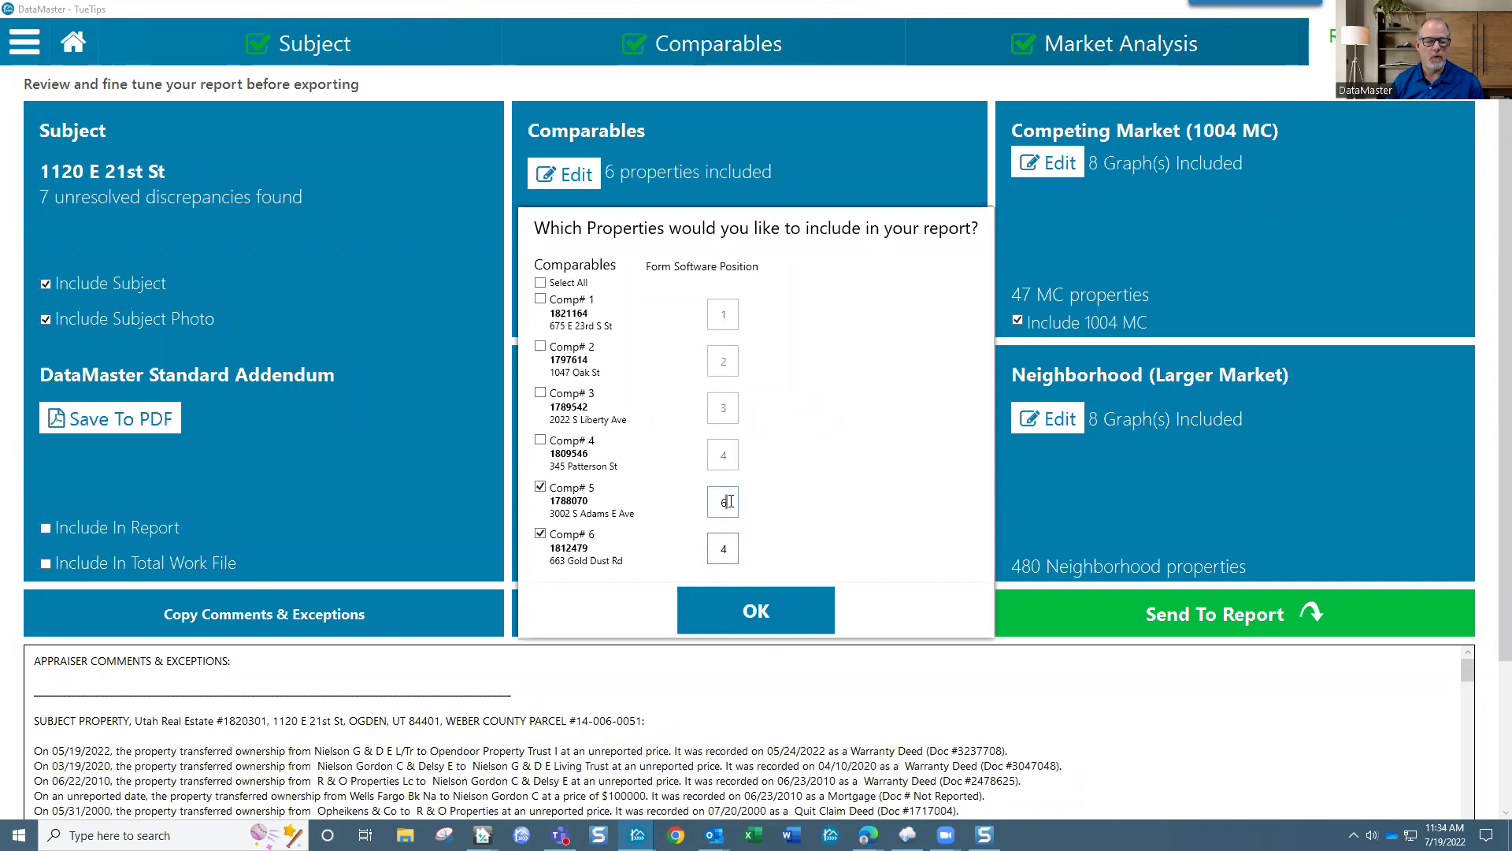
click(540, 440)
double_click(713, 552)
text(5)
double_click(718, 502)
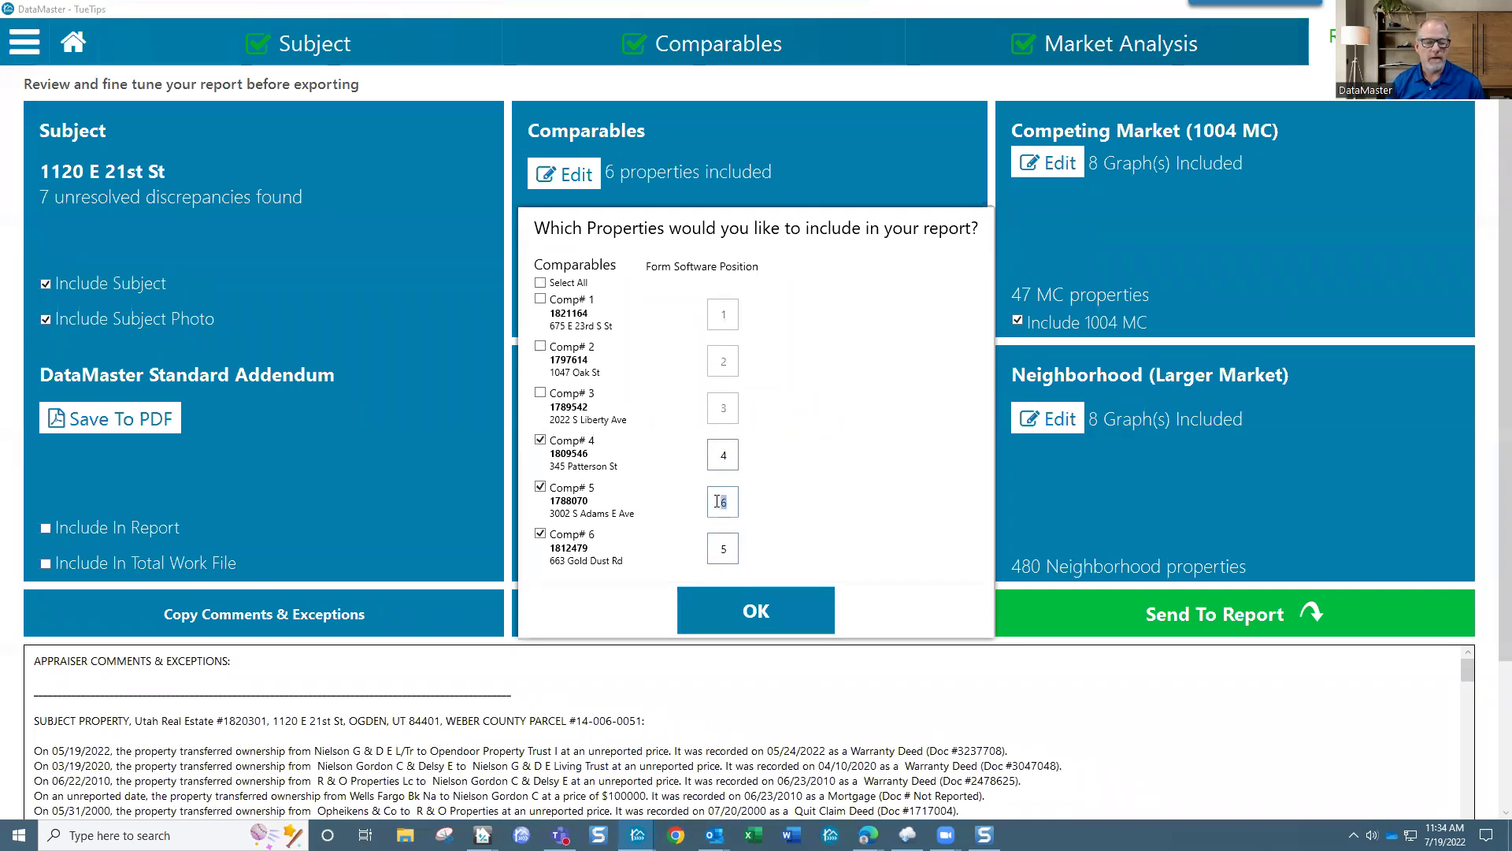
text(5)
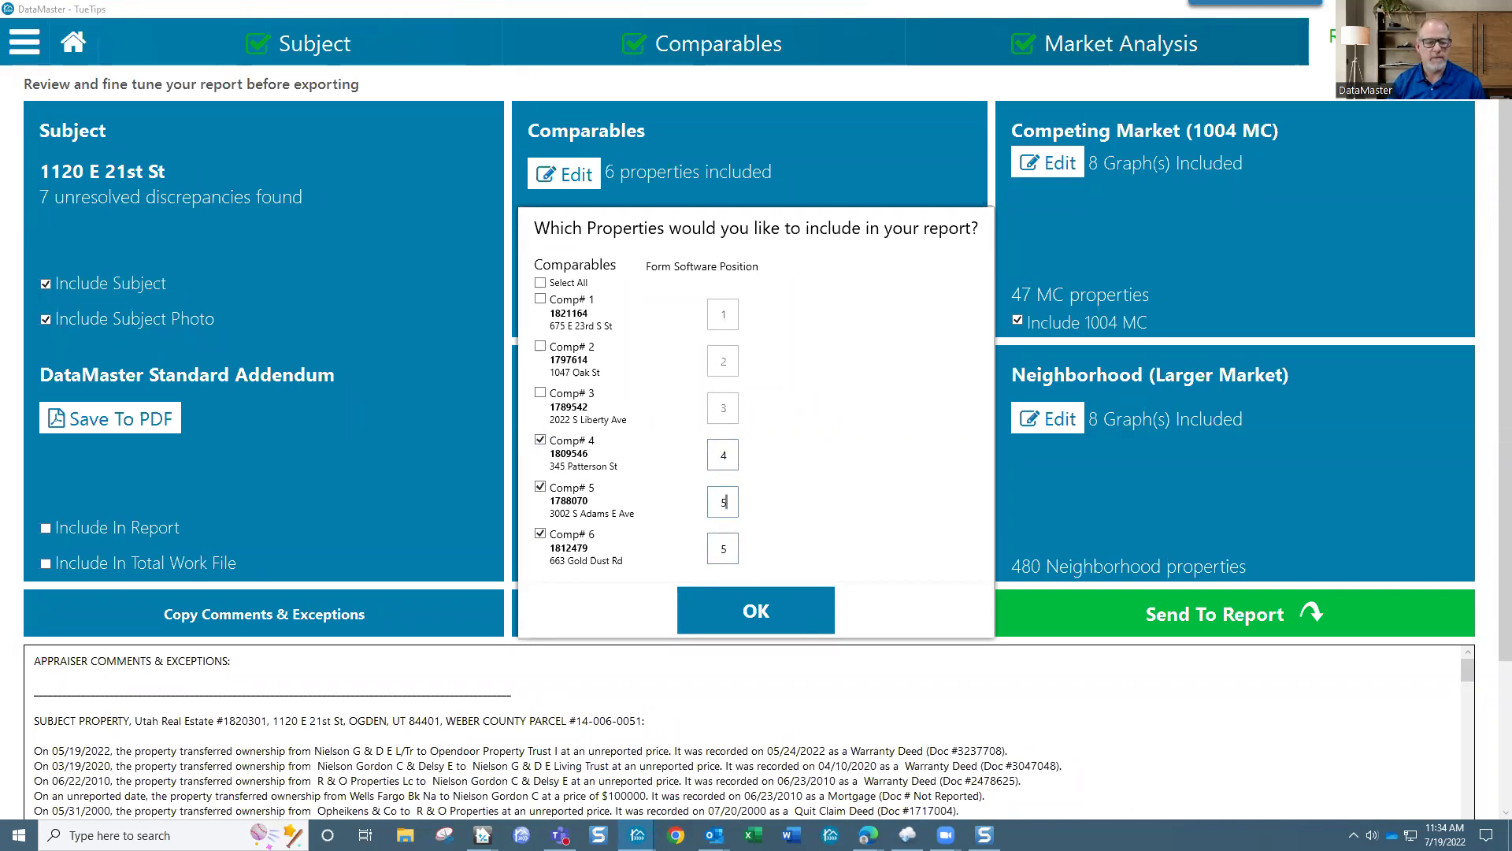
double_click(712, 551)
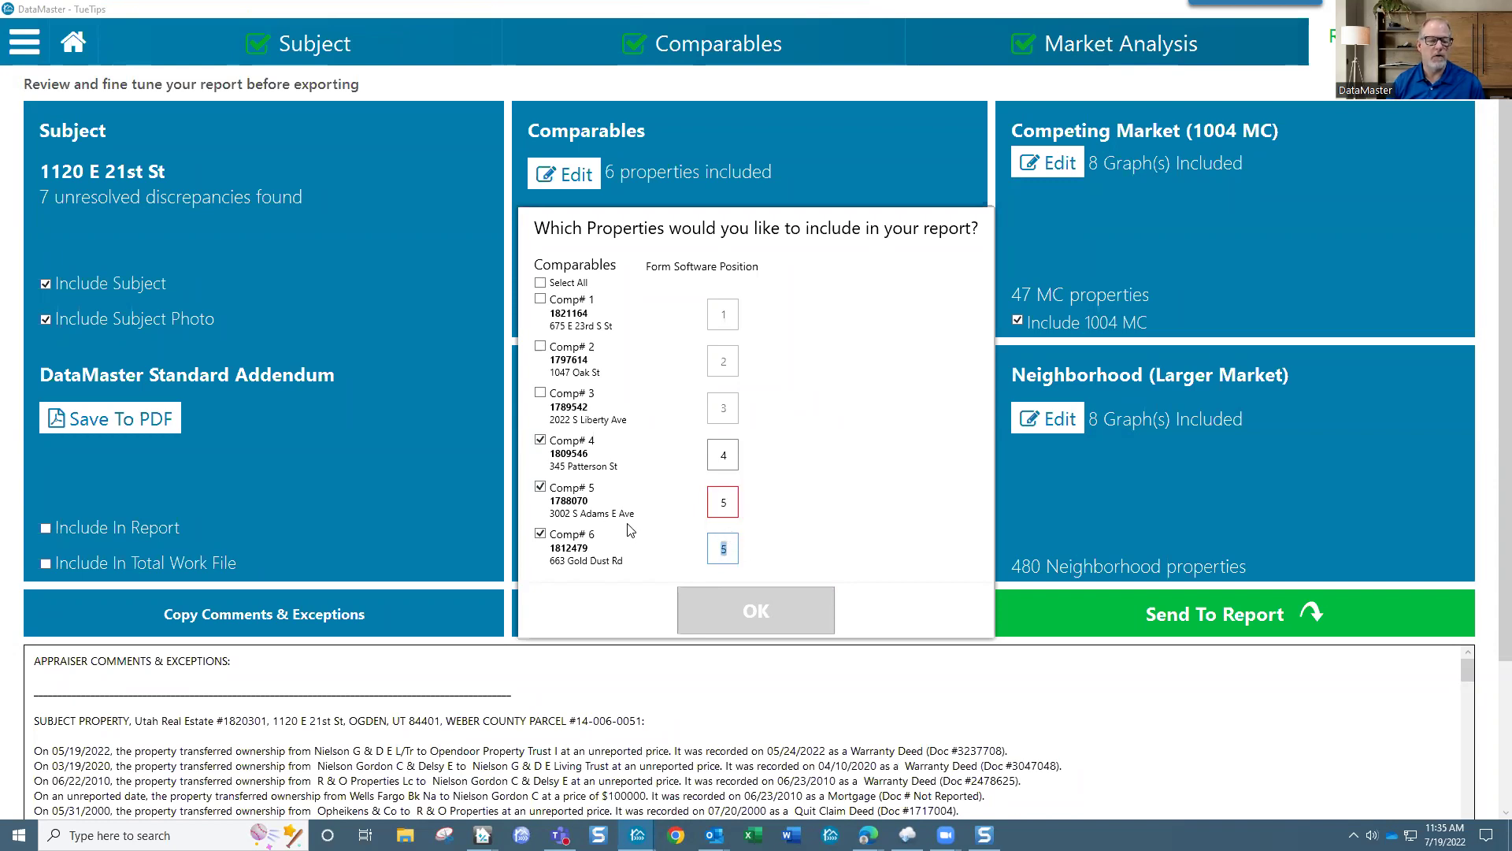
Step: Uncheck Comp 4, give Comp 5 form position 6 and Comp 6 position 7, and apply
click(539, 441)
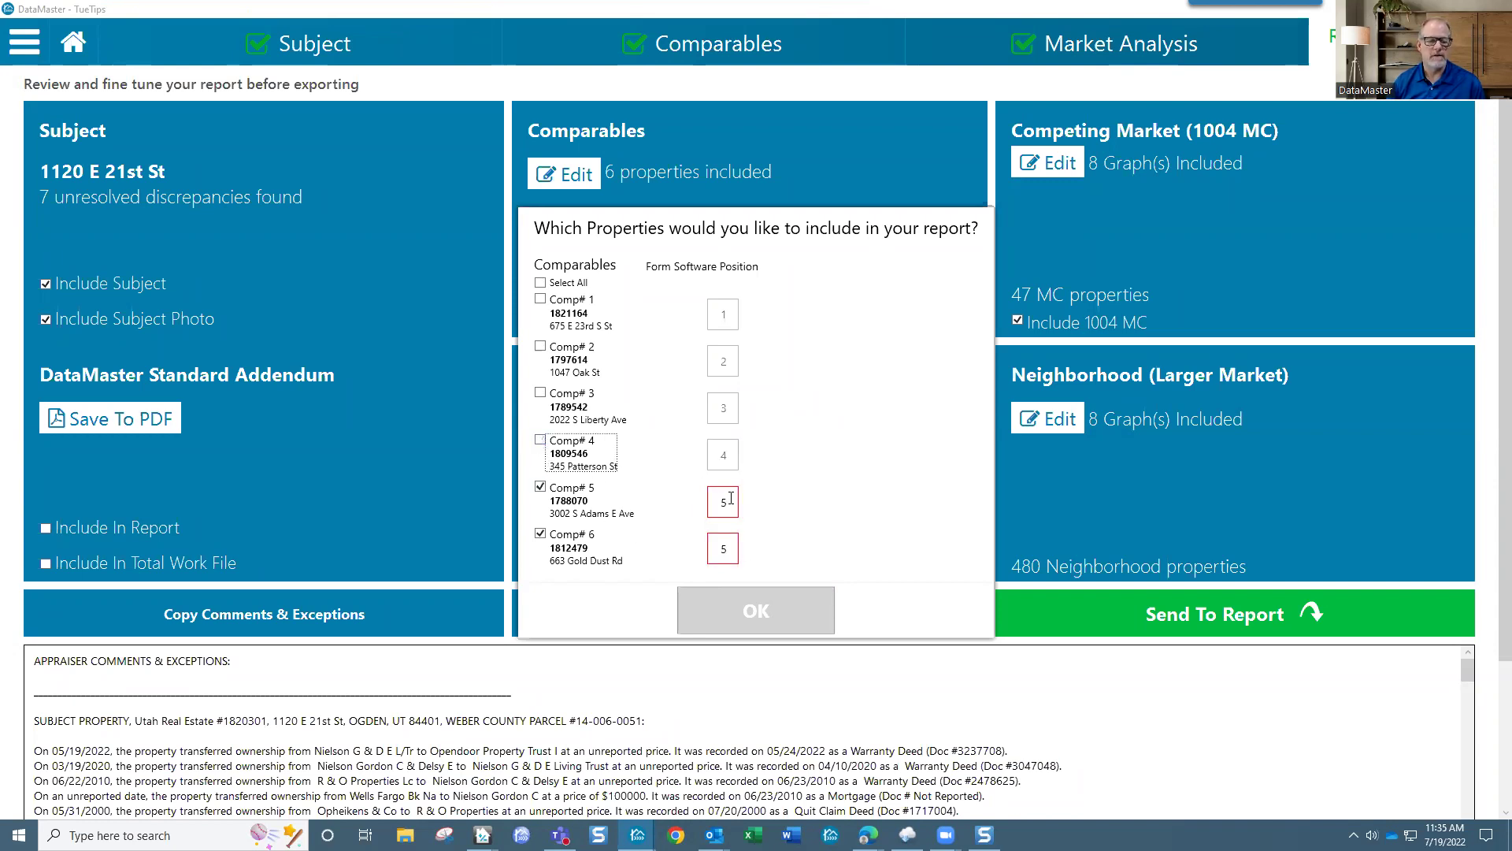
double_click(723, 502)
text(6)
key(Tab)
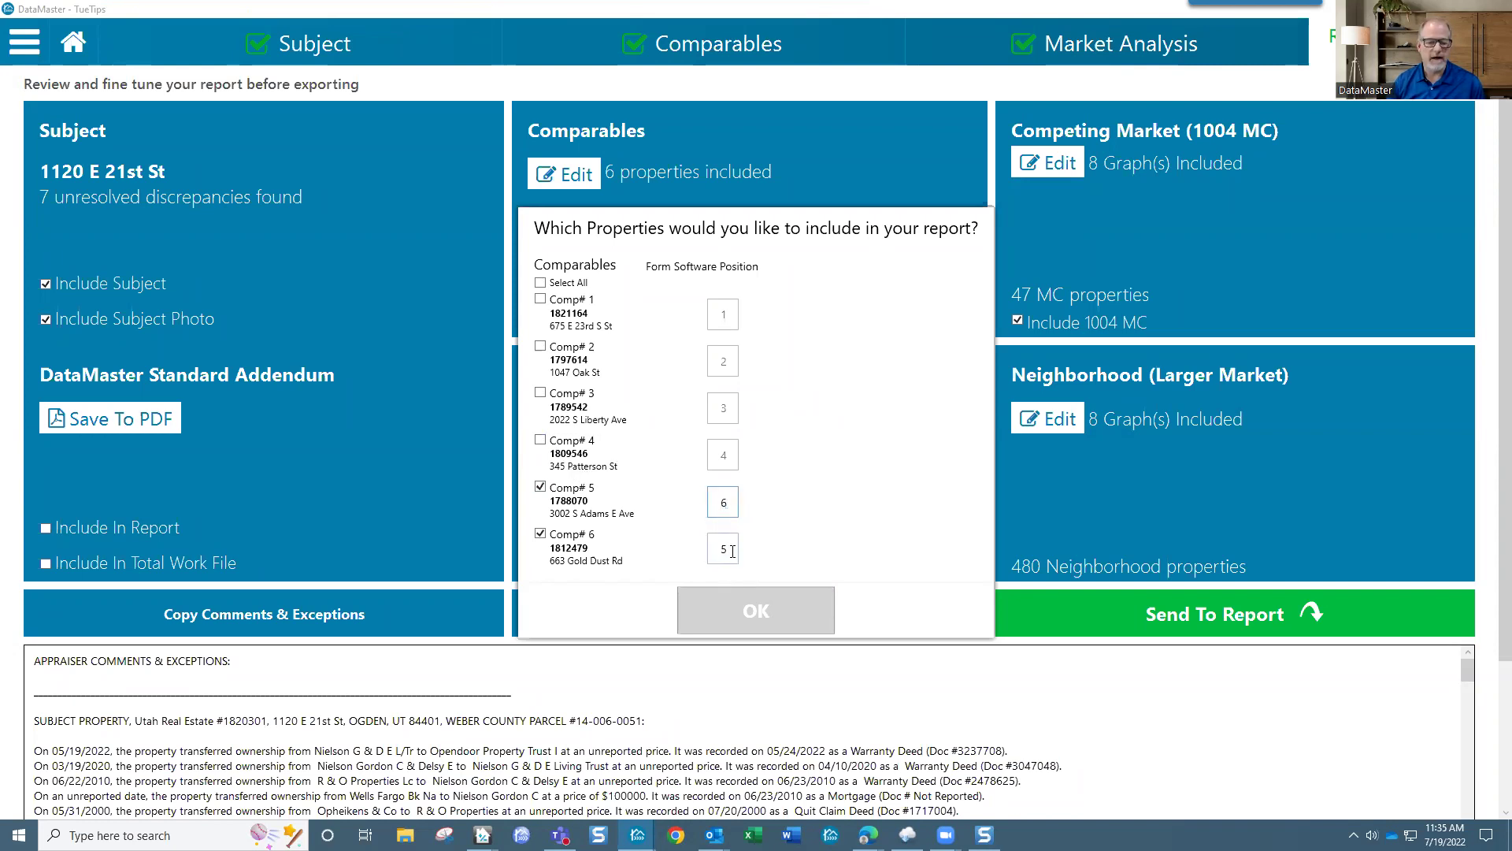
text(7)
click(733, 458)
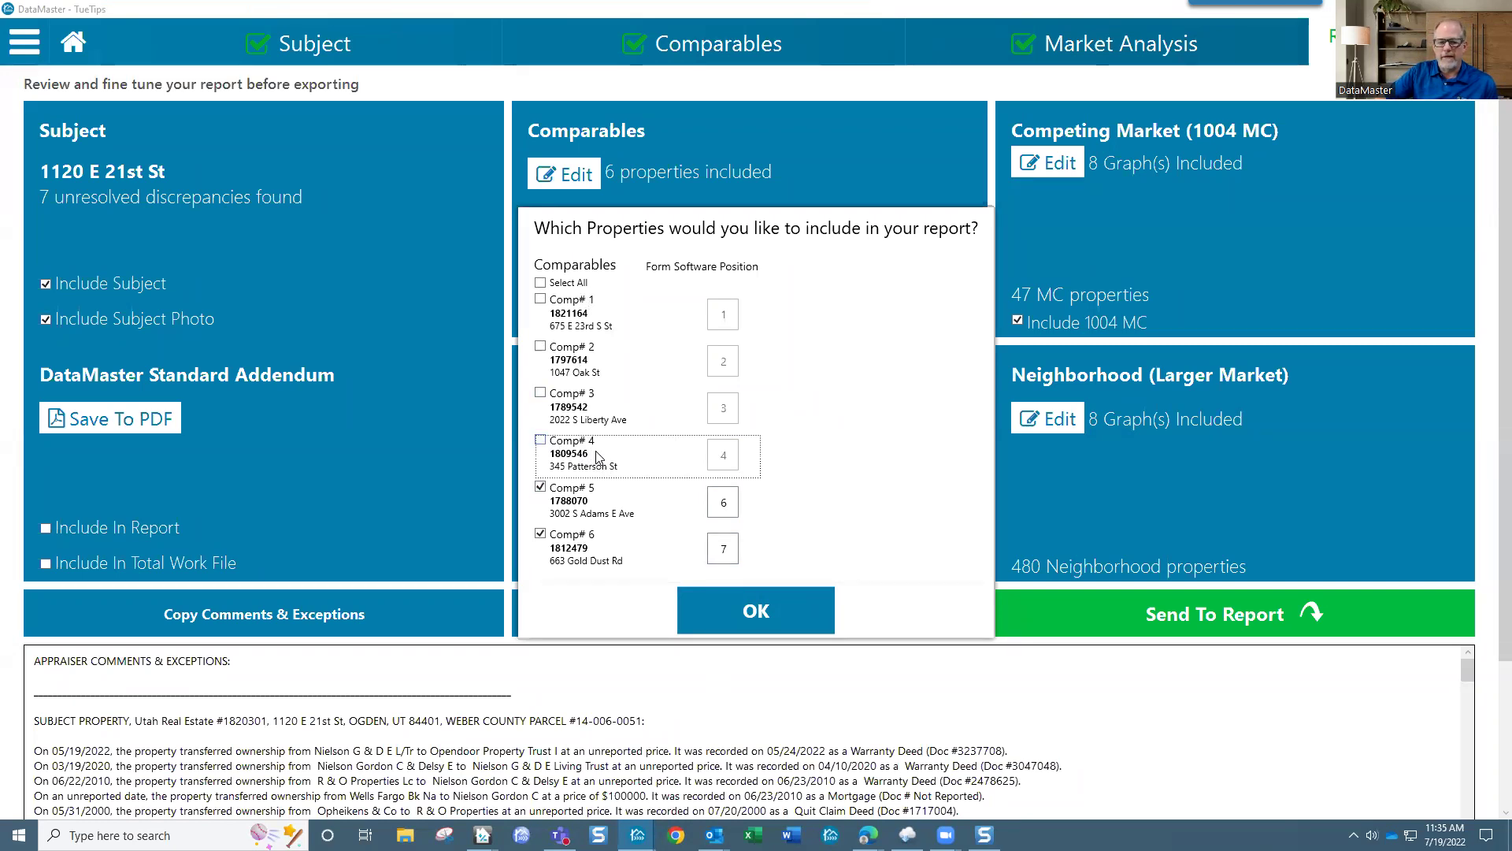
click(750, 612)
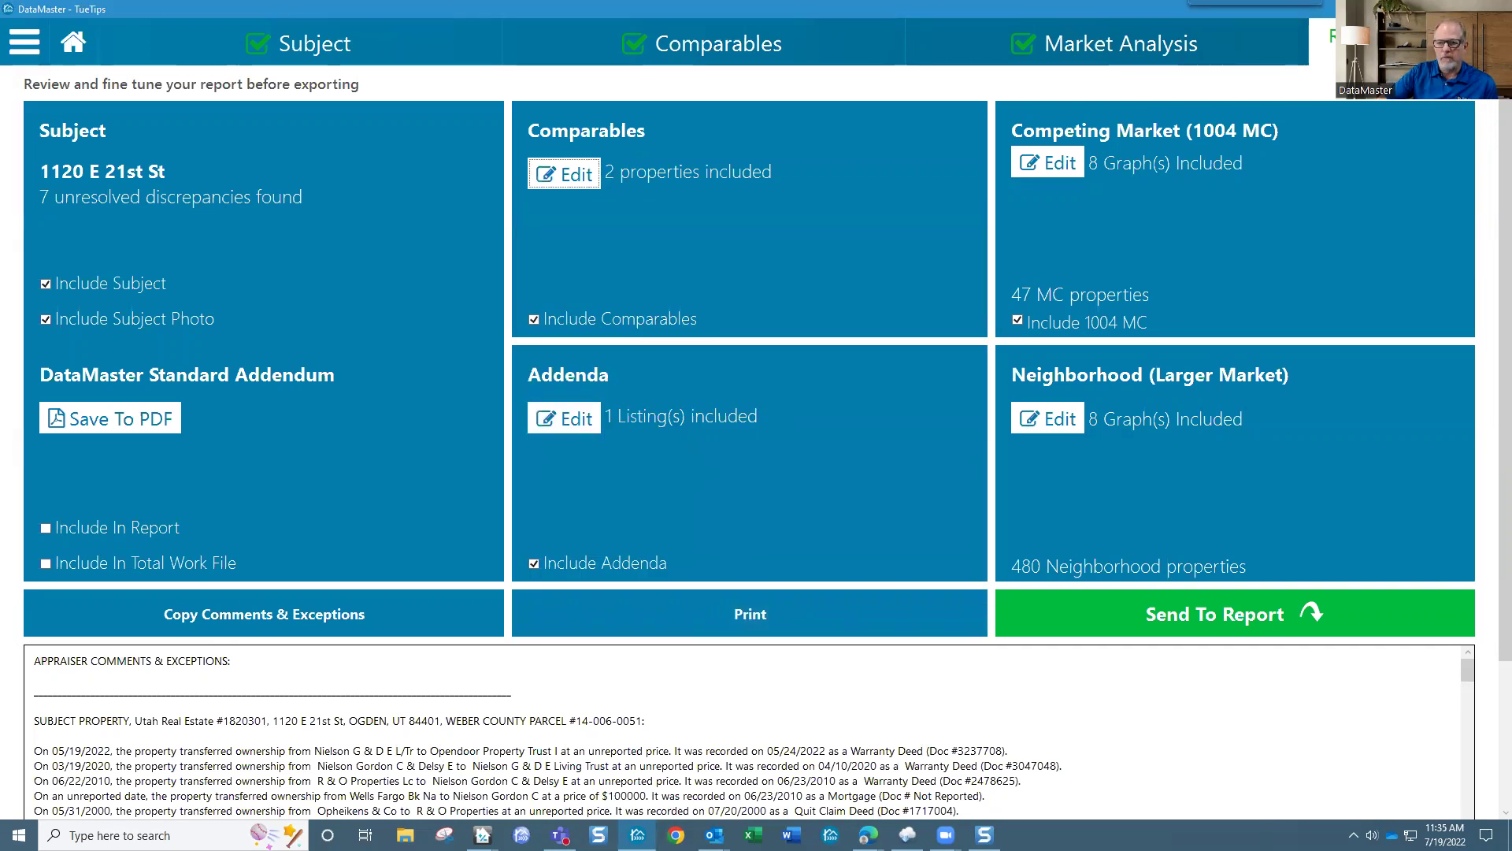
Step: Reconfirm the comparables, exclude subject, subject photo, 1004 MC and addenda, then return to Market Analysis
click(577, 186)
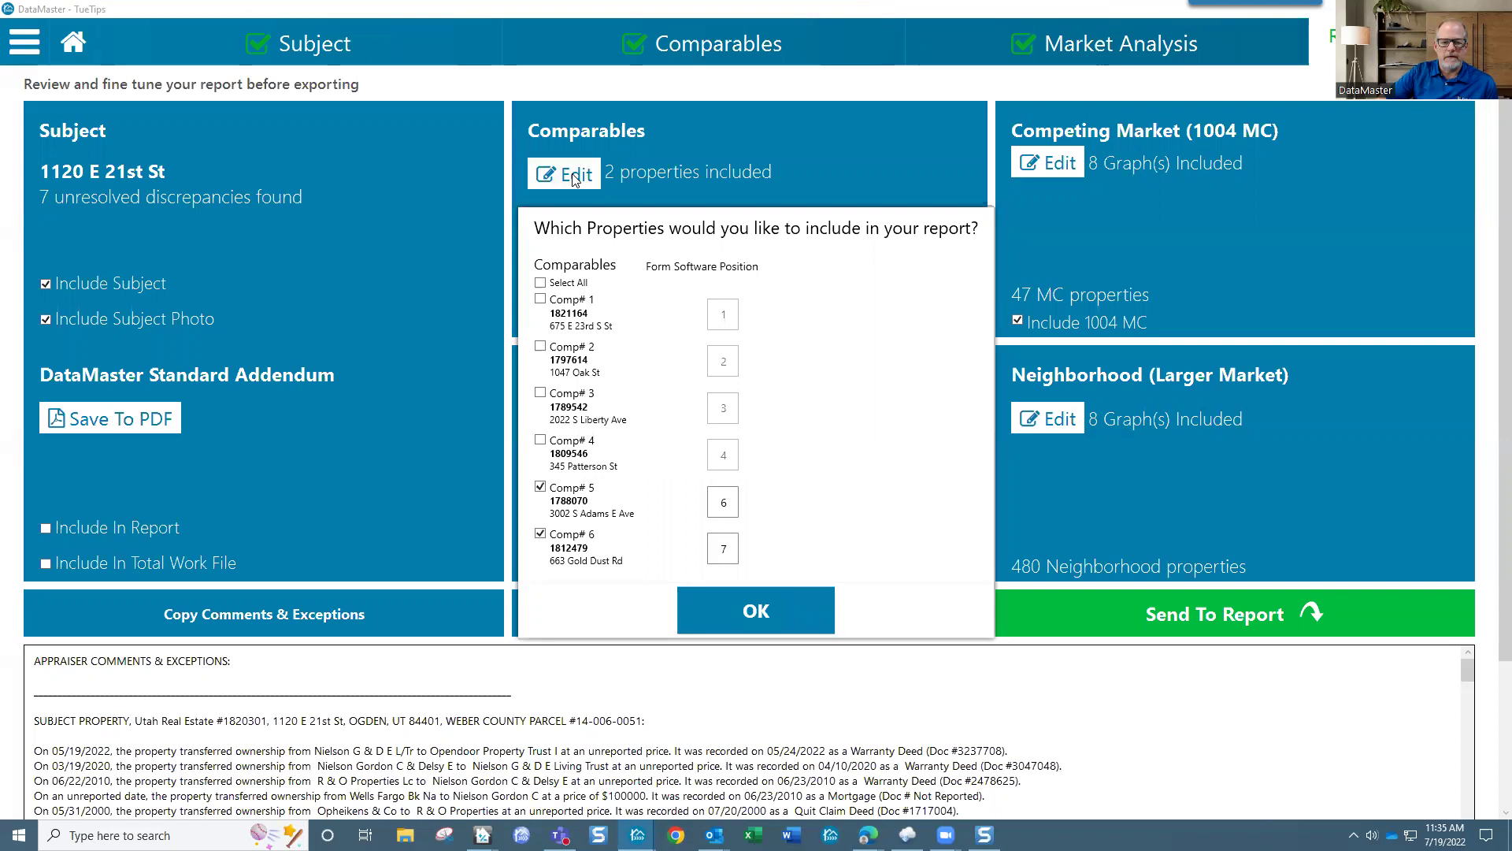
click(752, 611)
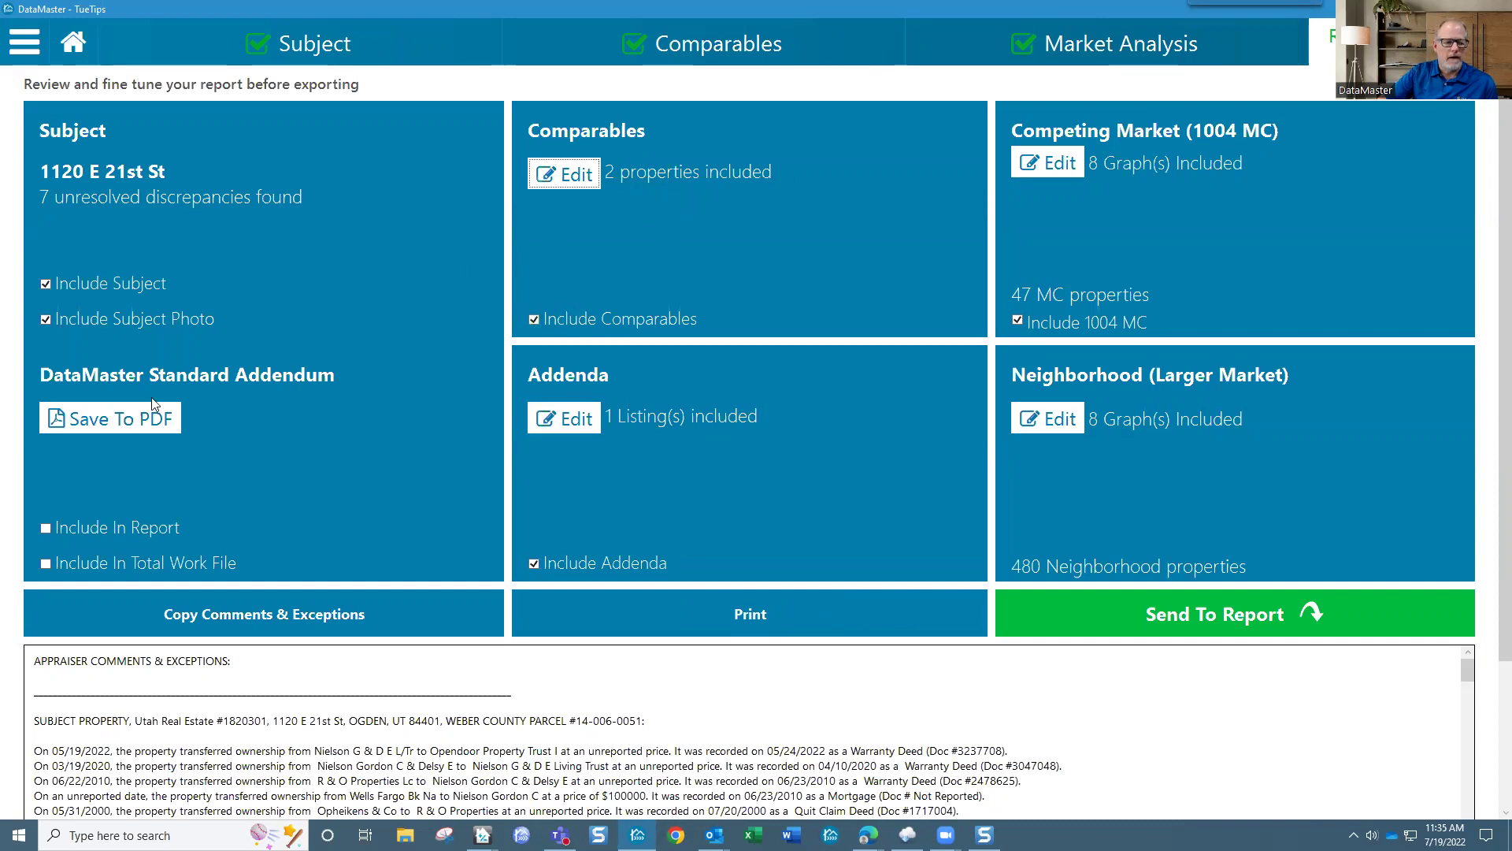
click(45, 285)
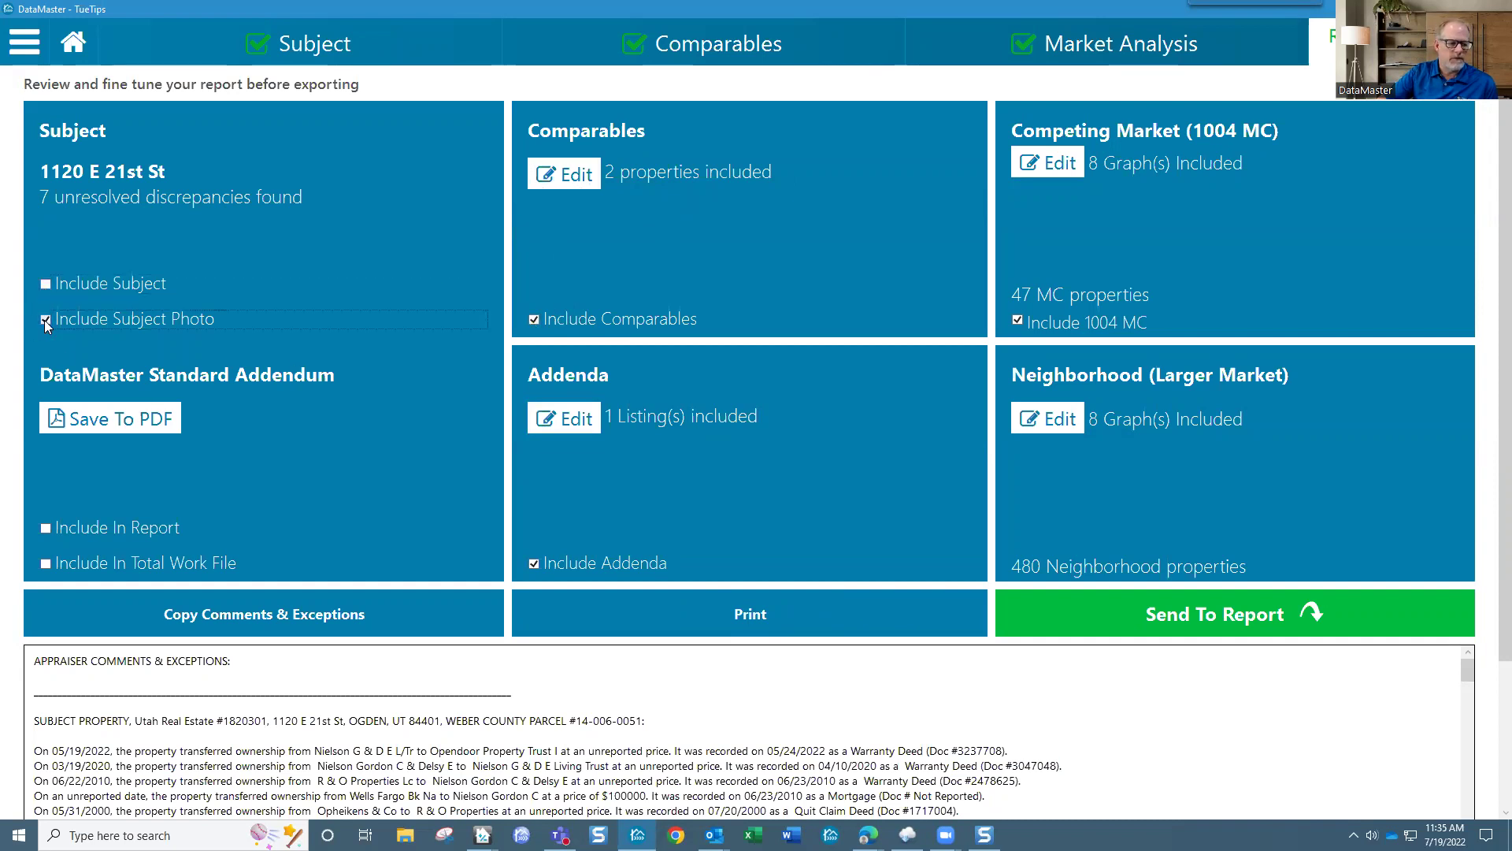
click(1017, 321)
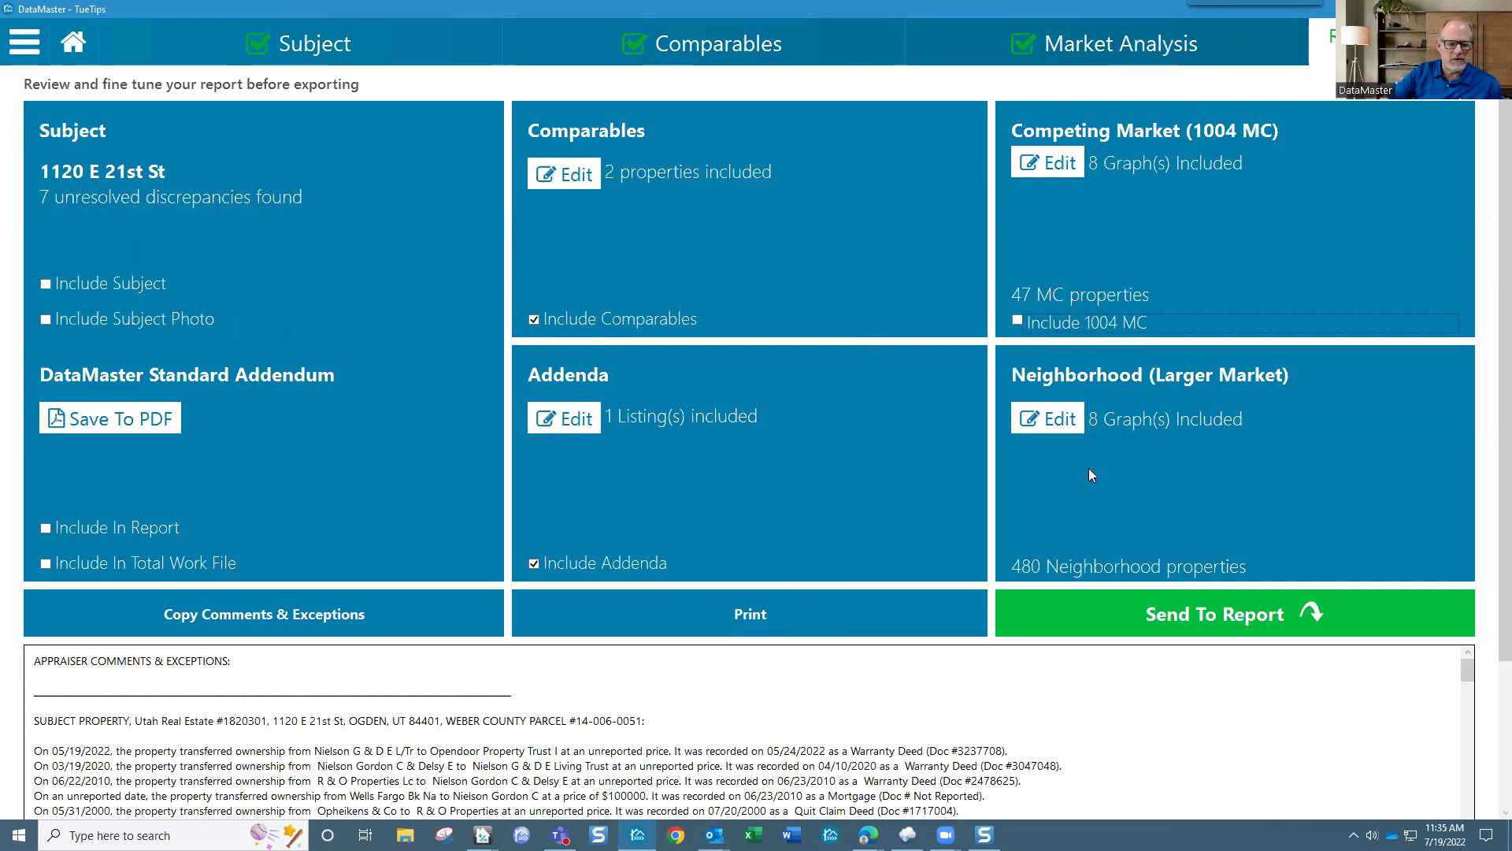
click(534, 564)
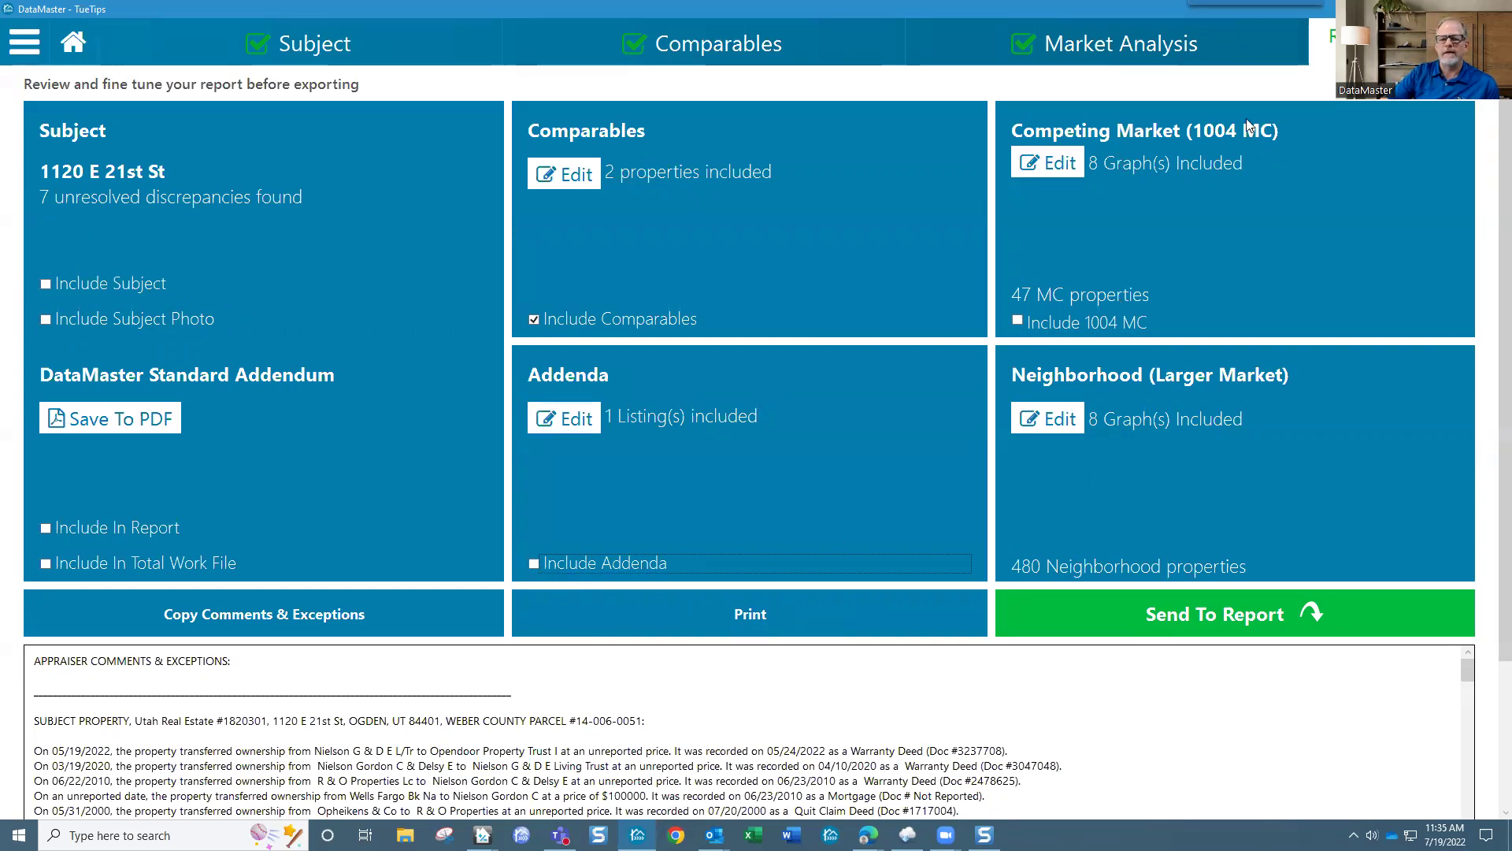
click(1192, 49)
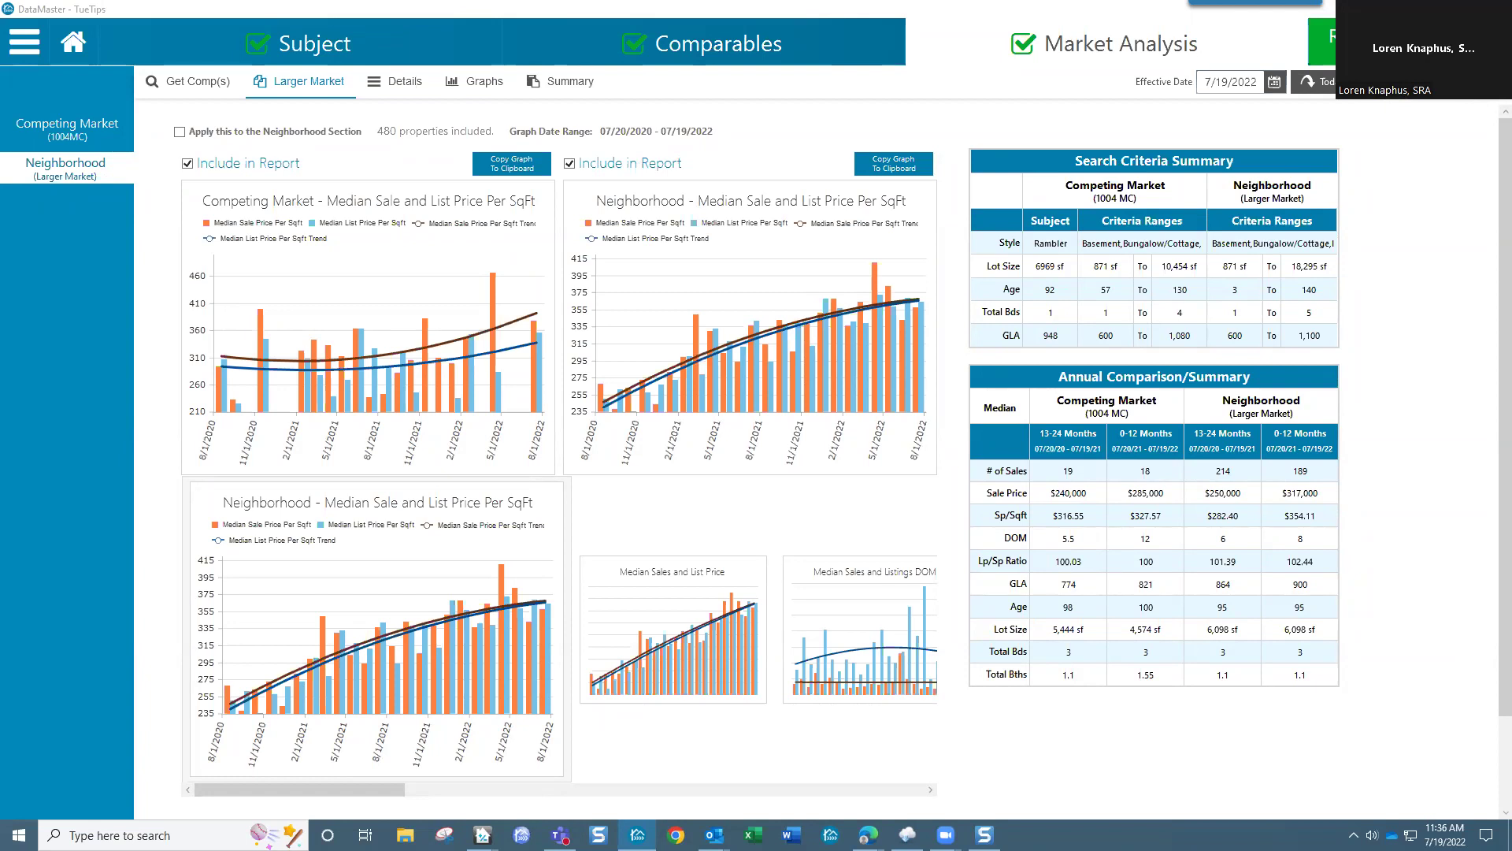
Step: Lower and then raise the system volume while the Larger Market graphs load
key(XF86AudioLowerVolume)
key(XF86AudioLowerVolume)
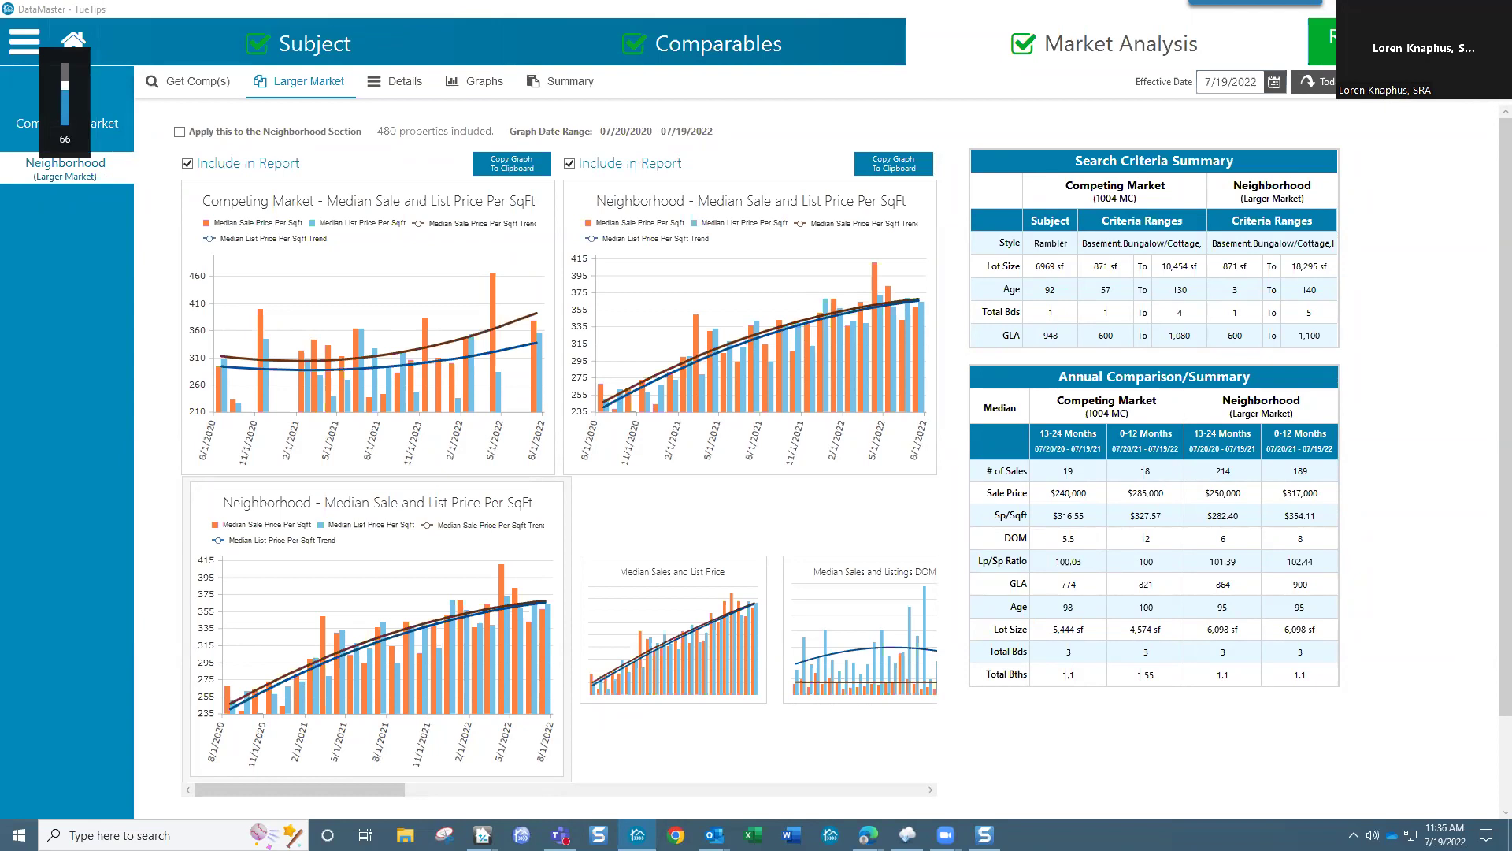
key(XF86AudioRaiseVolume)
key(XF86AudioRaiseVolume)
key(XF86AudioRaiseVolume)
key(XF86AudioRaiseVolume)
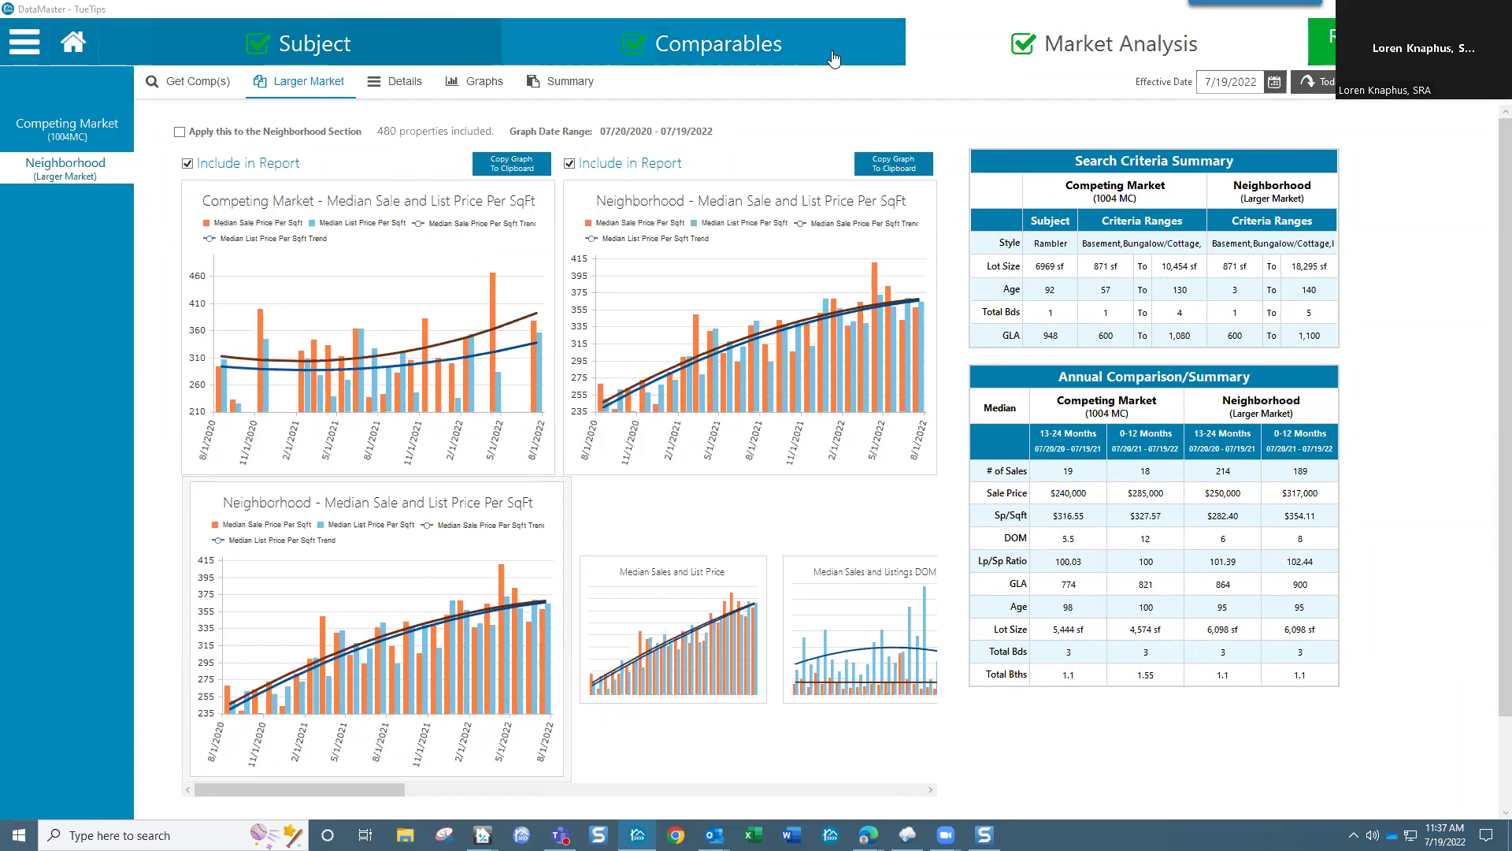
Step: Switch between the Comparables and Market Analysis tabs and open the Competing Market (1004MC) page
click(1097, 53)
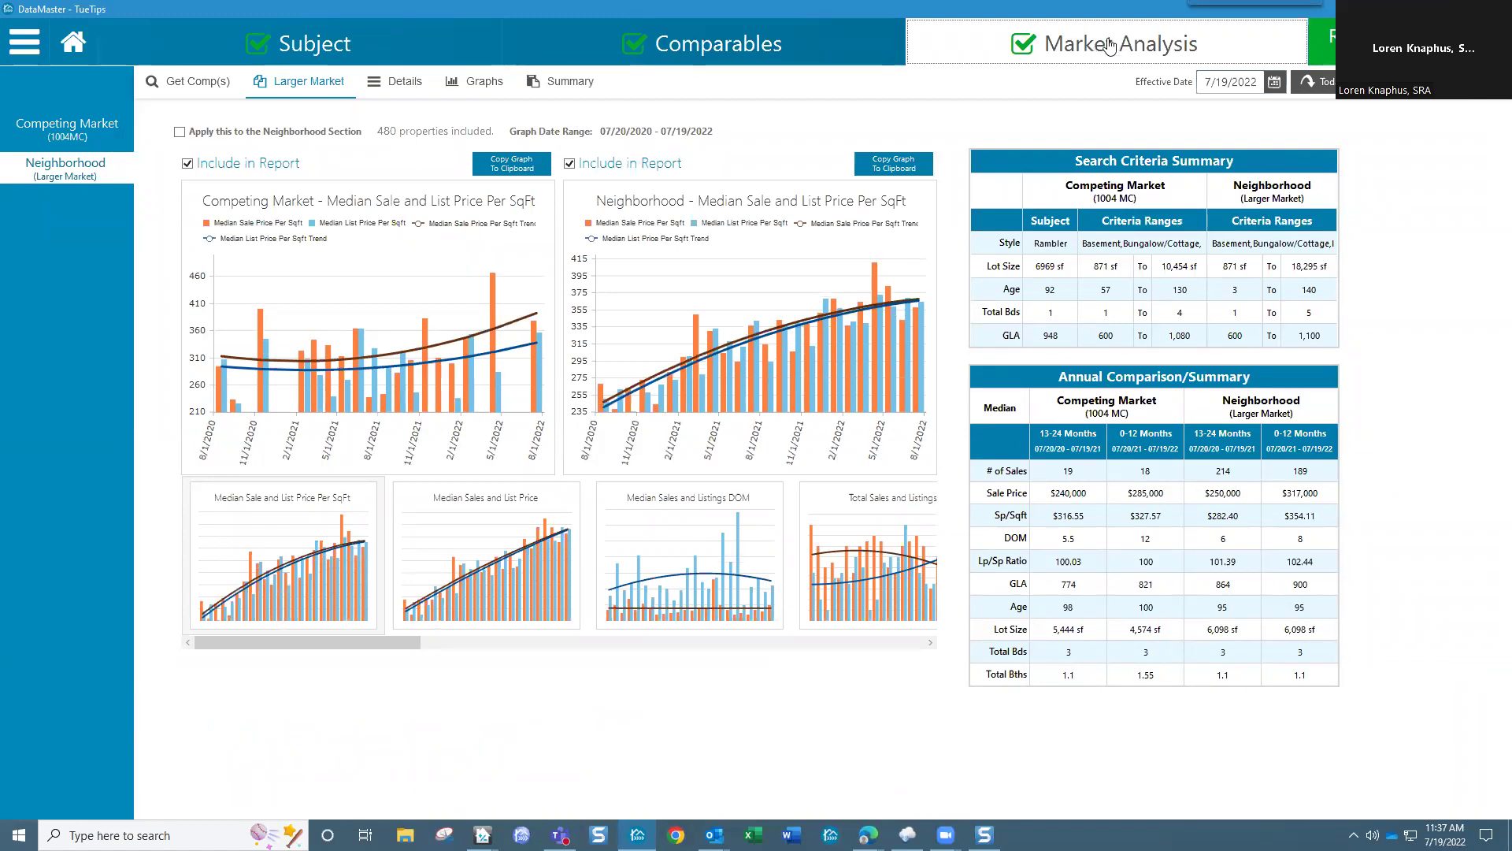
click(807, 54)
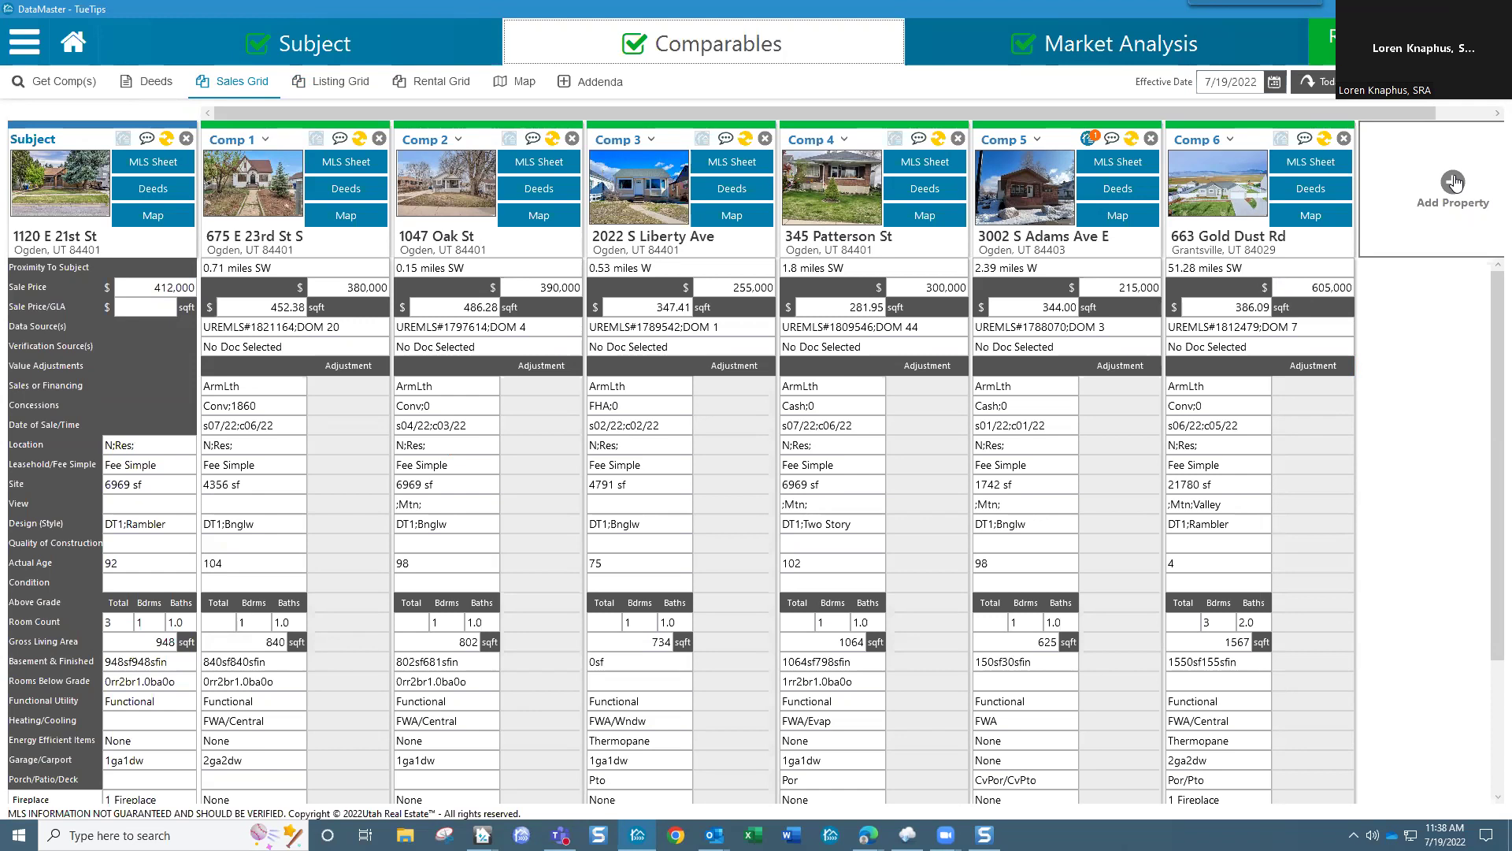
click(1116, 60)
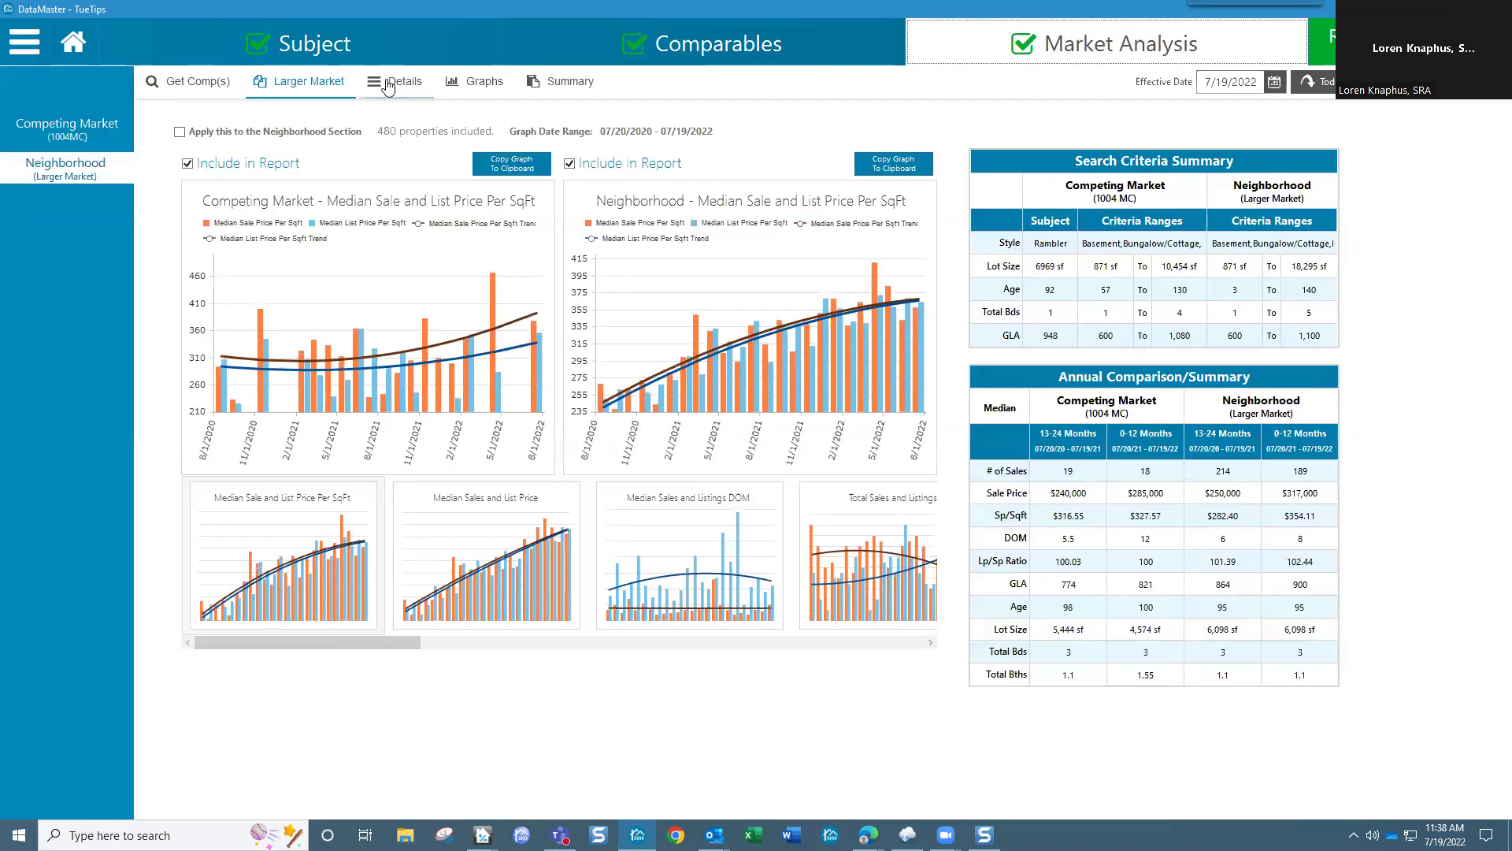
click(89, 134)
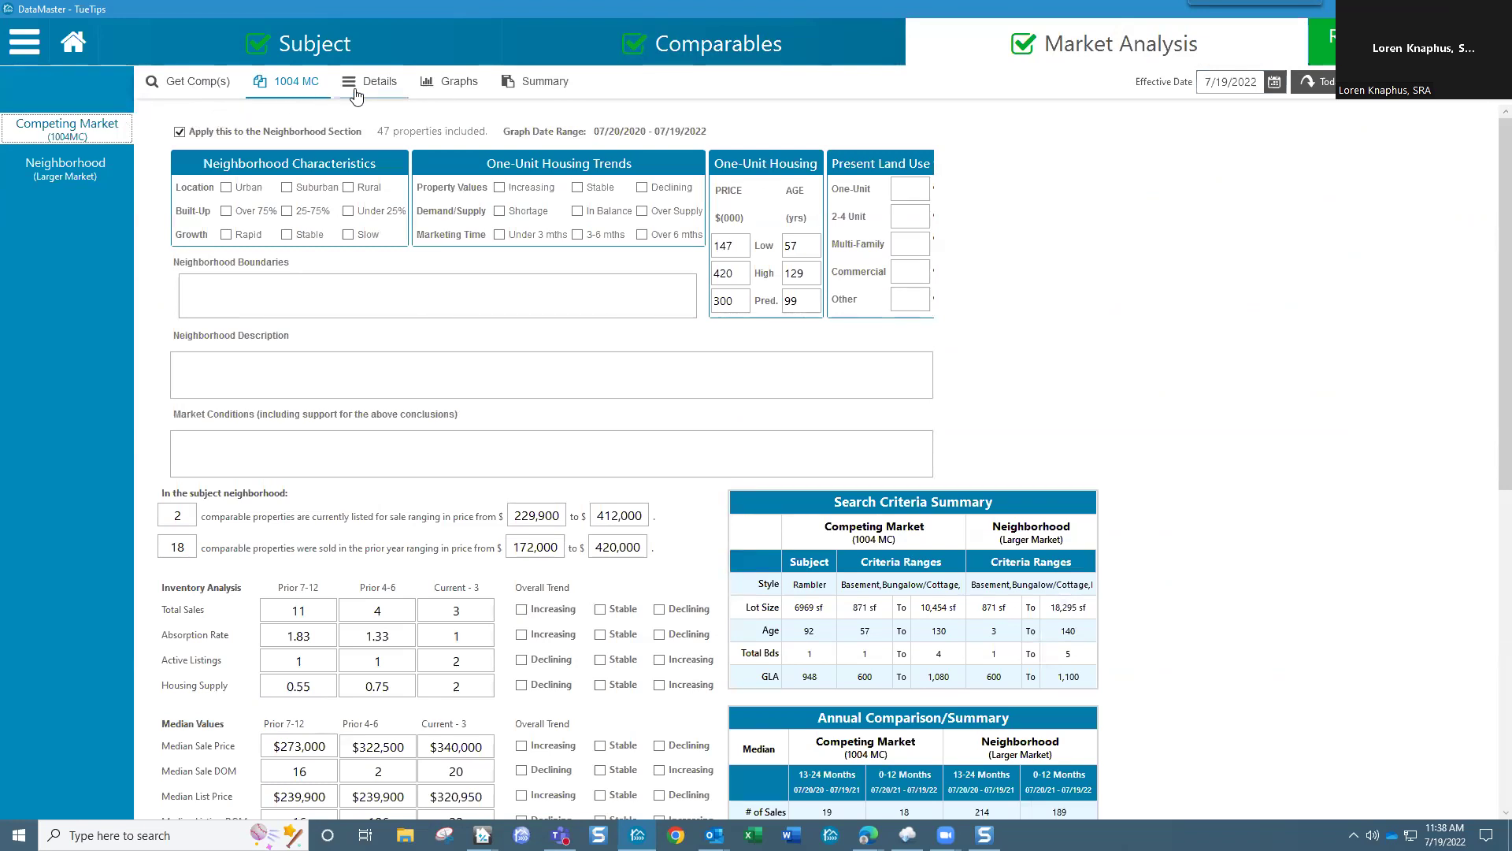
Step: From the Comparables sales grid, start adding a comparable by address search
click(717, 49)
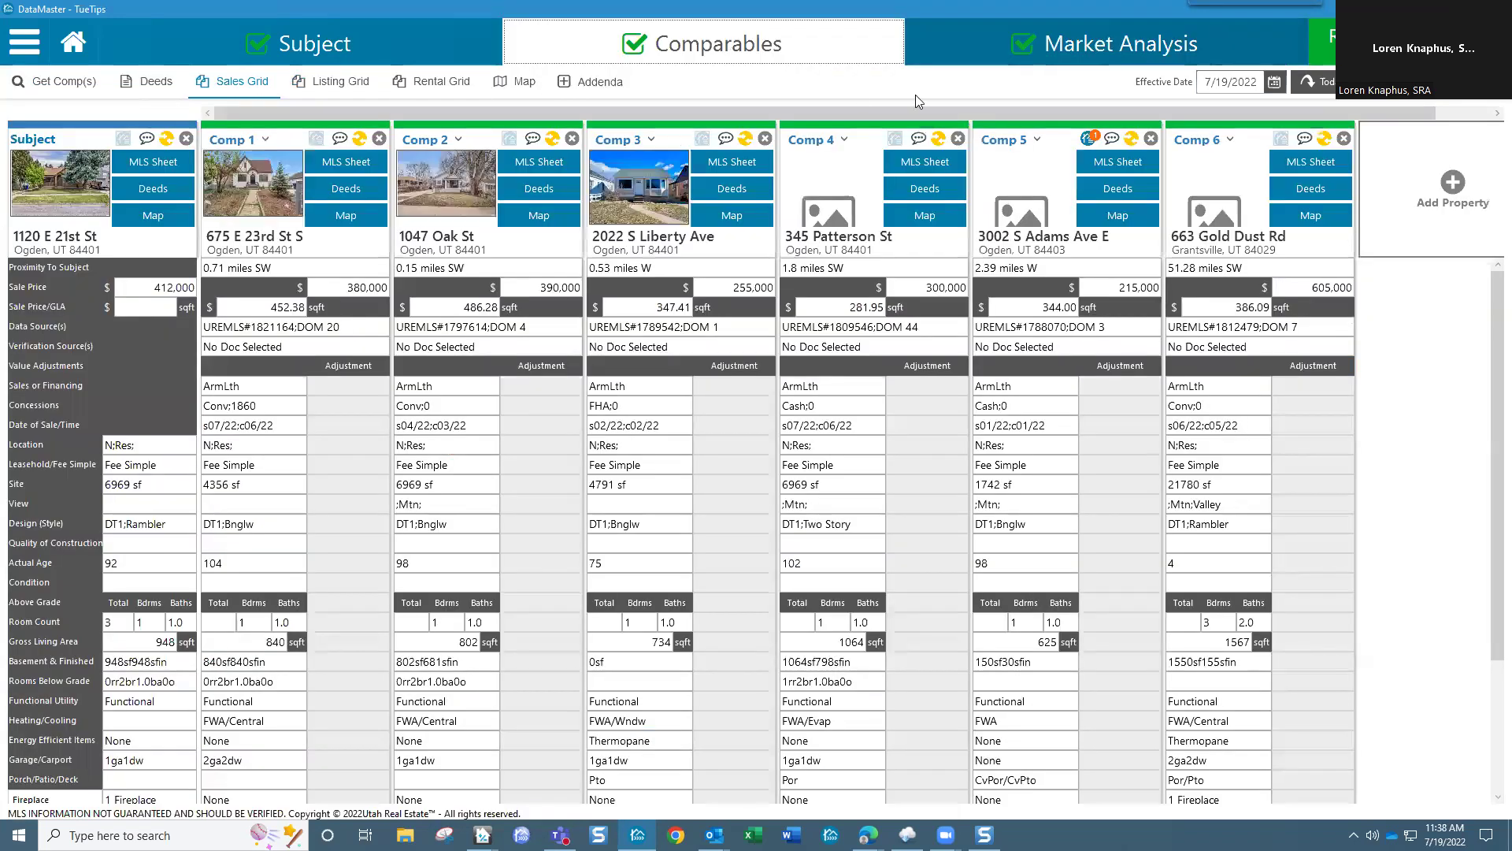
click(1459, 189)
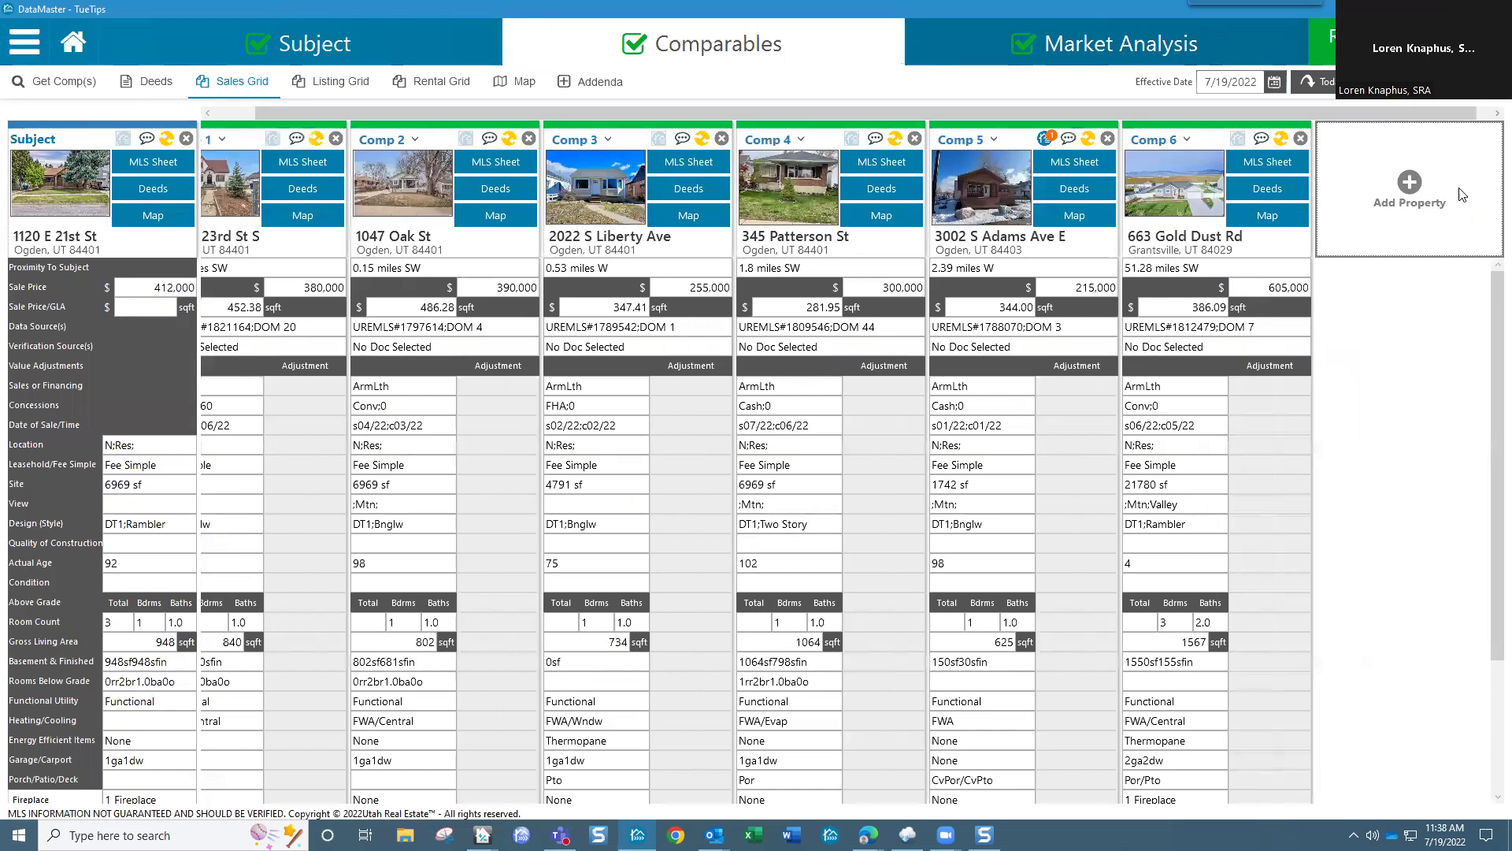
click(404, 202)
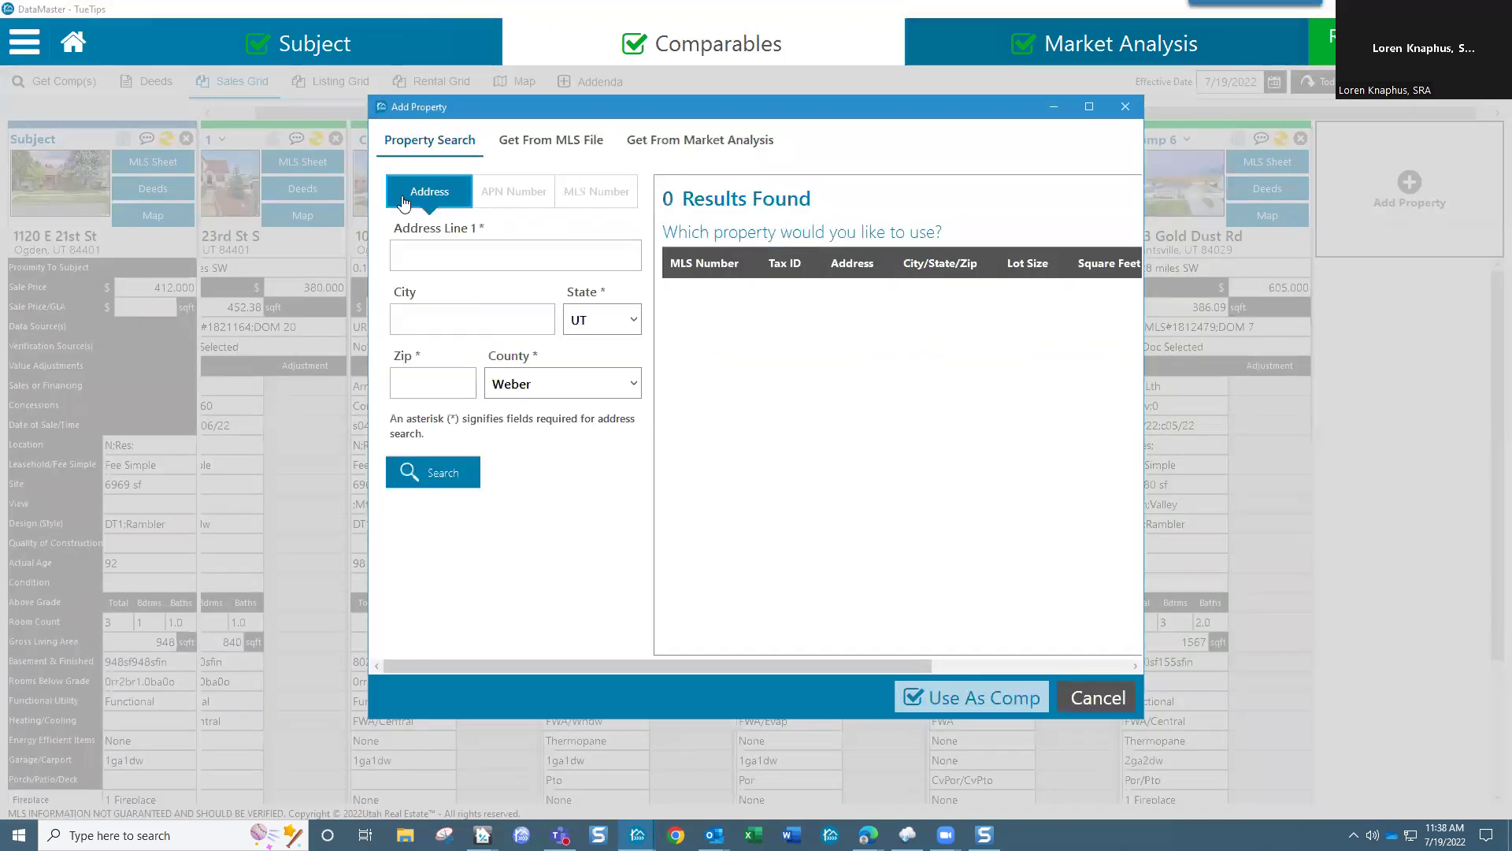
Step: Cancel the Add Property dialog without entering an address, back to the six-comparable grid
click(416, 256)
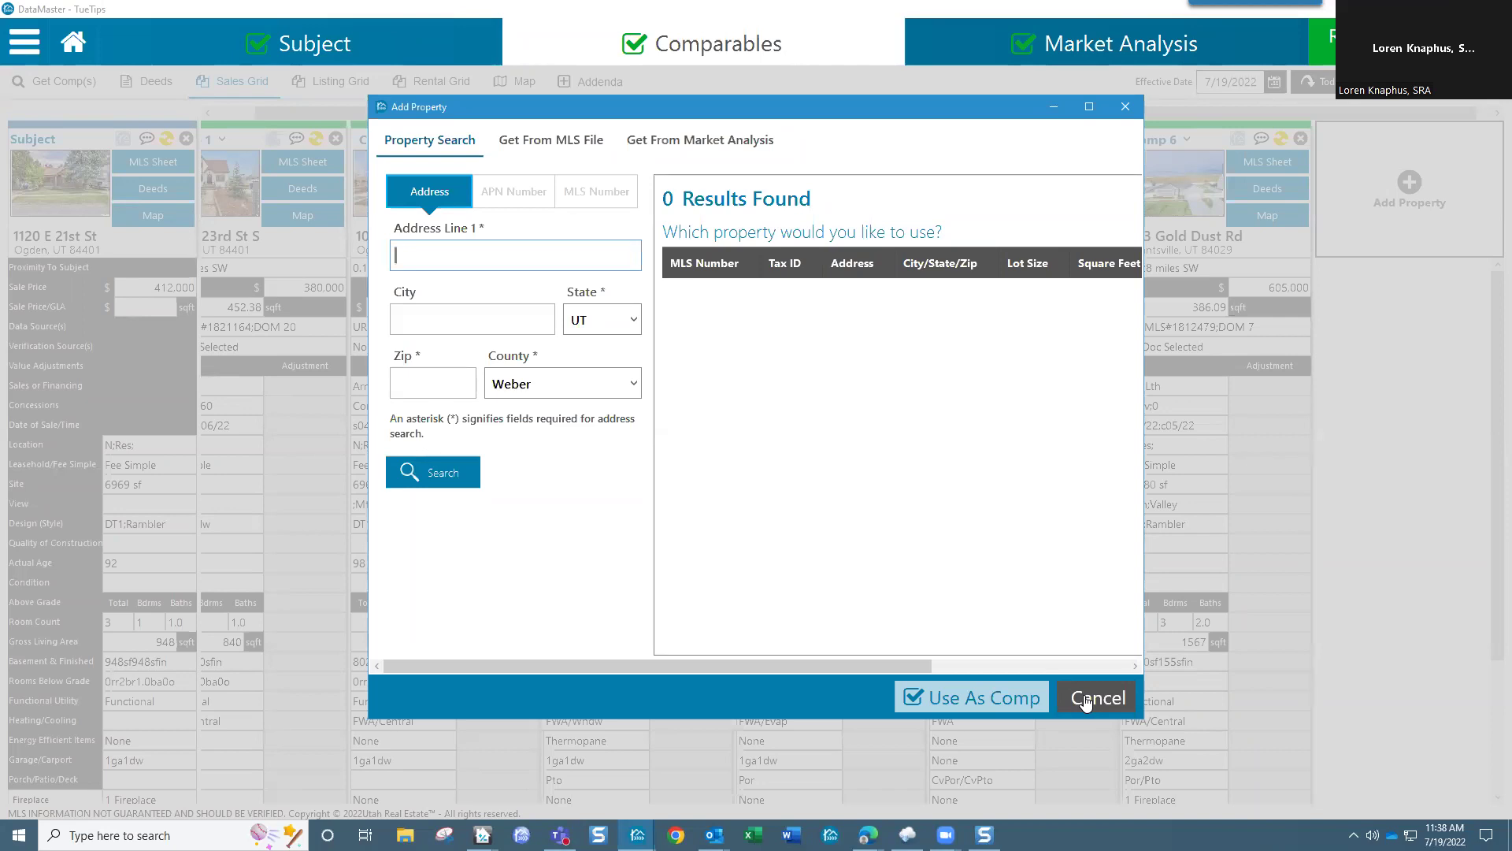
click(1086, 702)
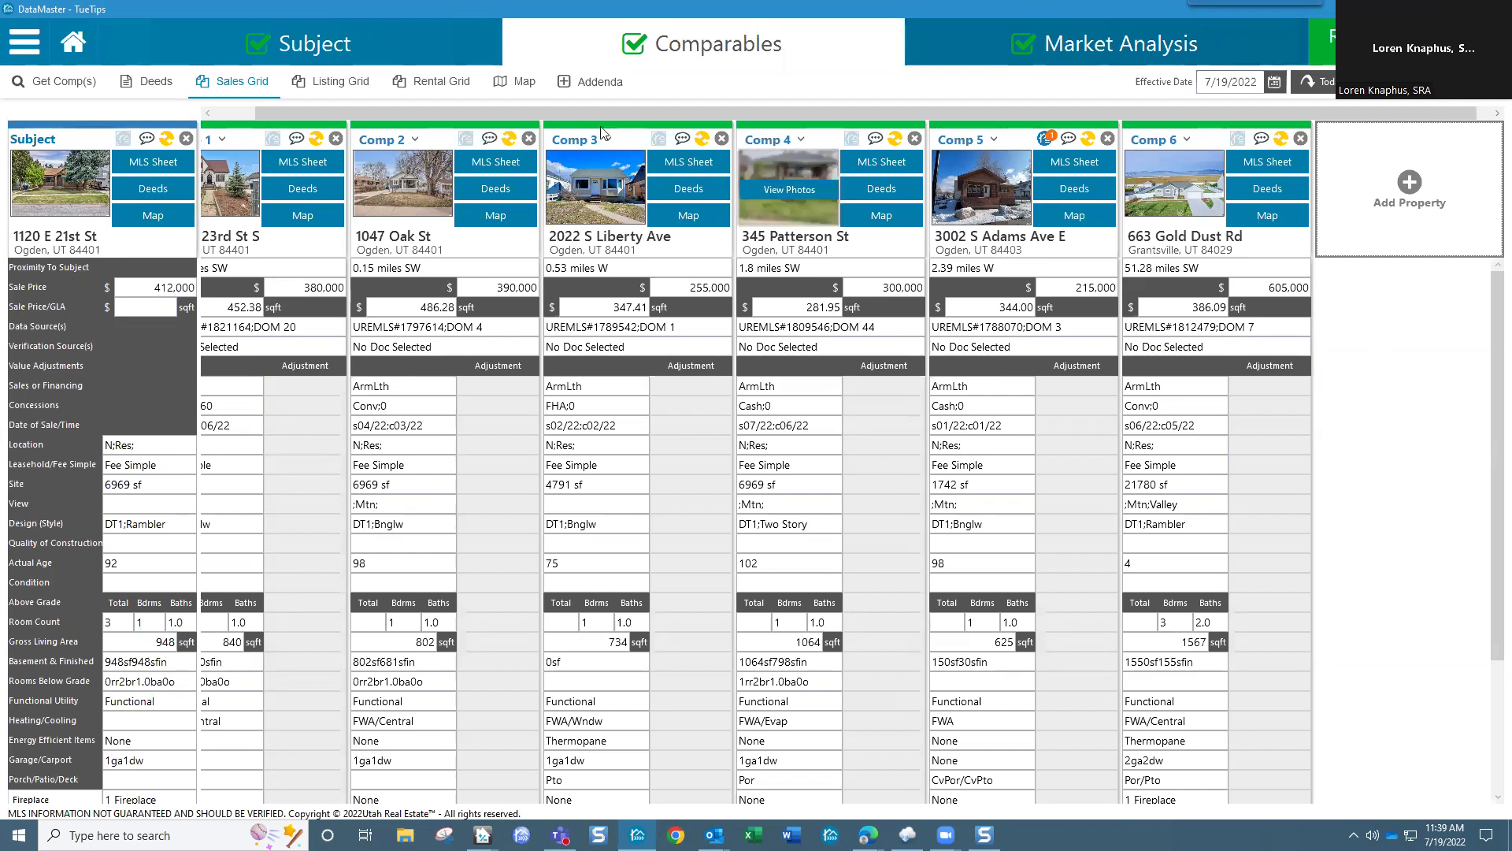
drag(448, 113, 324, 128)
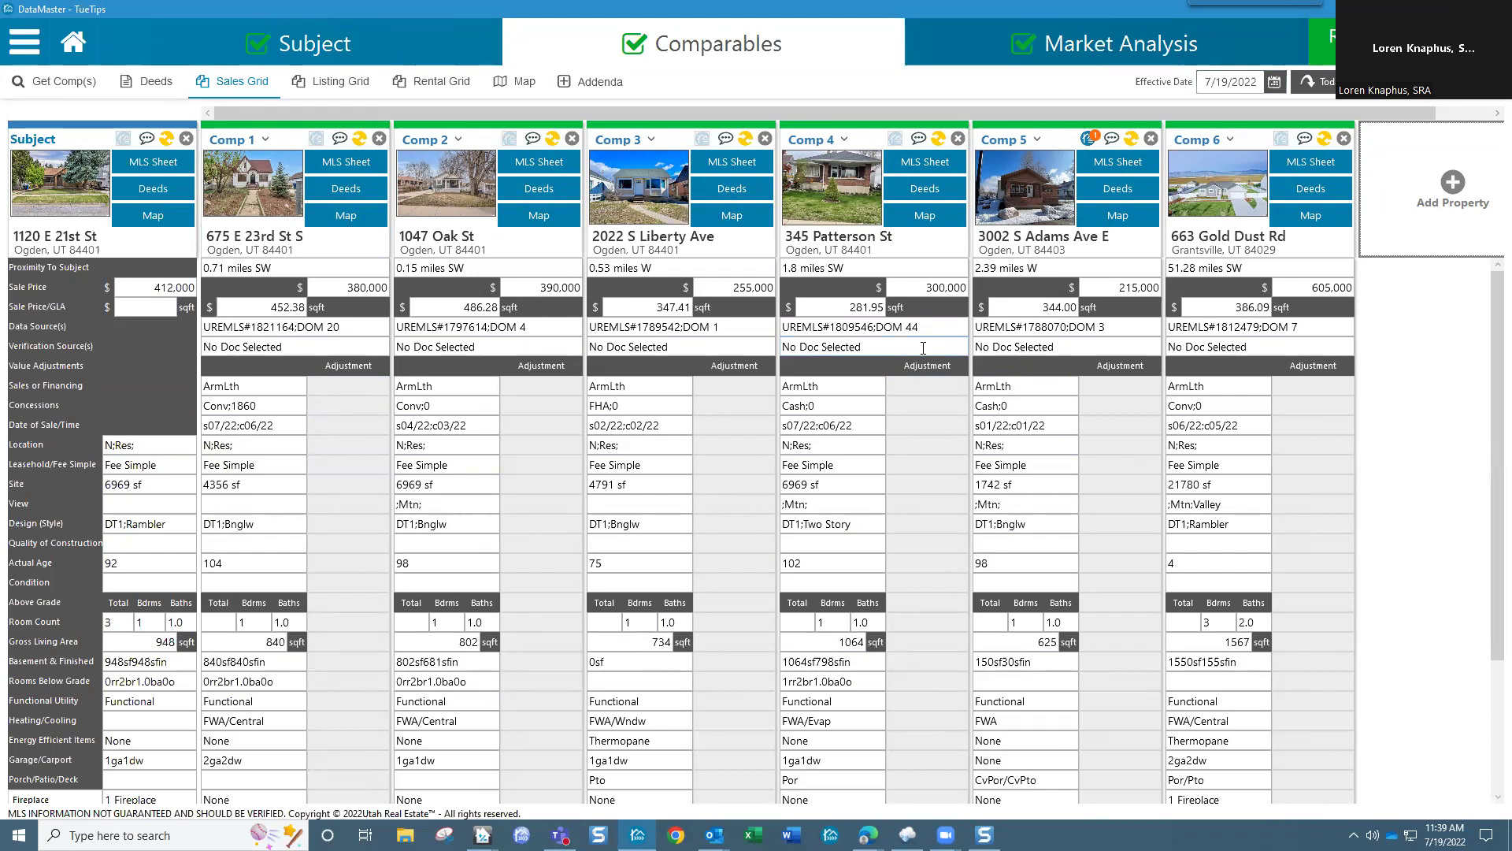
Step: Browse Comp 4's listing photos, including the kitchen shot, and close without saving changes
click(827, 202)
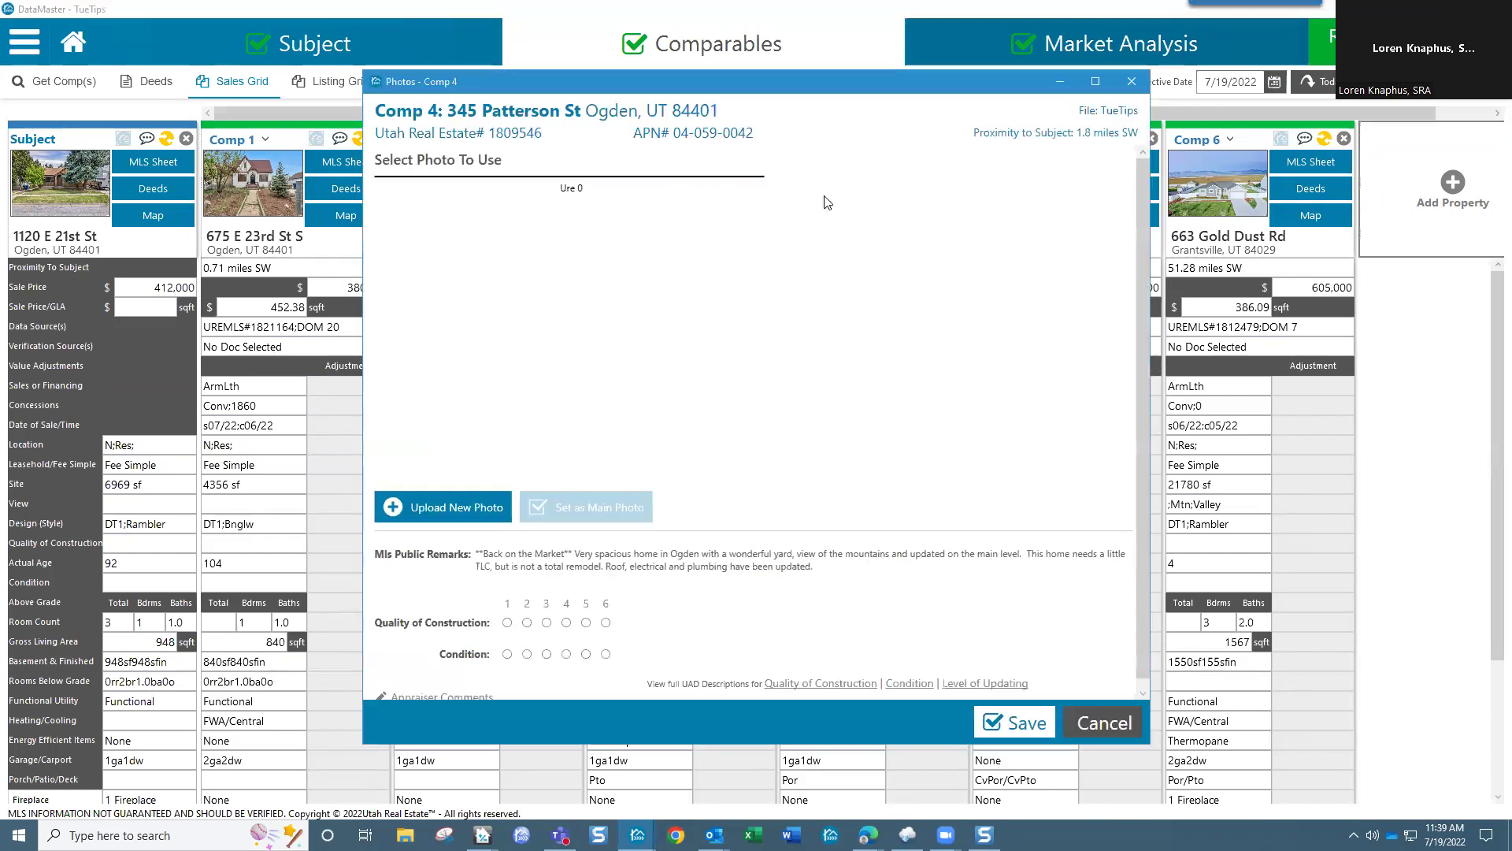
click(978, 324)
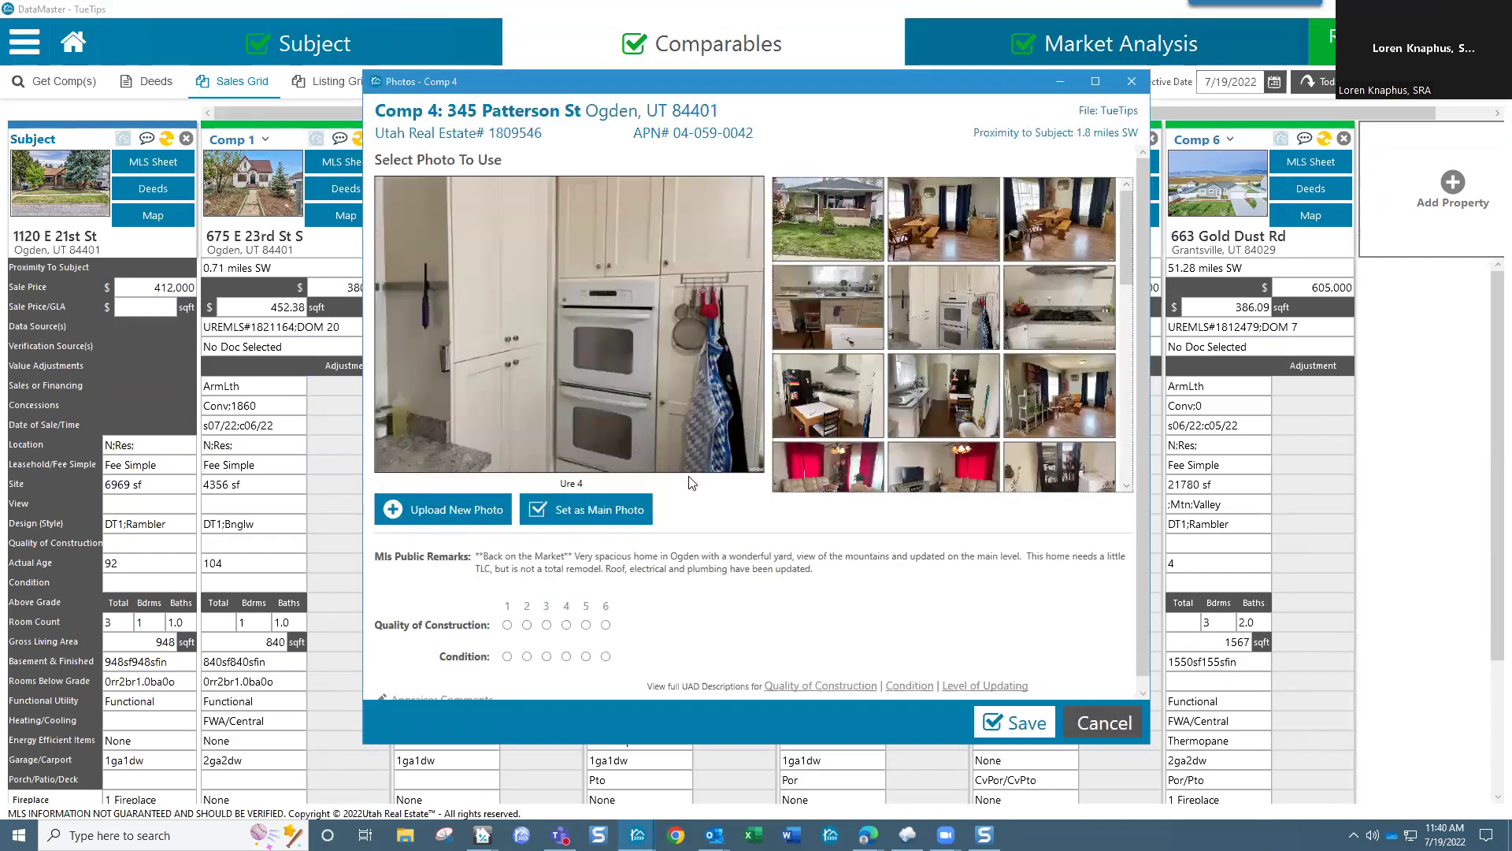
scroll(1027, 474, down, 1)
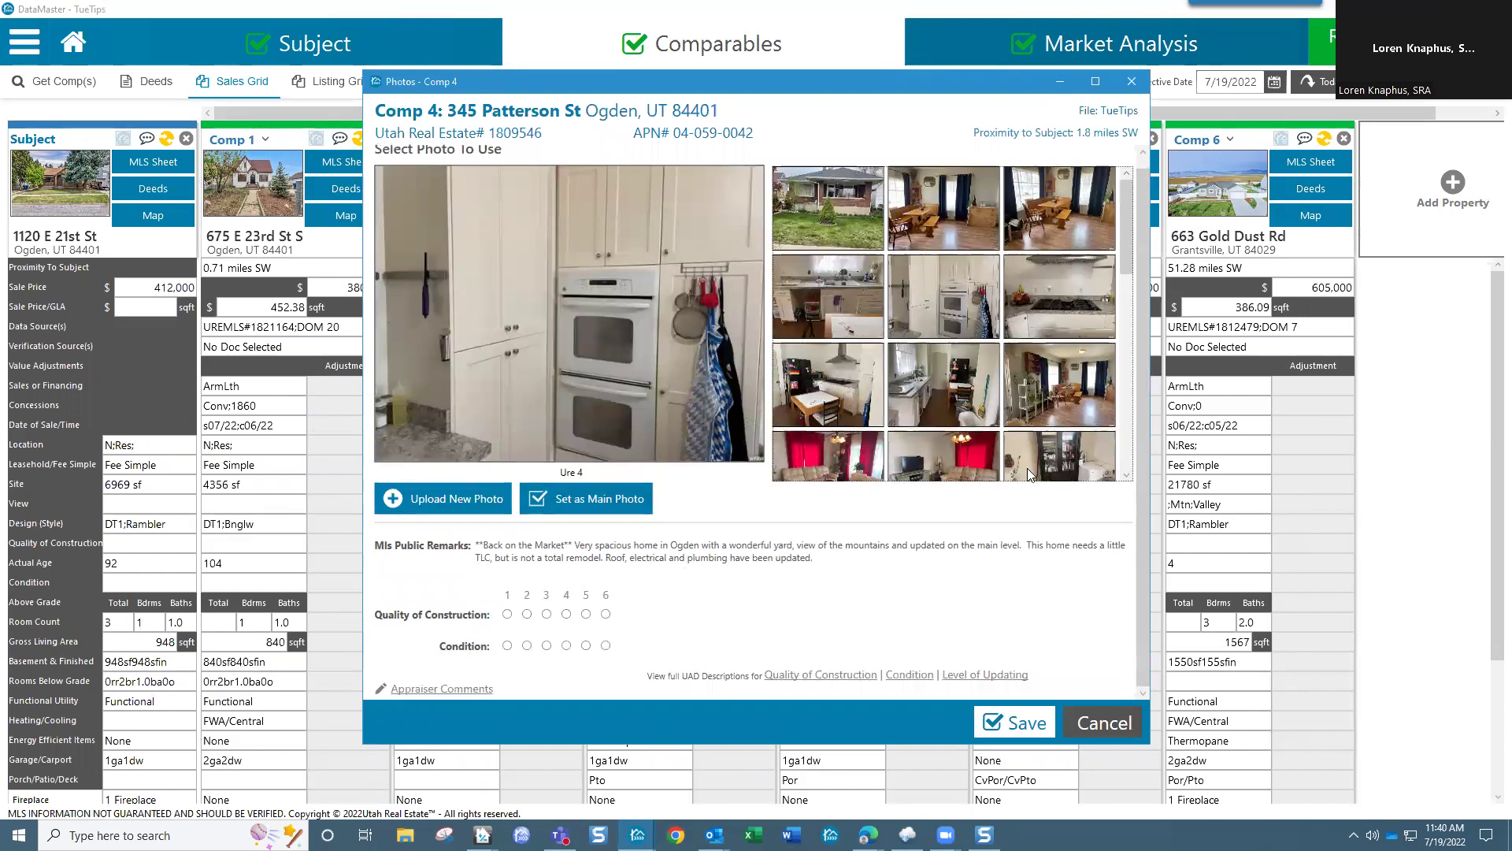
scroll(1027, 468, down, 5)
scroll(1027, 451, up, 5)
click(1132, 81)
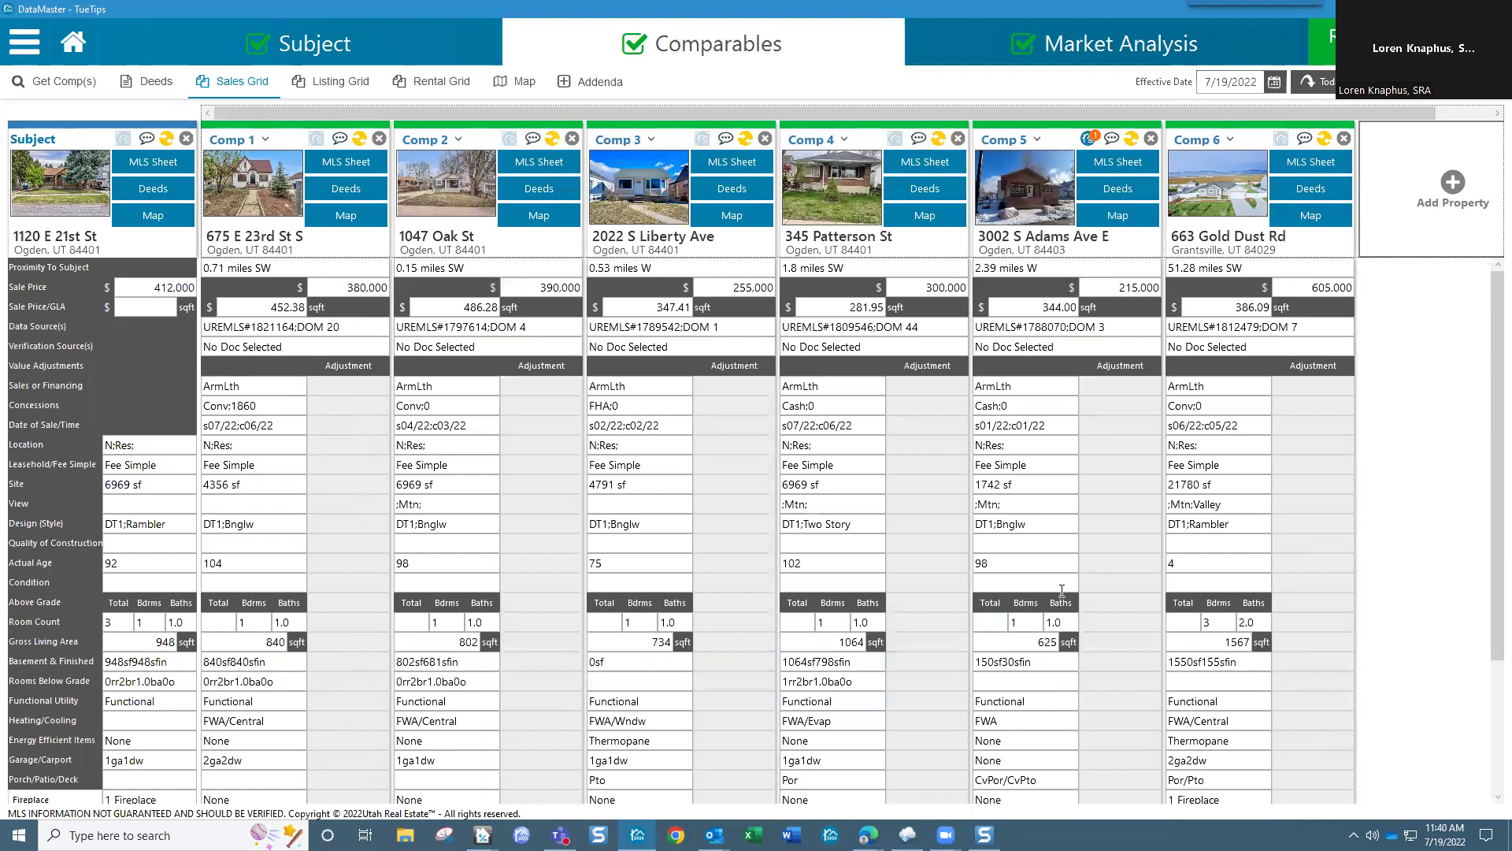
Step: Go to the Market Analysis 1004 MC page listing 18 prior-year sales
scroll(732, 595, down, 3)
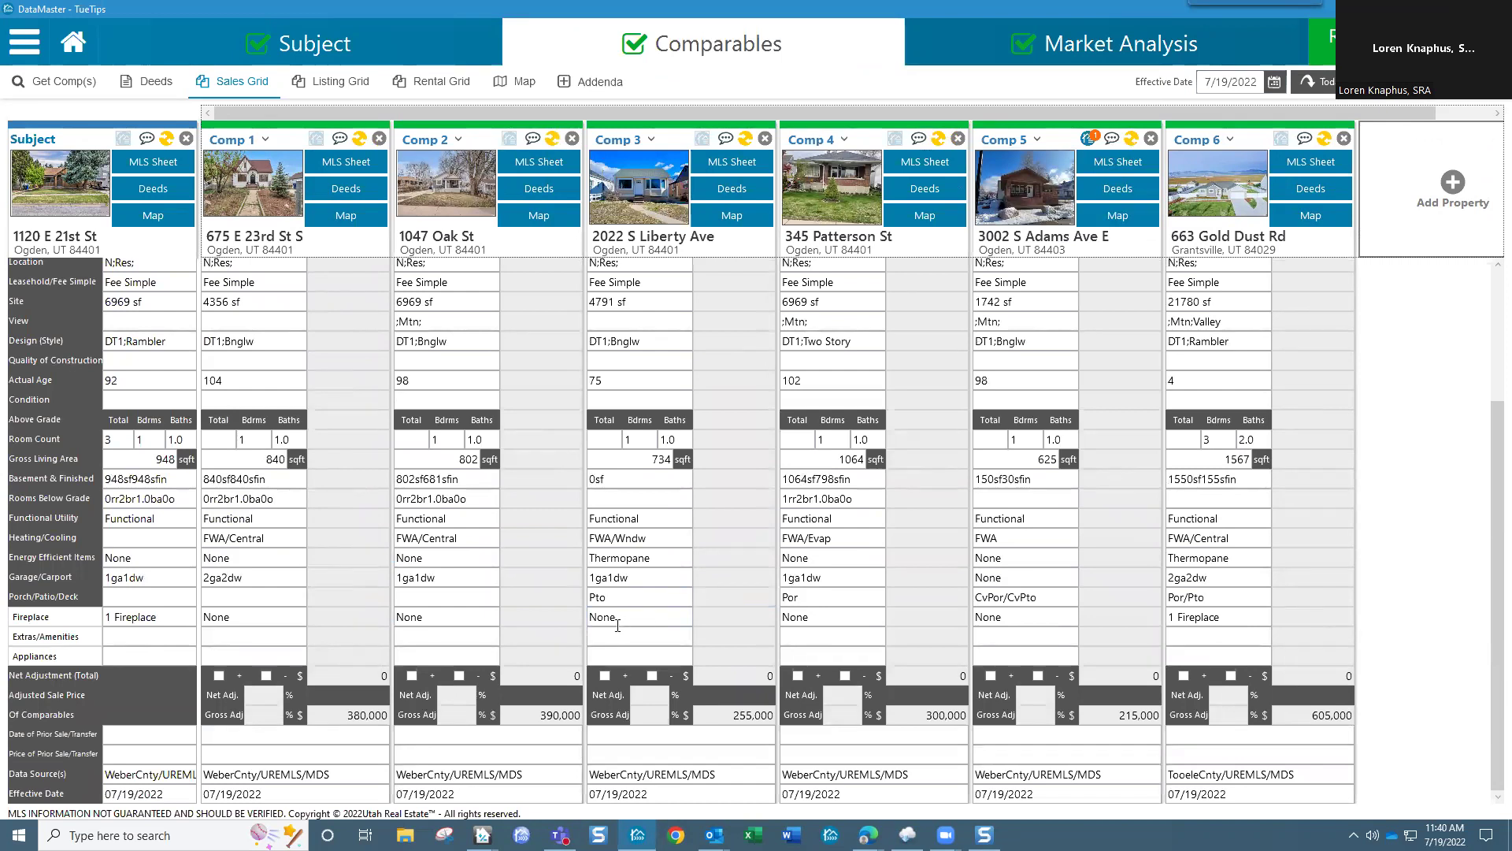
scroll(666, 629, up, 3)
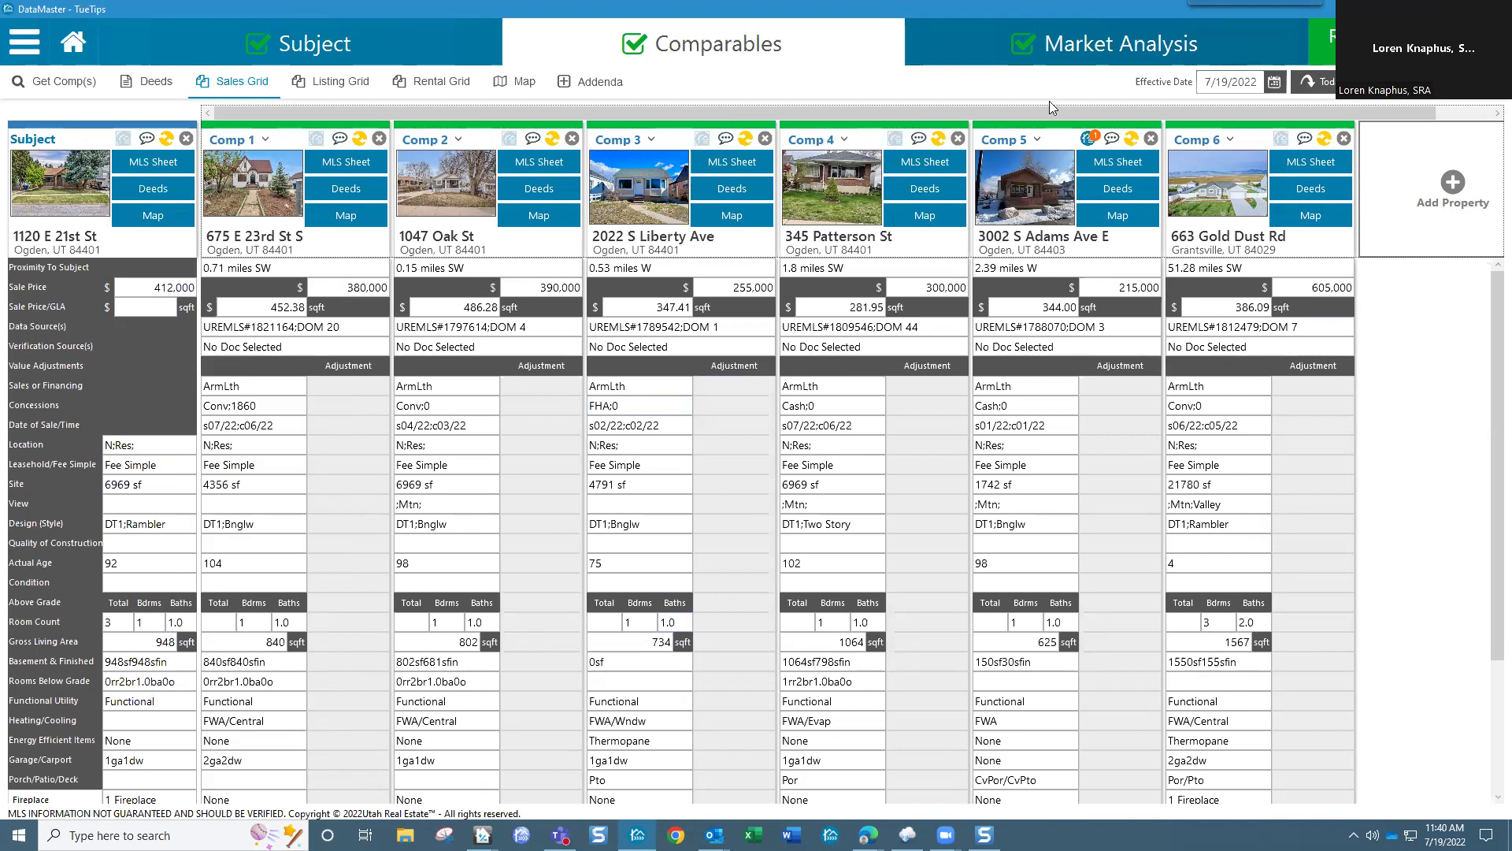
click(1111, 61)
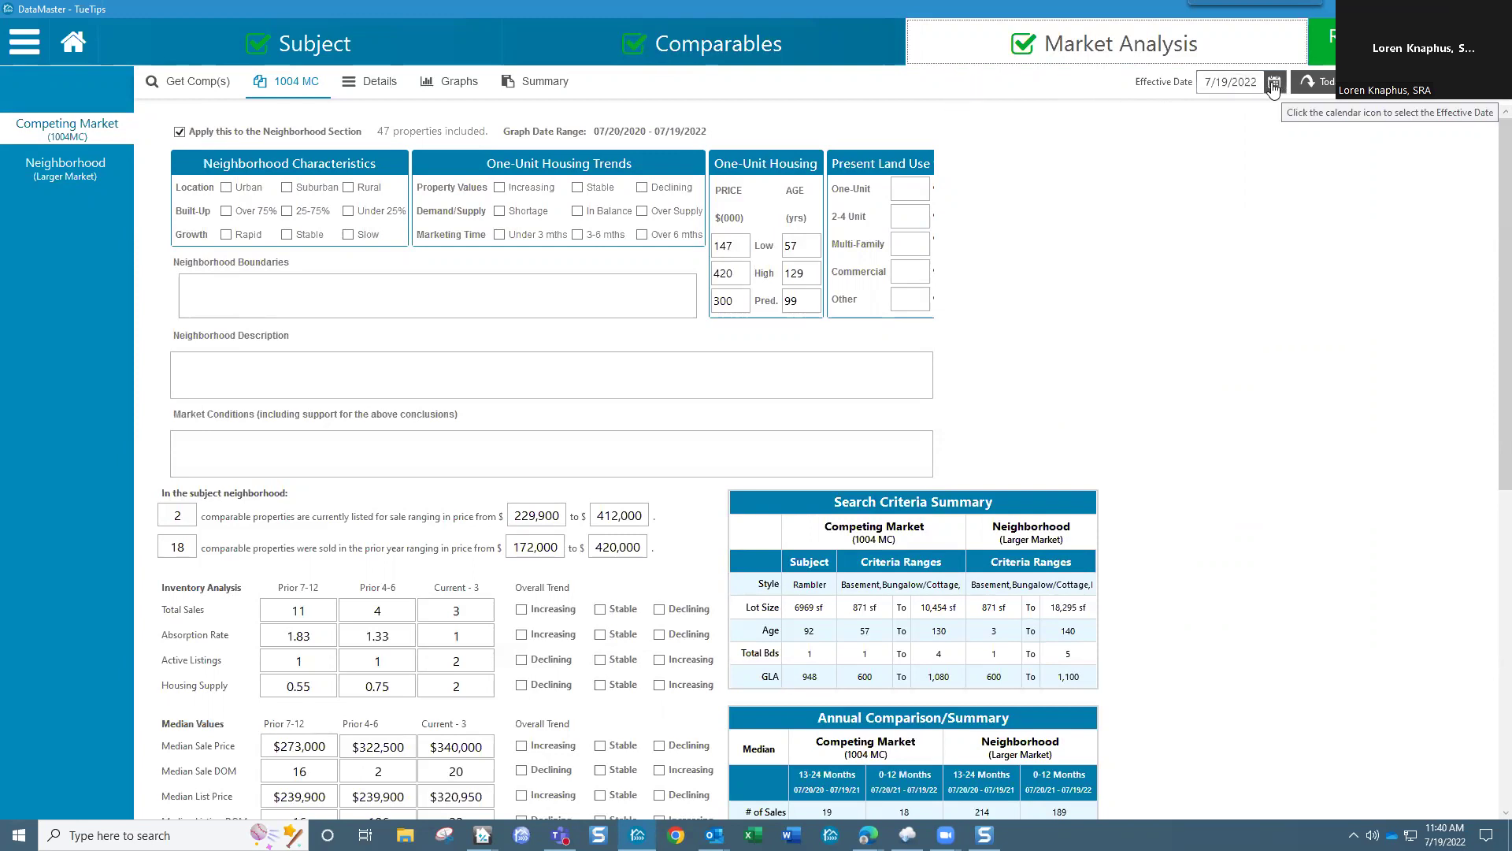
Step: Pick October 31, 2020 as the effective date and view the Competing Market graphs
click(1241, 82)
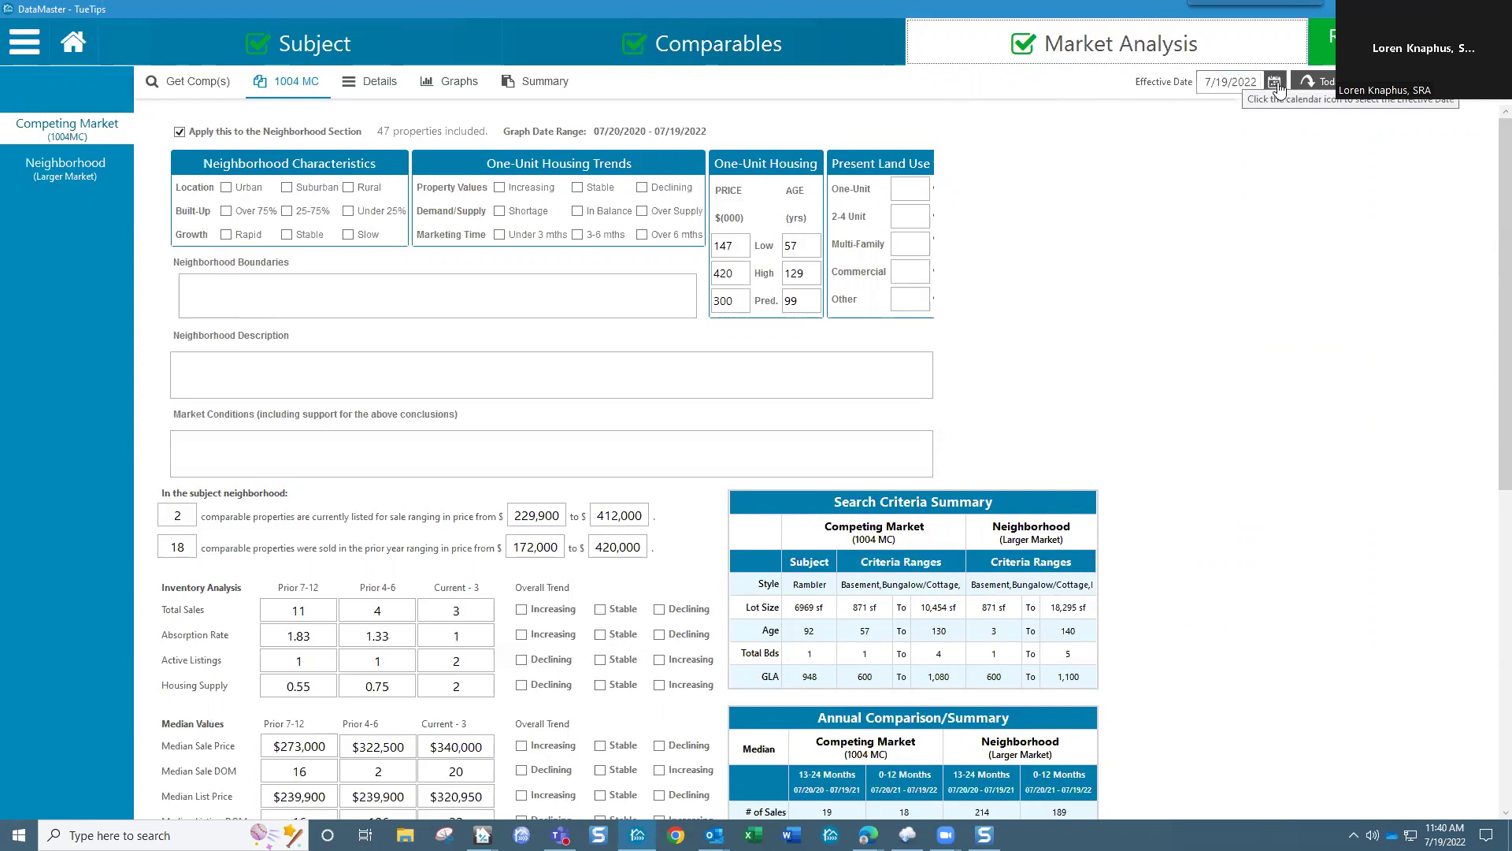
click(1274, 82)
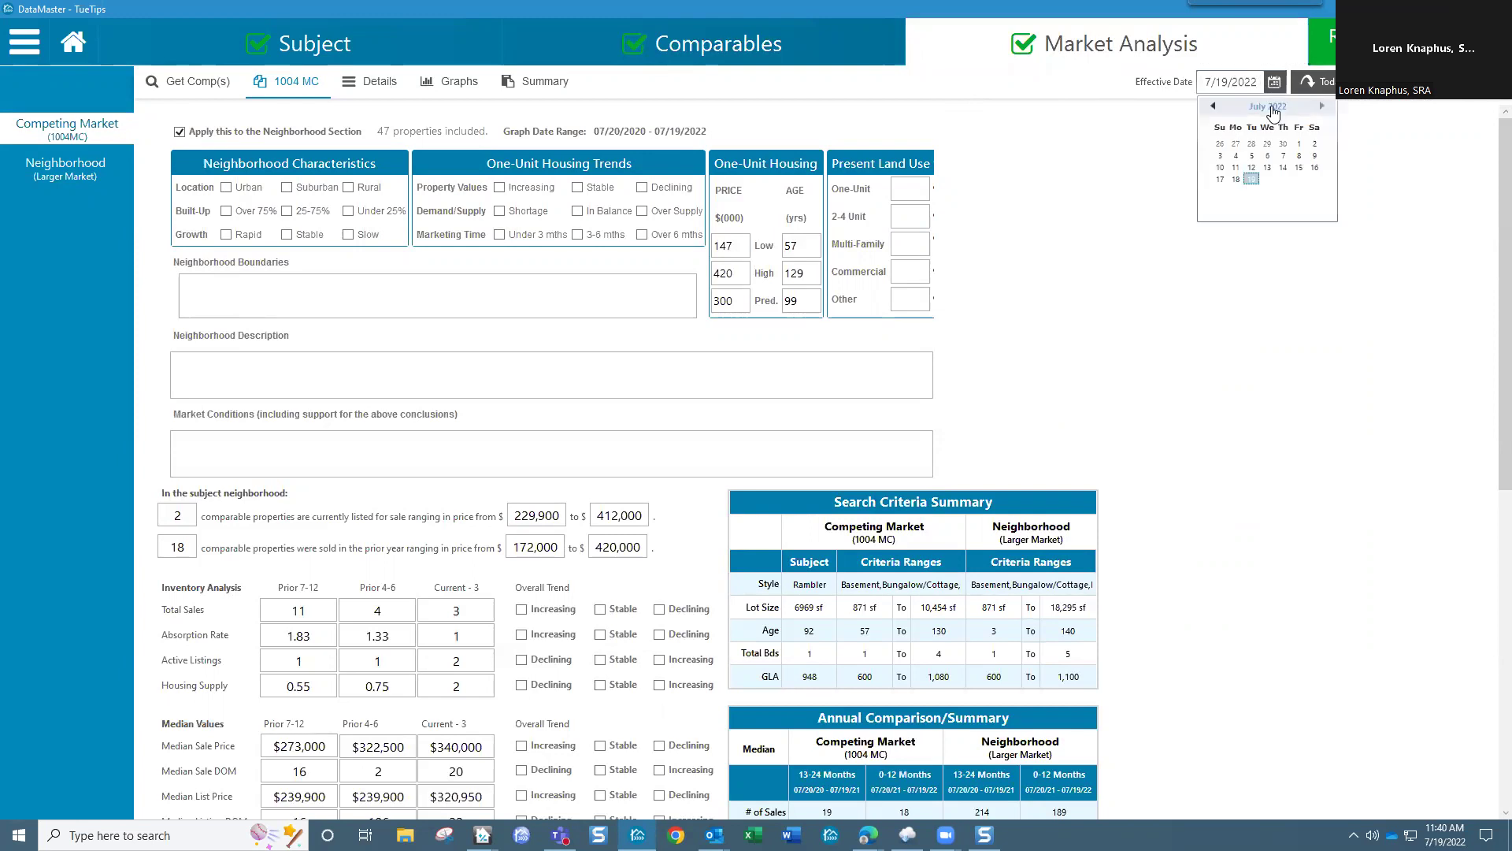
click(1213, 106)
click(1213, 106)
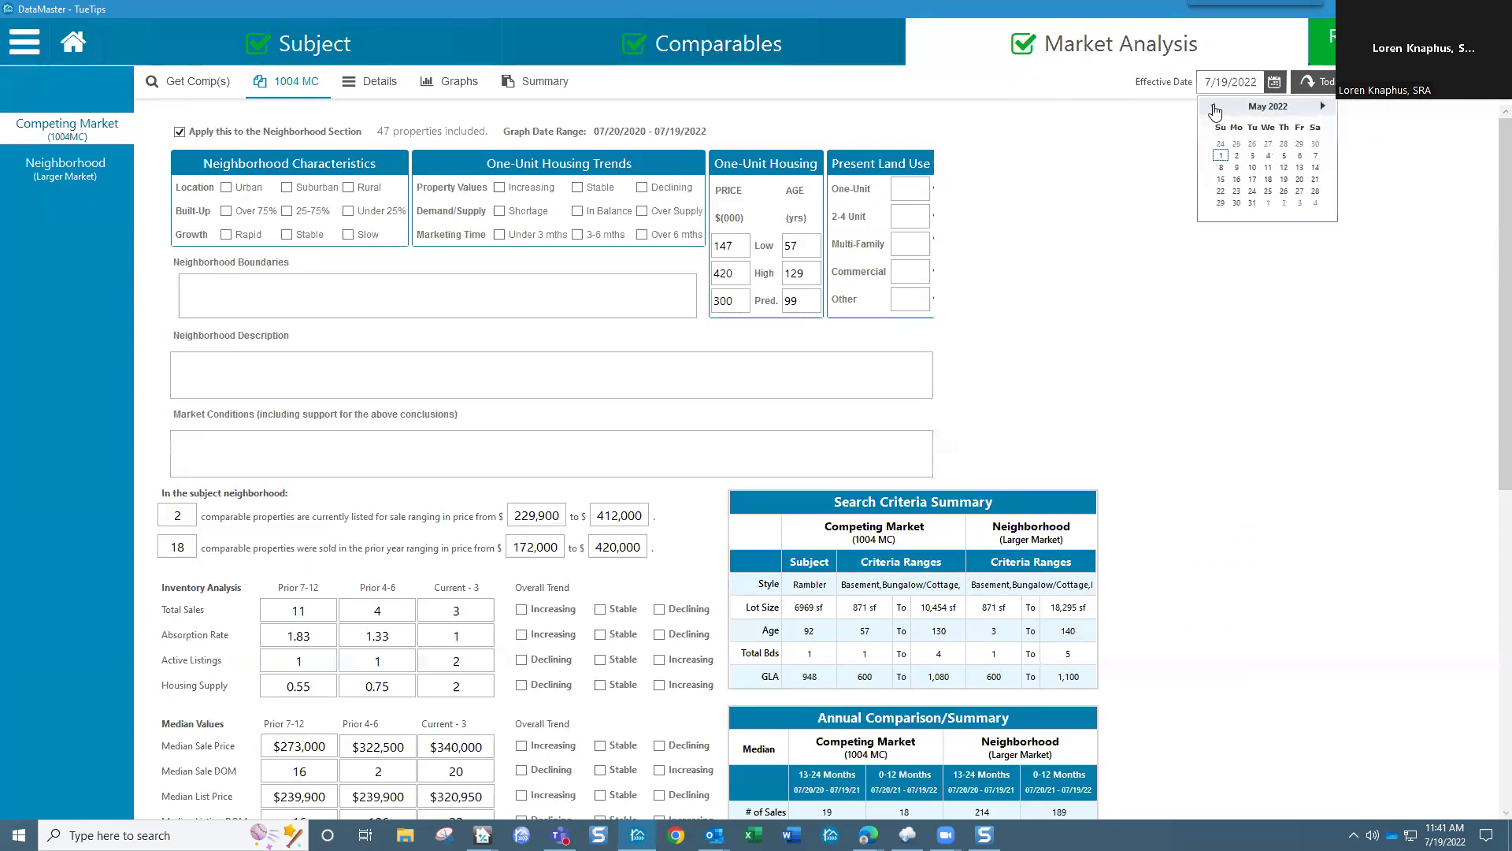
click(1260, 108)
click(1260, 108)
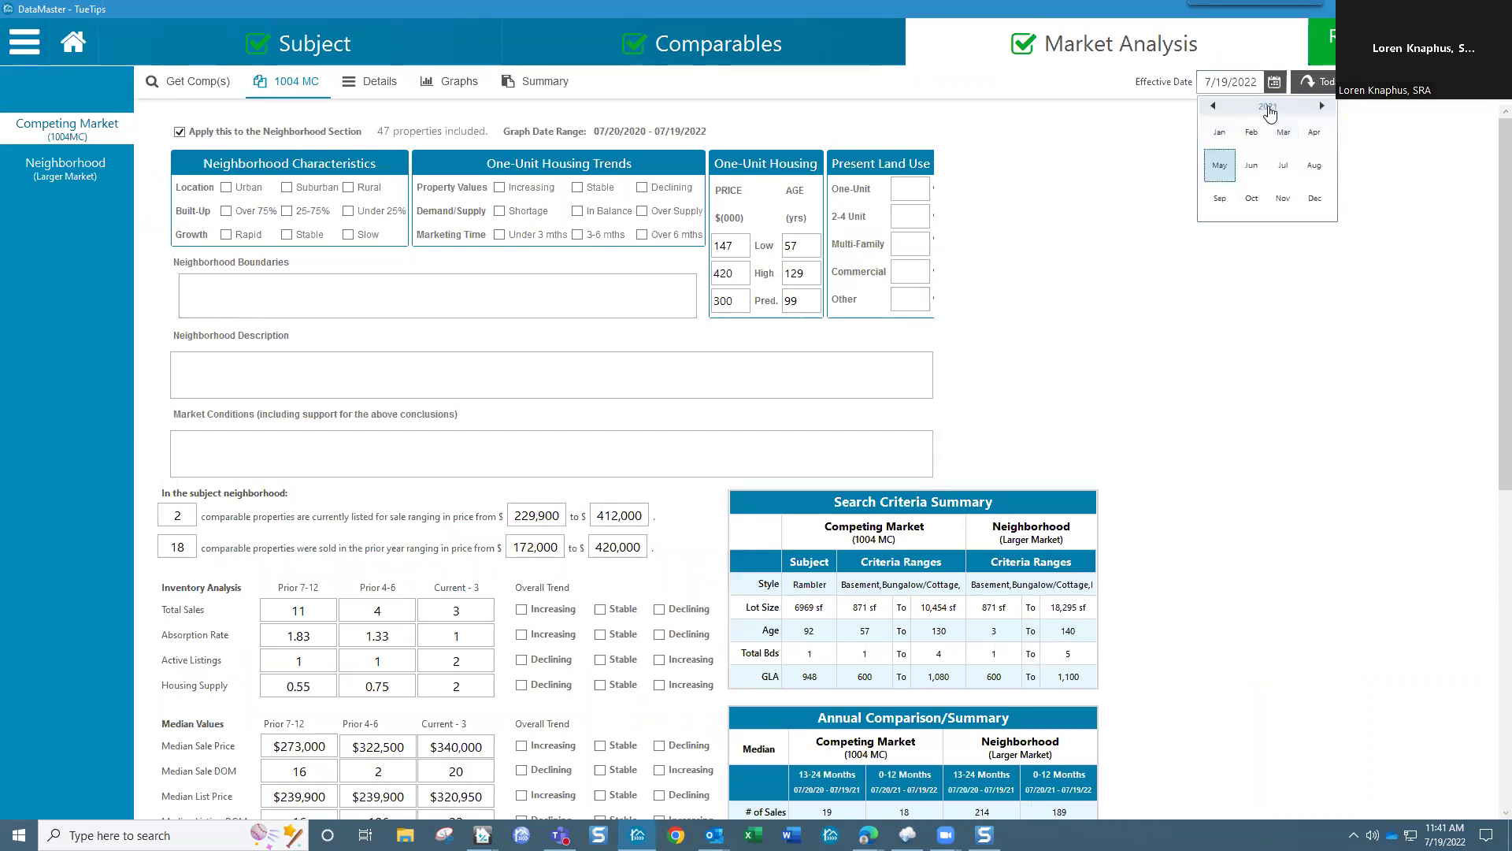
click(1269, 110)
click(1259, 136)
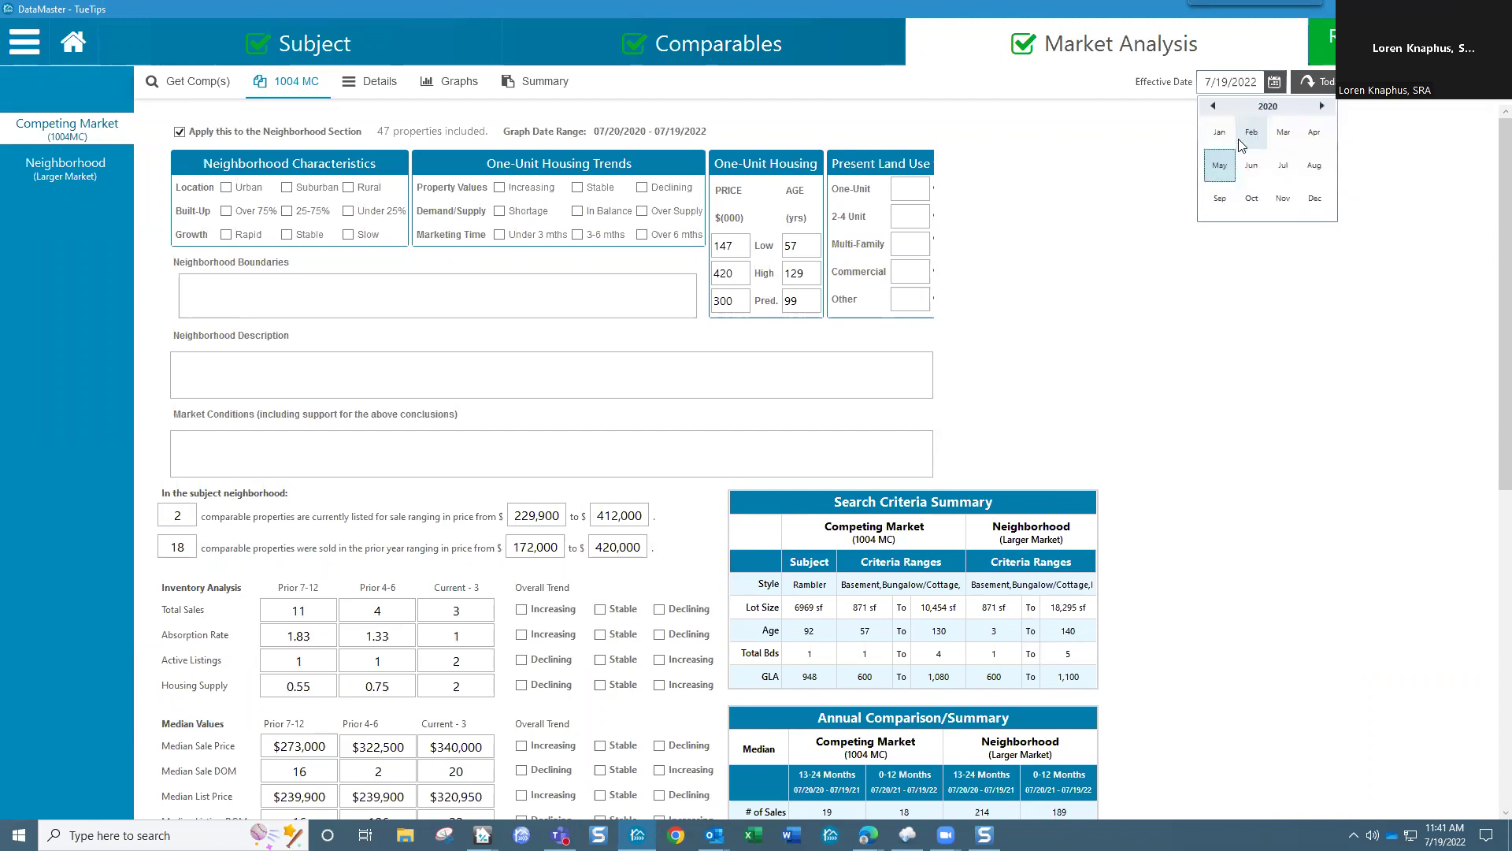
click(1251, 199)
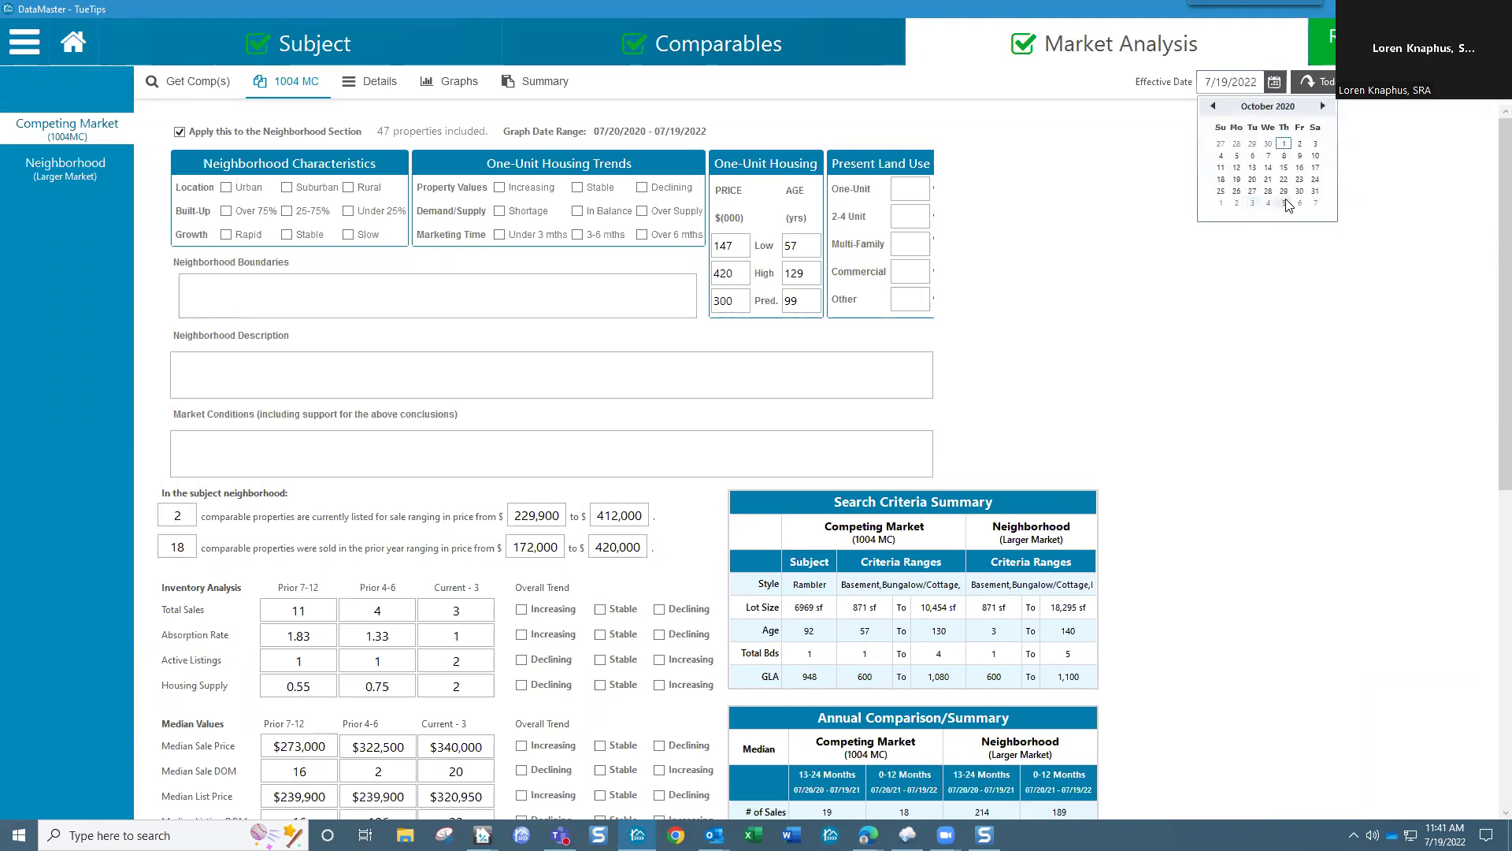
click(1317, 192)
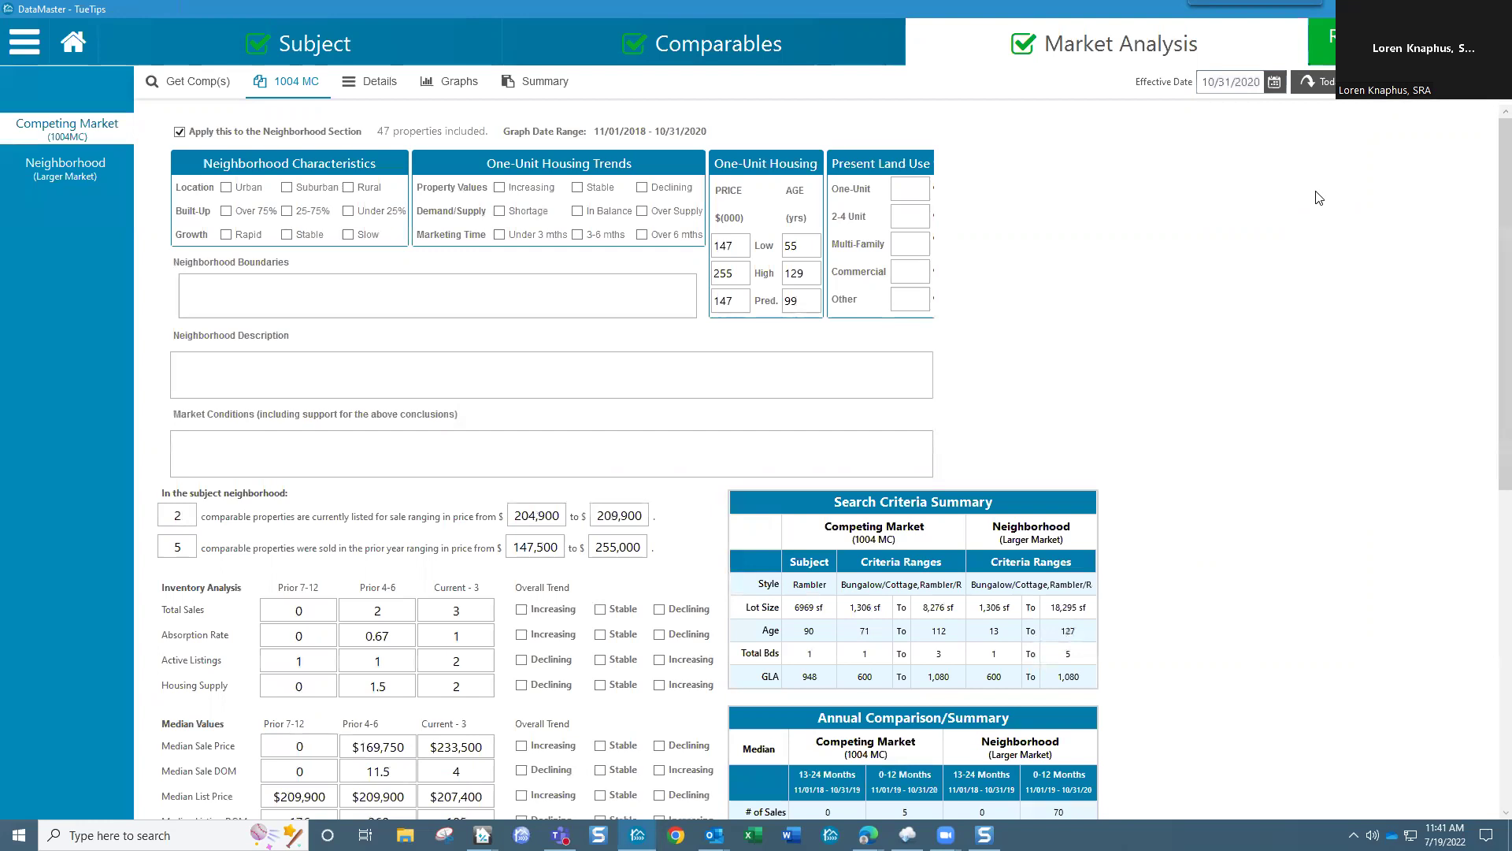
click(462, 85)
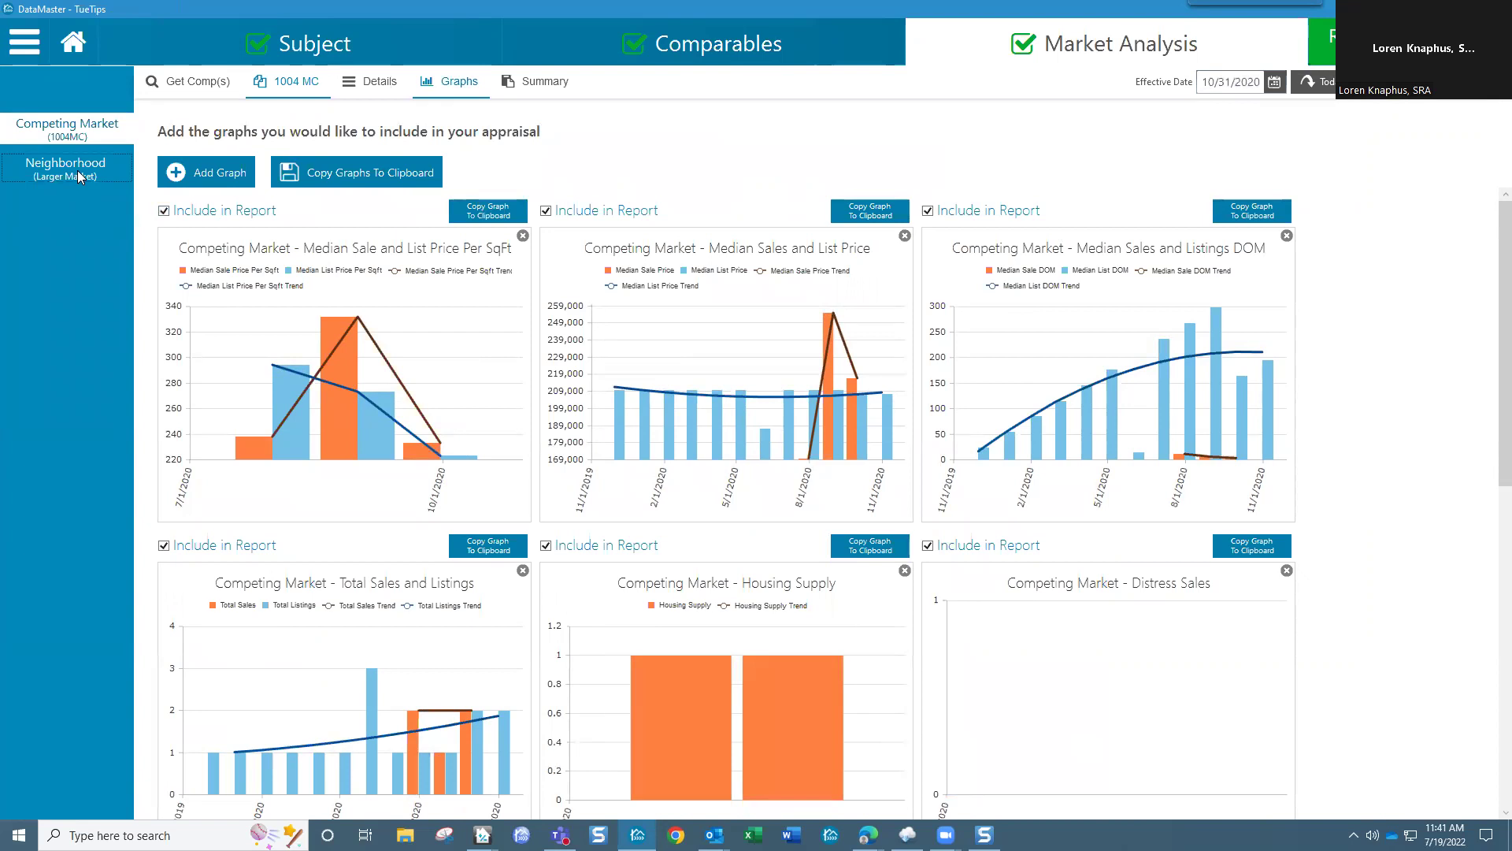
Step: Switch to Neighborhood (Larger Market) and preview its Median Sales and List Price graphs
click(78, 176)
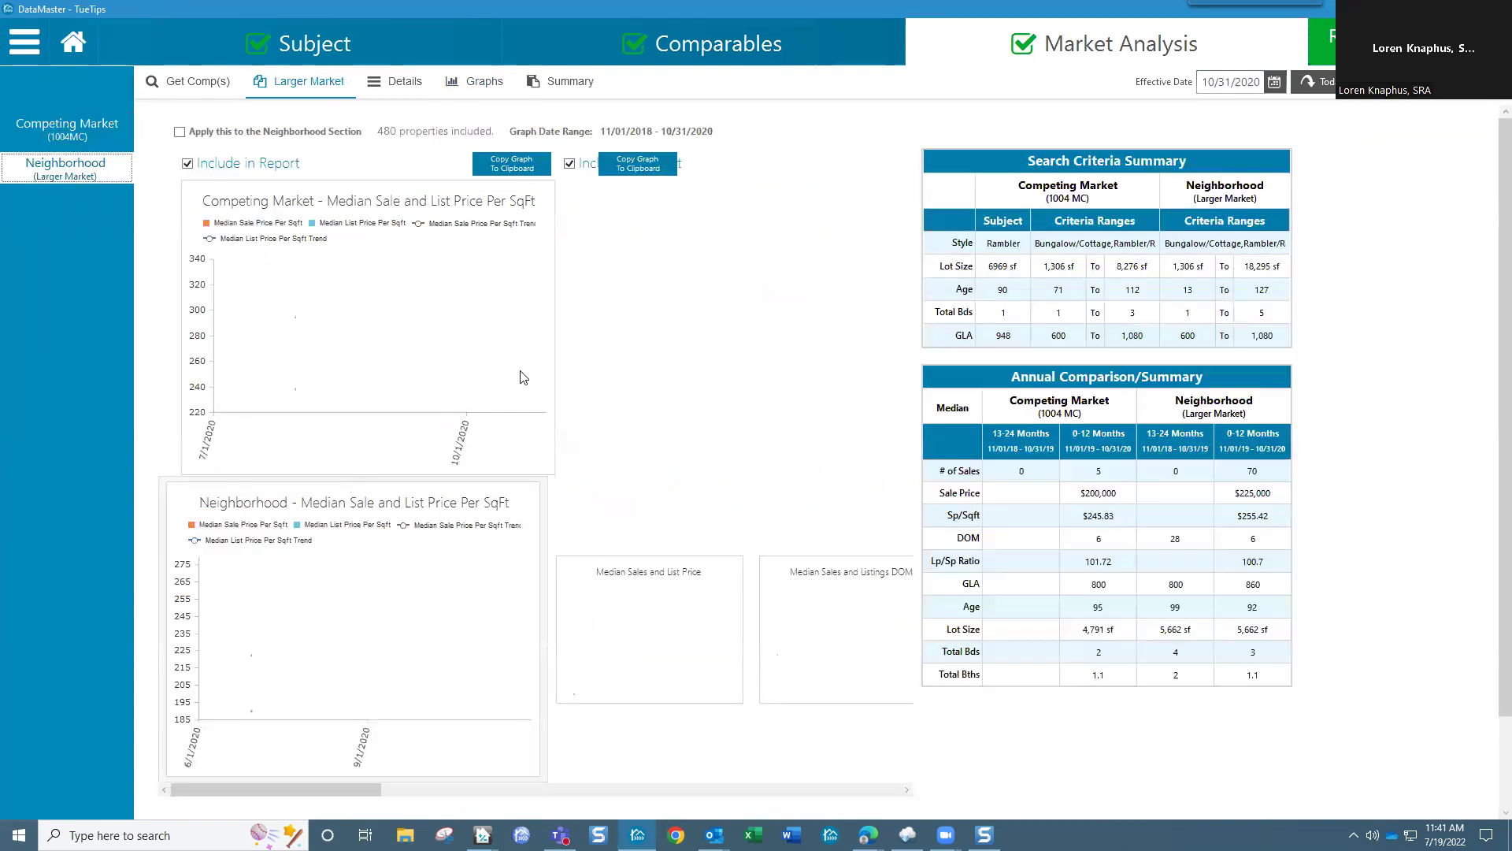
click(621, 625)
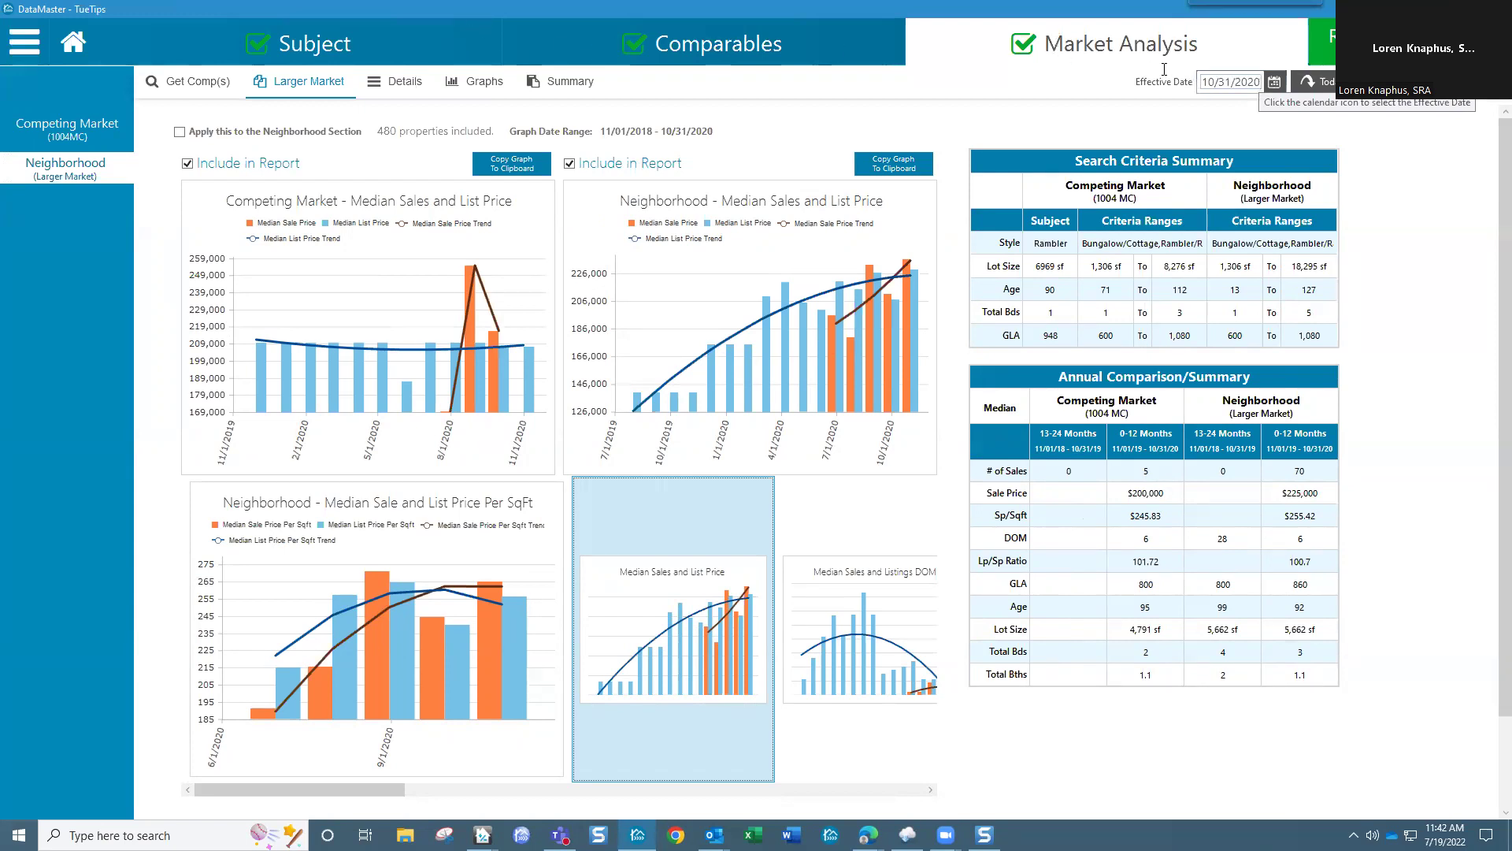
click(1273, 82)
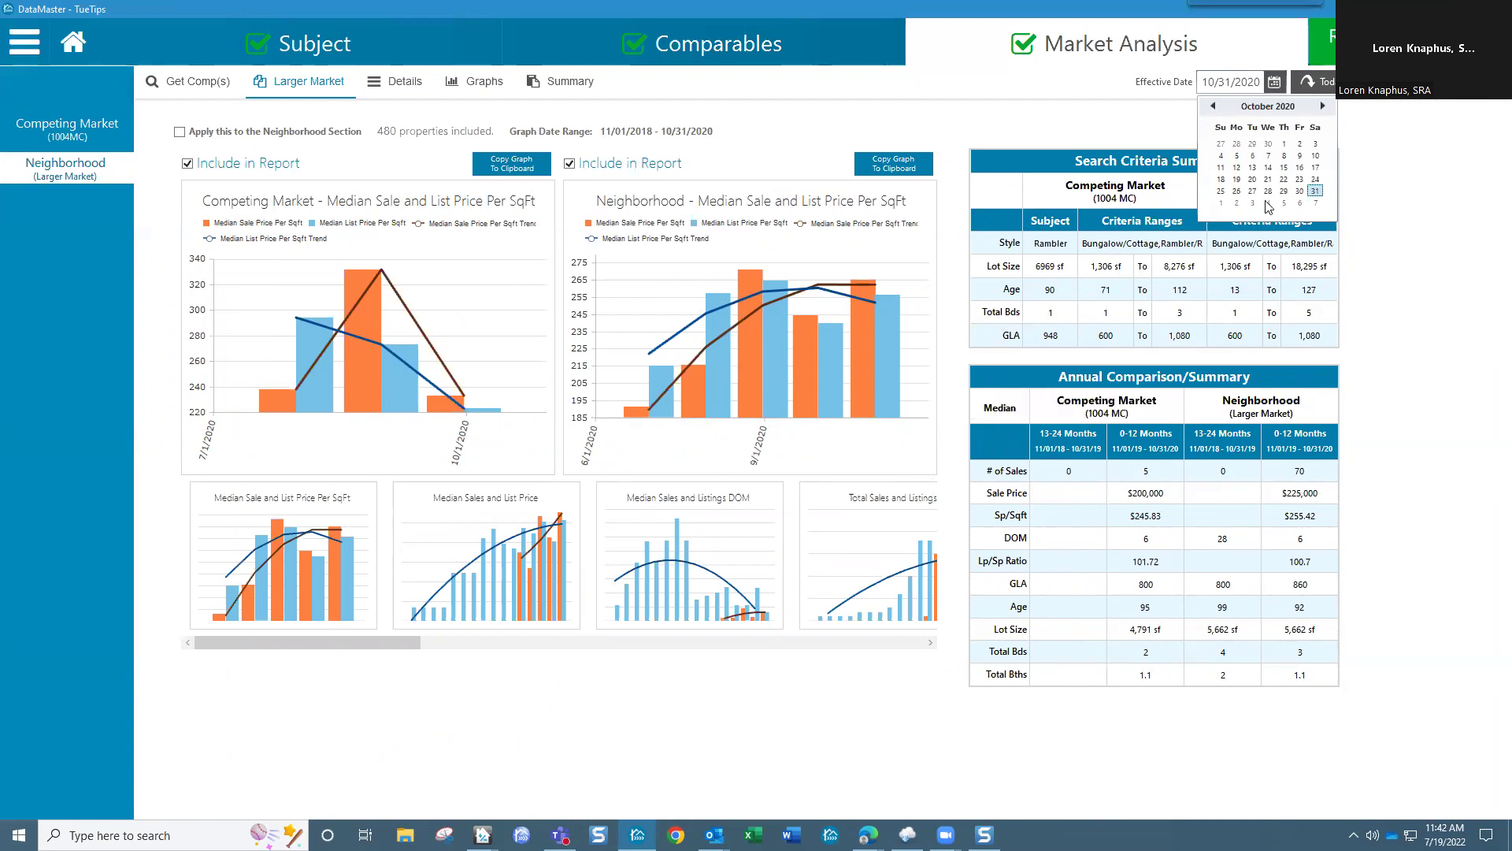
Step: Choose 7/19/2022 as the effective date so graphs span 07/20/2020–07/19/2022
click(1330, 83)
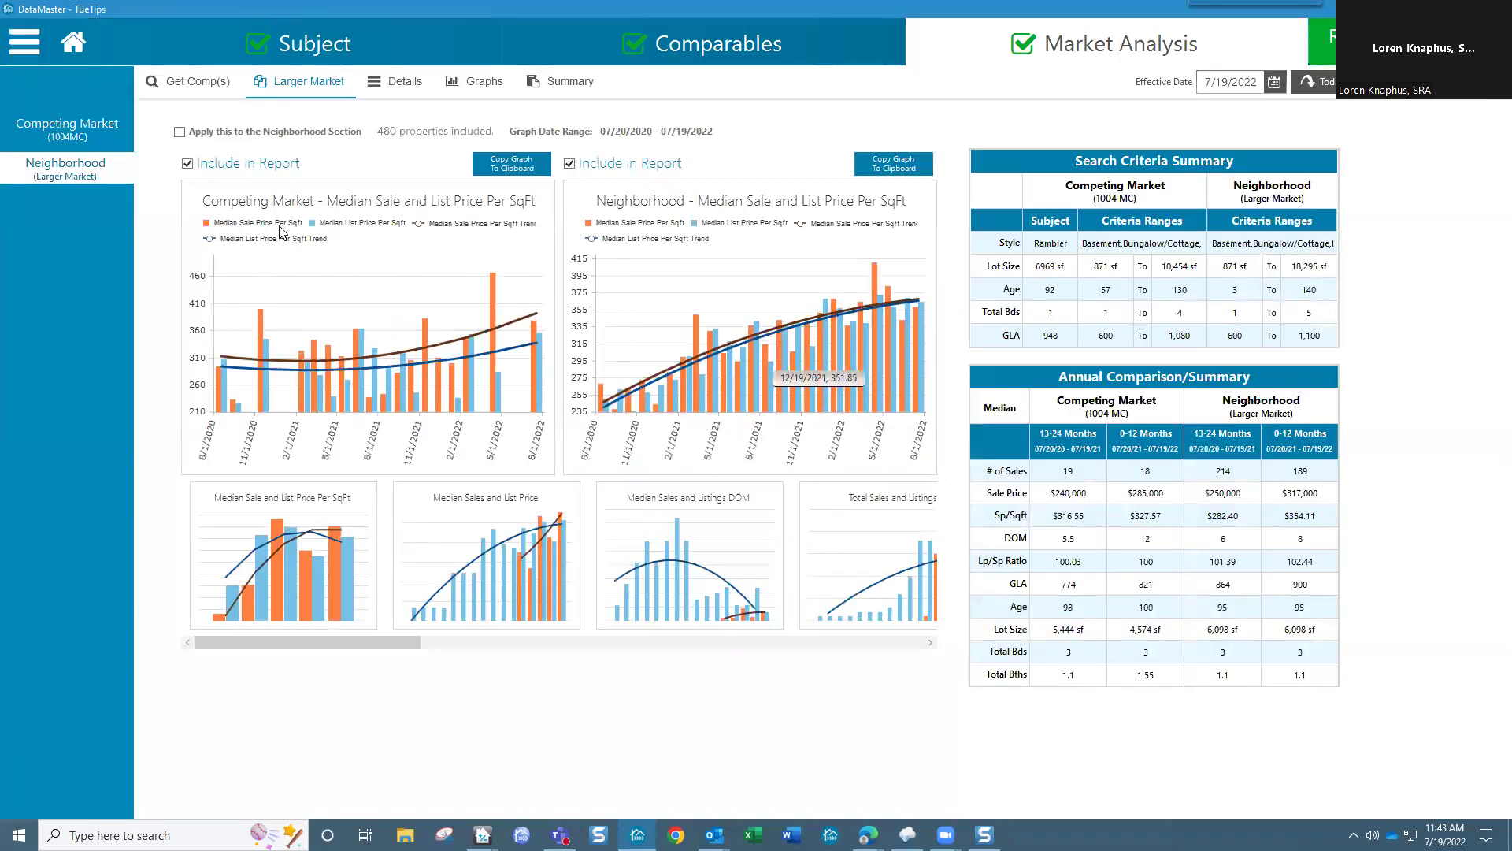
Step: From Get Comp(s), browse files for the Neighborhood (Larger Market) data
click(195, 82)
click(489, 365)
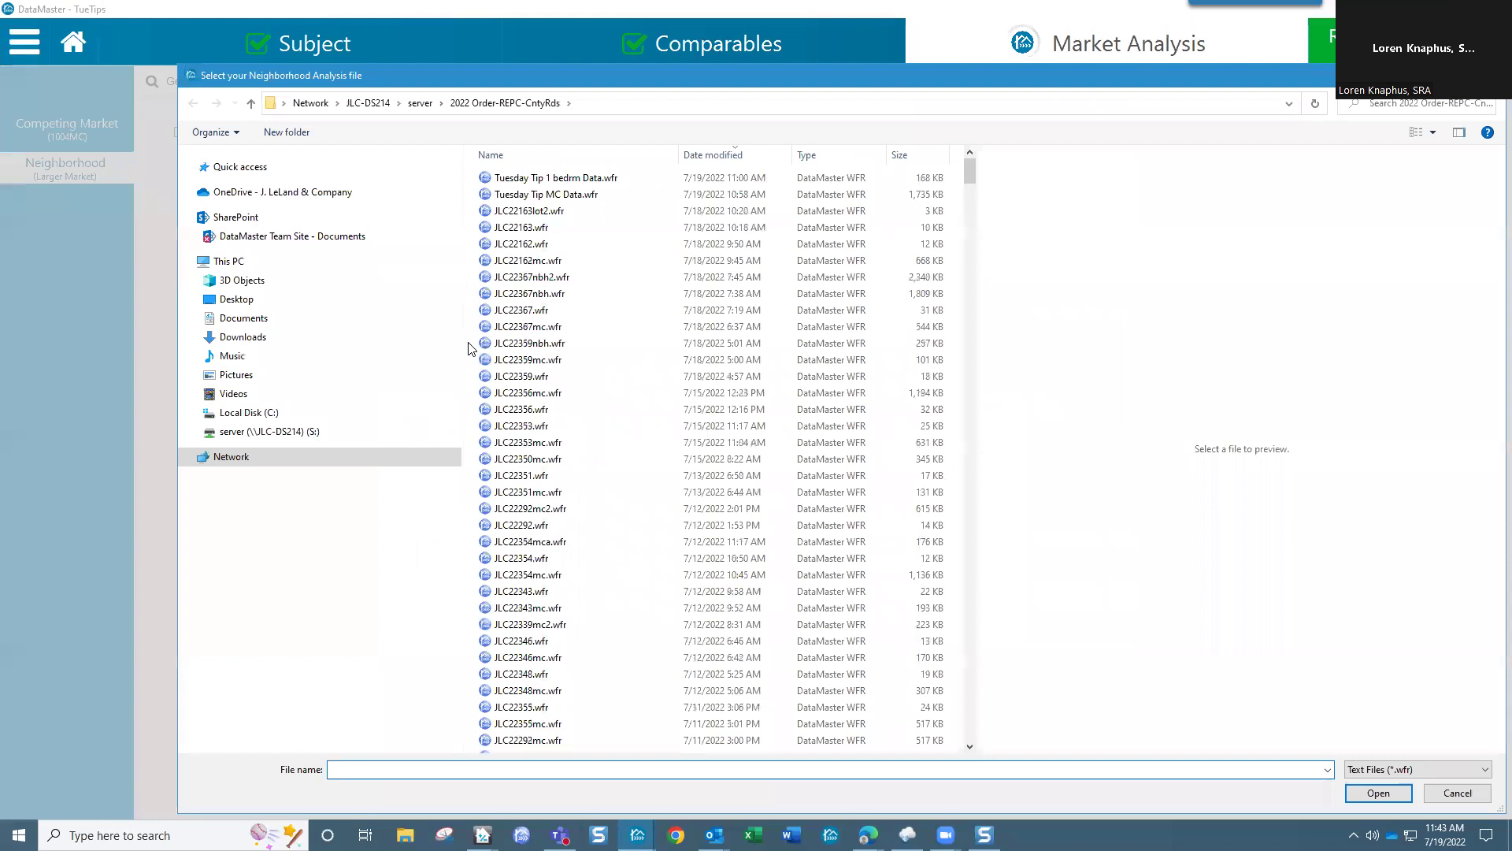
scroll(573, 468, down, 4)
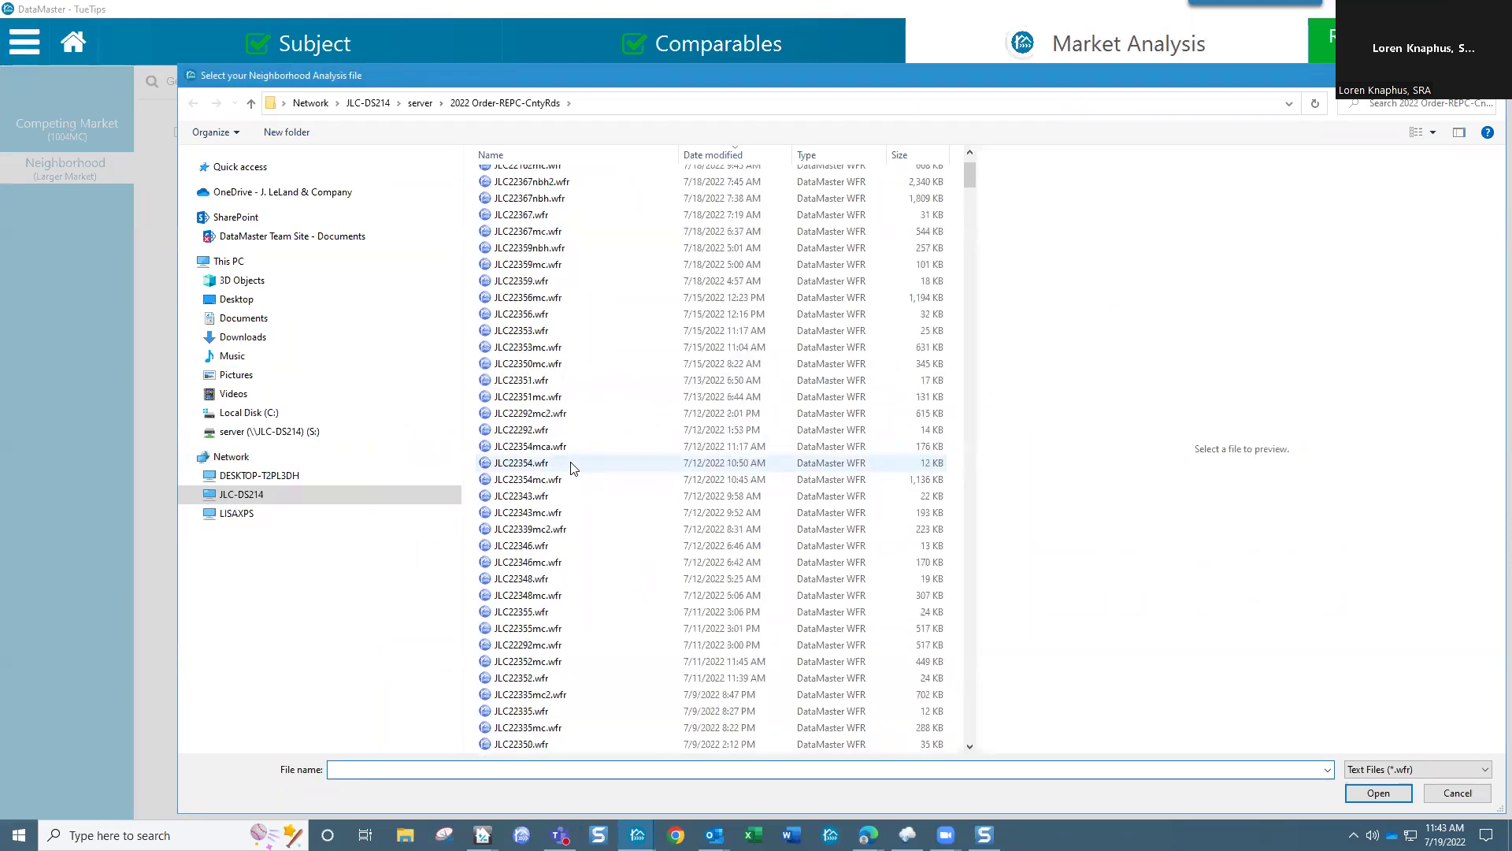
scroll(573, 468, down, 7)
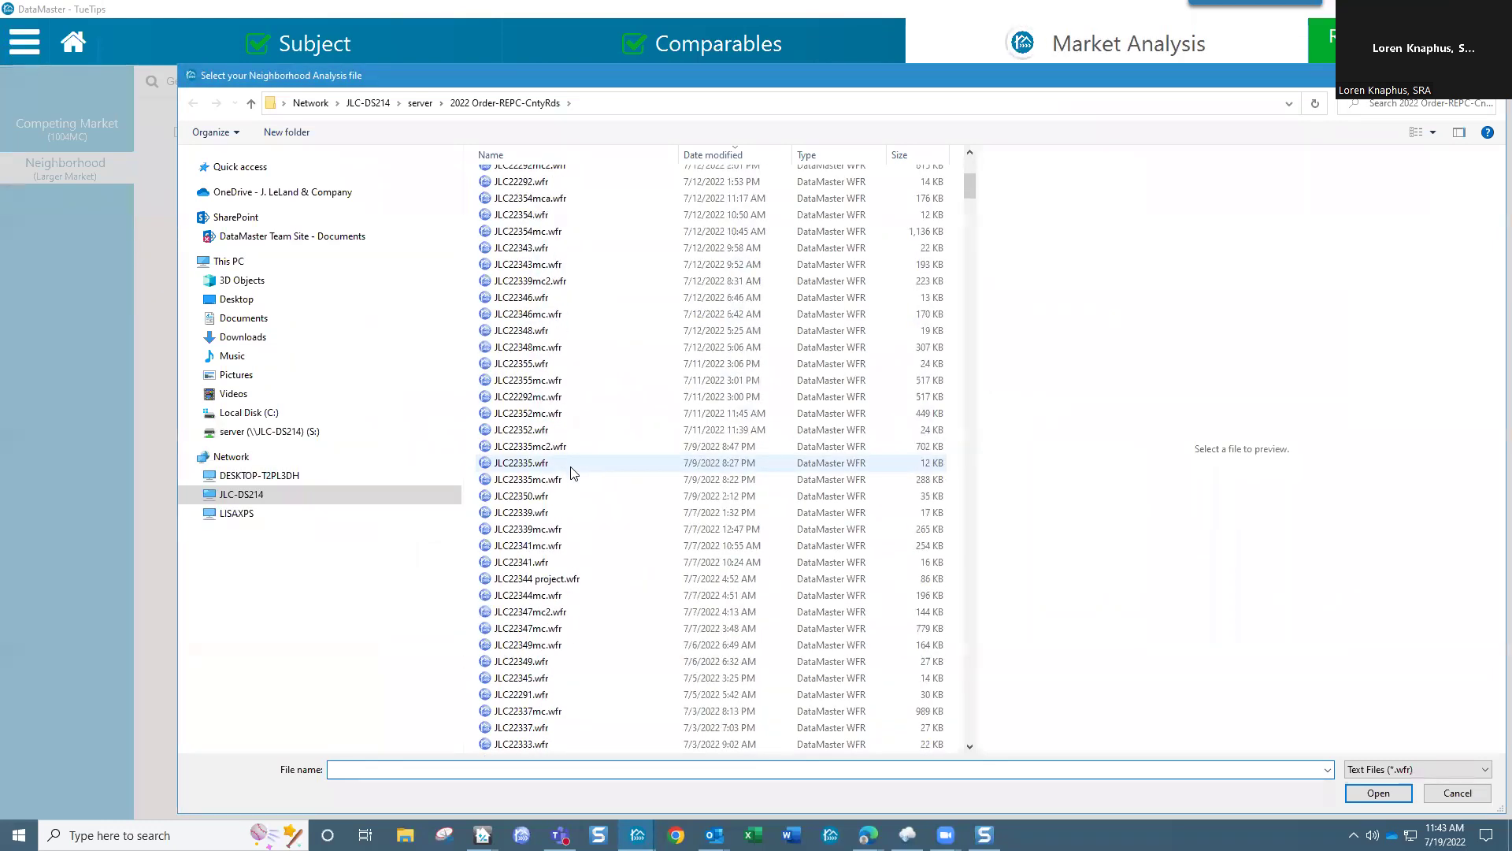
scroll(582, 510, down, 12)
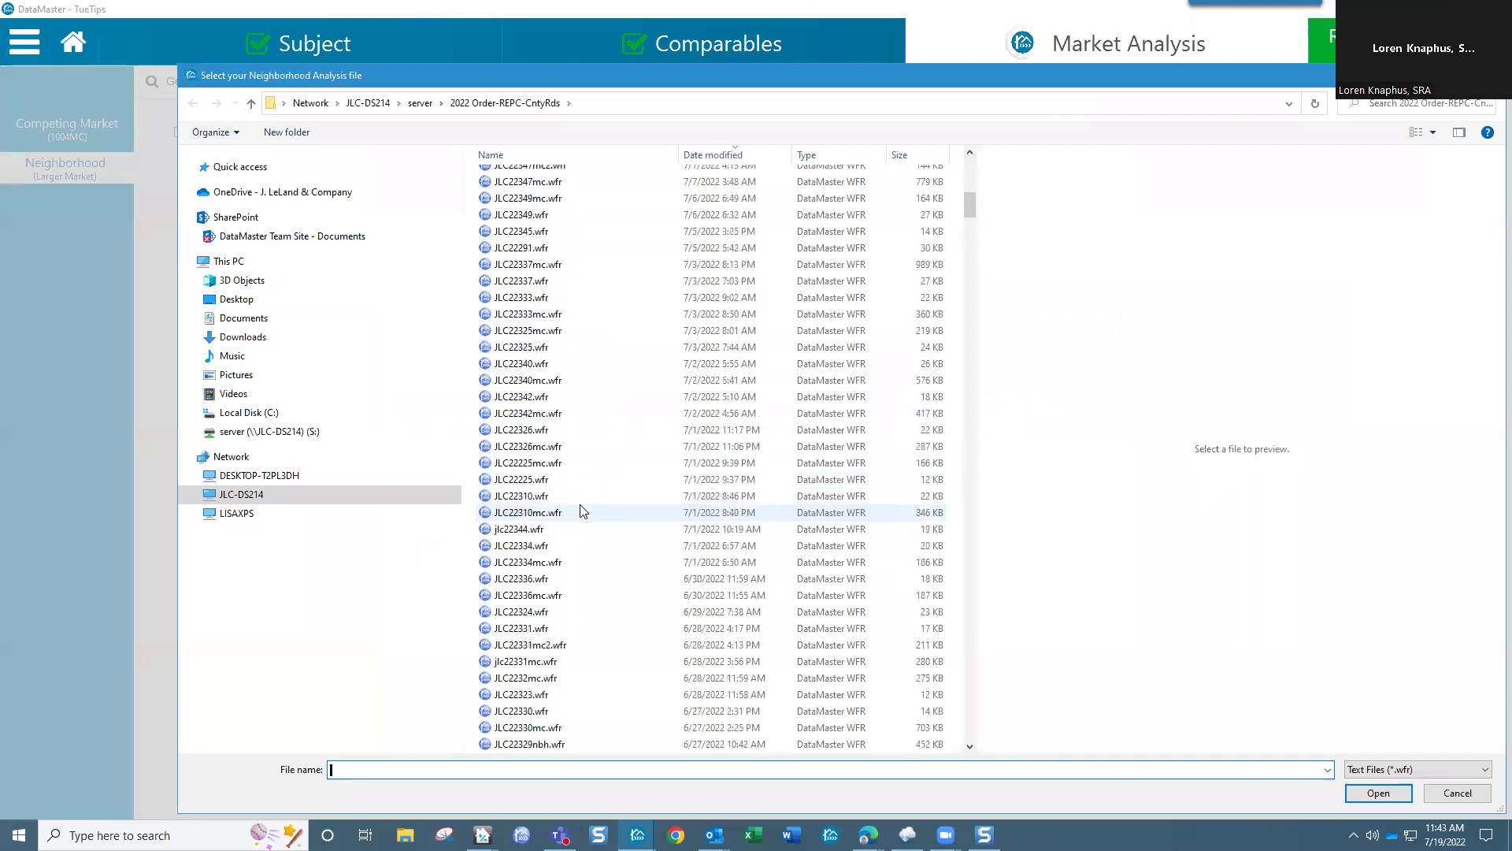
scroll(592, 640, down, 4)
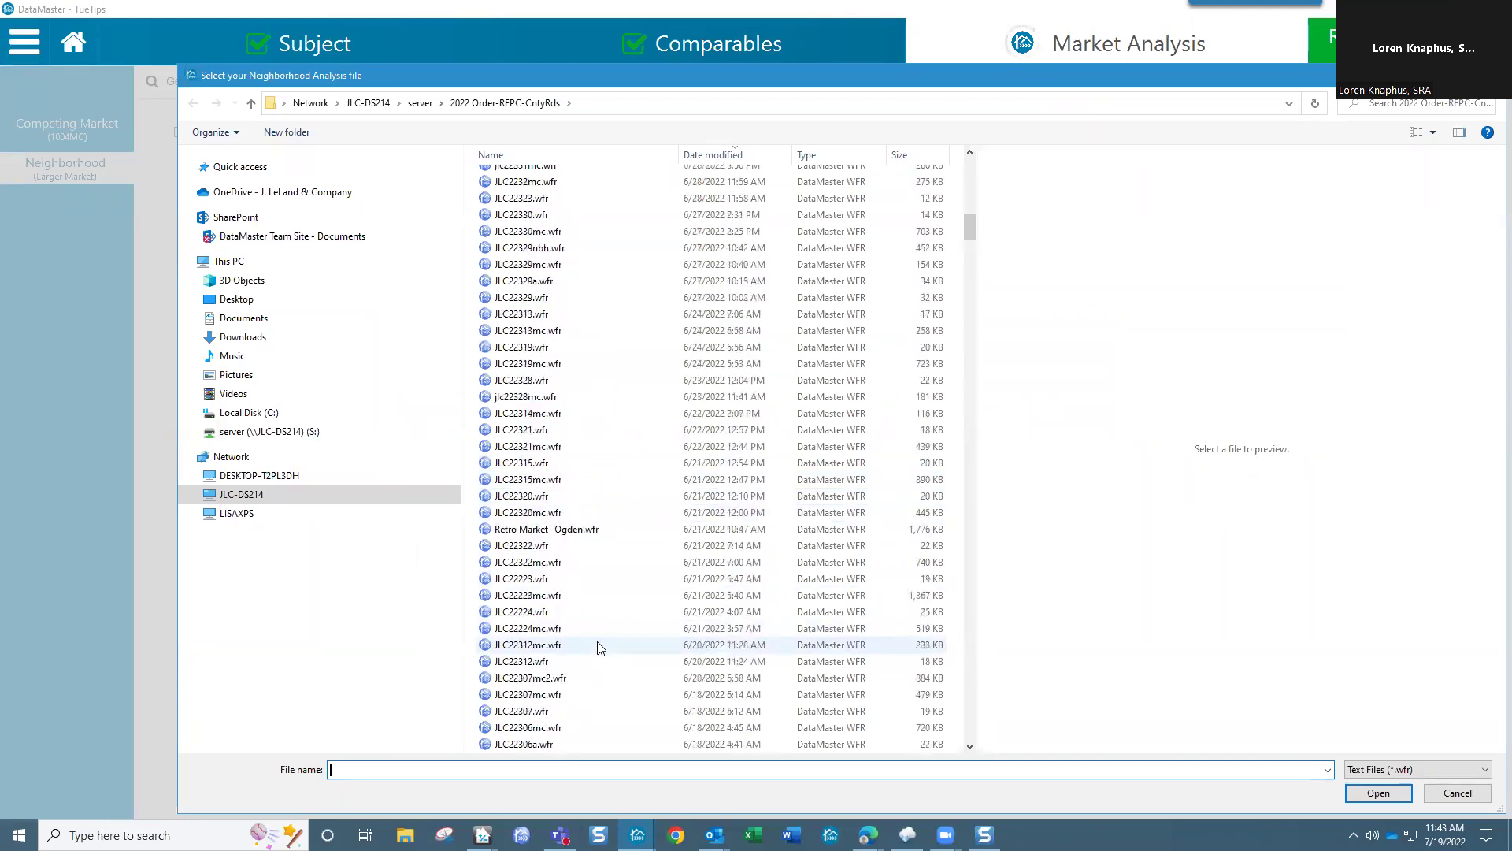
scroll(568, 605, down, 11)
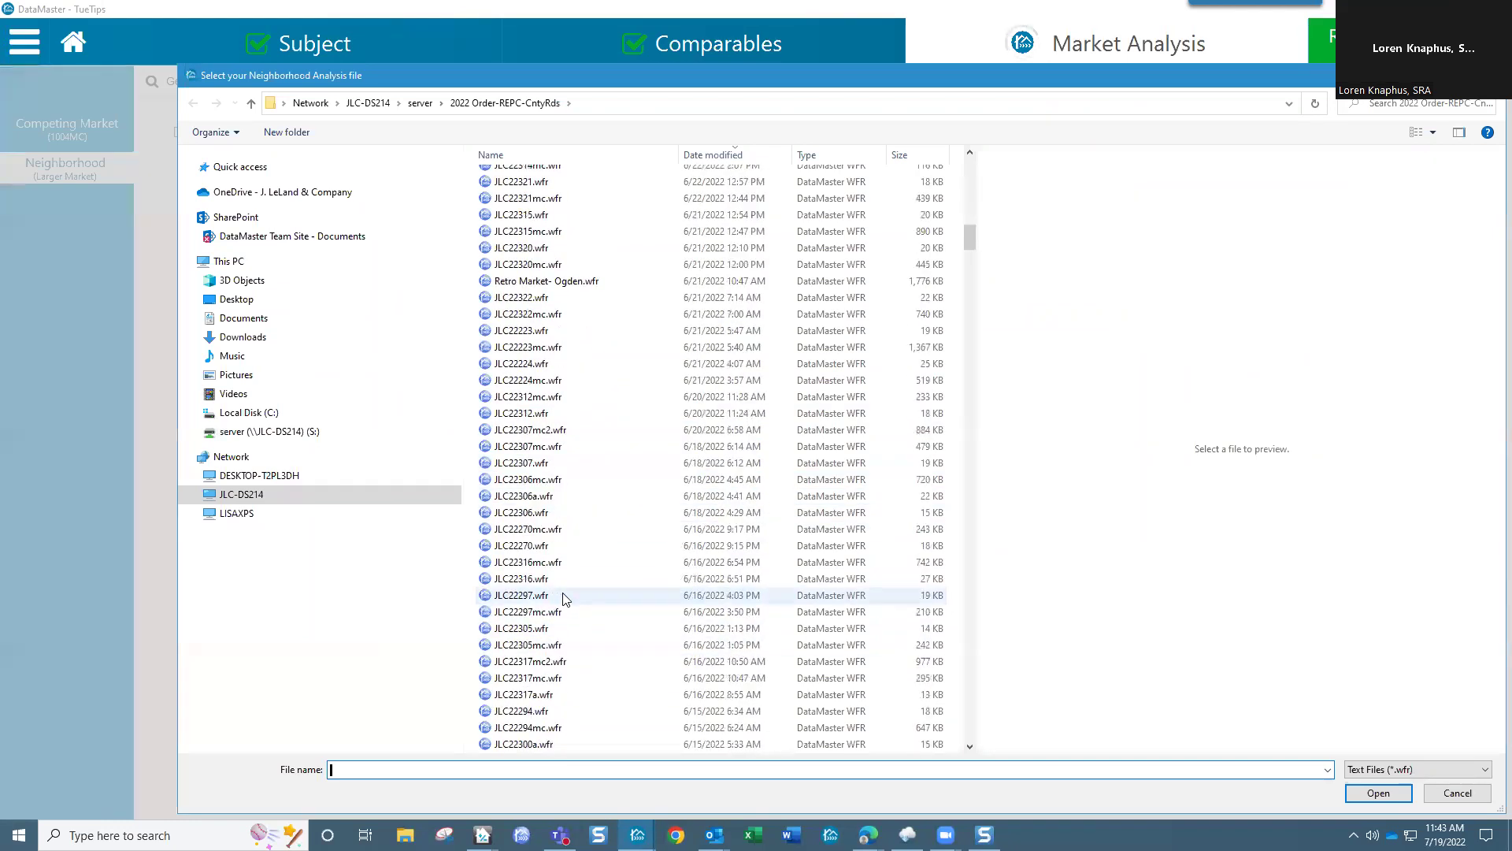
scroll(564, 598, down, 9)
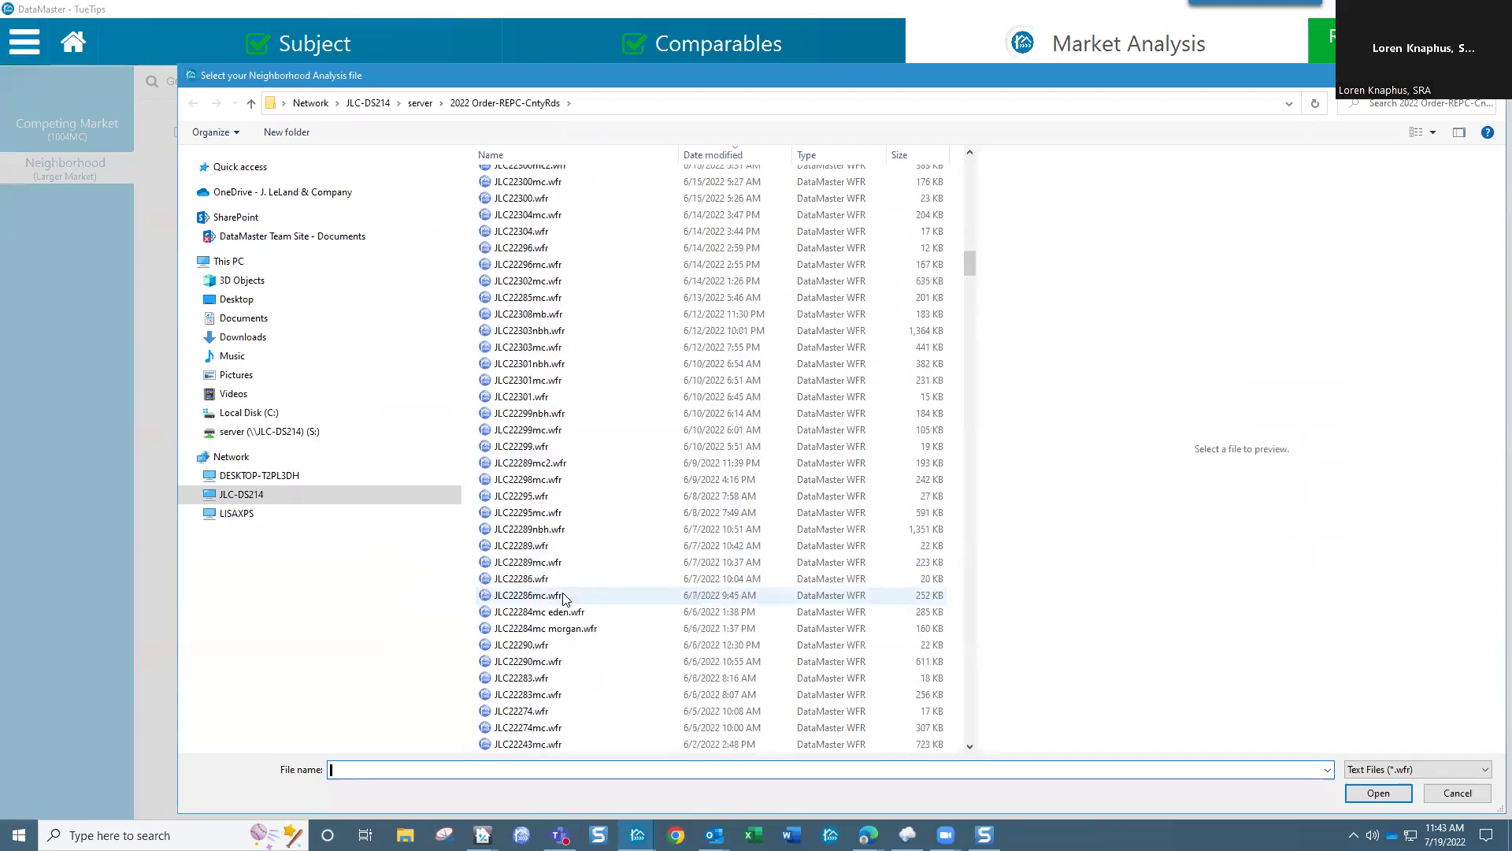
scroll(563, 598, down, 6)
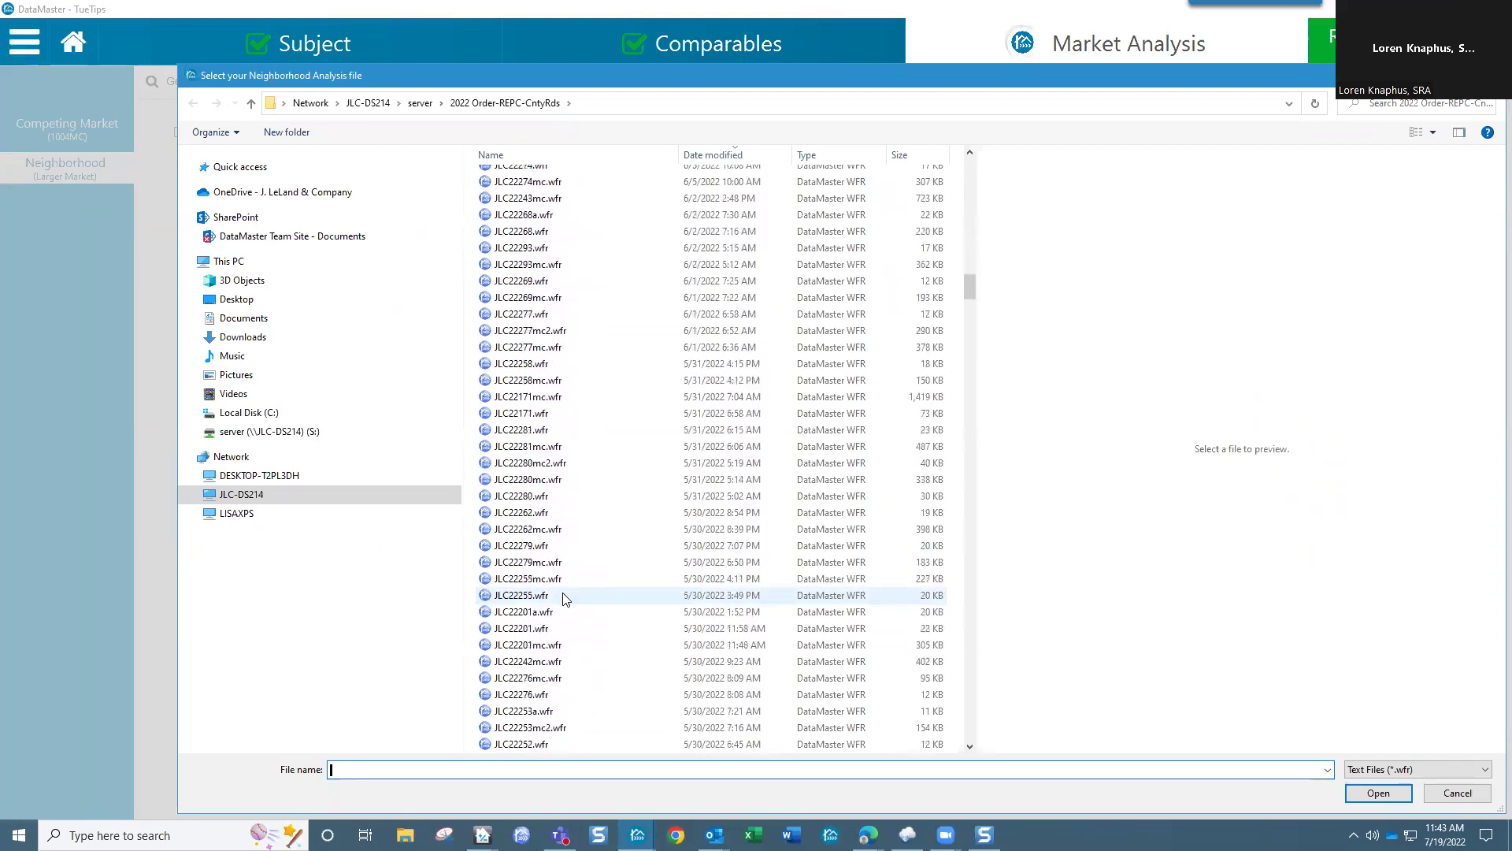
scroll(565, 600, down, 1)
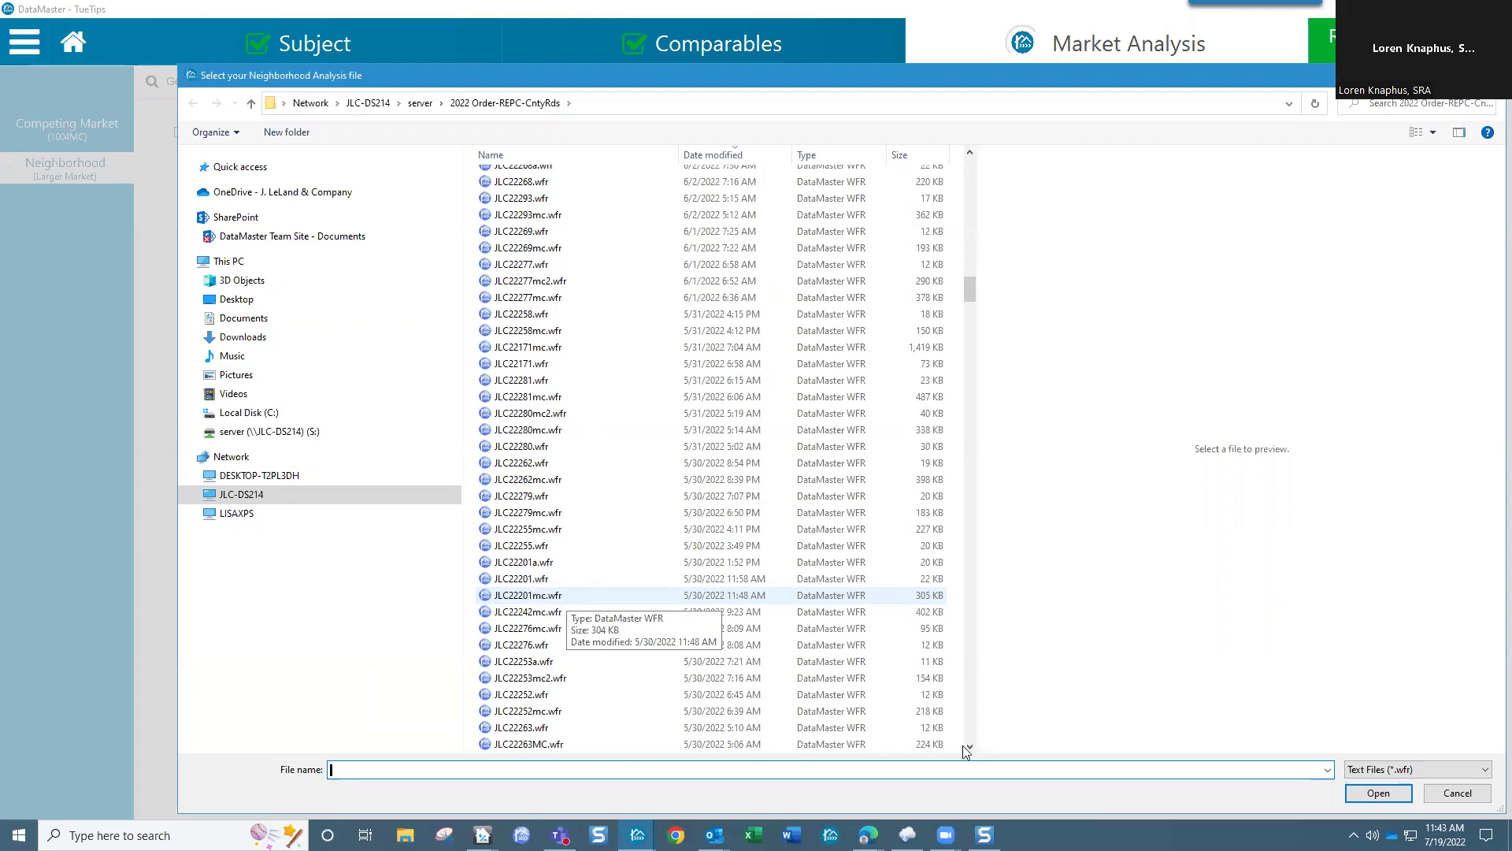
Step: Select RoyDemoNbh.wfr and open it for the Neighborhood (Larger Market) data
click(970, 748)
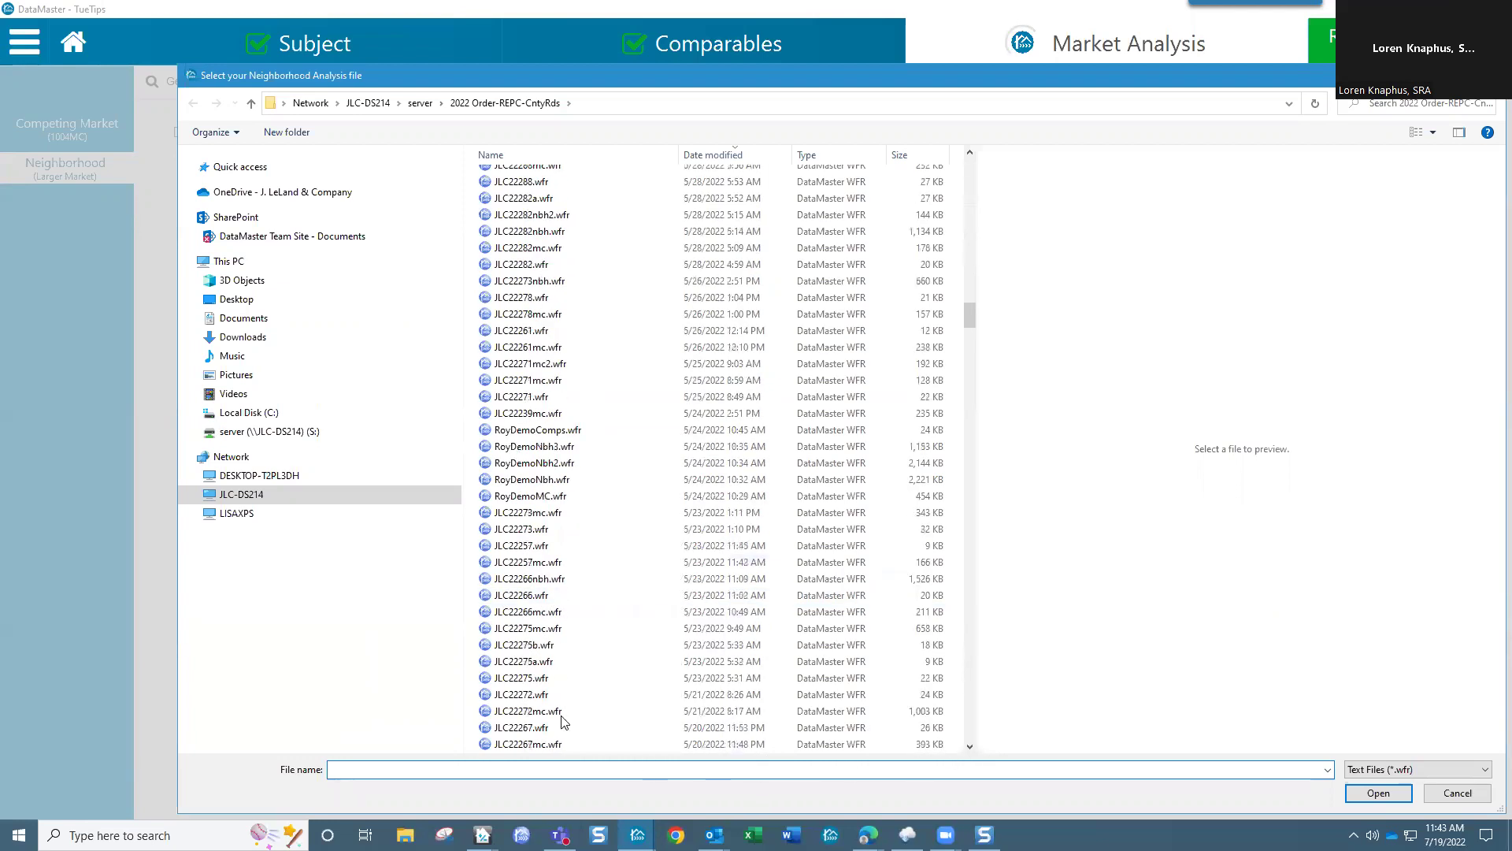
scroll(541, 664, down, 5)
scroll(541, 663, up, 4)
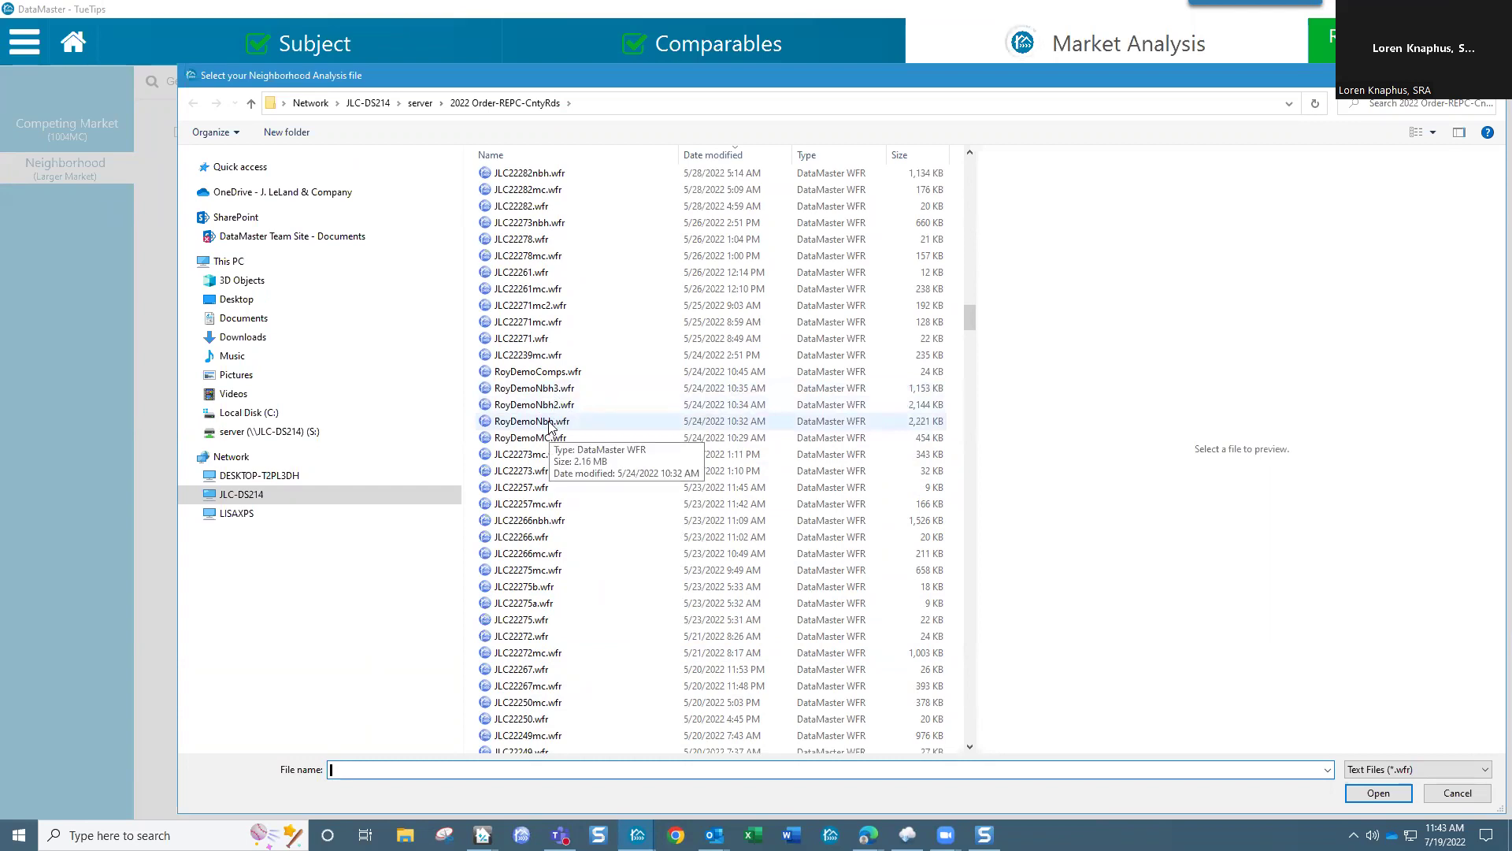
click(549, 426)
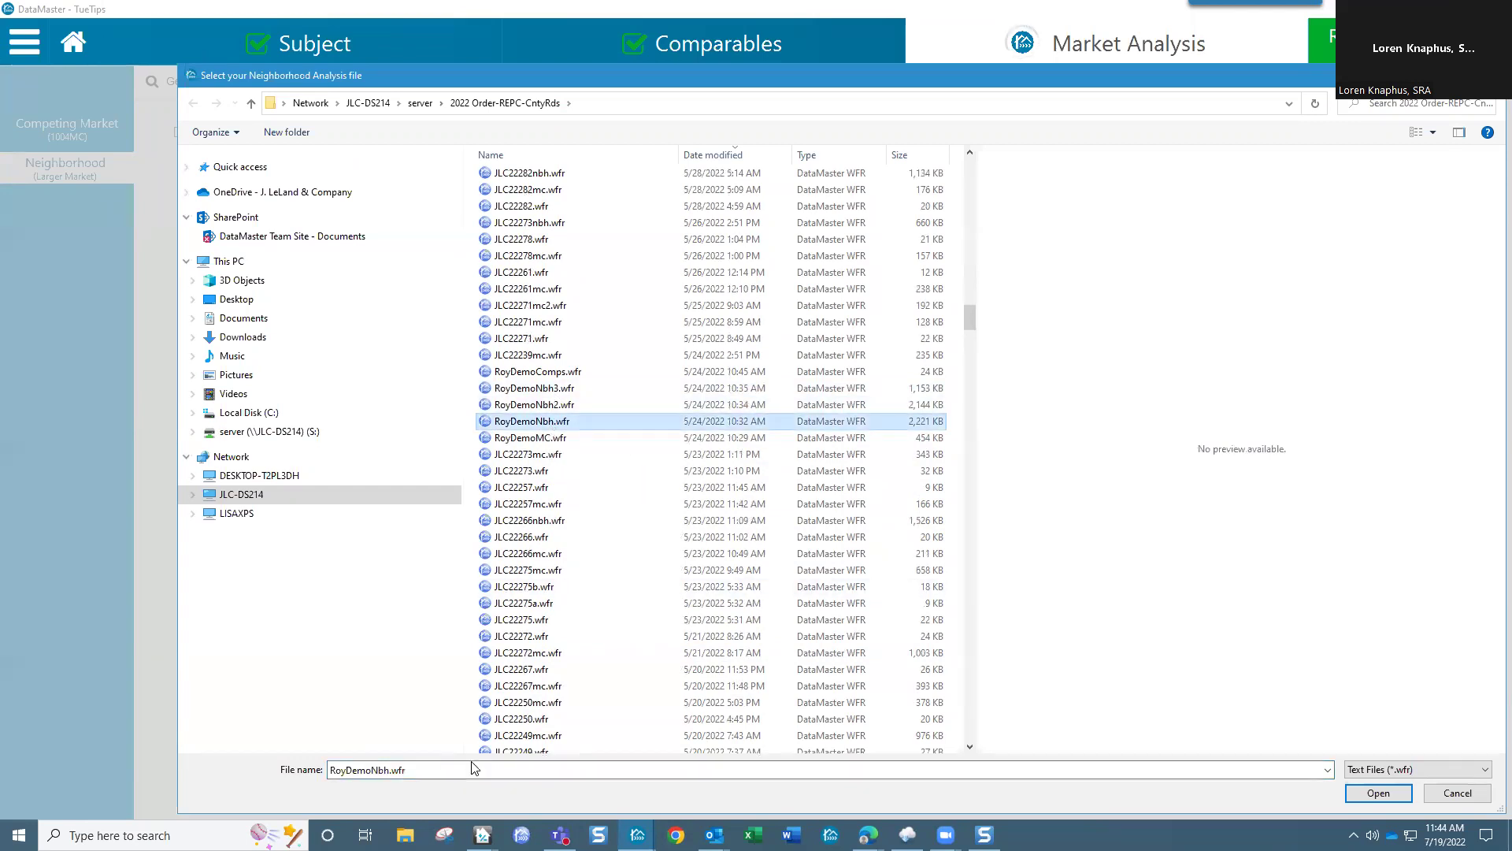
click(1377, 792)
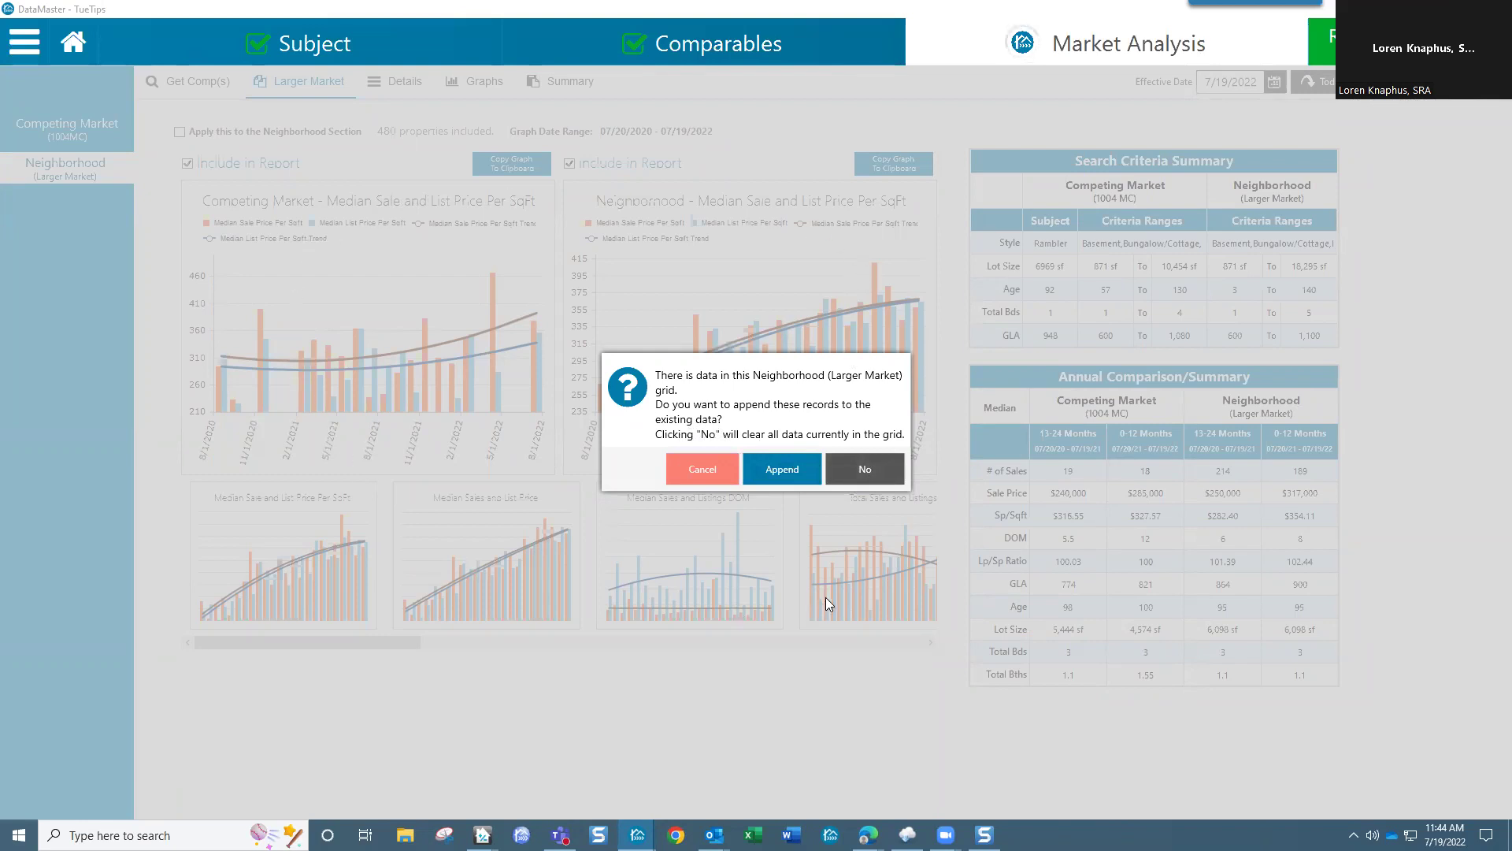
Step: Append RoyDemoNbh.wfr's records, giving 1066 properties and a $356,000 0-12 month median
click(790, 471)
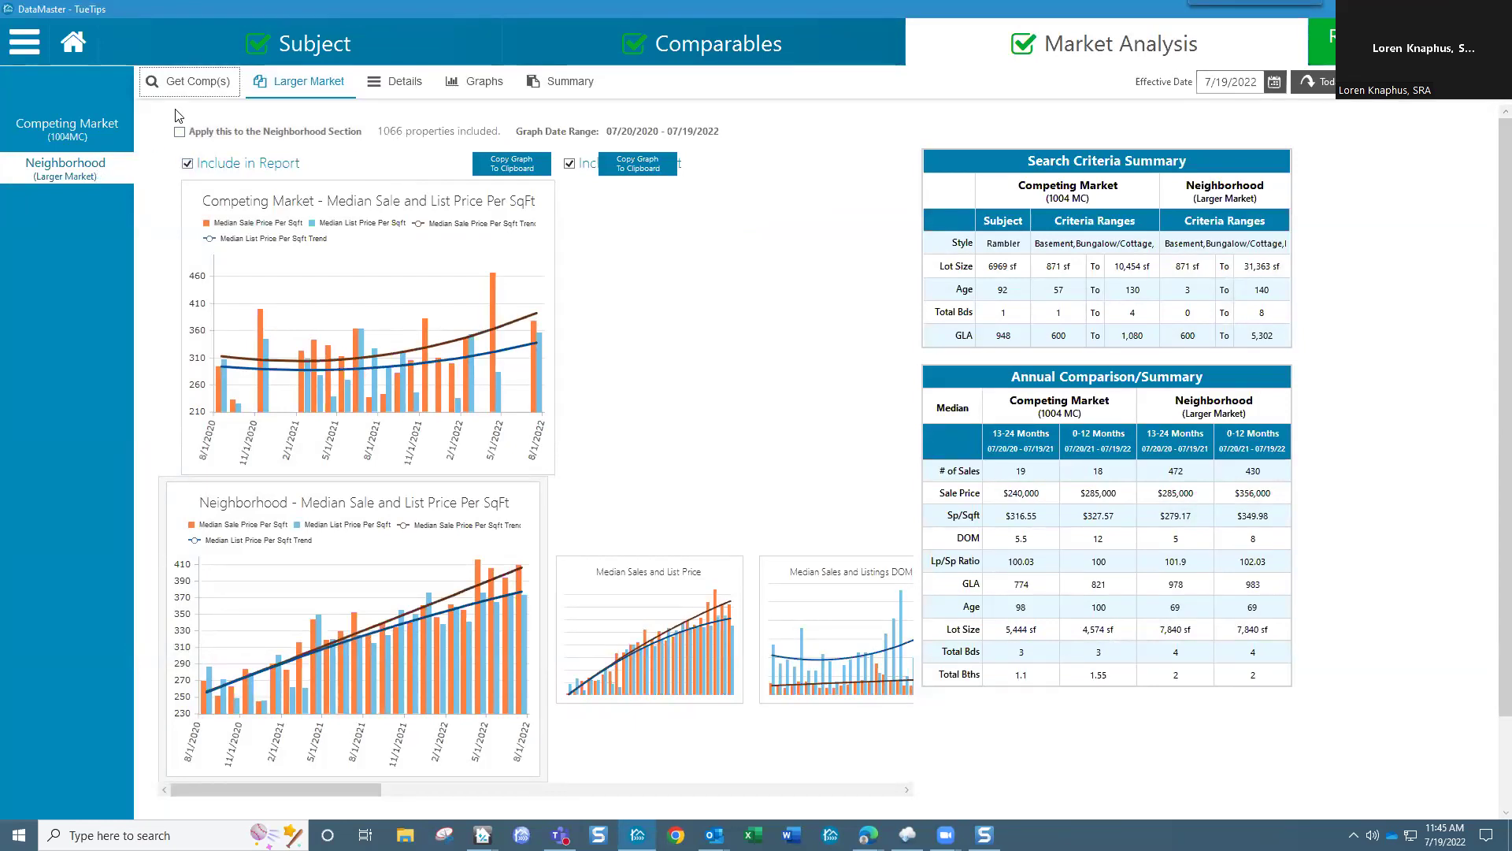
Step: Find RoyDemoNbh2.wfr by typing 'roy', open it, and append it to the neighborhood data
click(175, 88)
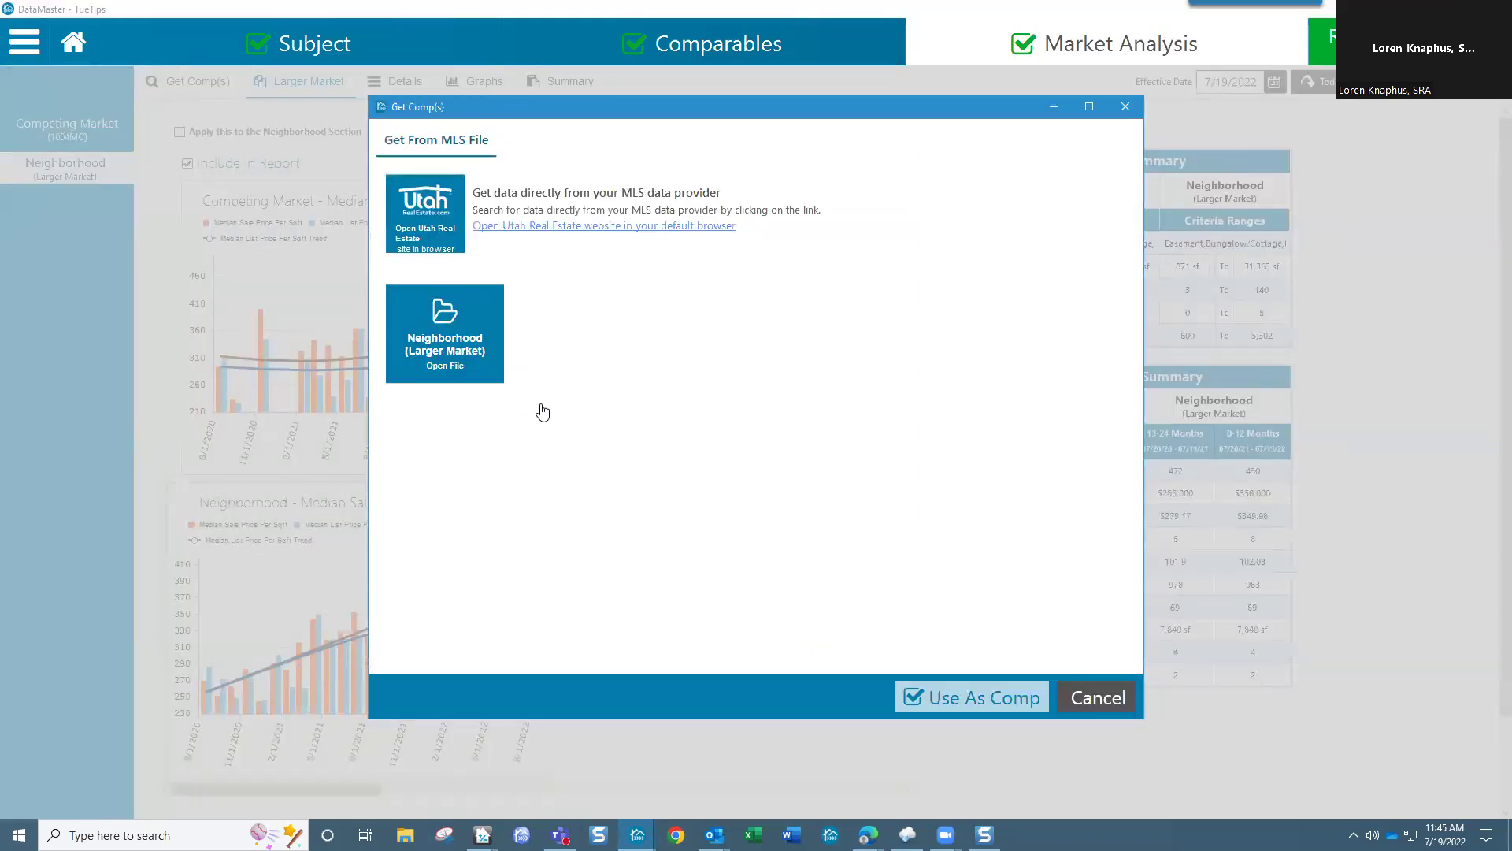
click(460, 352)
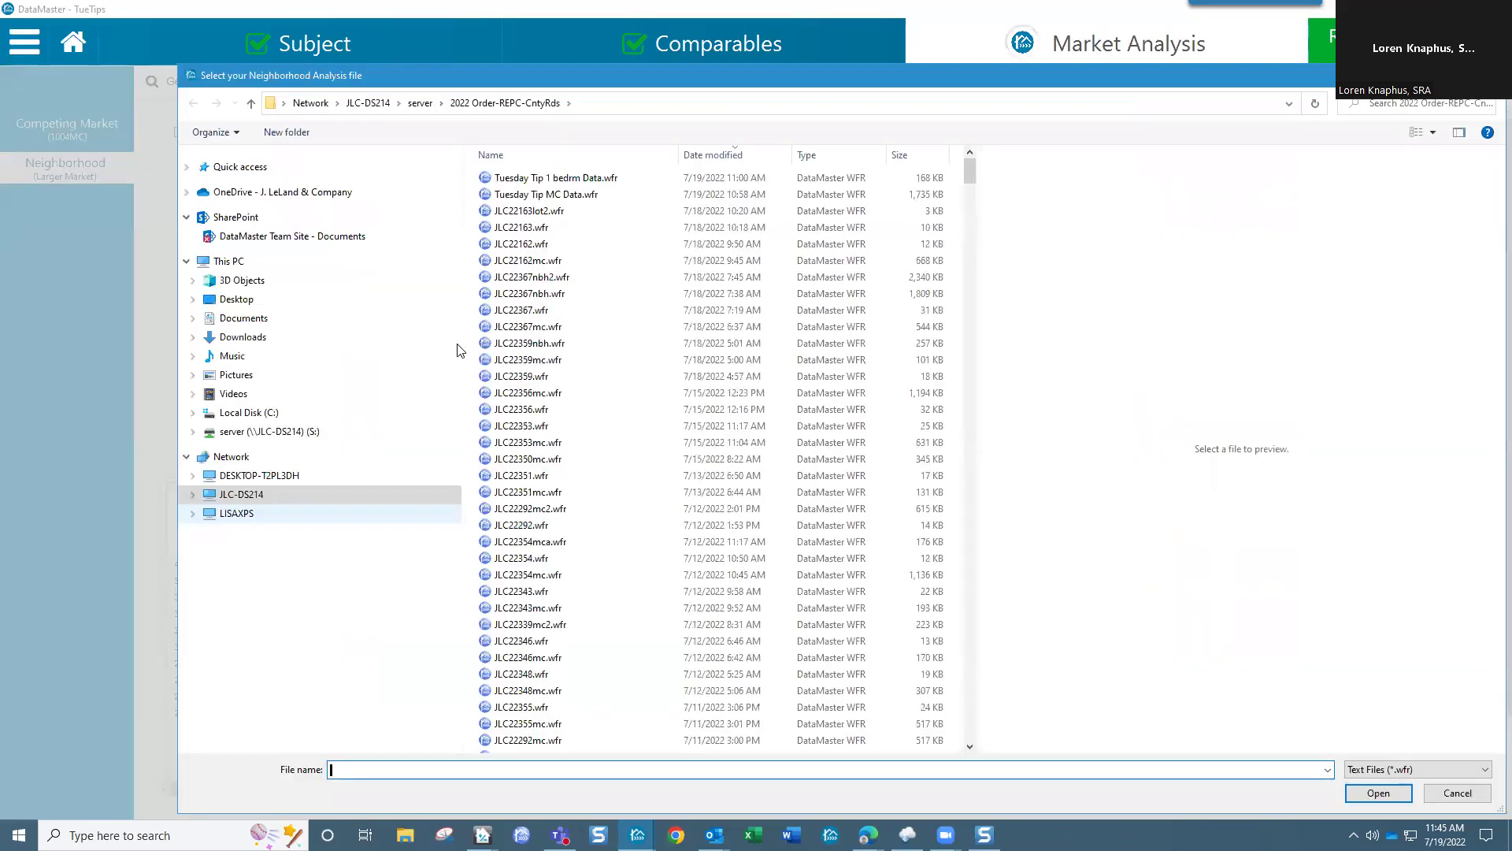
text(roy)
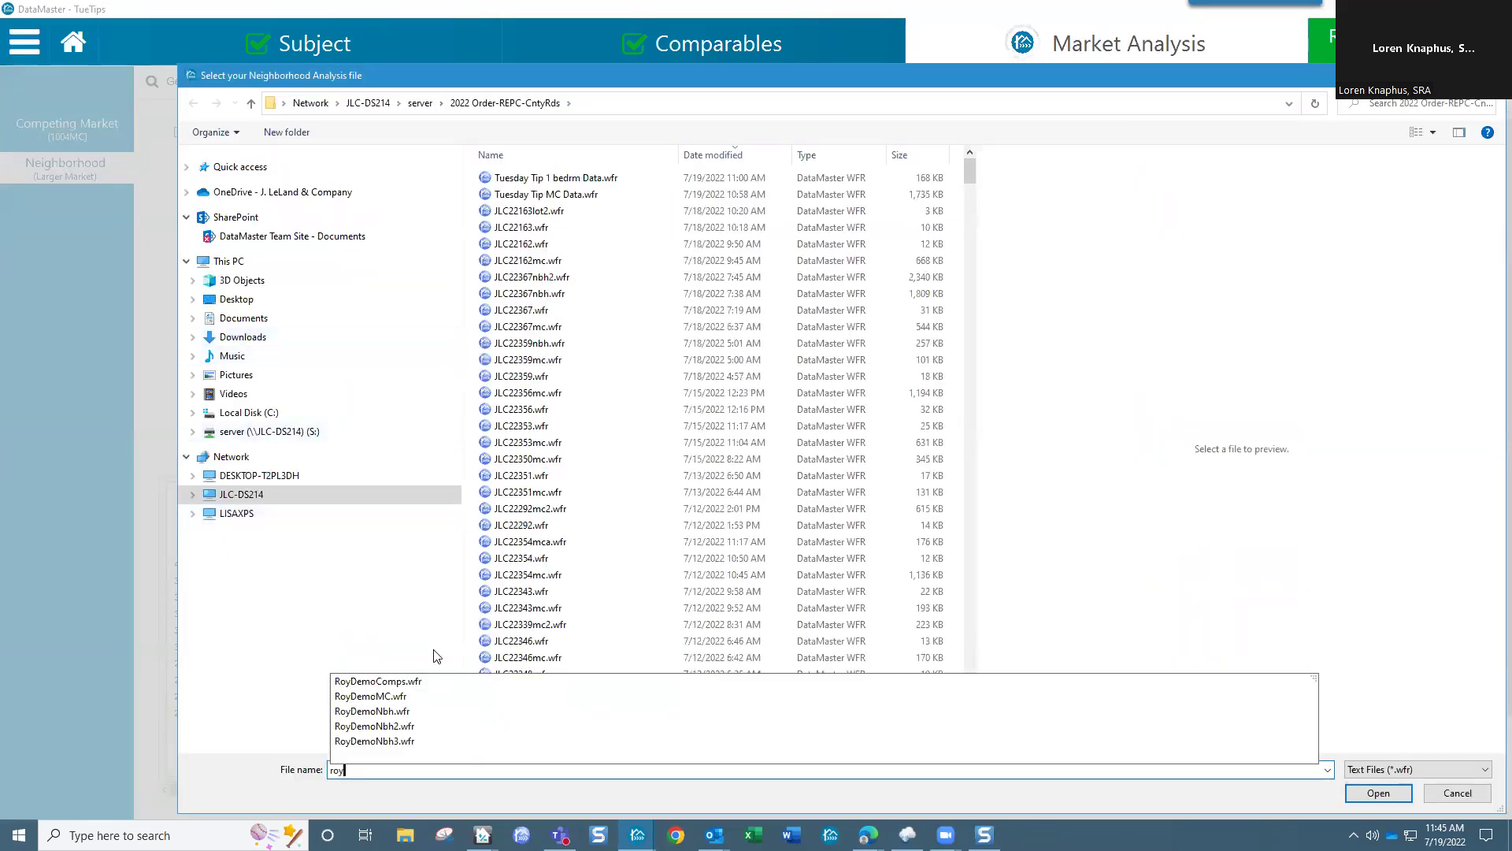
click(405, 726)
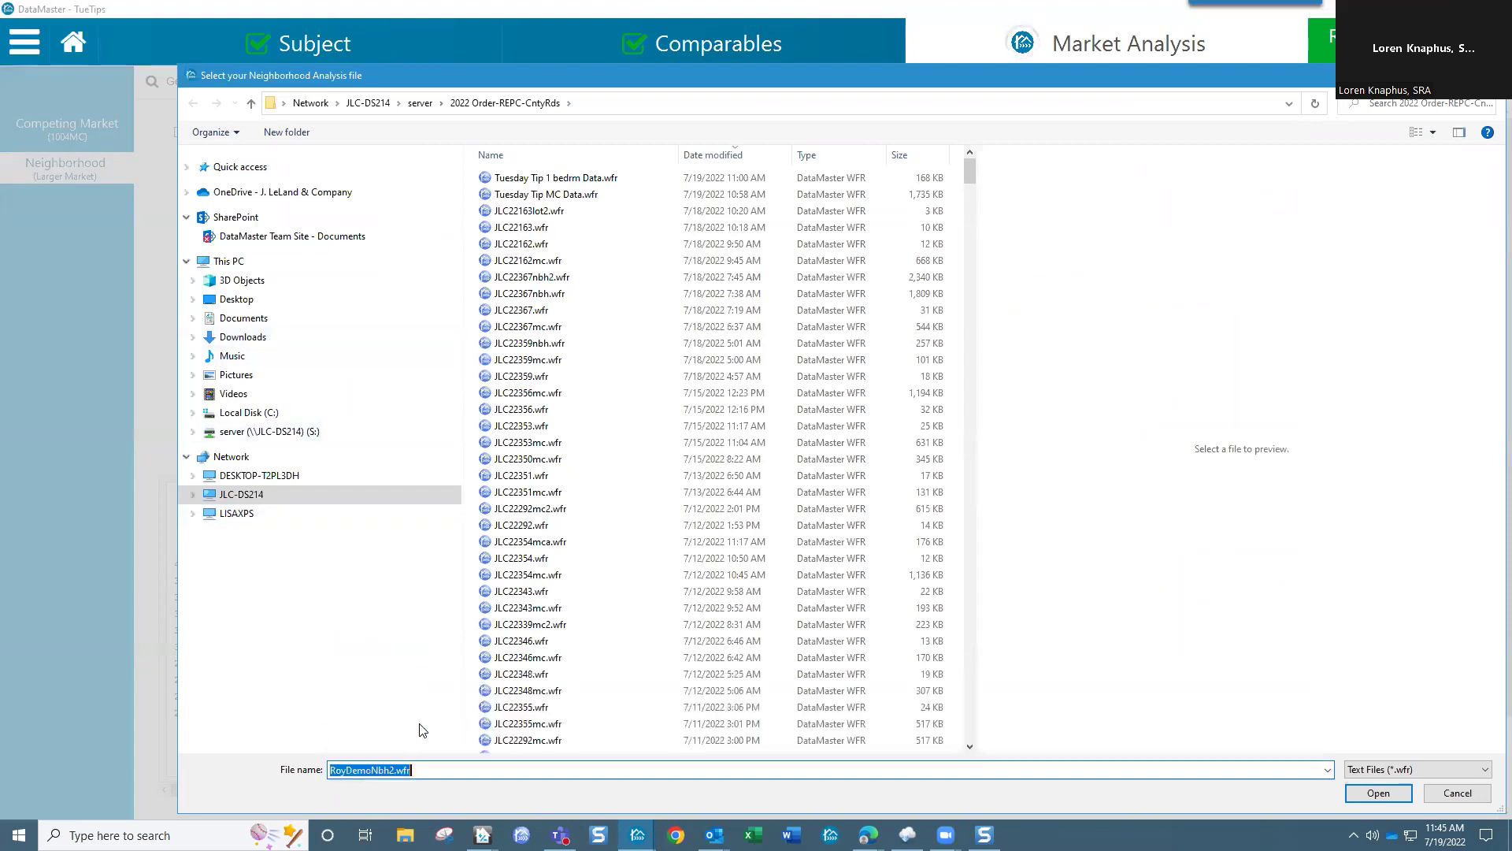
click(1378, 793)
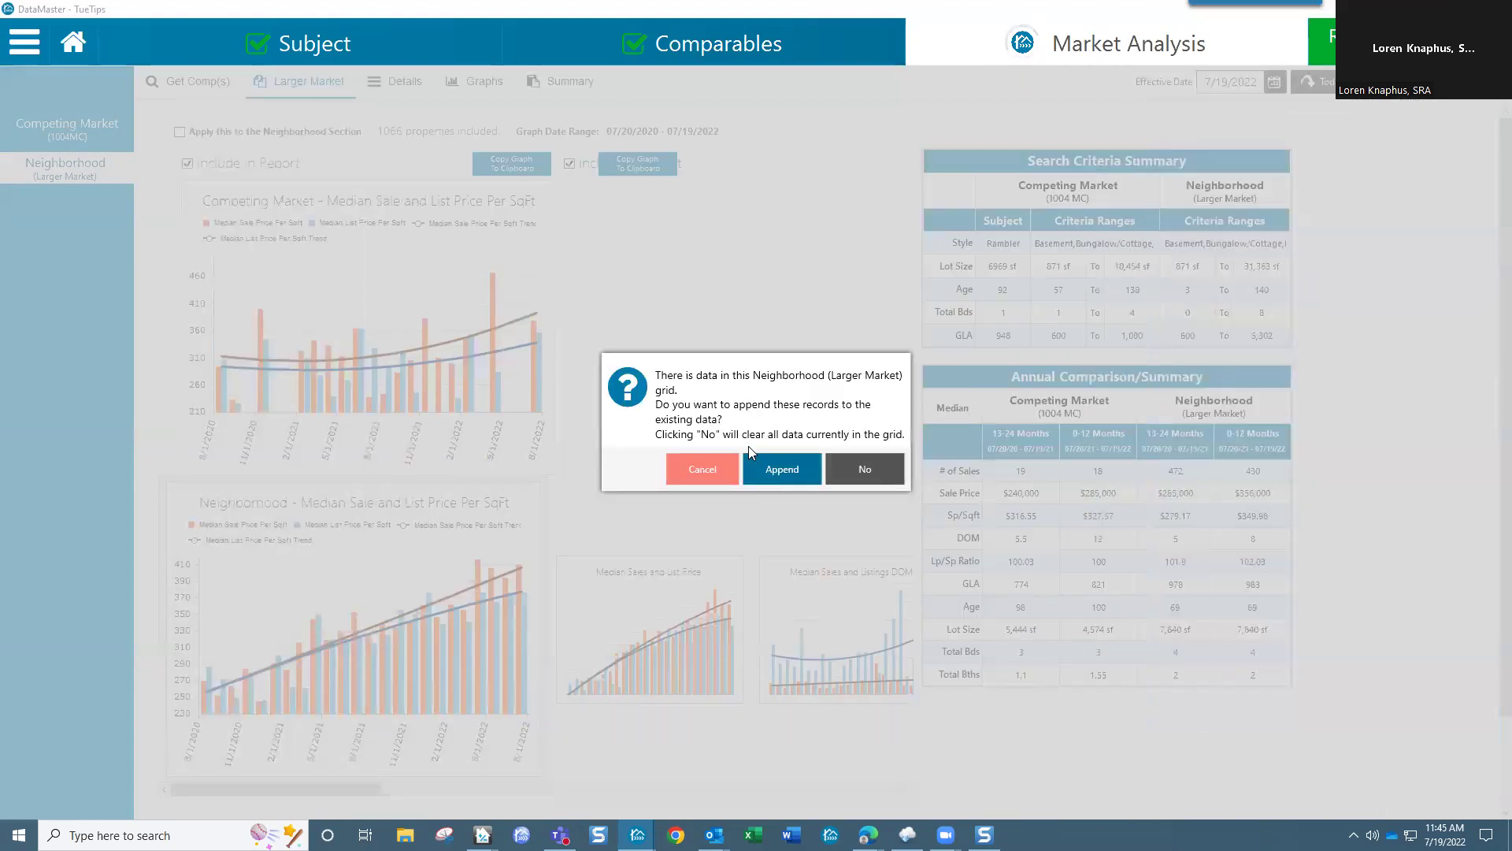
click(783, 469)
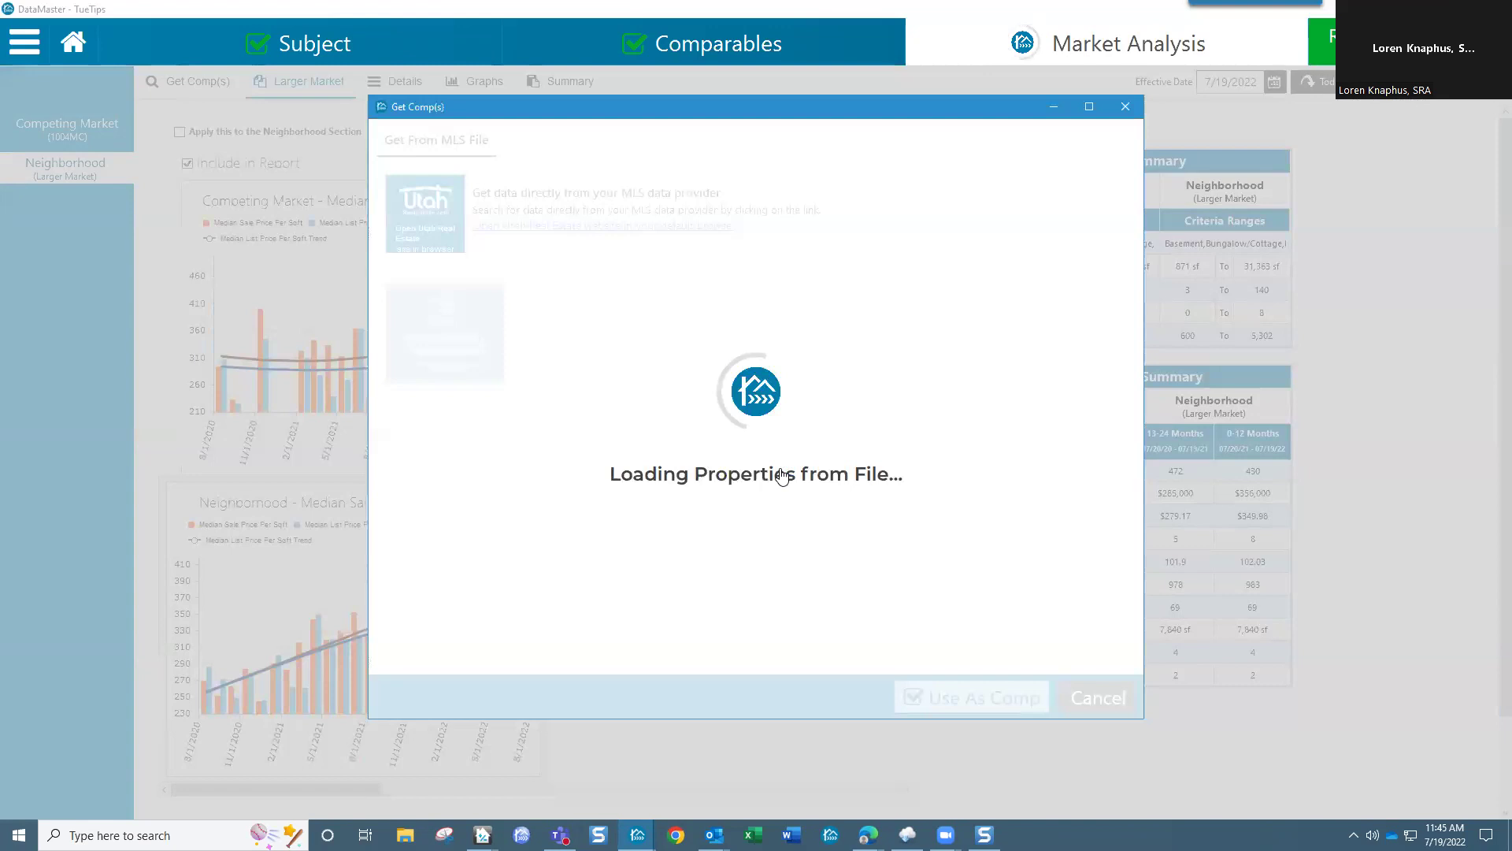